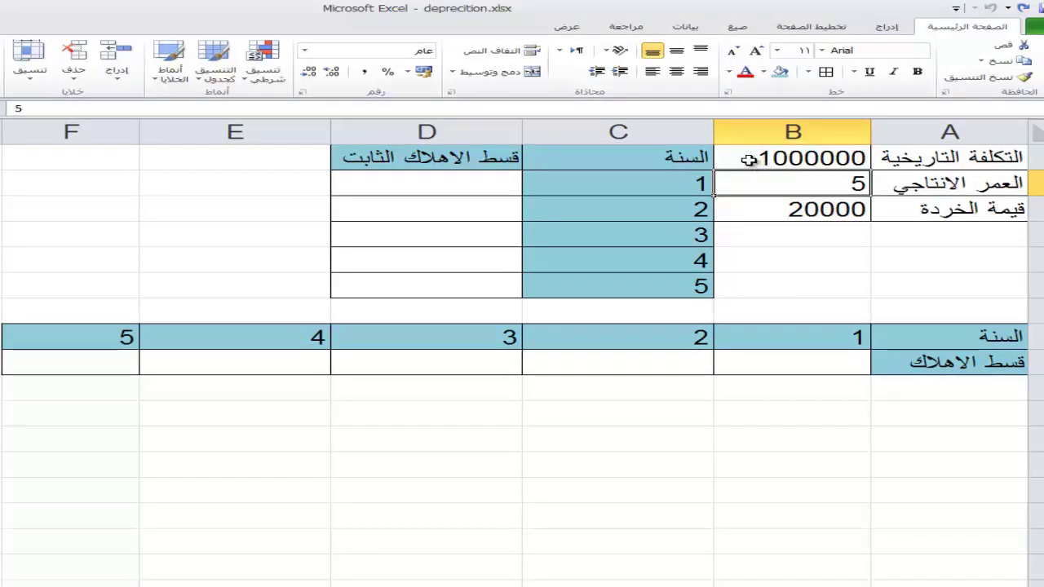
click(795, 161)
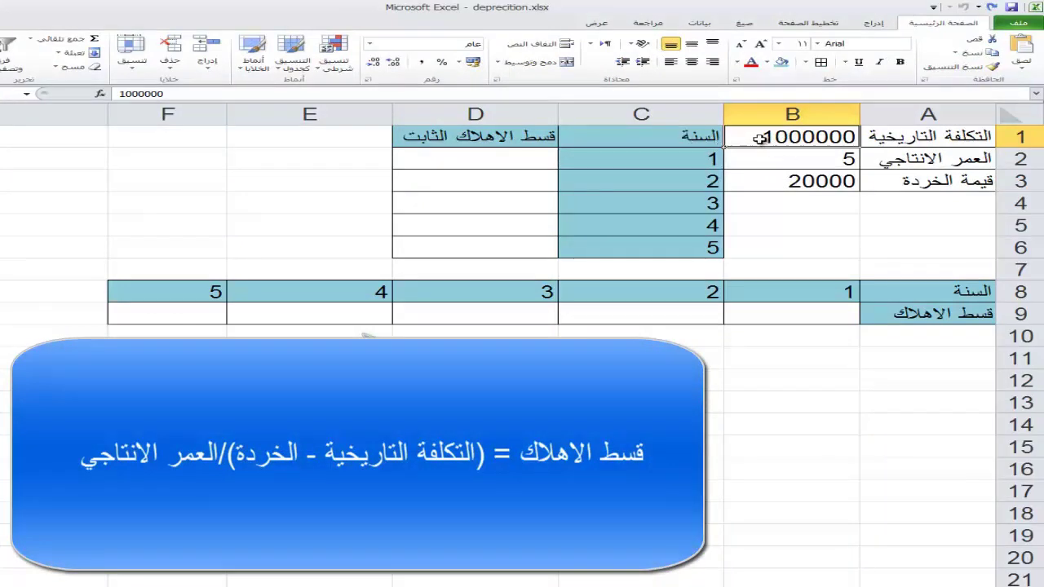
click(812, 179)
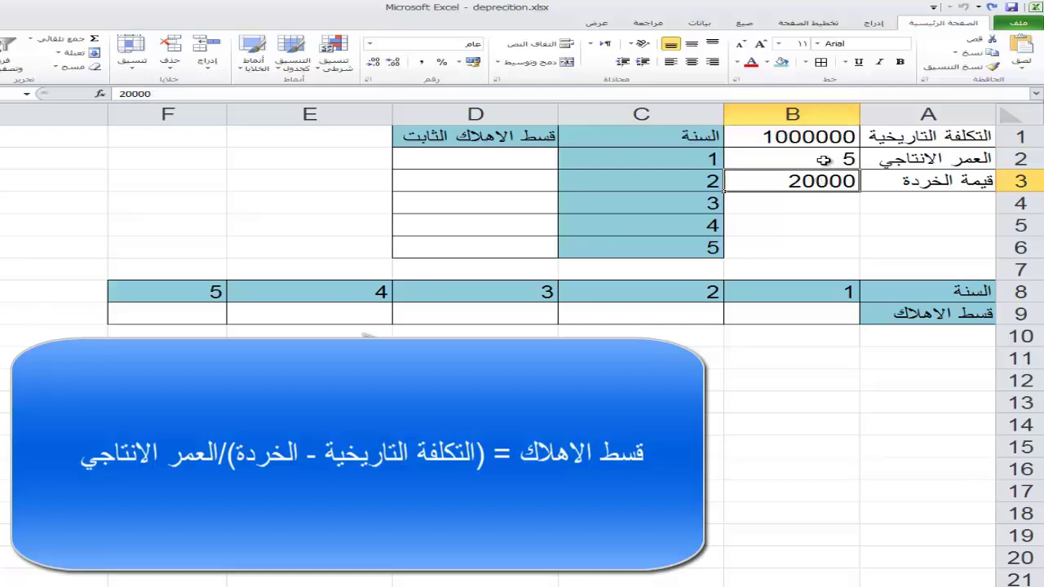
click(824, 160)
Build the first year's depreciation formula in D2 as =B1-B3/B2 from the cost, salvage value and useful life cells.
click(513, 162)
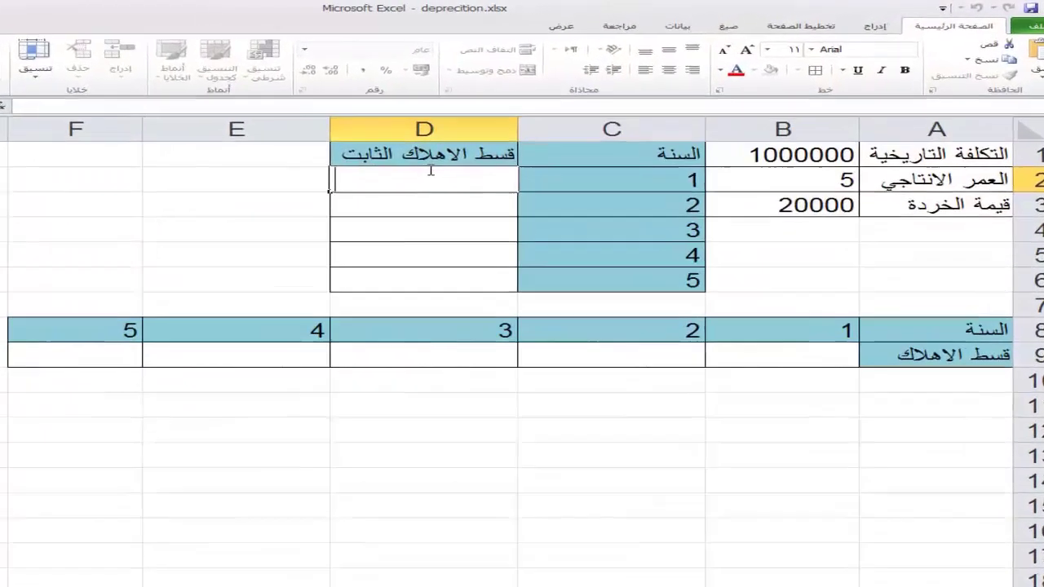
text(=)
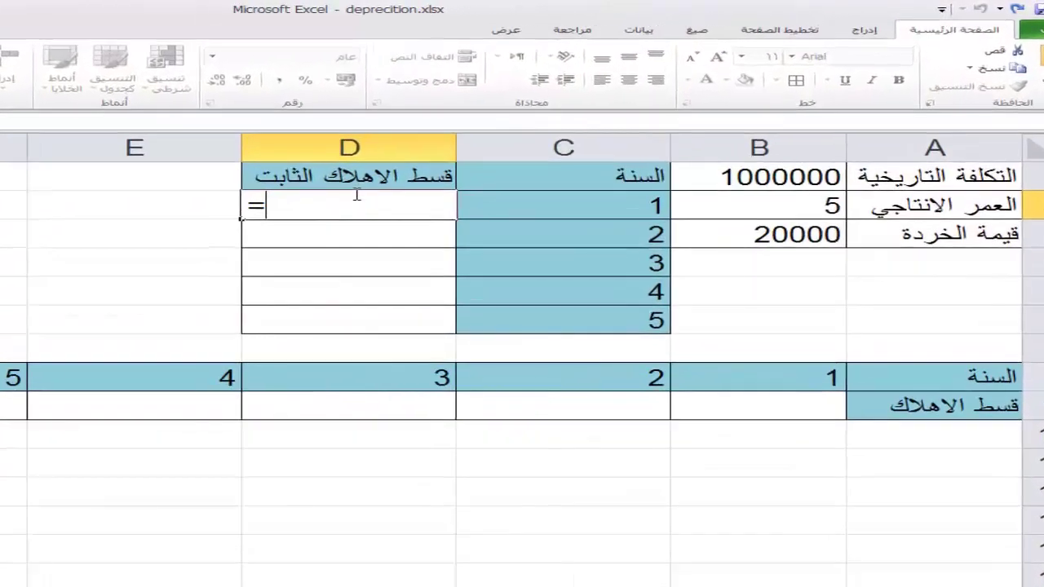
click(786, 176)
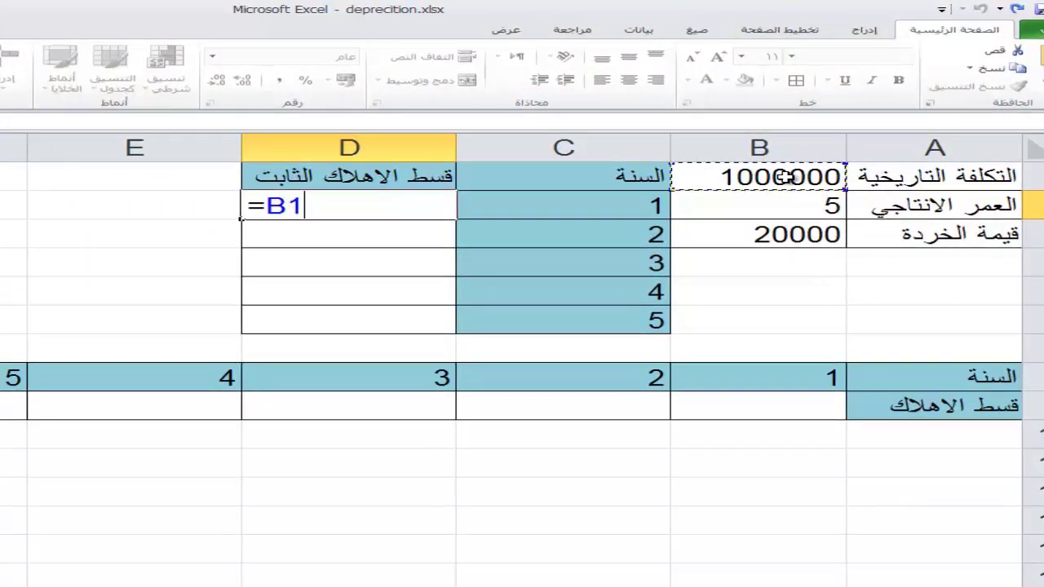
text(-)
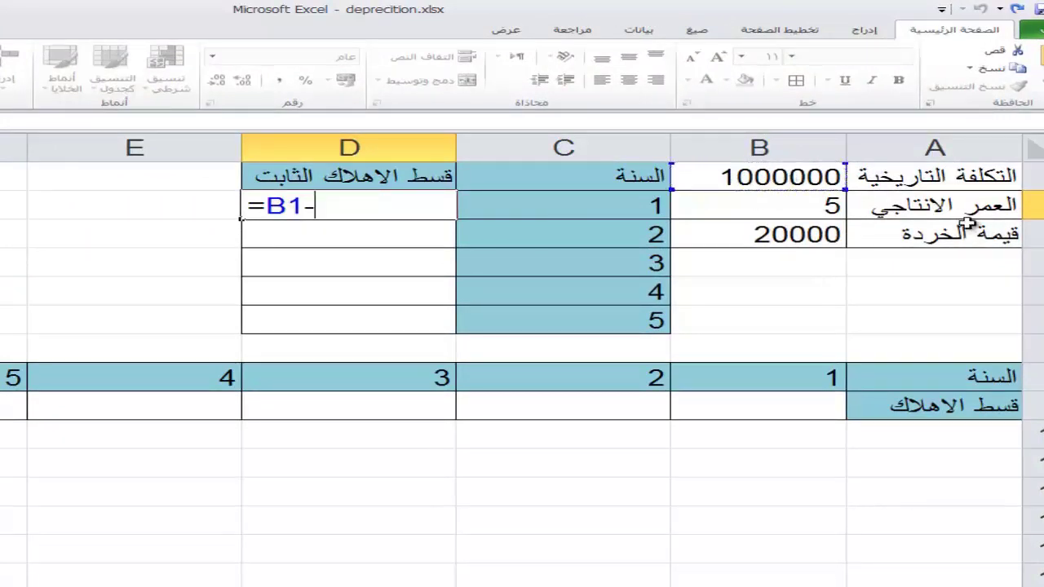
click(733, 234)
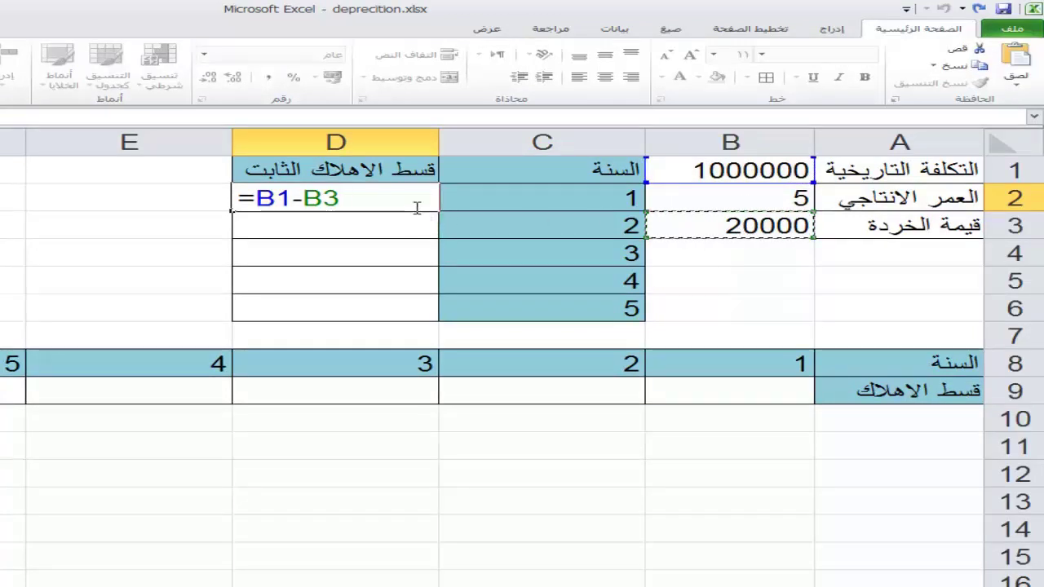
text(/)
click(777, 195)
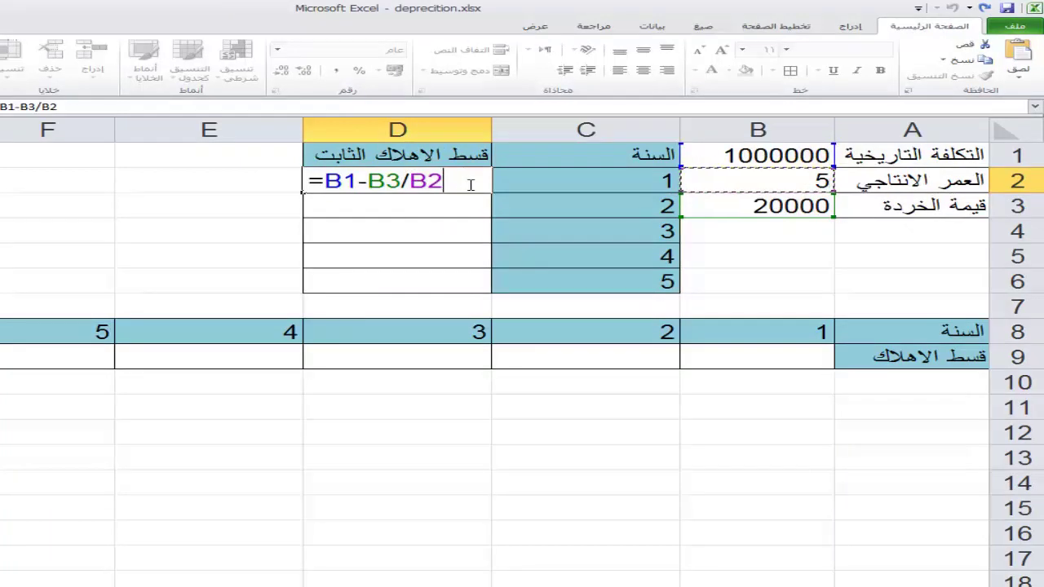
Put parentheses around the cost minus salvage part so the D2 formula reads =(B1-B3)/B2, and enter it.
drag(469, 185, 376, 186)
click(377, 184)
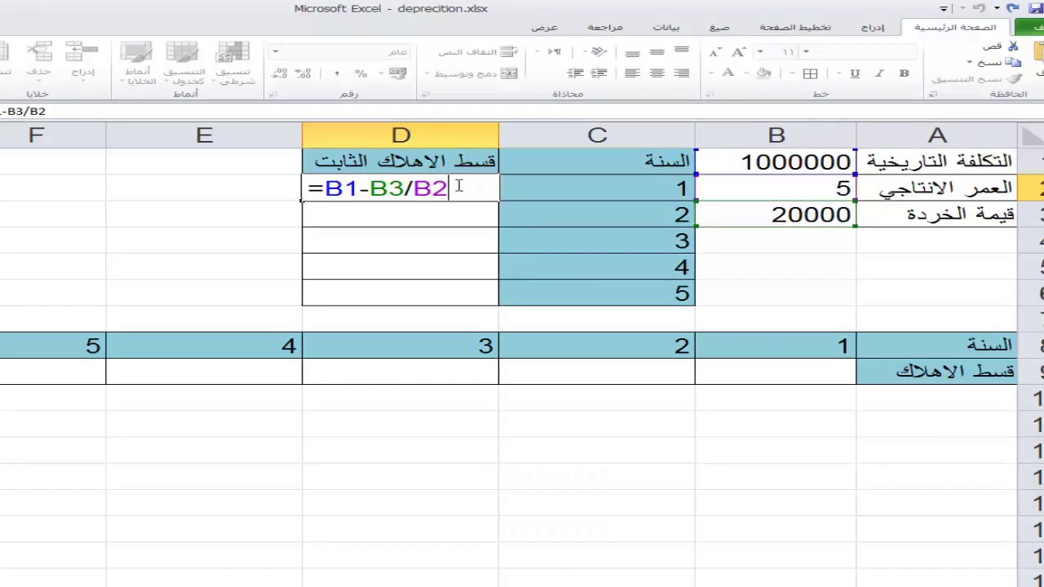
drag(459, 186, 378, 191)
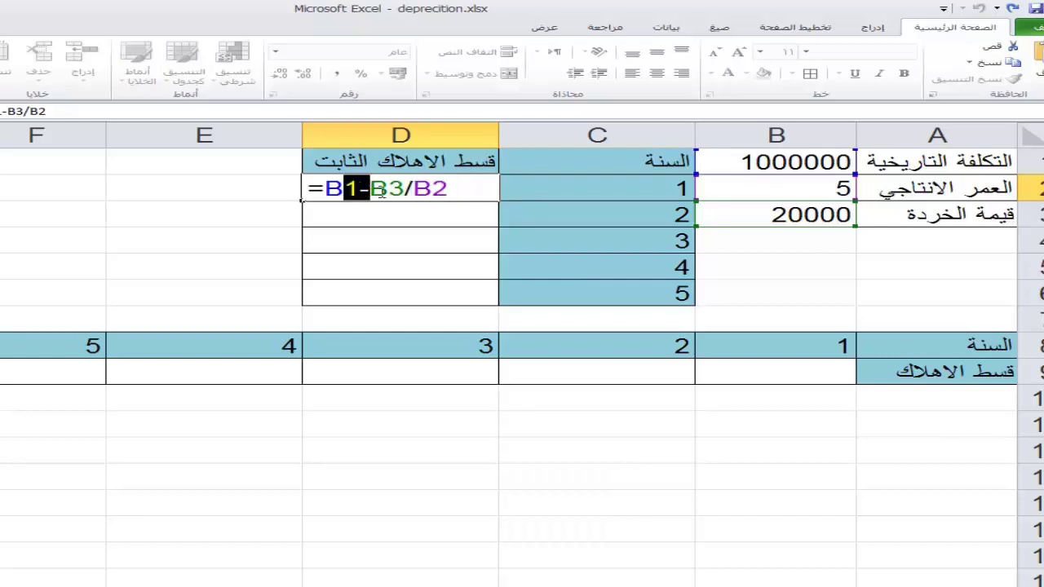
click(390, 191)
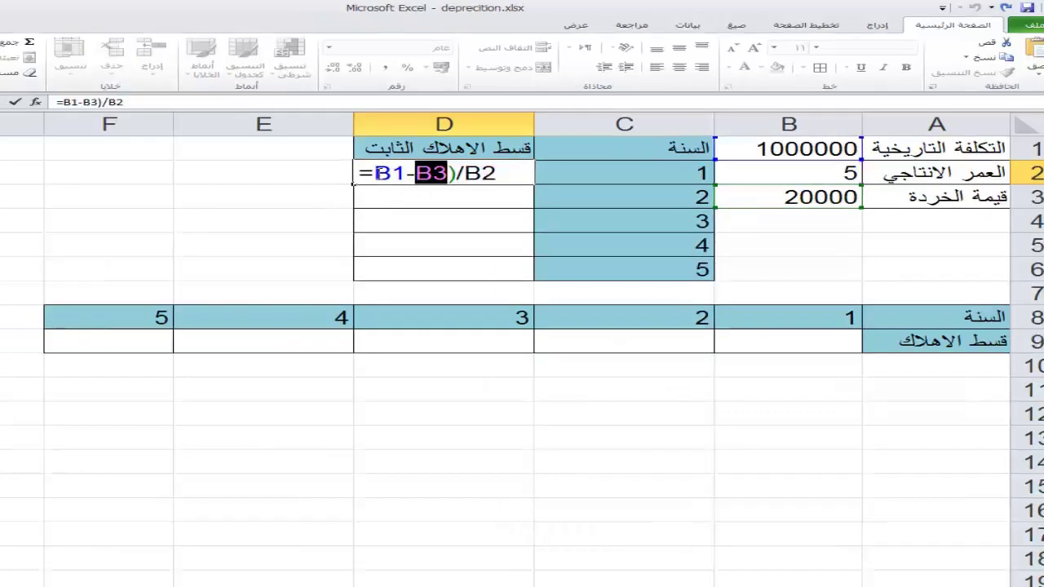
click(325, 188)
text(()
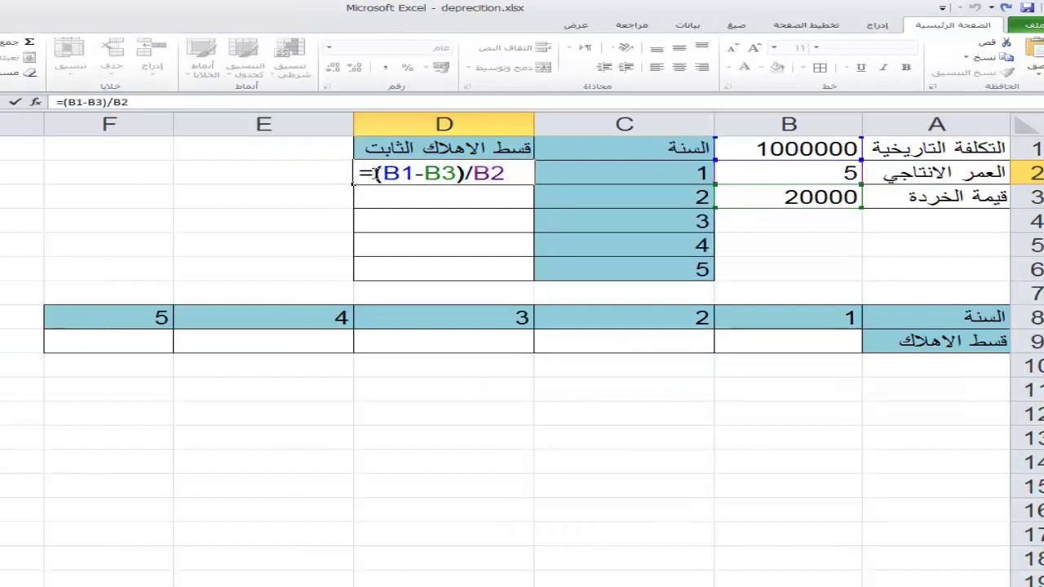
click(515, 171)
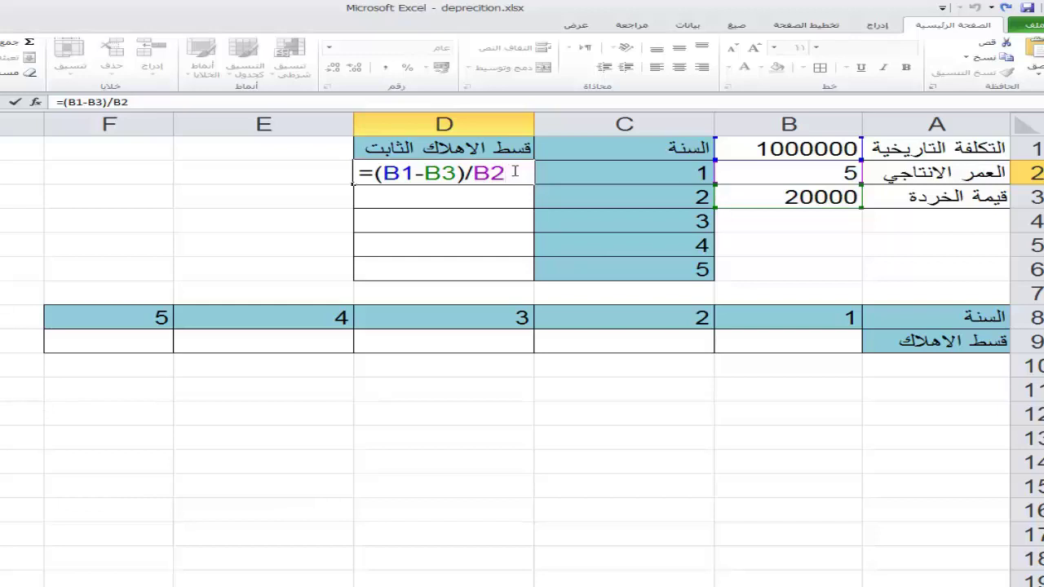
key(Return)
Fill the depreciation formula from D2 down through D6 with its relative references.
click(510, 173)
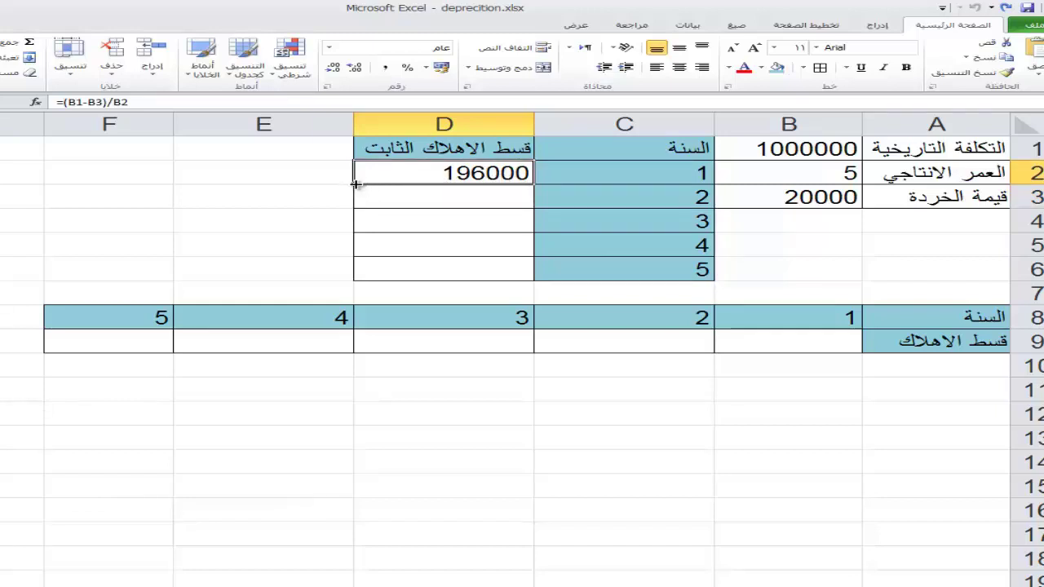
drag(357, 184, 355, 277)
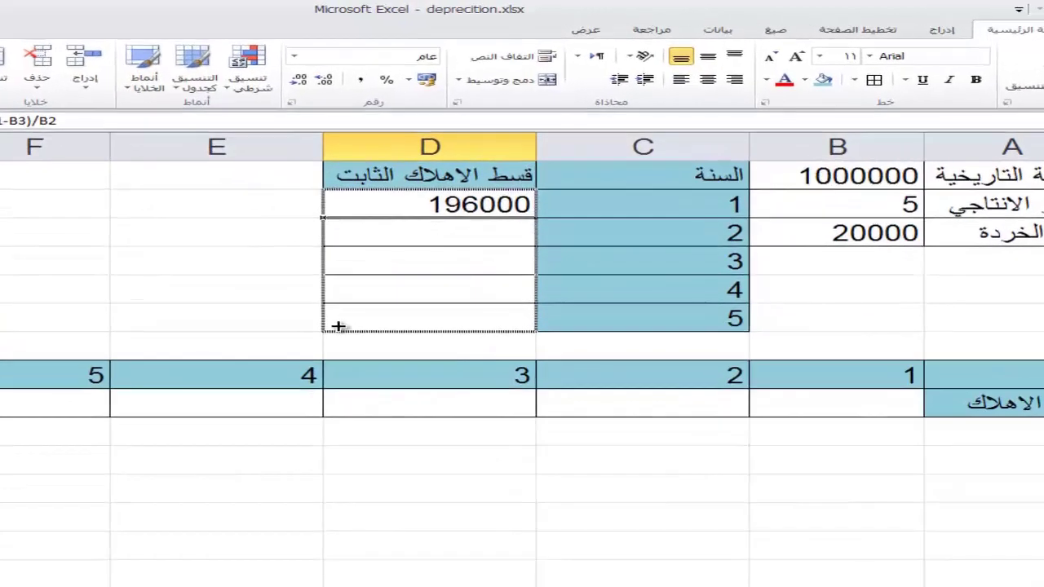
drag(337, 326, 340, 326)
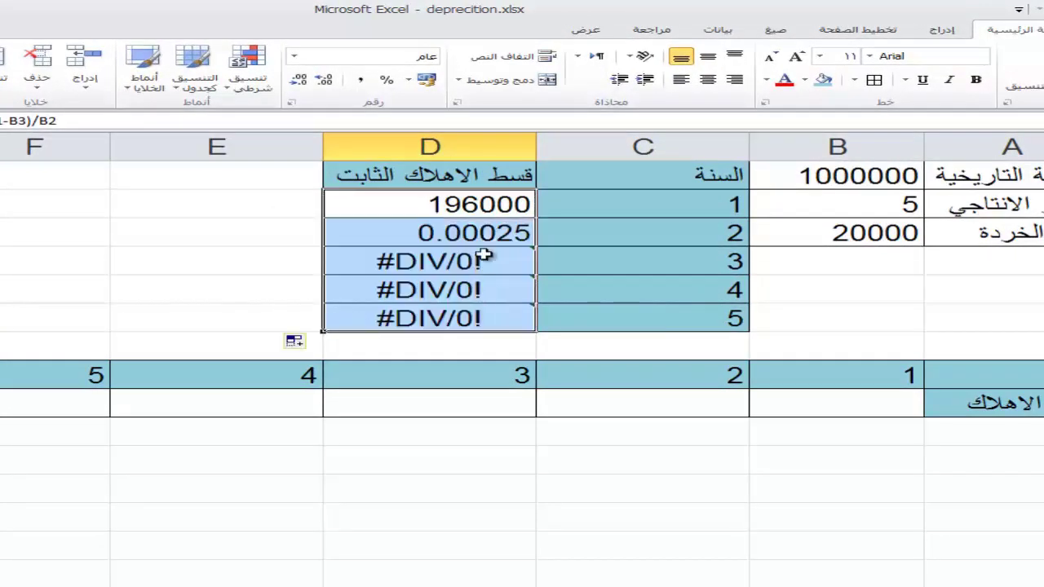
Clear the copied formulas from D3:D6, keeping the one in D2.
click(486, 233)
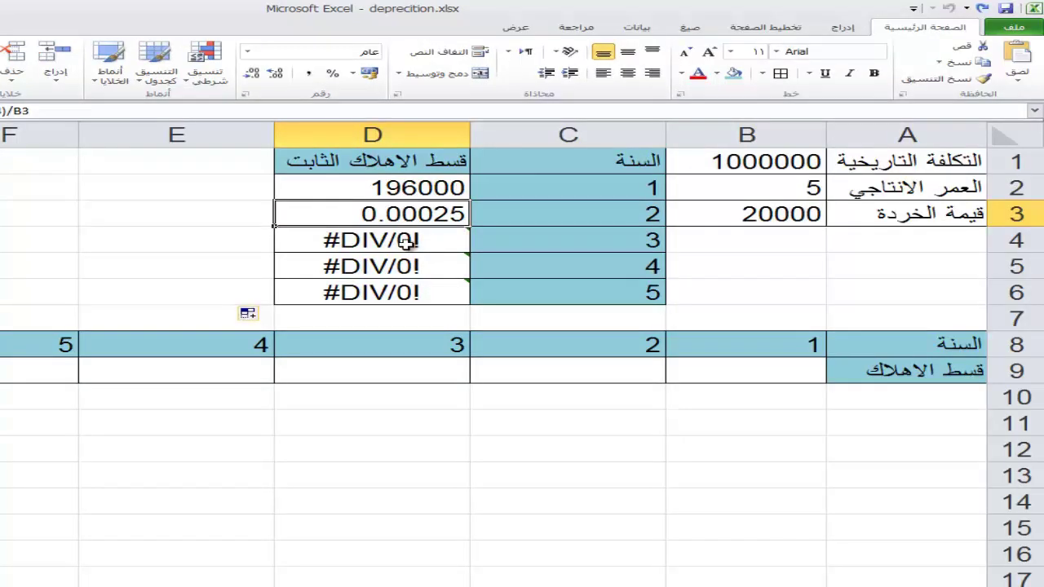
click(468, 265)
click(433, 216)
drag(356, 214, 353, 294)
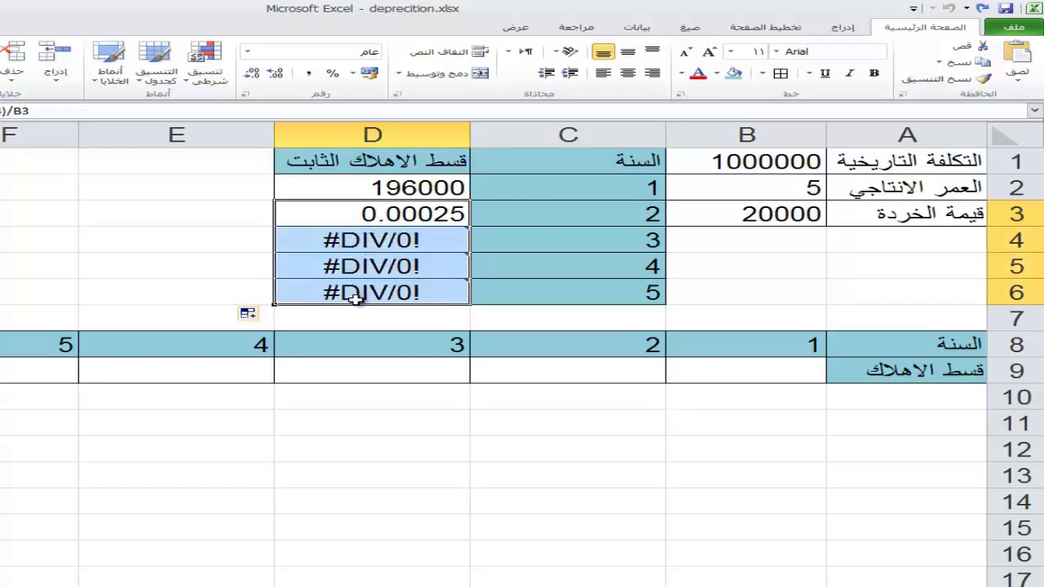
key(Delete)
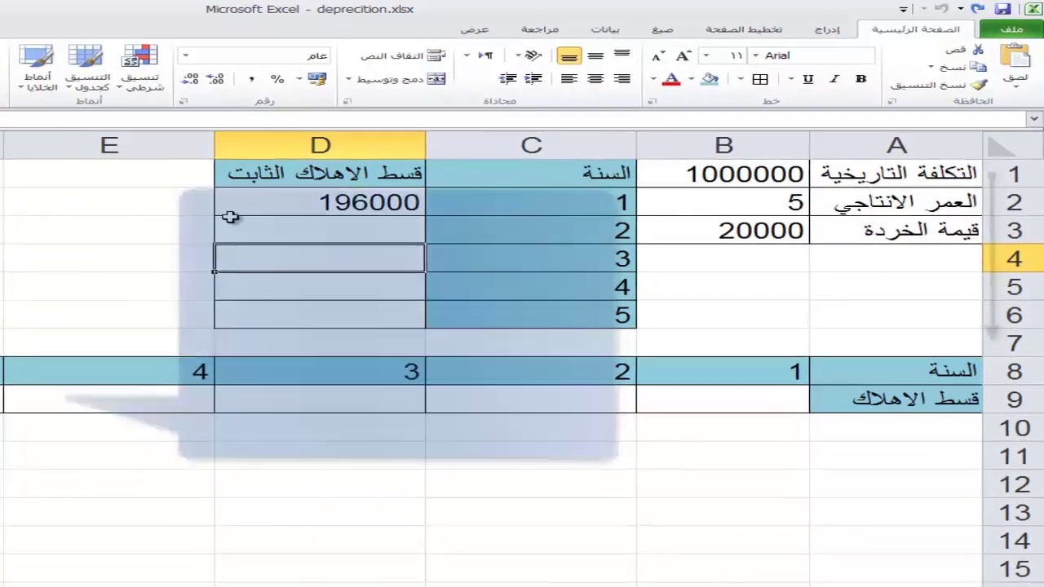
Edit the formula in D2 so the historical cost reference has a fixed row, B$1.
click(265, 196)
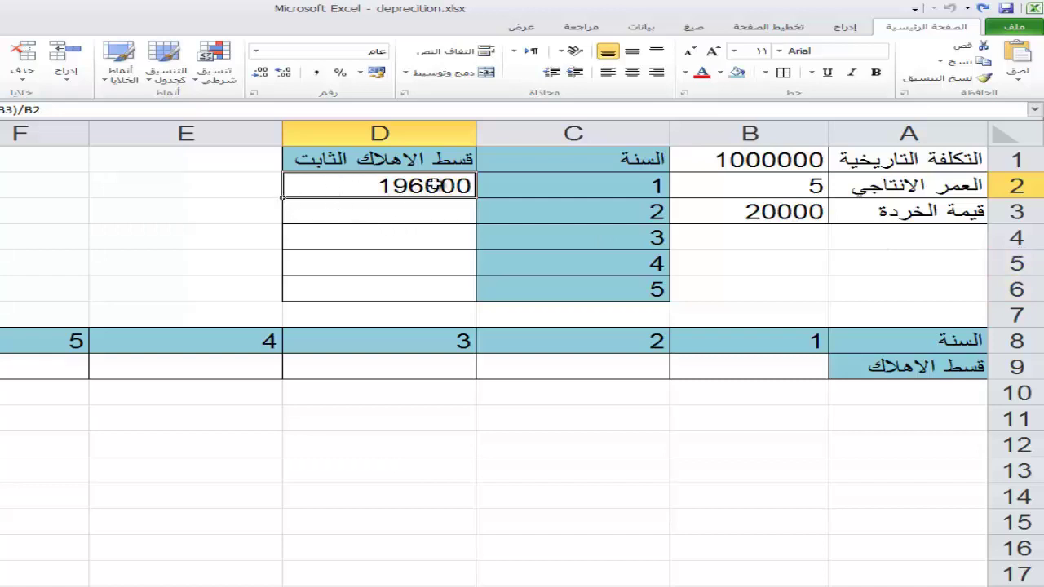
double_click(448, 186)
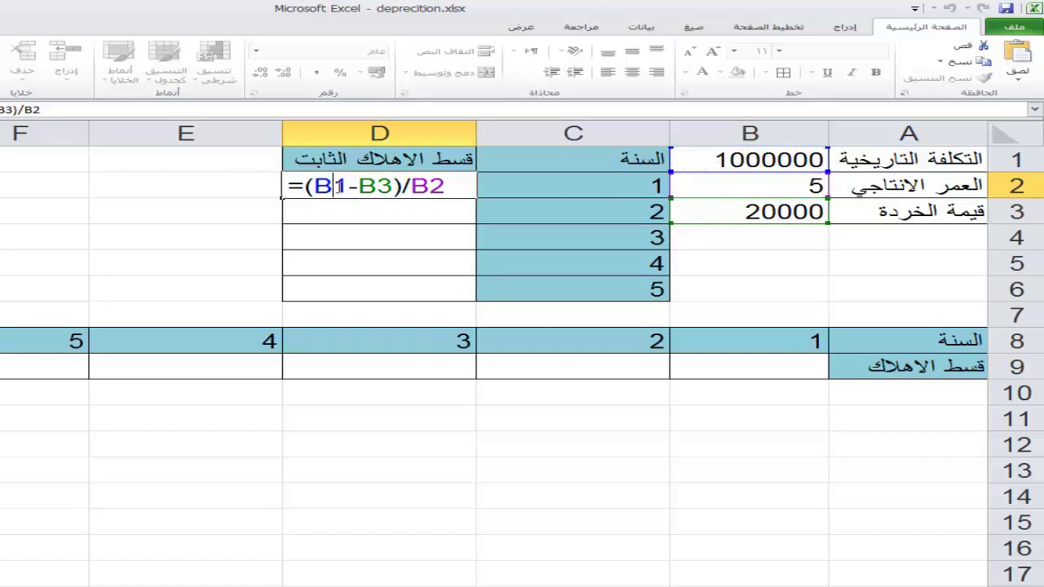
drag(458, 186, 306, 187)
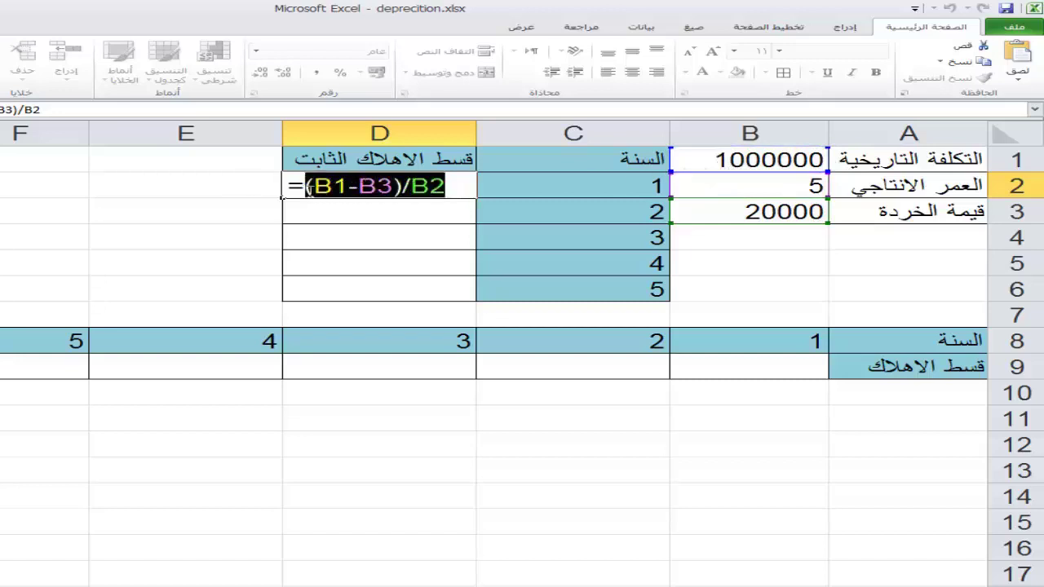
click(332, 188)
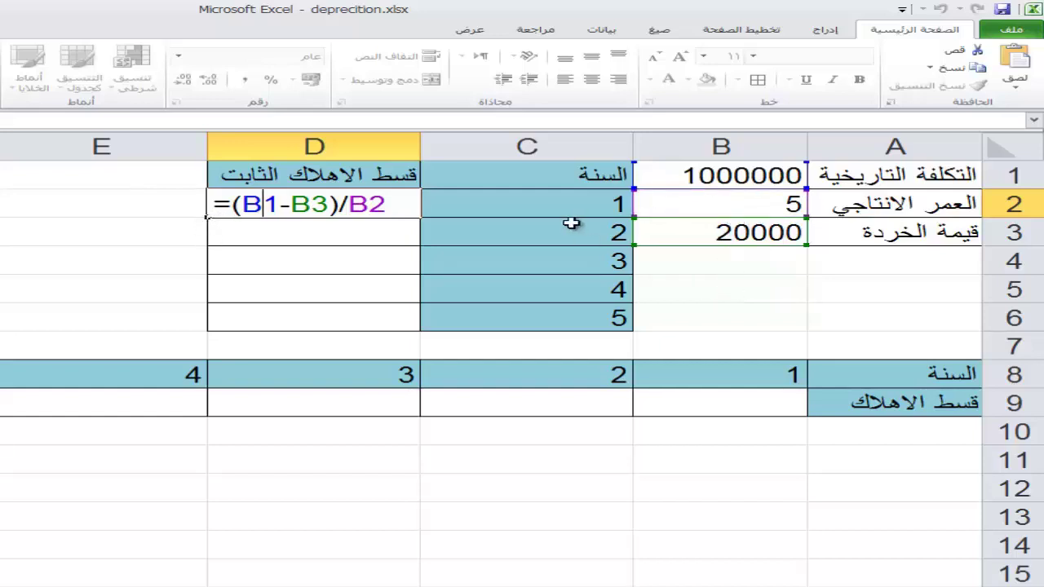
drag(274, 203, 263, 204)
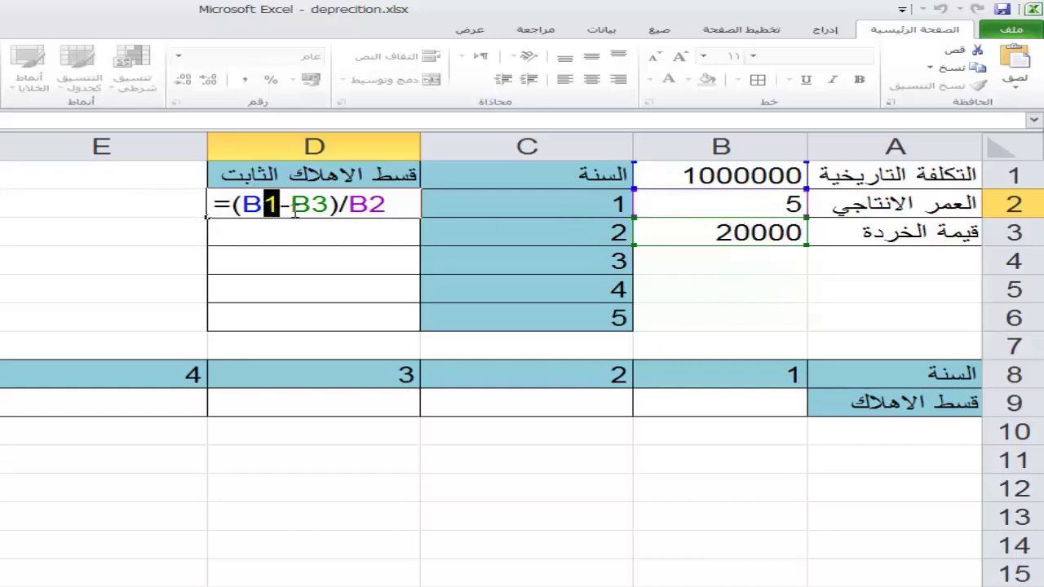
drag(327, 204, 313, 203)
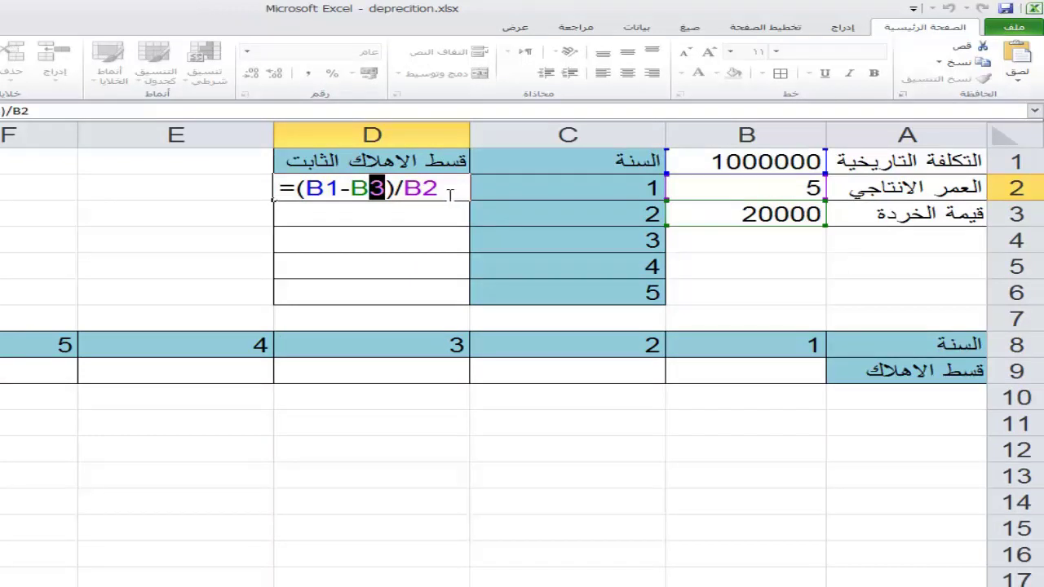
key(Left)
key(Left)
key(Left)
key(Left)
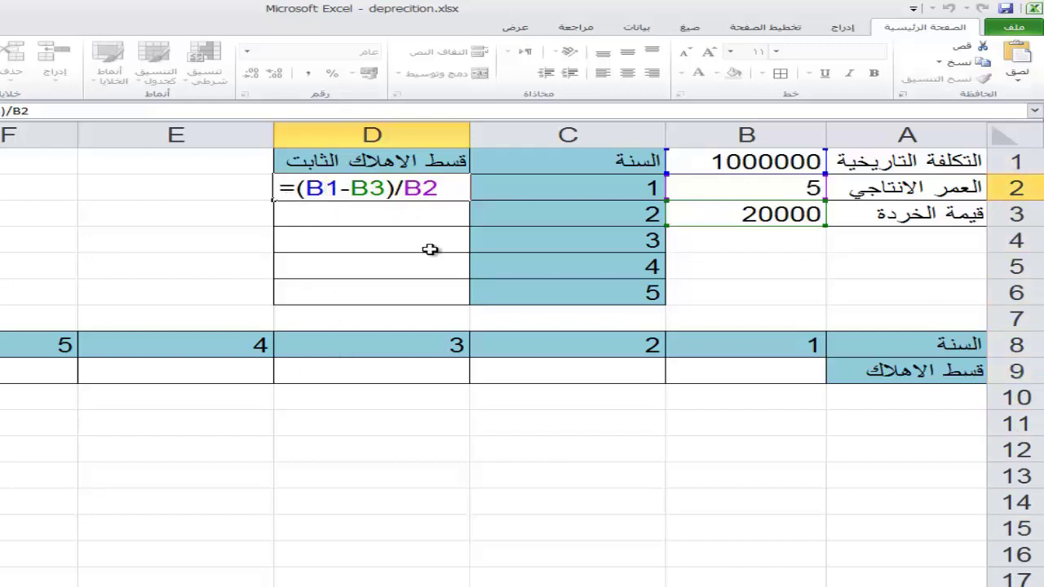
text($1-B)
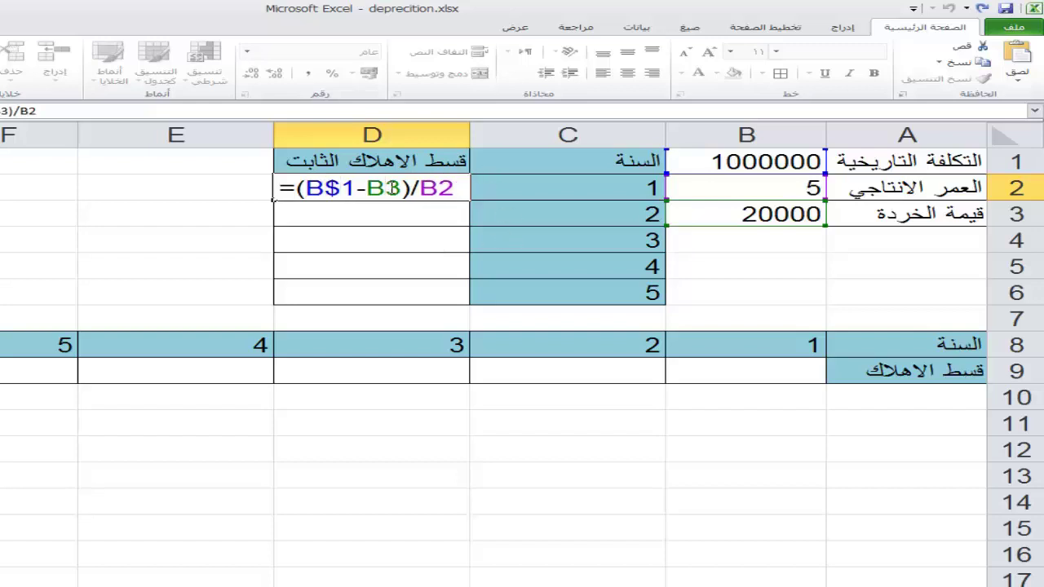
Fix the rows of the salvage and useful life references in D2, entering the formula as =(B$1-B$3)/B$2.
text($)
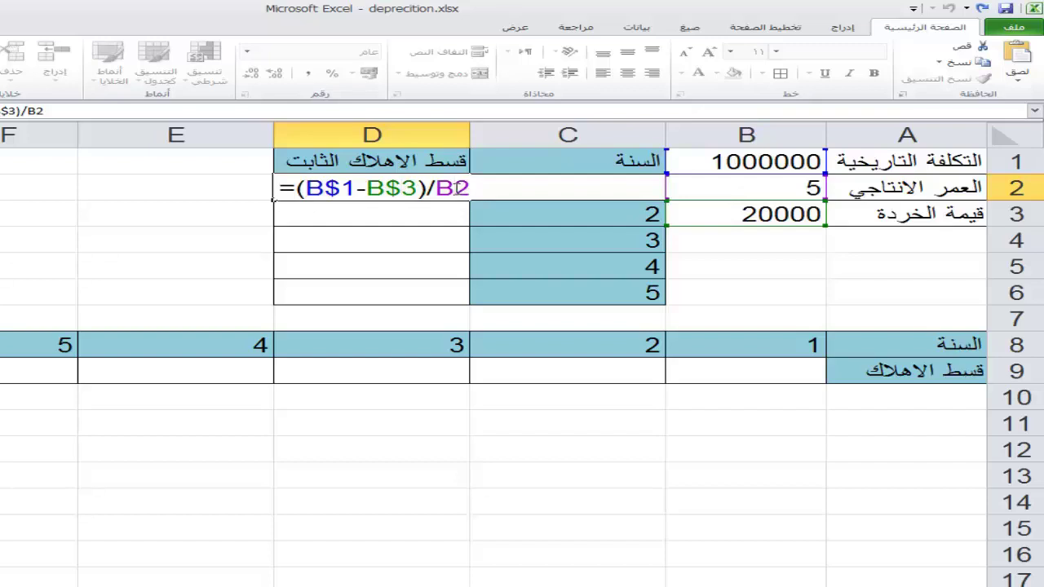
click(455, 188)
text($)
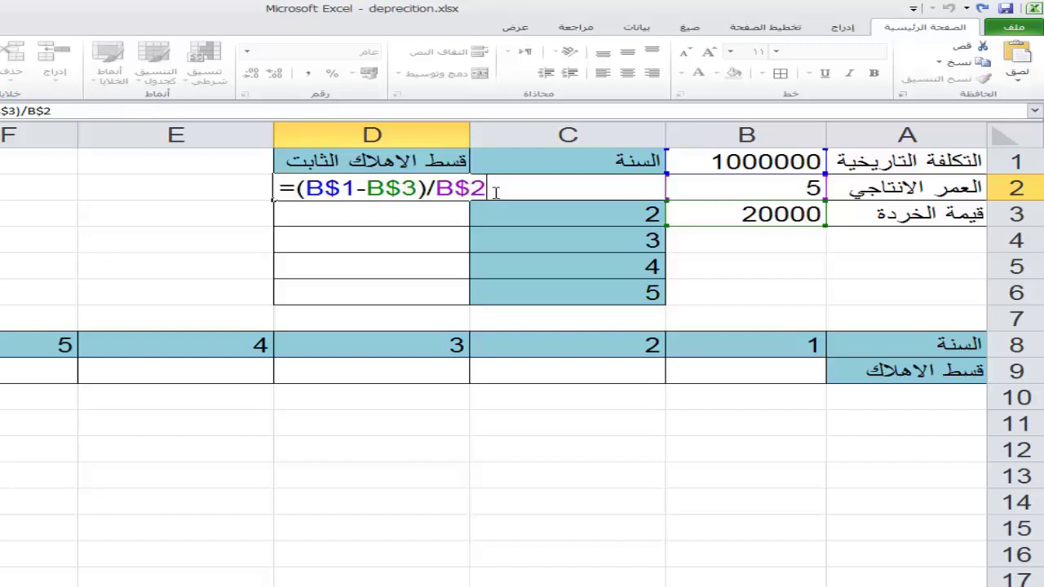
key(Return)
Fill the row-locked depreciation formula from D2 down through D6 for all five years.
click(424, 194)
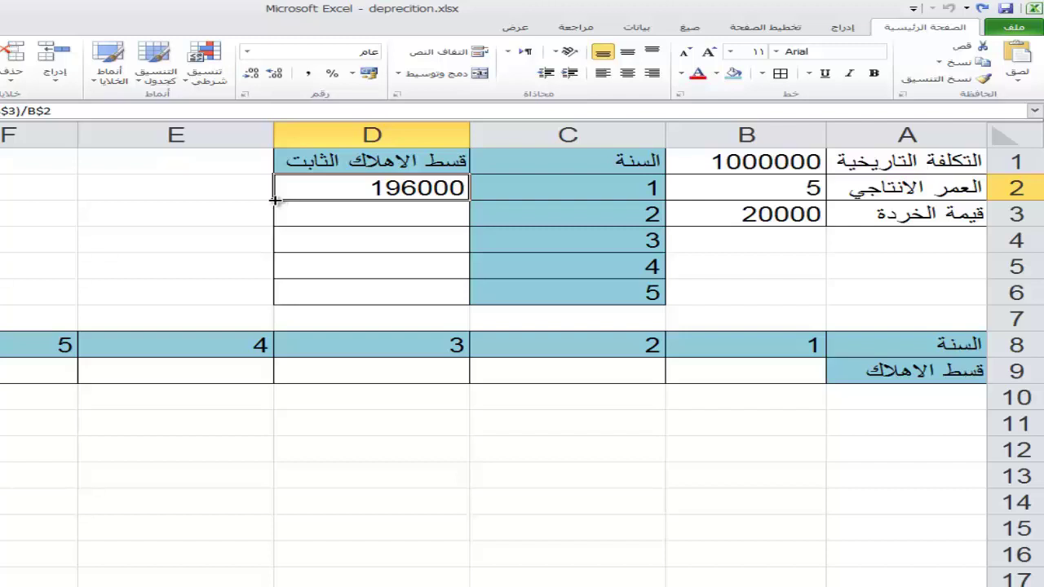
drag(276, 200, 309, 298)
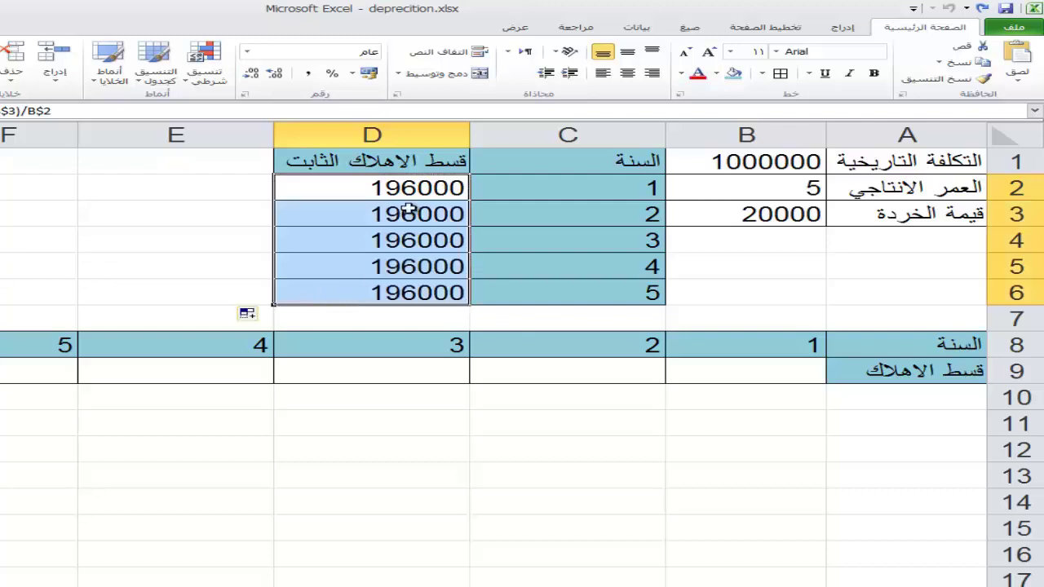
click(408, 204)
drag(419, 189, 430, 285)
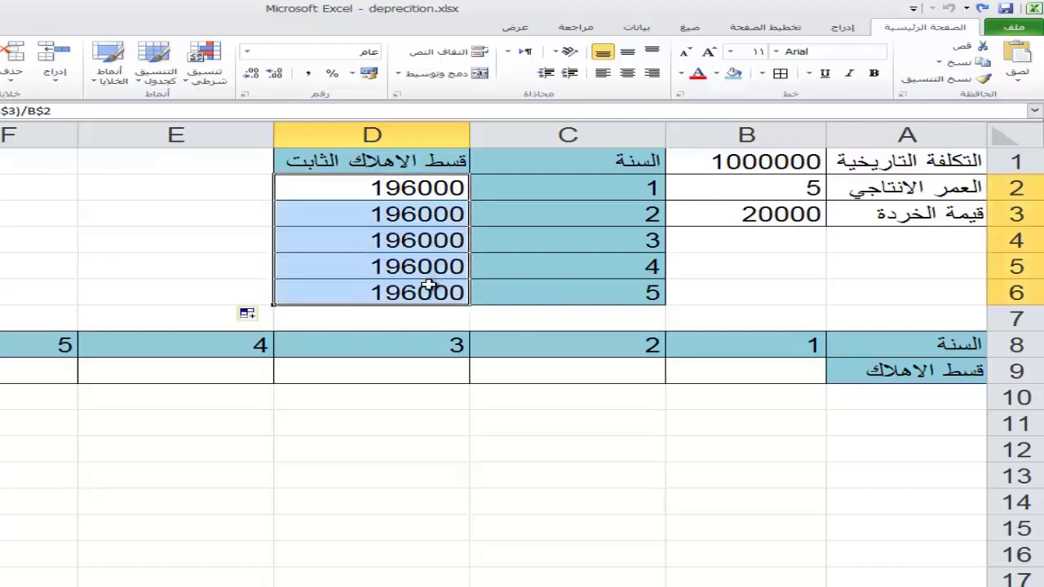
click(408, 191)
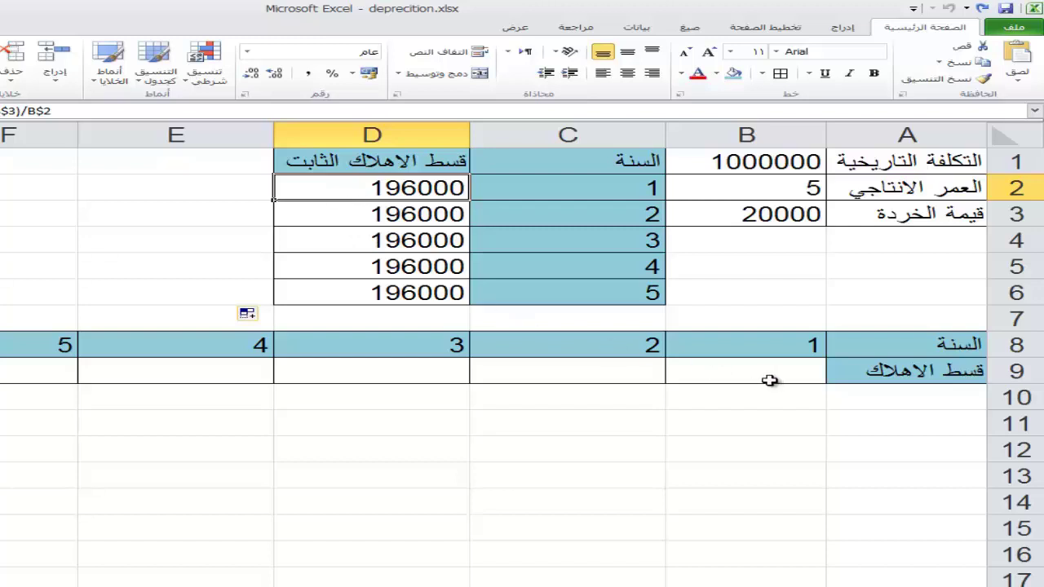
Start the year 1 depreciation formula in B9 as =B1-B3/B2, referencing historical cost, salvage value and useful life.
double_click(766, 379)
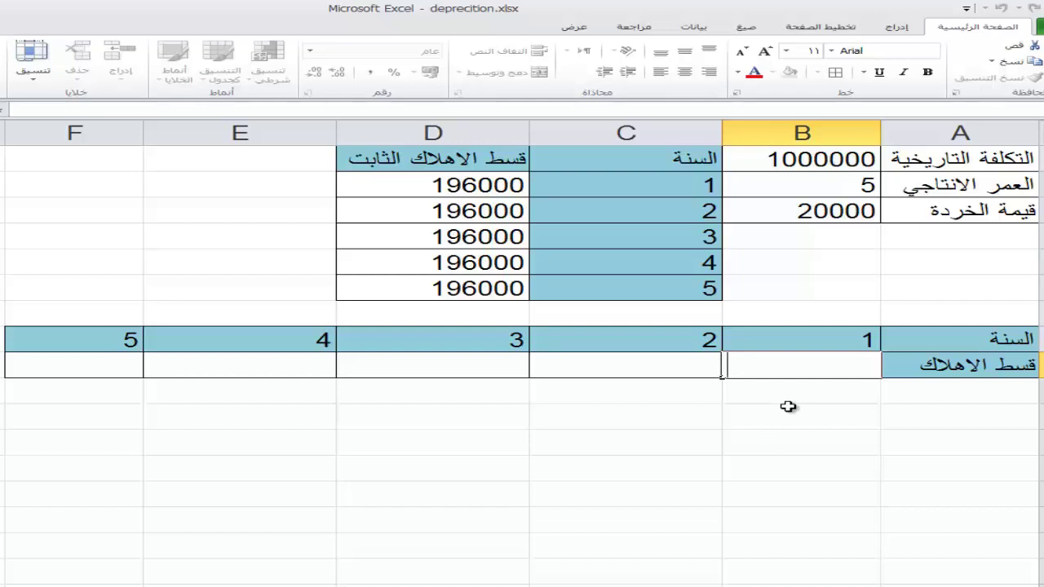
text(=)
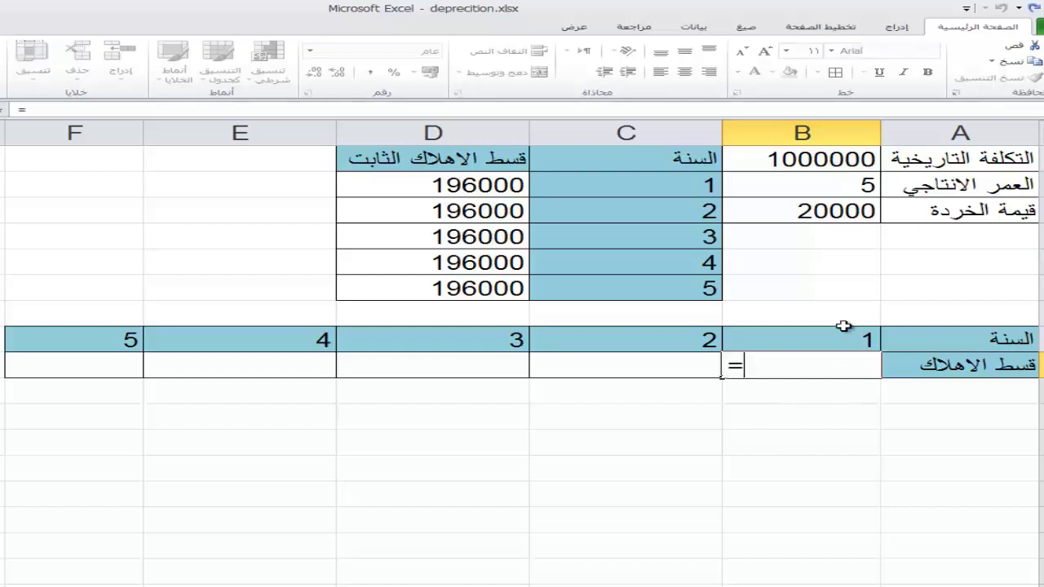
click(804, 159)
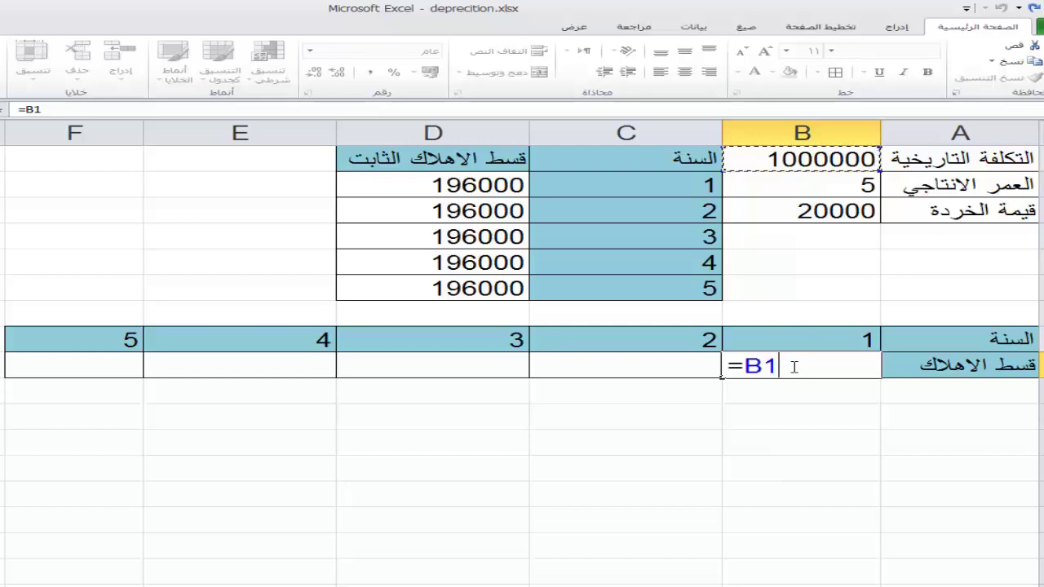
text(-)
click(822, 211)
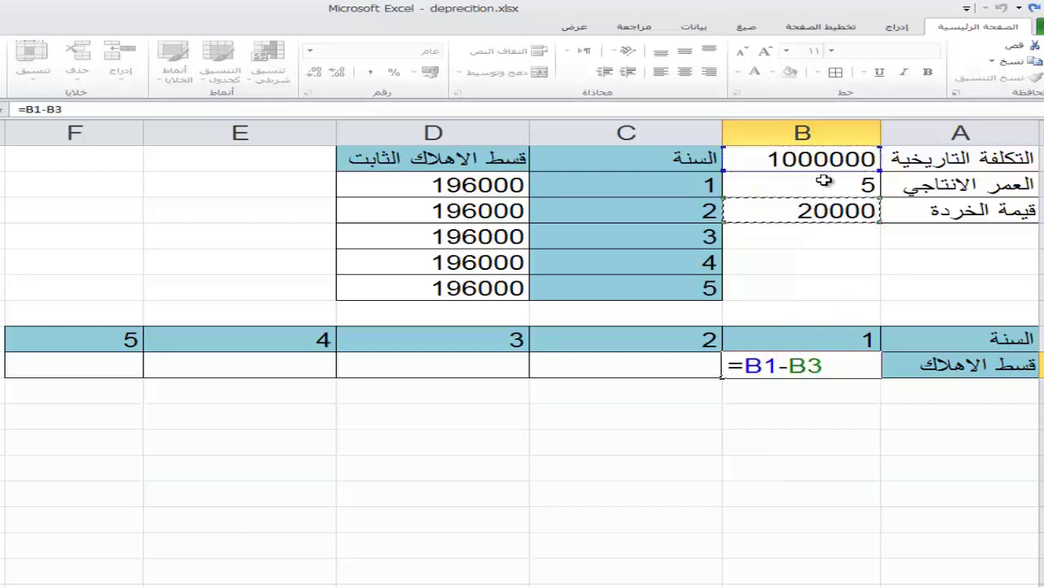
text(/)
click(815, 183)
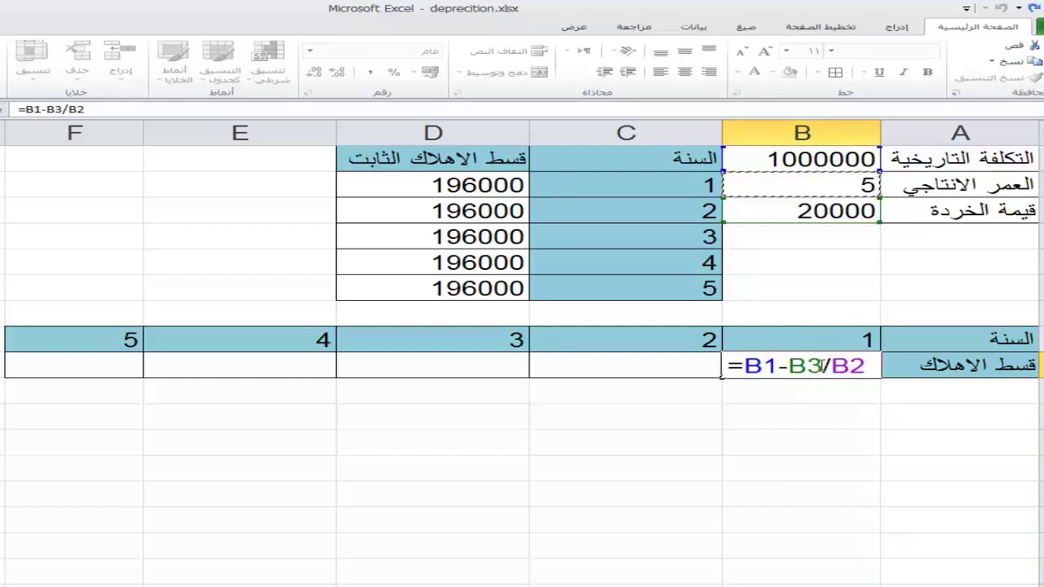
Enclose the subtraction in parentheses and enter the B9 formula as =(B1-B3)/B2.
text())
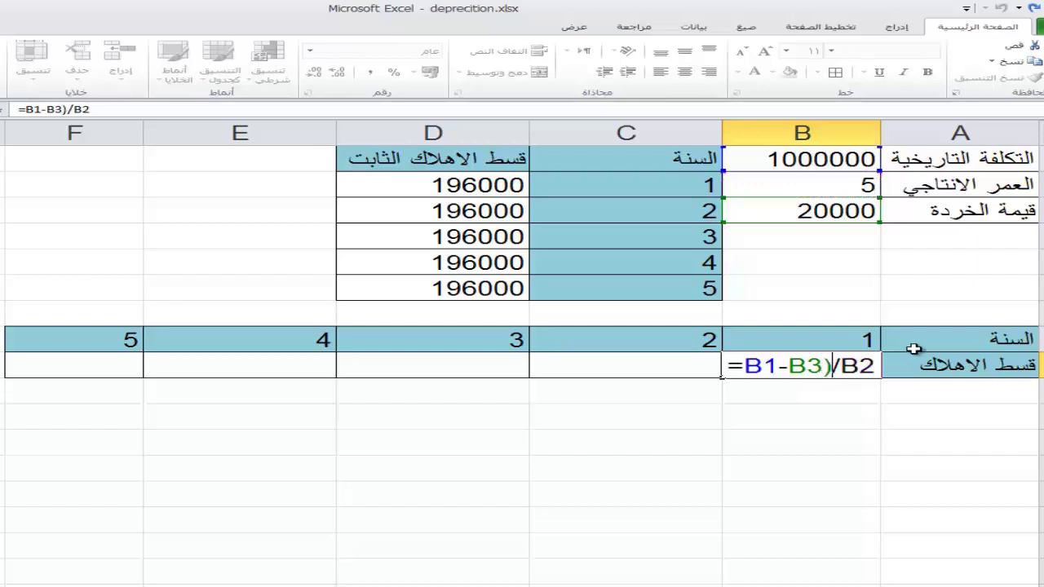
click(741, 367)
text(()
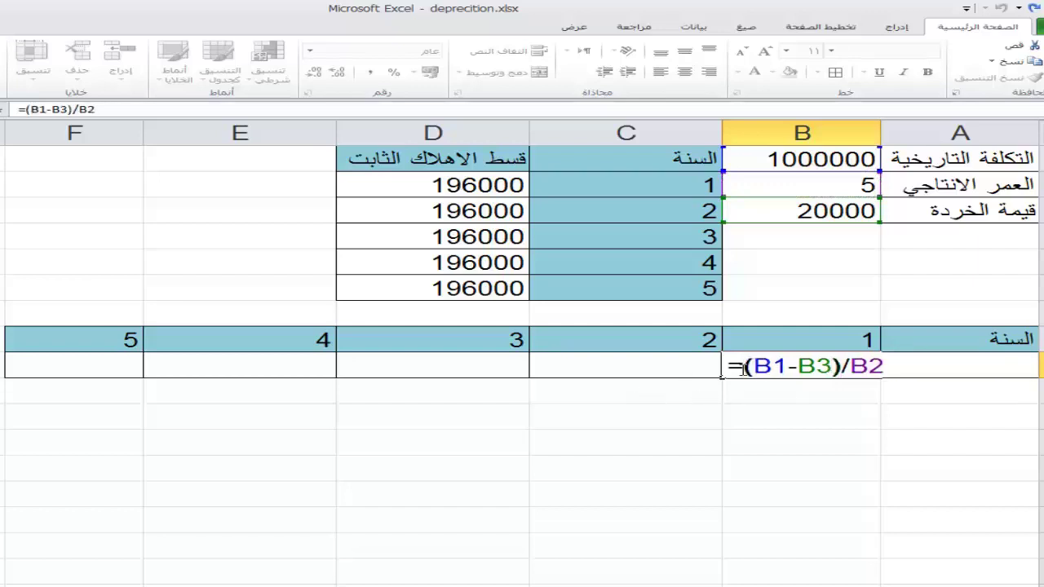
drag(892, 366, 849, 366)
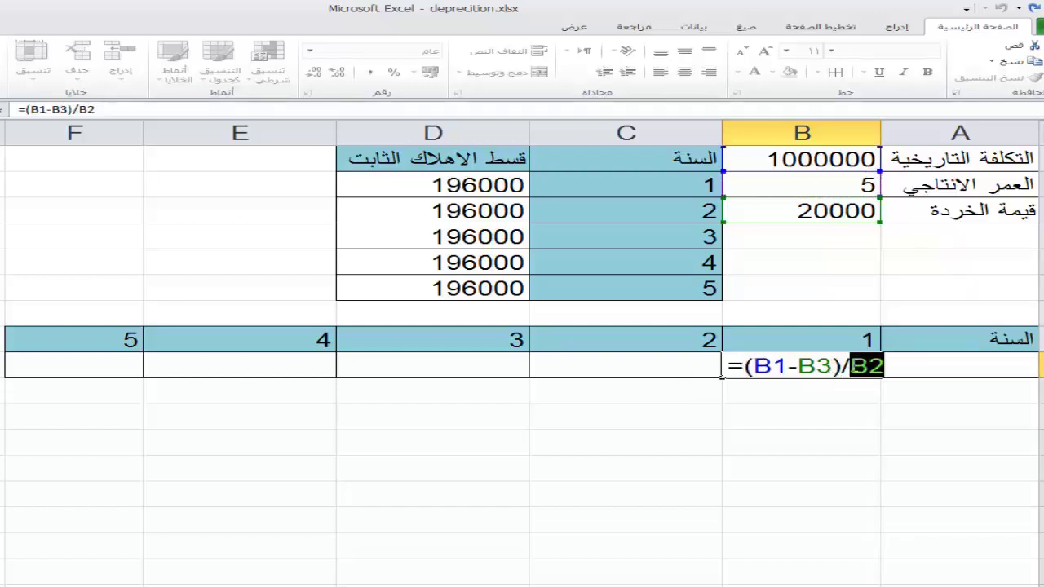
click(874, 366)
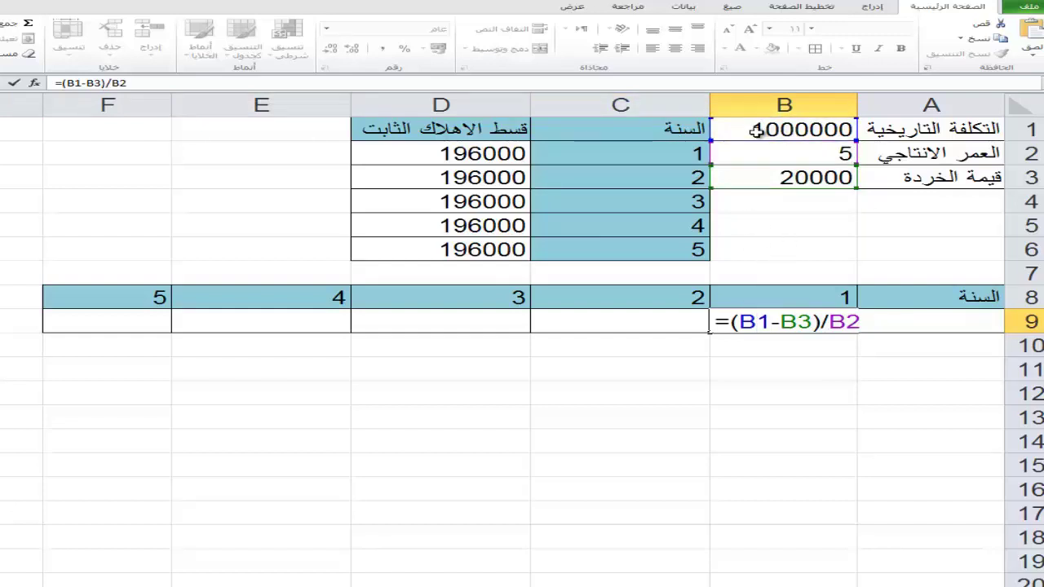
key(Return)
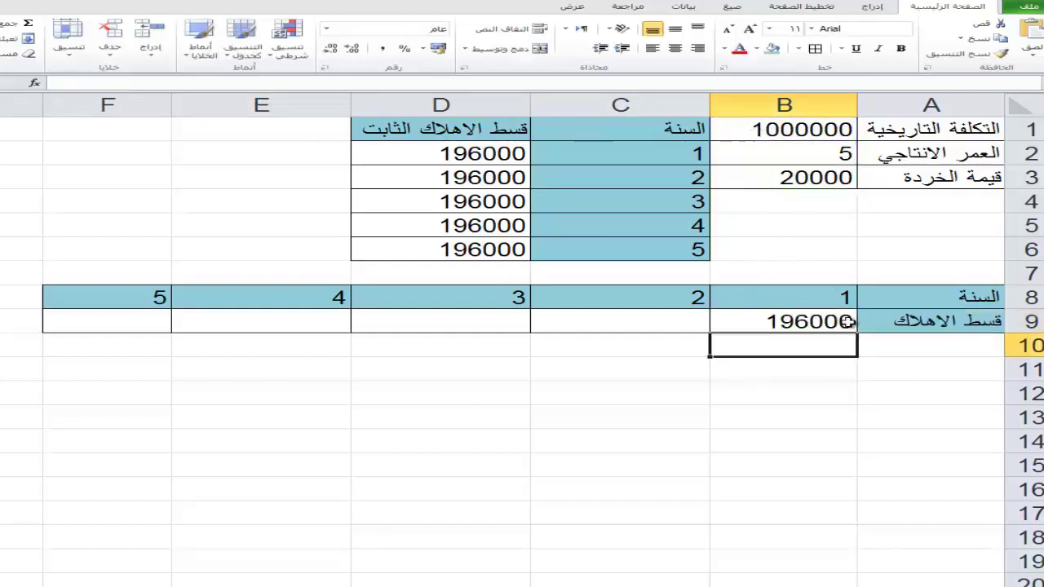
Try filling the relative-reference formula from B9 across to F9, and clear the copies from C9:F9.
click(712, 322)
drag(605, 331, 98, 318)
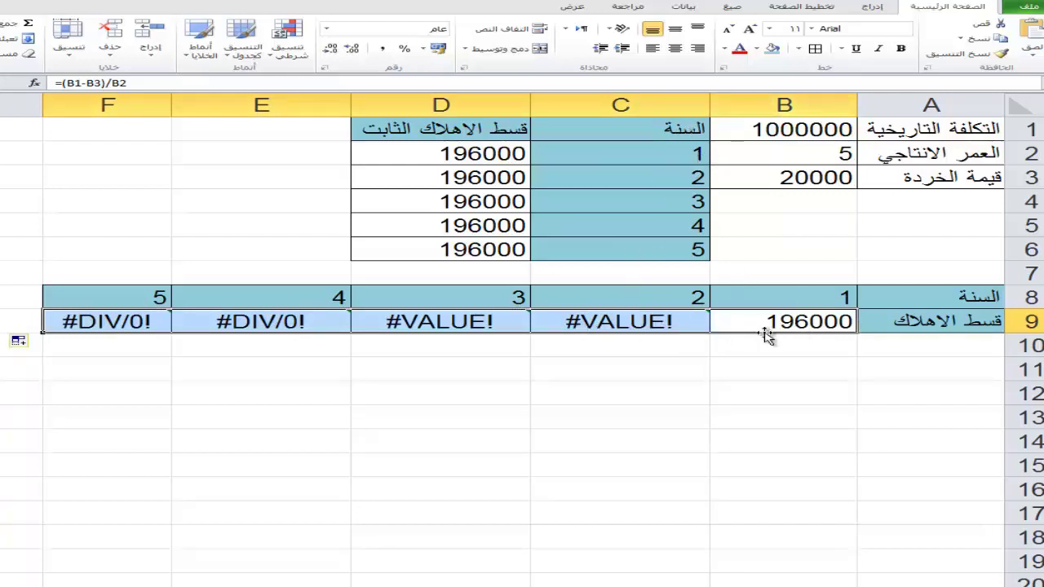
click(693, 323)
drag(693, 323, 118, 327)
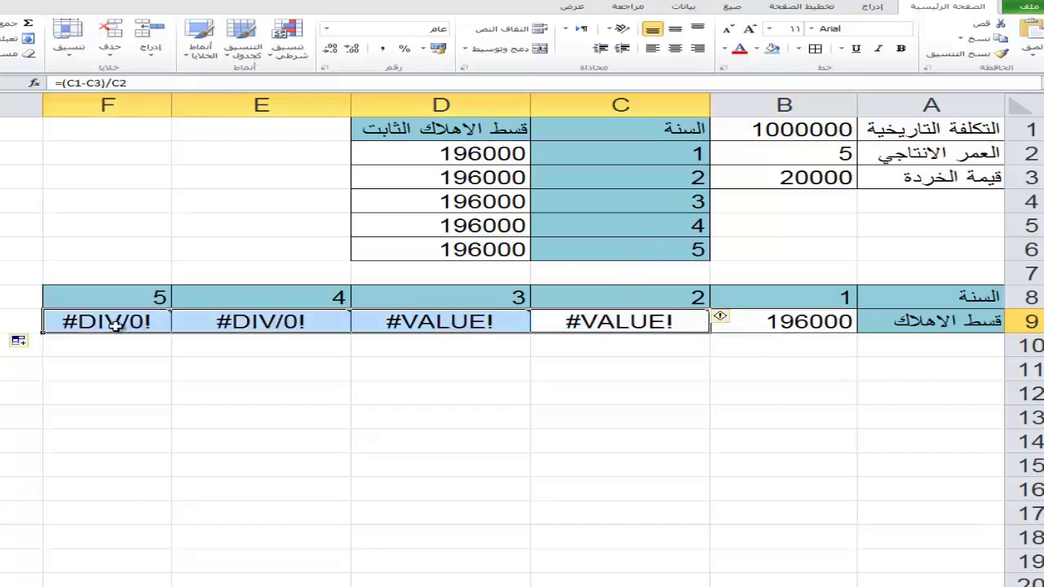
key(Delete)
click(602, 339)
click(658, 323)
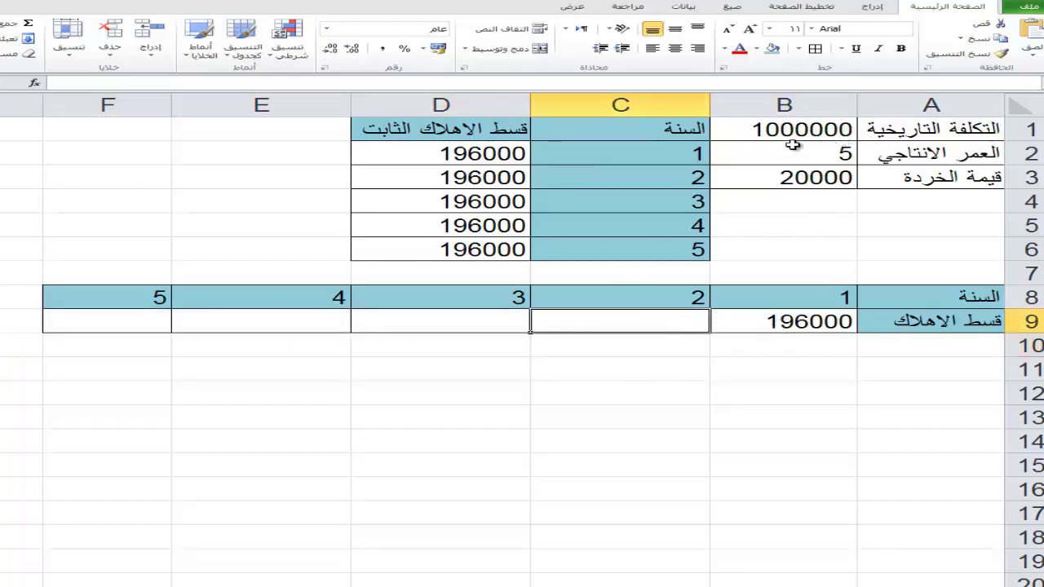
Fix the columns of all three references in B9, entering the formula as =($B1-$B3)/$B2.
click(762, 326)
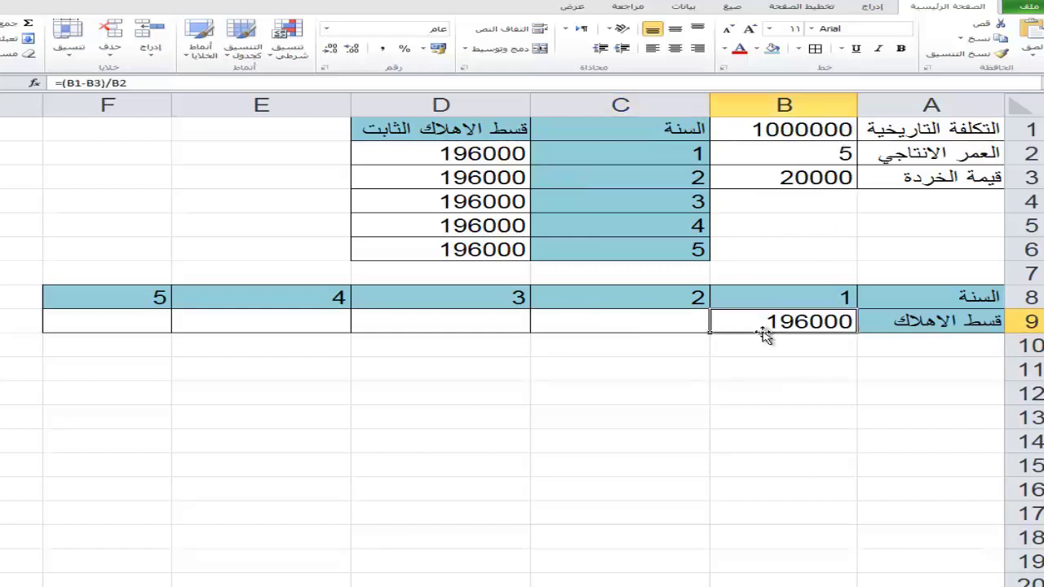
double_click(771, 320)
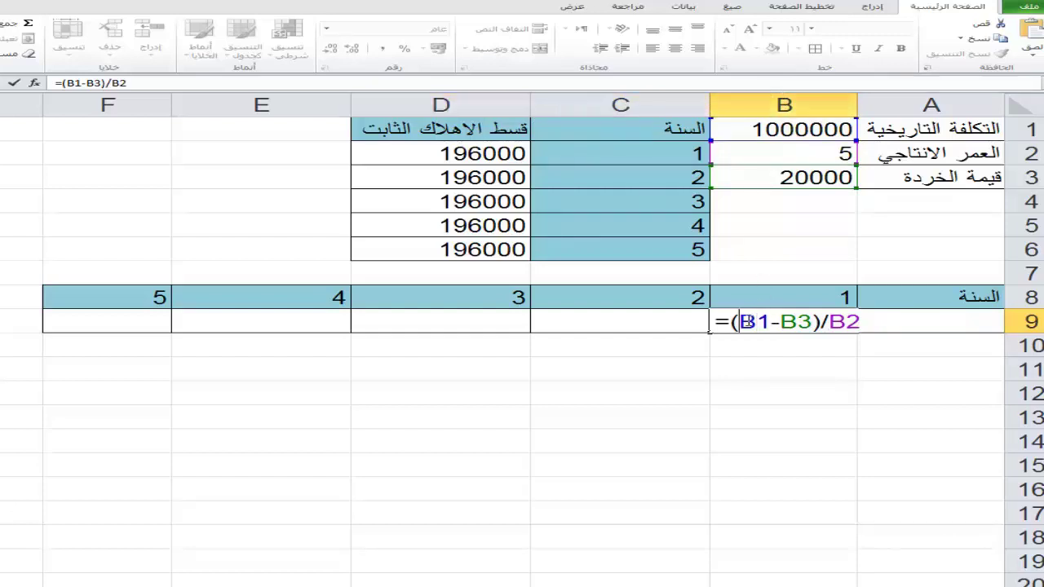
text($)
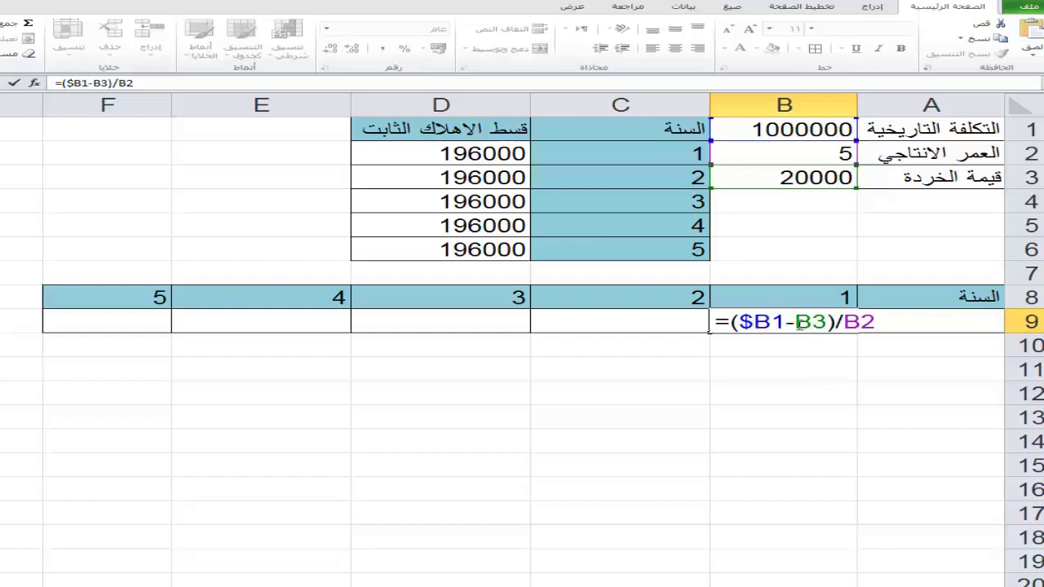
text($)
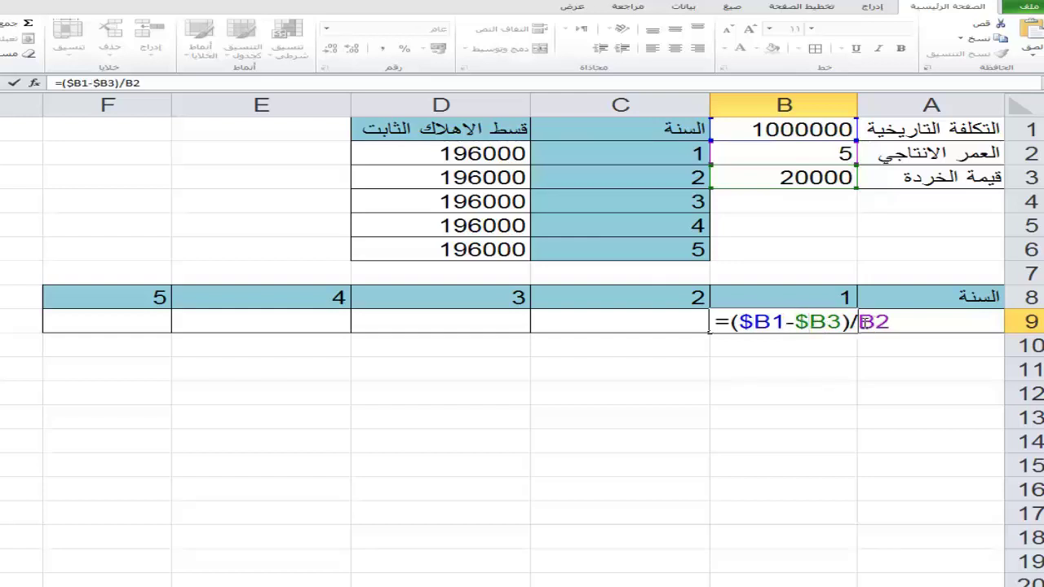
text($)
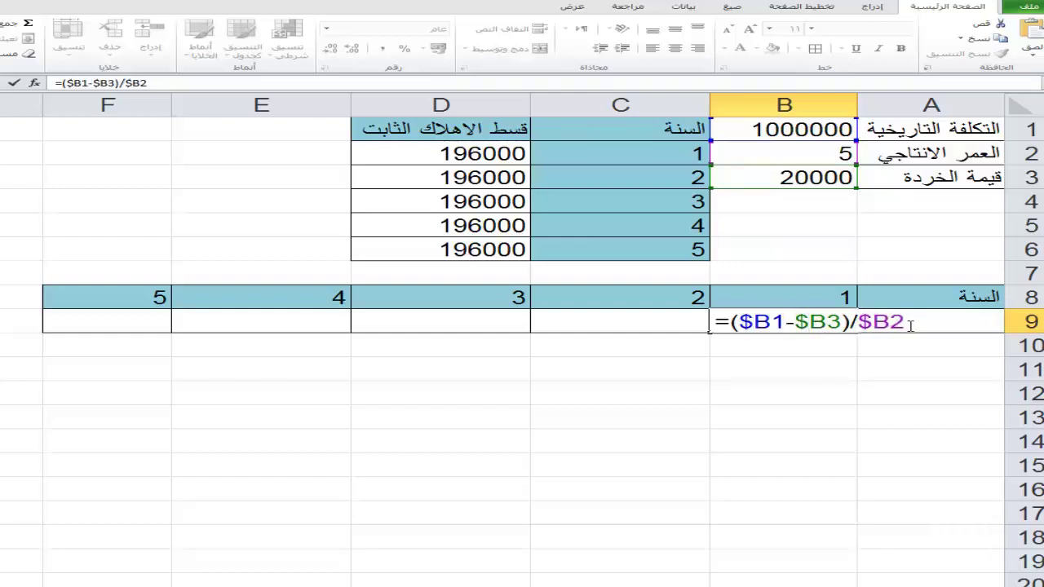
key(Return)
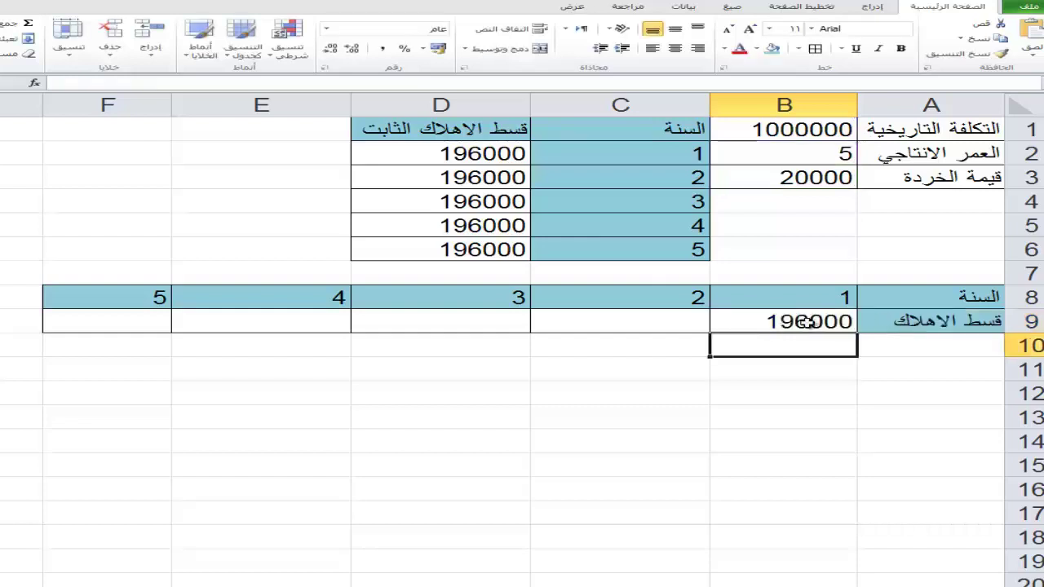
Fill the column-locked depreciation formula from B9 across through F9 for all five years.
key(Up)
drag(632, 334, 100, 327)
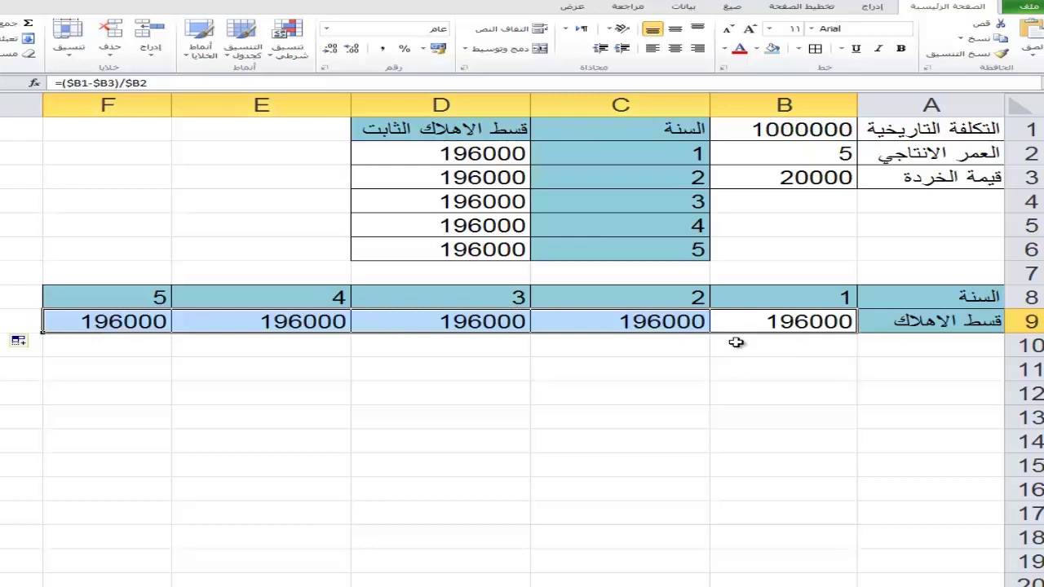
click(692, 369)
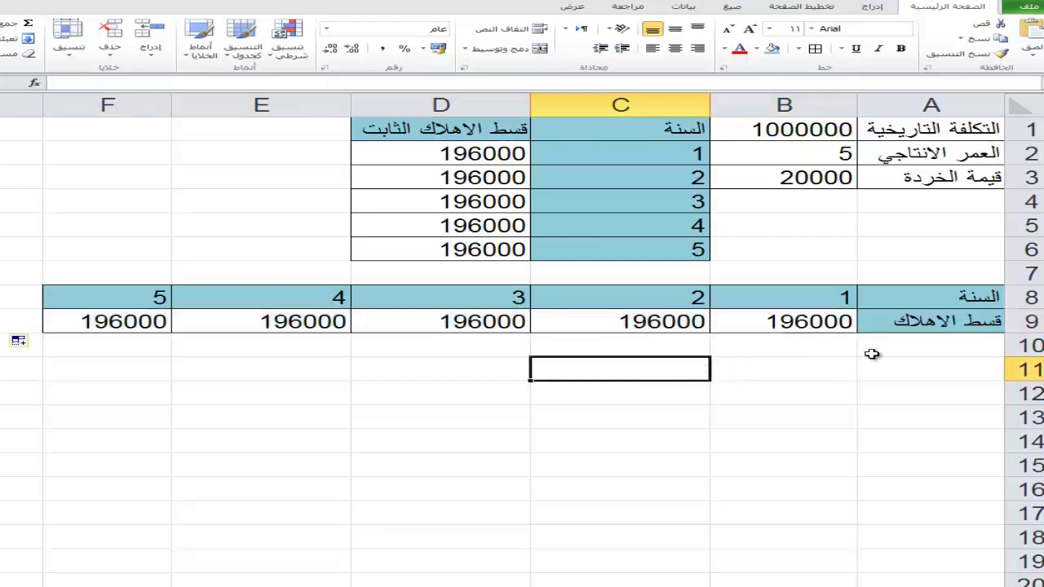
drag(941, 354, 70, 566)
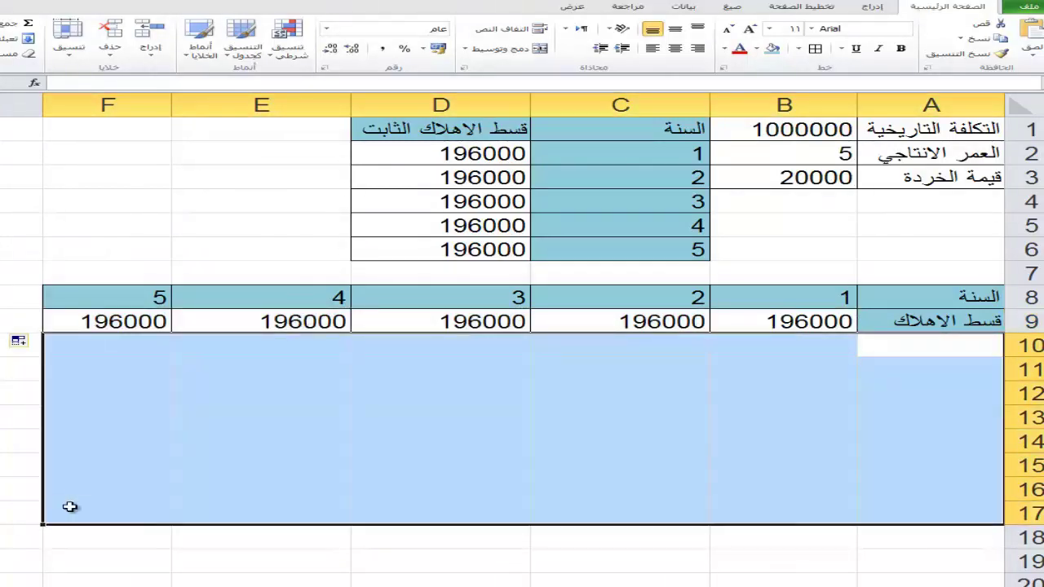
click(260, 436)
drag(890, 345, 144, 436)
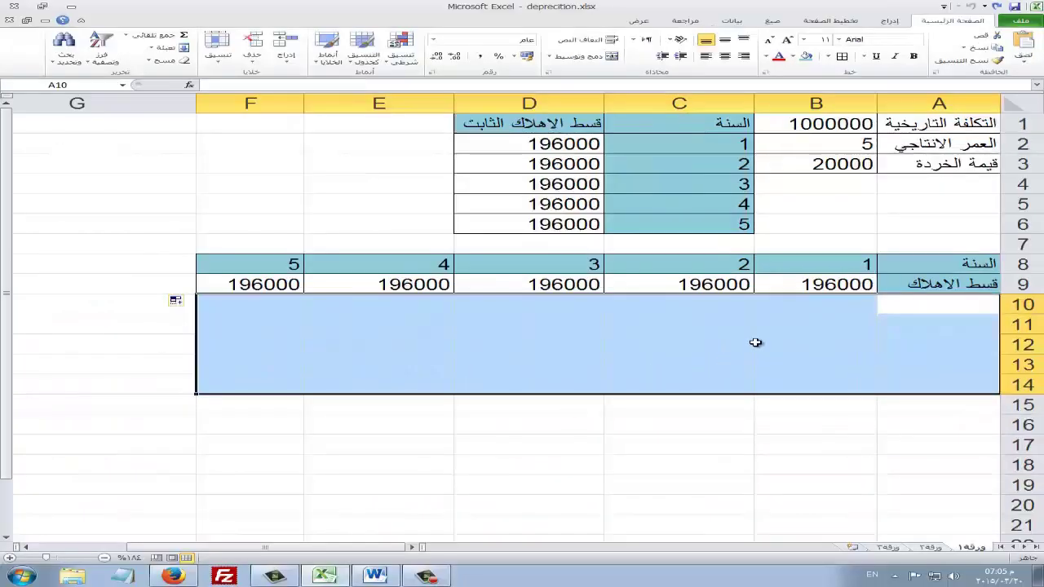
click(640, 361)
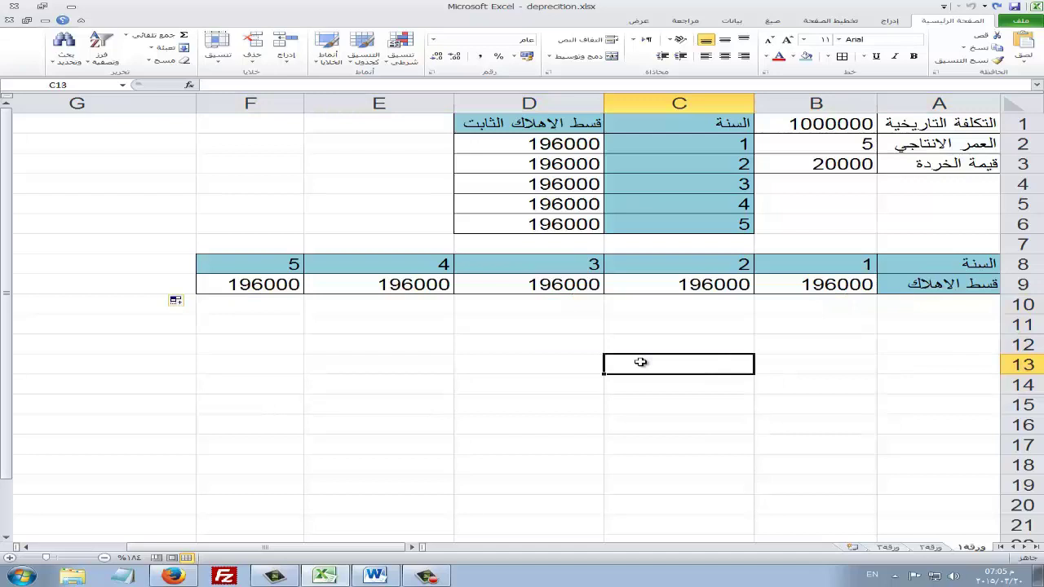
click(767, 327)
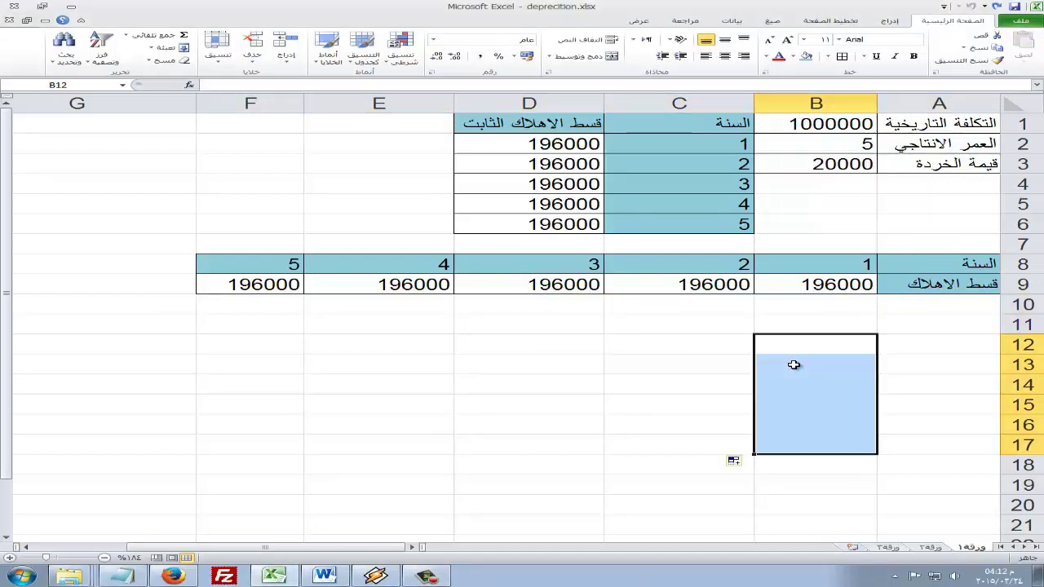
click(781, 347)
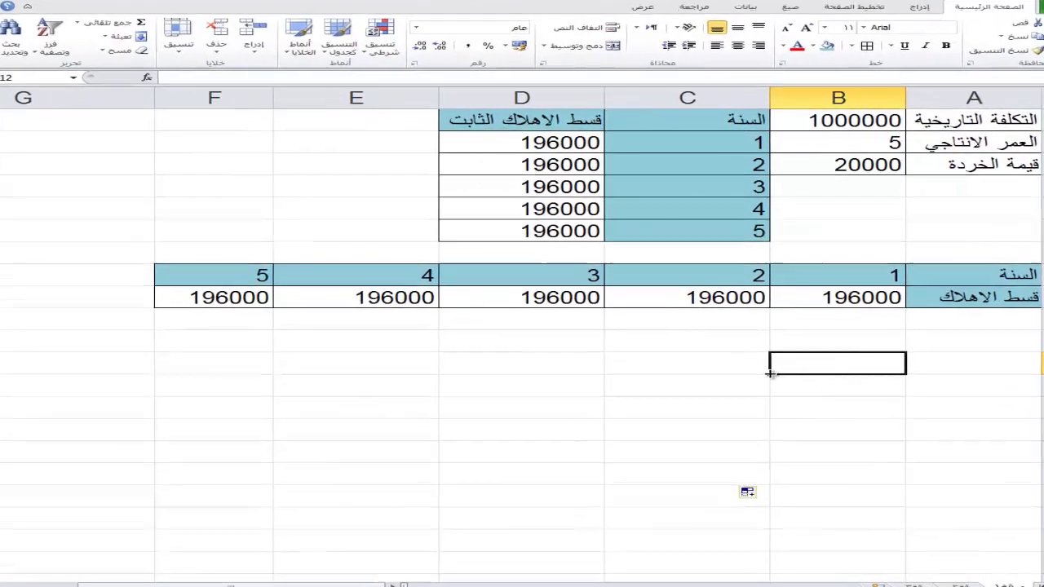
drag(791, 396, 74, 386)
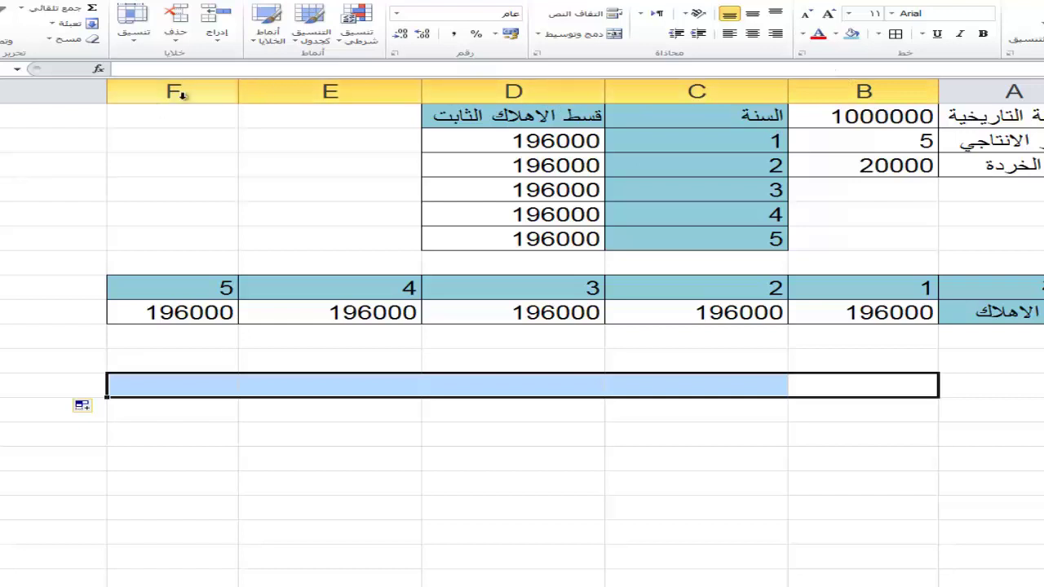
click(905, 384)
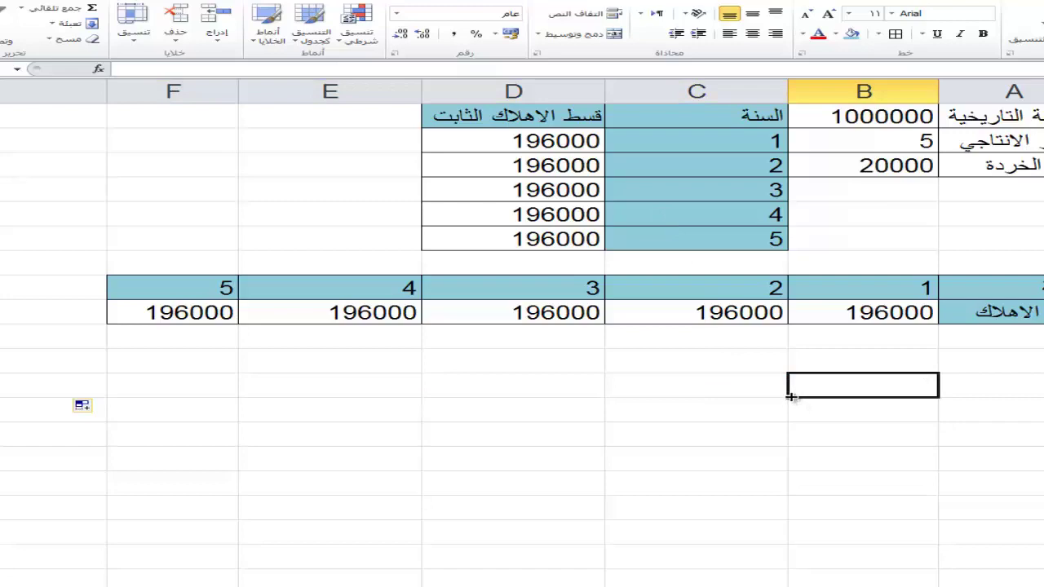
drag(789, 396, 803, 569)
drag(686, 556, 686, 555)
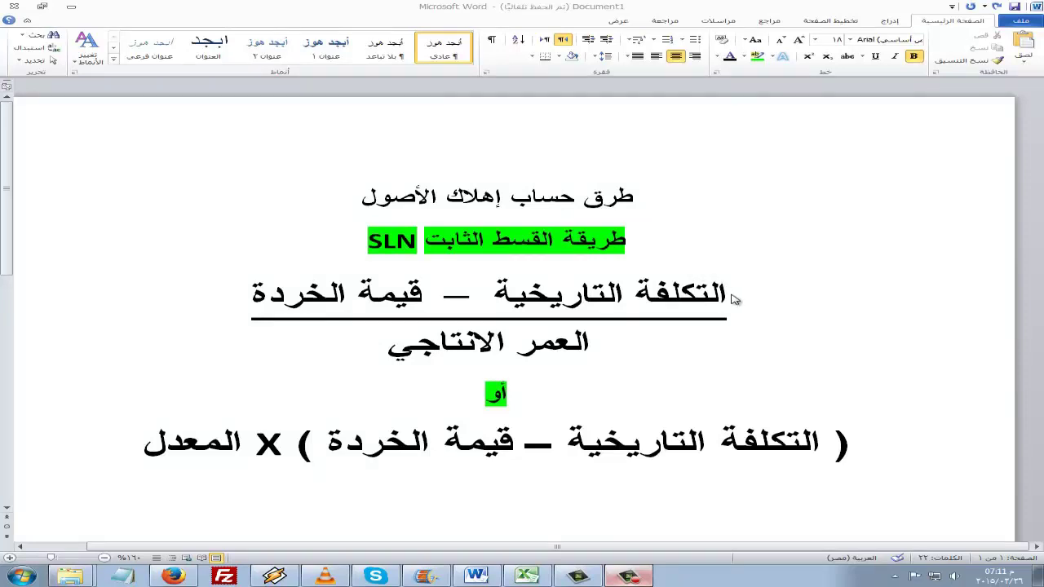
Examine the terms of the straight-line (SLN) depreciation formulas in the Word document: historical cost, salvage value, useful life and rate.
double_click(587, 345)
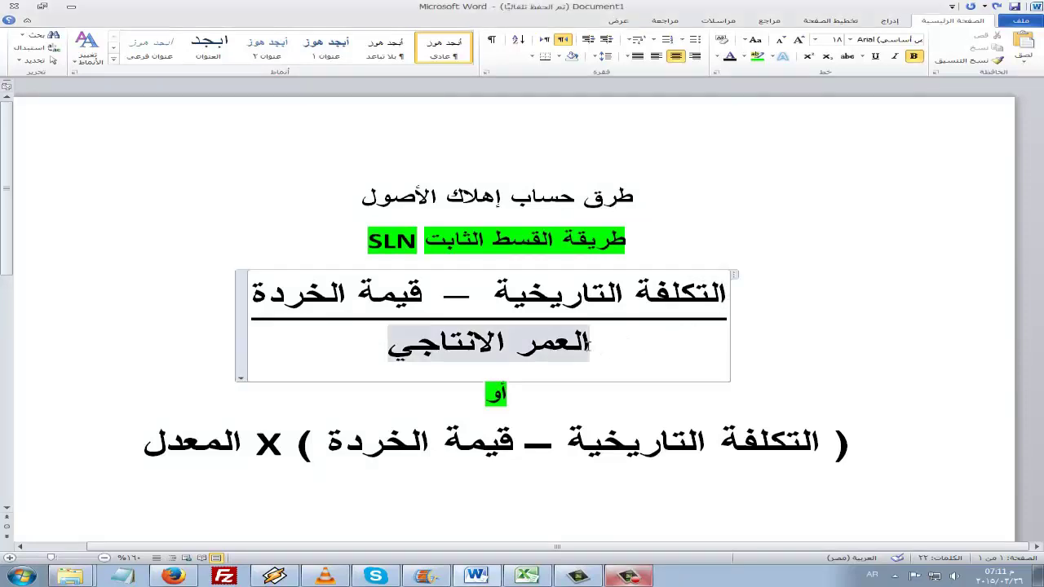
click(589, 347)
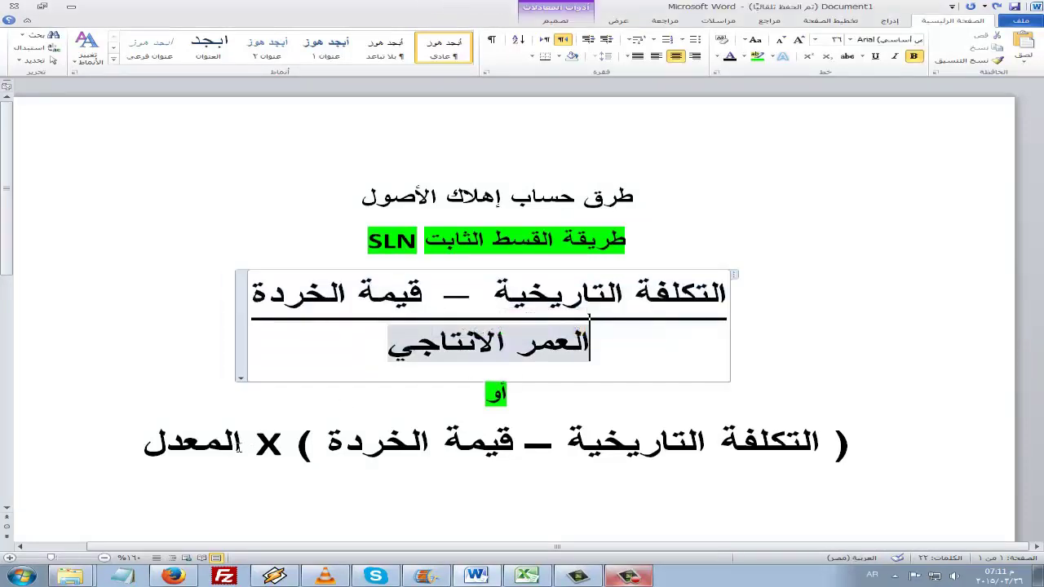
drag(239, 448, 146, 449)
drag(591, 348, 531, 343)
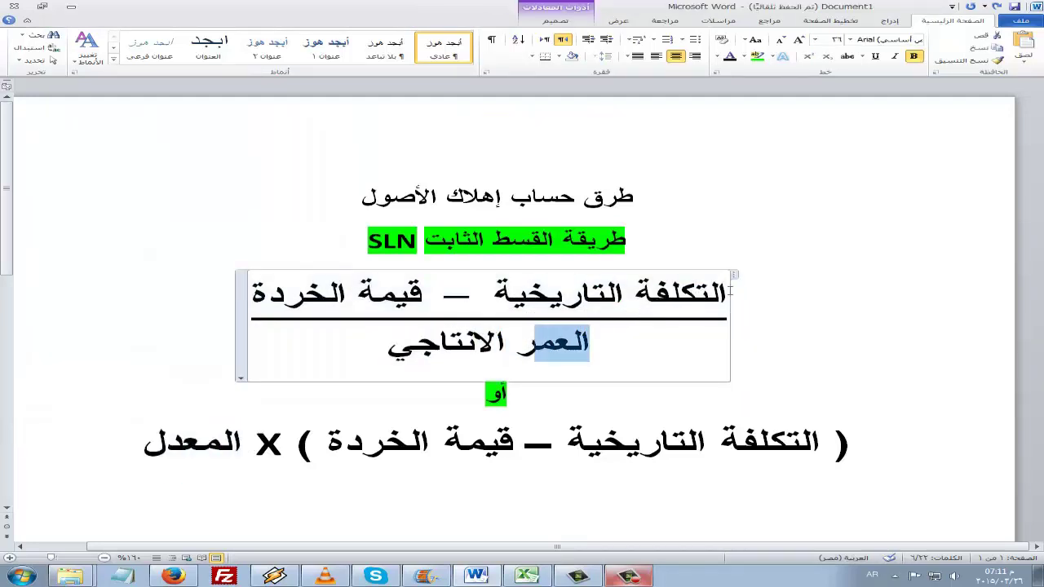
drag(731, 289, 732, 291)
click(423, 292)
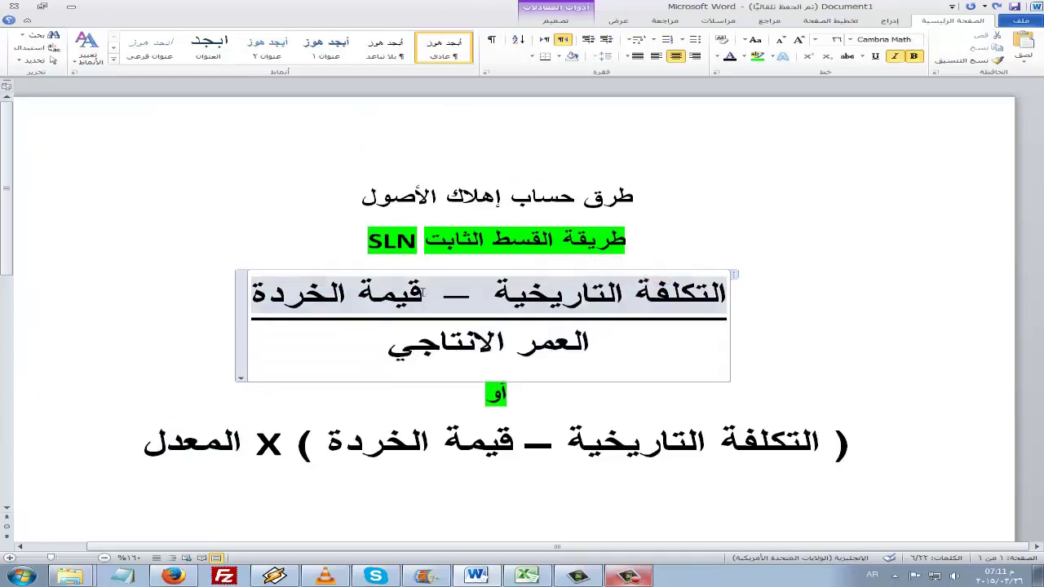
drag(423, 292, 253, 293)
mouse_move(509, 343)
mouse_down()
mouse_move(417, 343)
mouse_move(557, 344)
mouse_up()
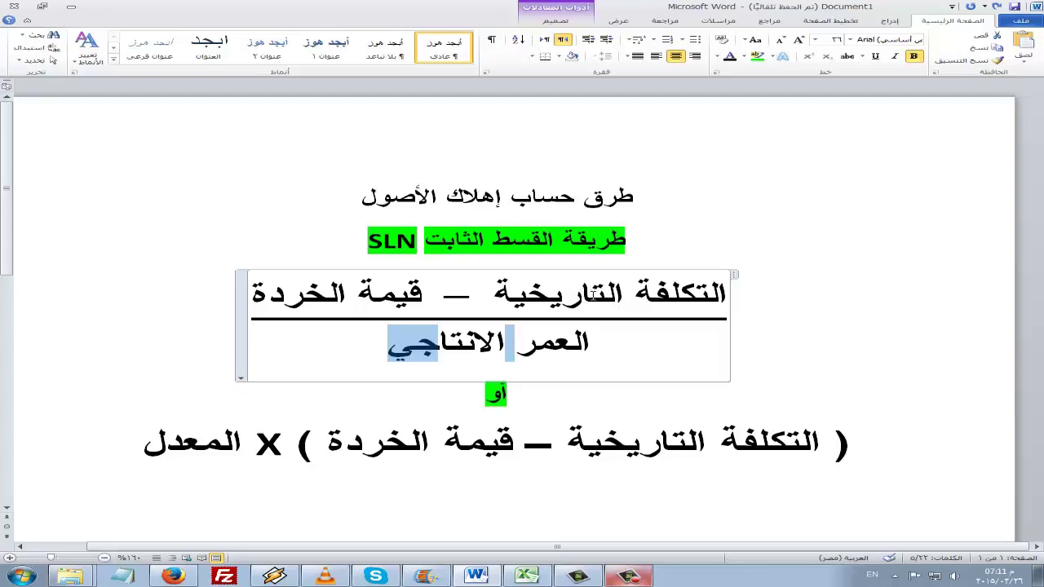
click(597, 301)
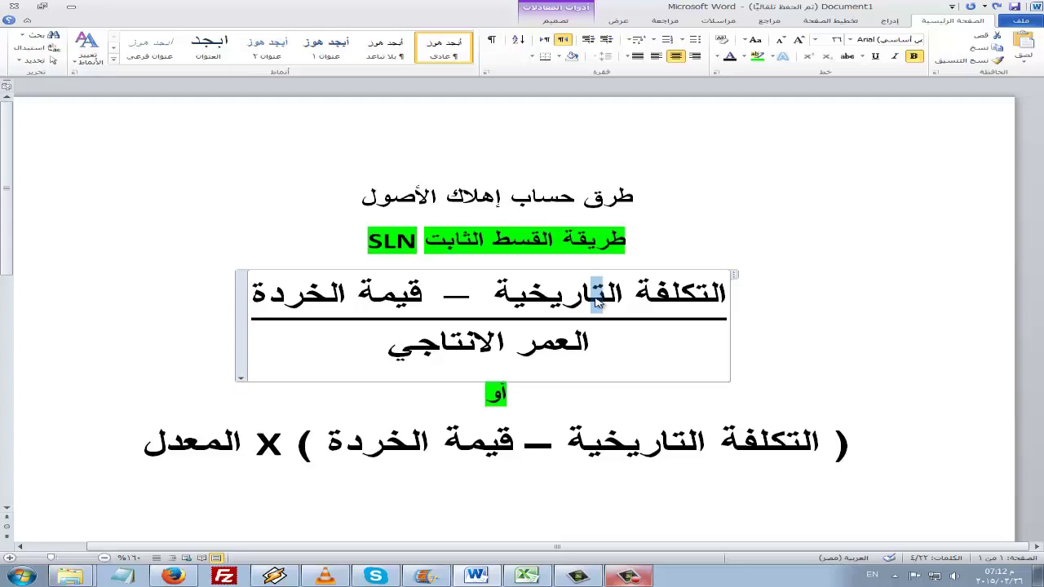
Examine the alternative SLN formula in the Word document: historical cost minus salvage value, multiplied by the rate.
drag(509, 397, 486, 397)
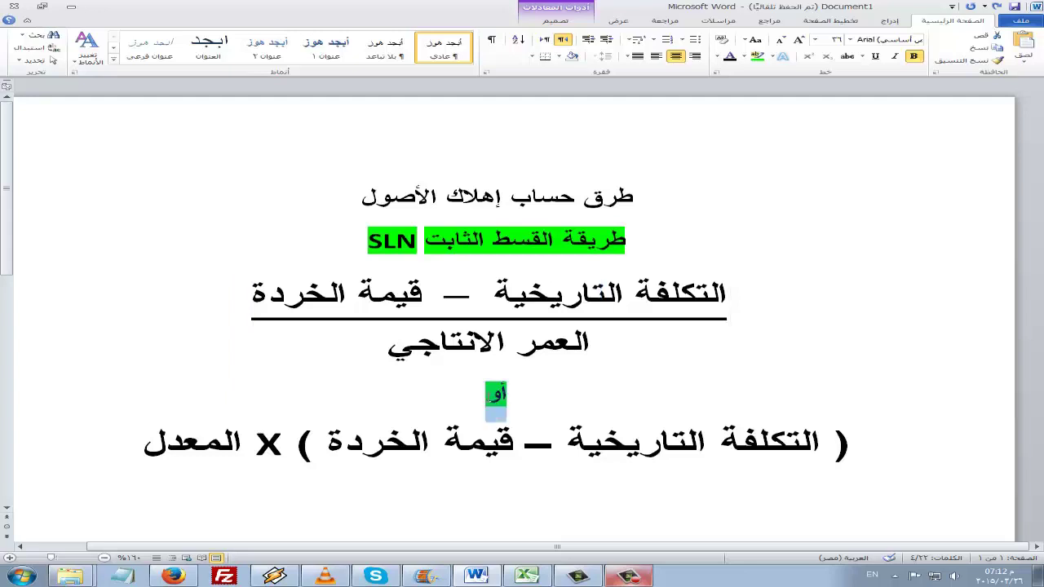
drag(839, 427, 328, 445)
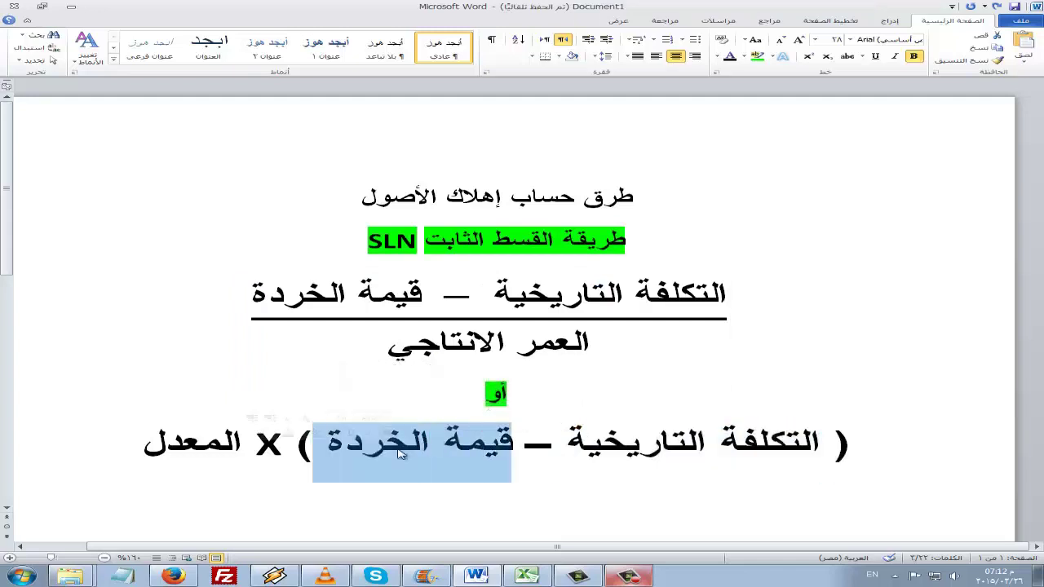
click(337, 450)
double_click(269, 442)
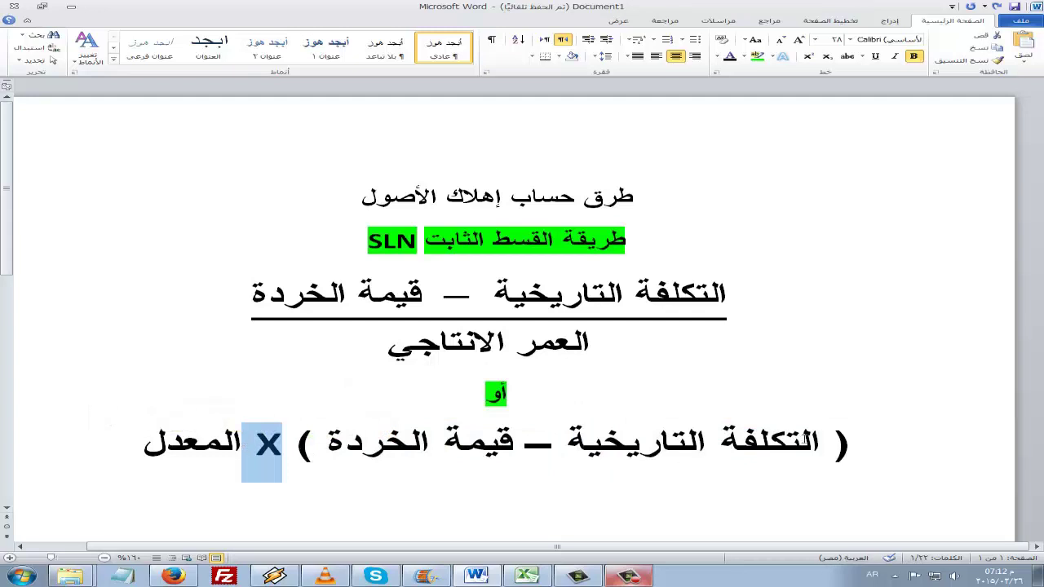
double_click(835, 444)
click(332, 444)
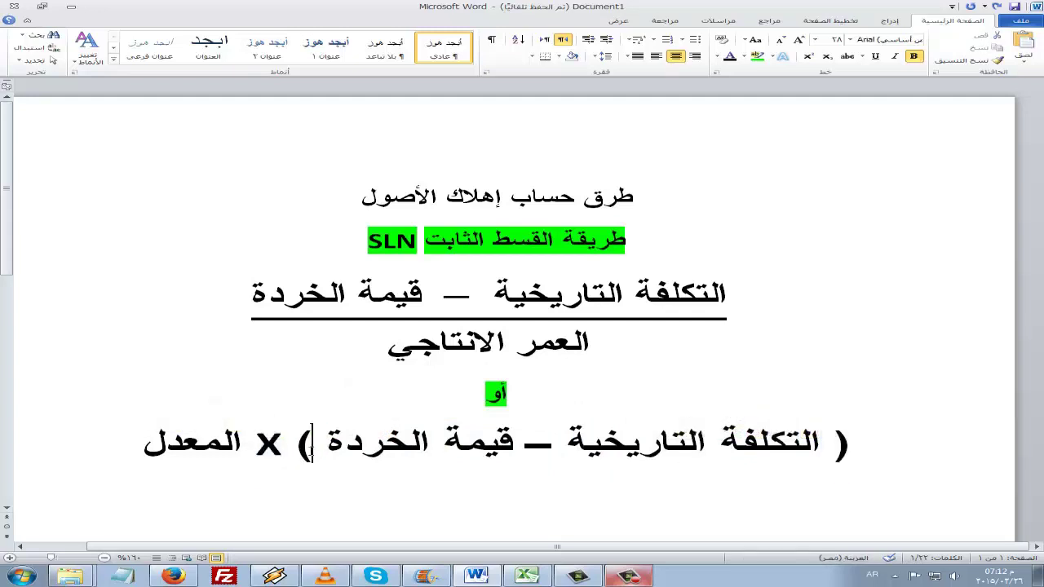
drag(809, 440, 386, 457)
click(386, 455)
double_click(269, 445)
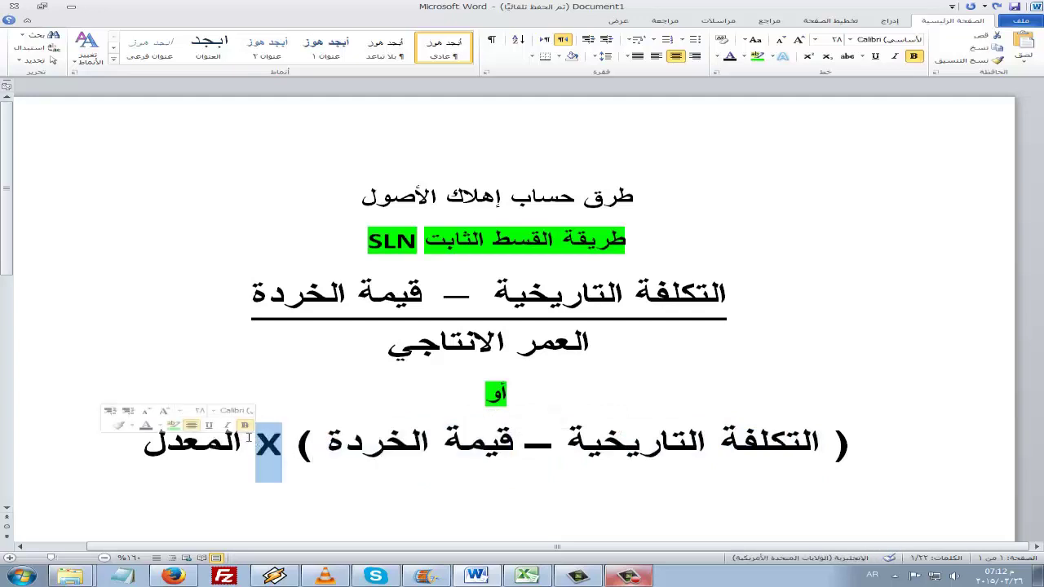
Switch to the Excel depreciation workbook and review both asset data blocks, B1:B3 with useful life and E1:E3 with the rate.
click(526, 576)
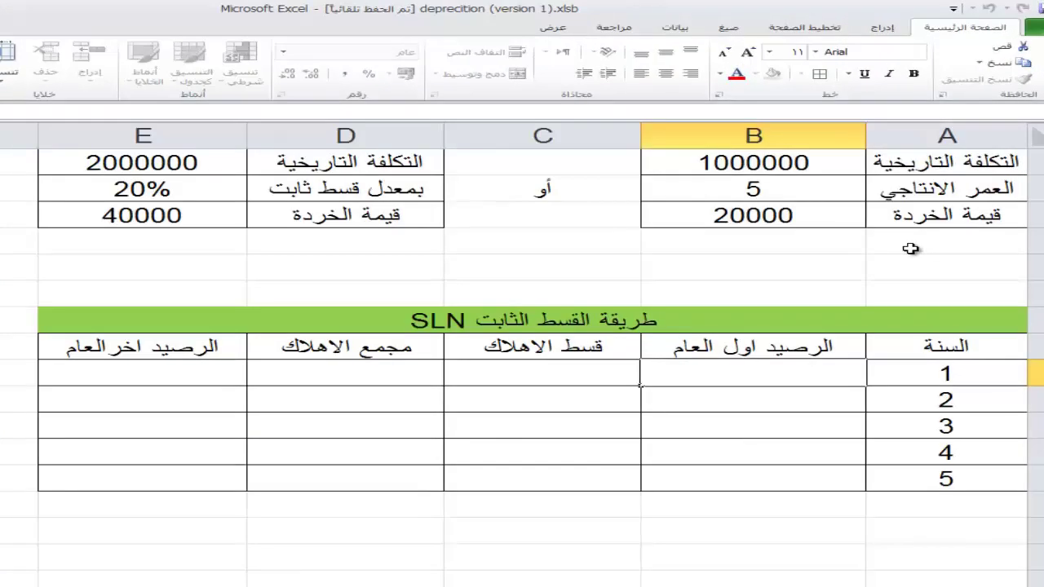
drag(737, 166, 784, 216)
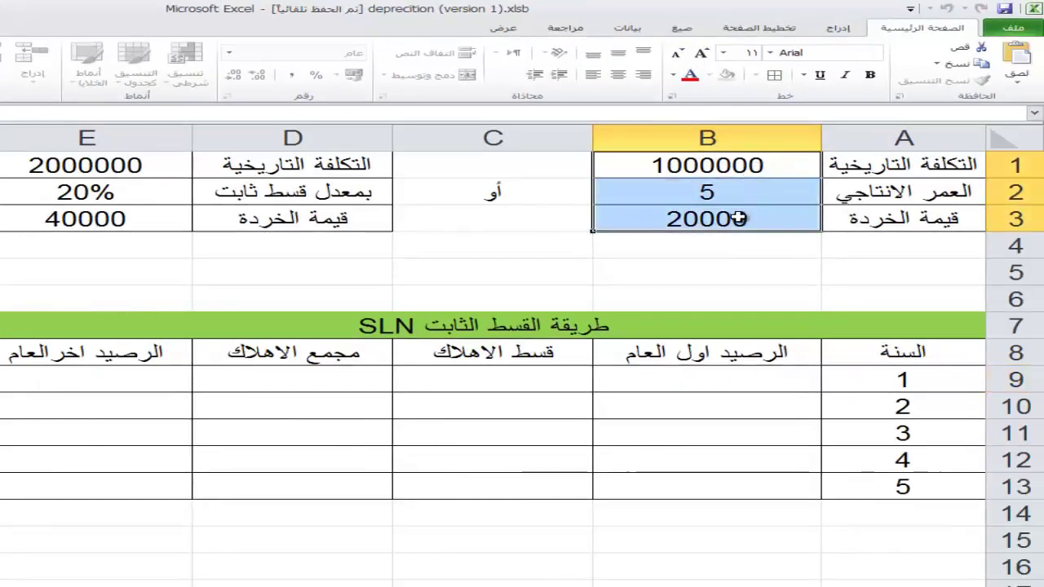
click(738, 219)
drag(804, 168, 785, 209)
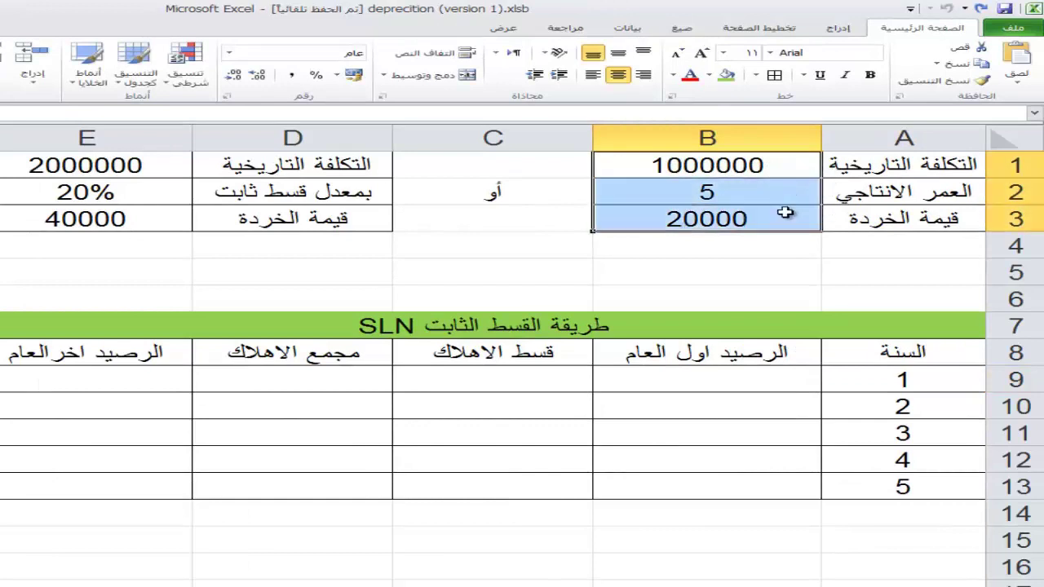
drag(244, 166, 239, 218)
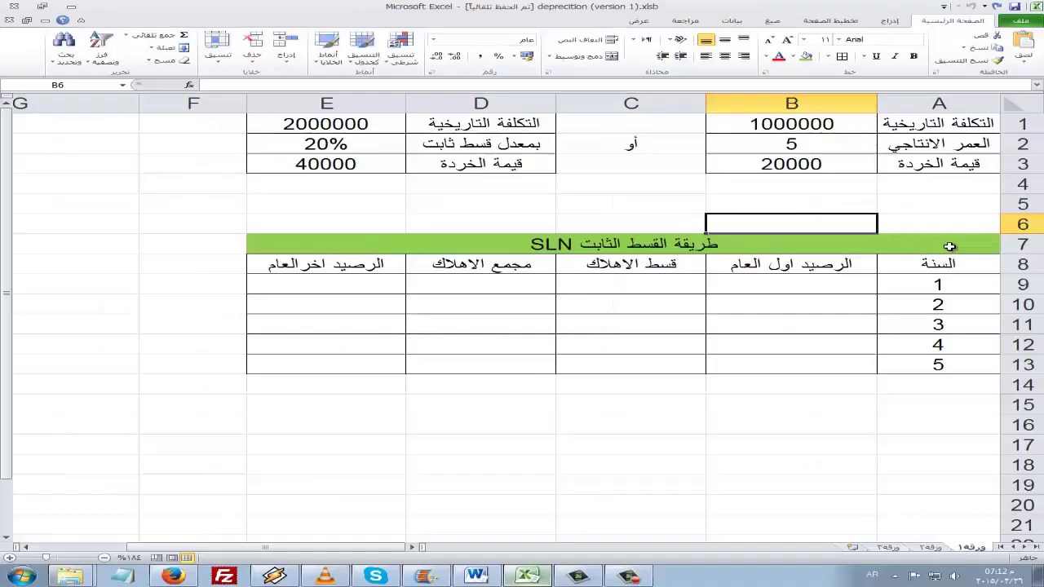
Review the SLN schedule's layout: years 1 to 5, opening balance, depreciation installment, accumulated depreciation and closing balance.
drag(949, 246, 921, 238)
drag(954, 298, 980, 403)
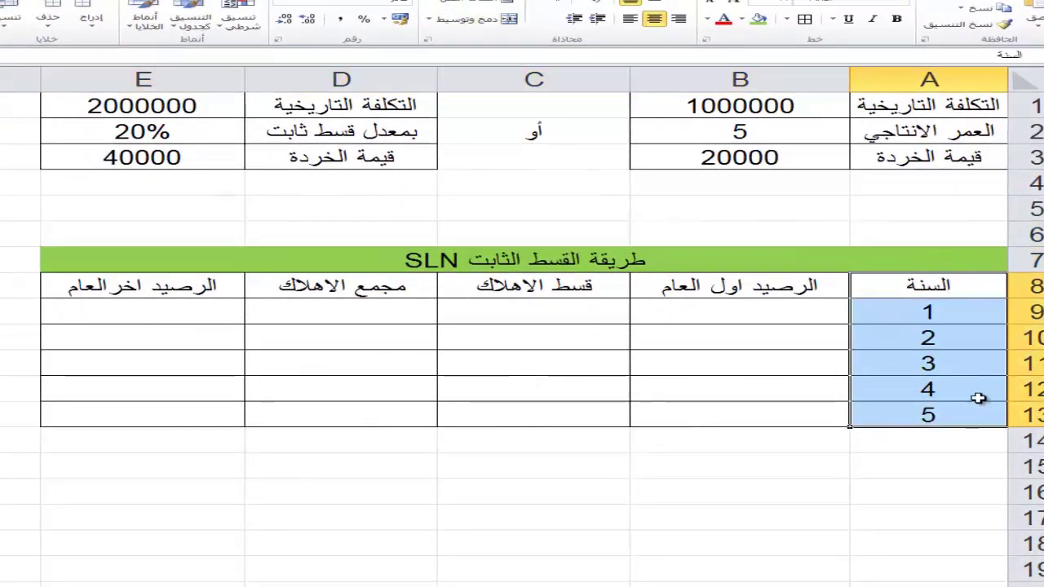
drag(819, 292, 550, 289)
click(374, 291)
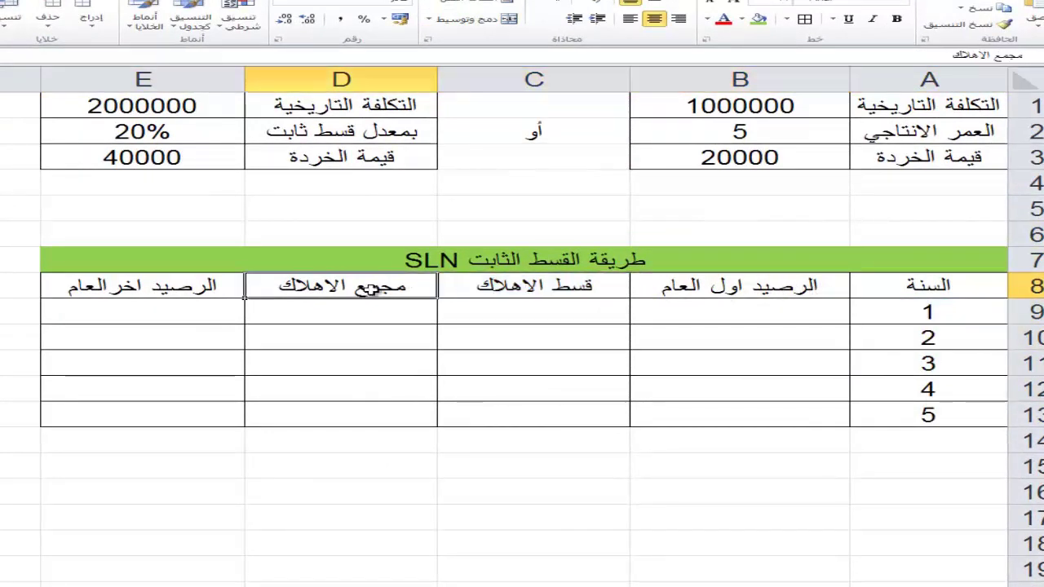
click(208, 286)
Enter the year 1 opening balance in B9 as =B1, referencing the historical cost.
click(750, 318)
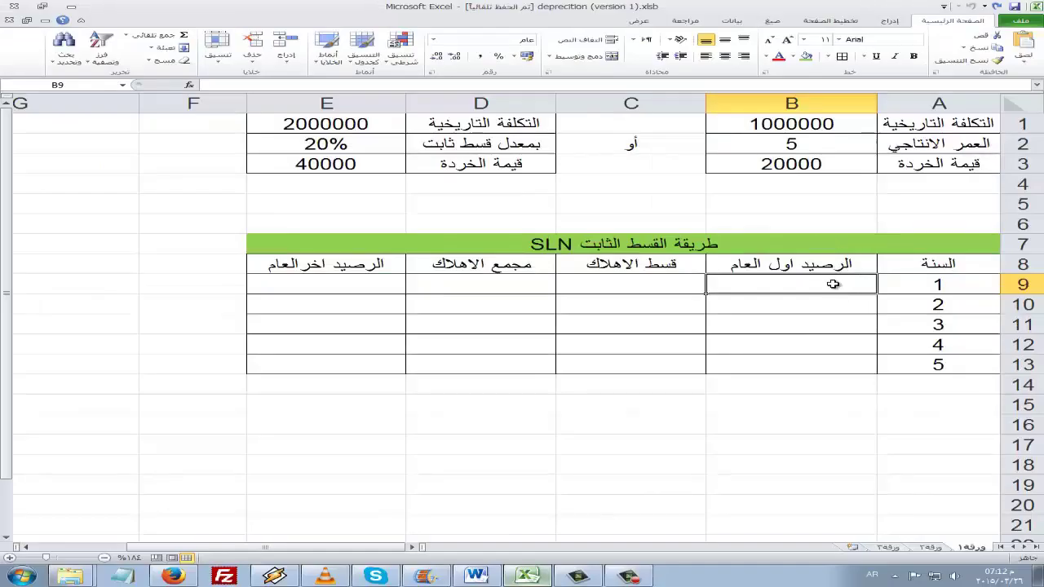
text(=)
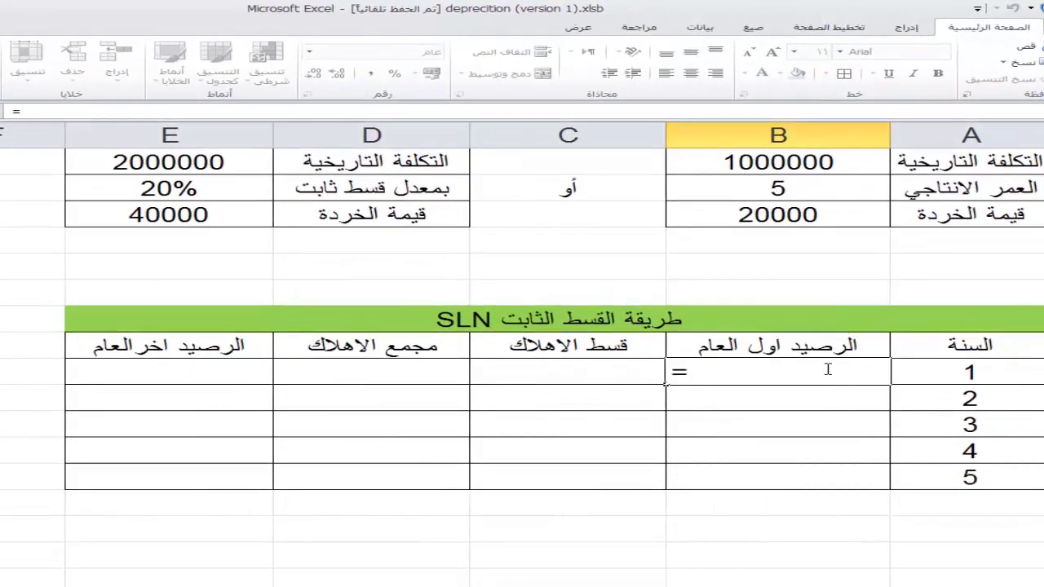
click(798, 163)
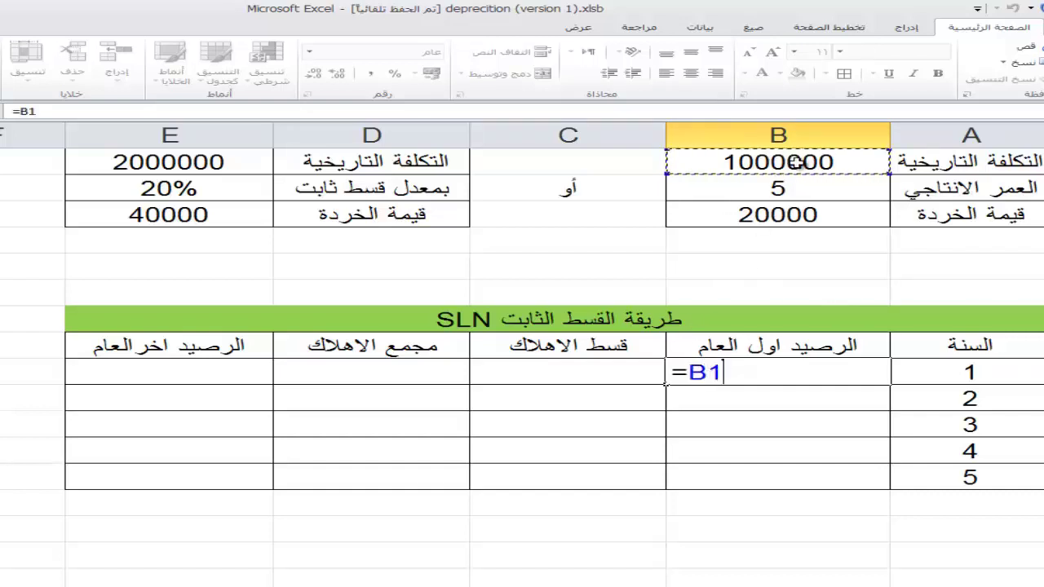
key(Return)
click(711, 366)
Build the year 1 depreciation formula in C9 as =B1-B3/B2, following the SLN formula in the Word document.
click(554, 377)
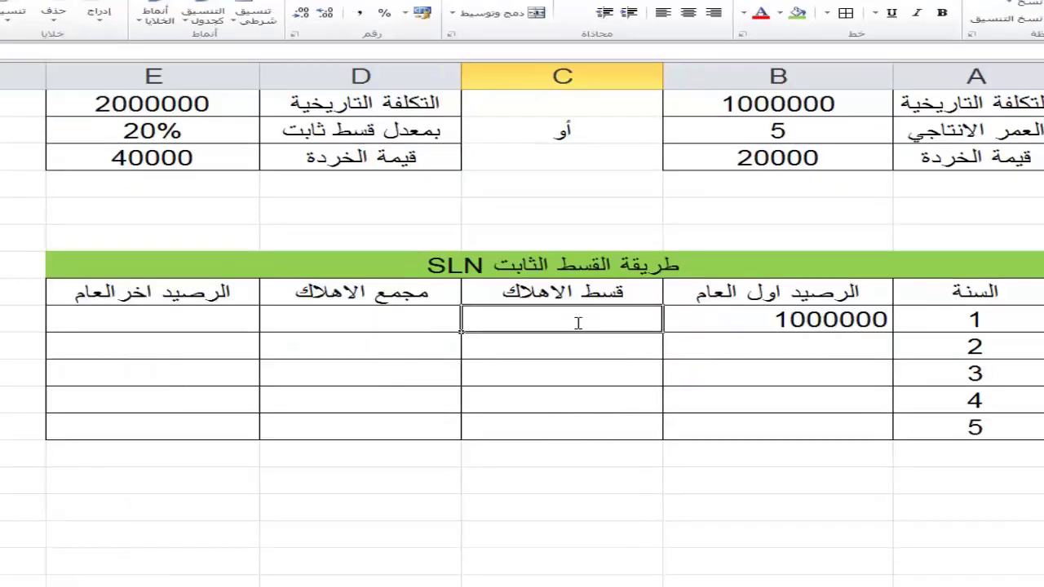
double_click(608, 323)
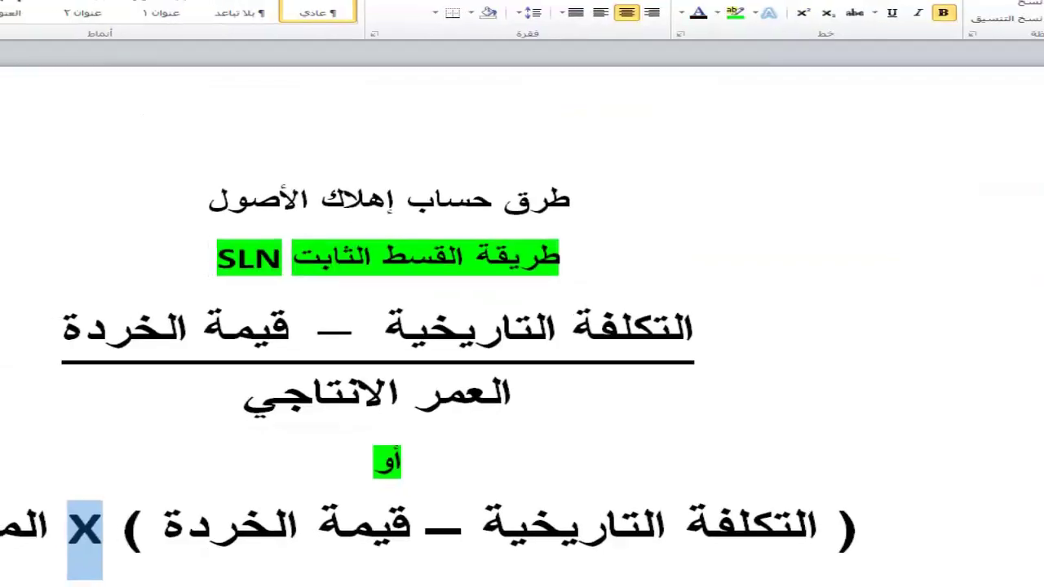
click(645, 318)
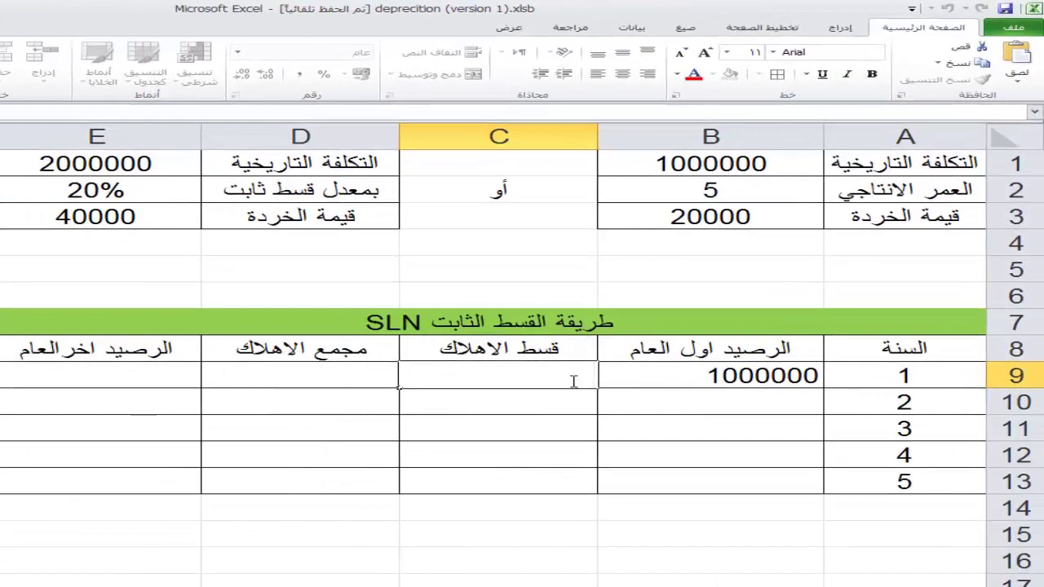
double_click(574, 381)
text(=)
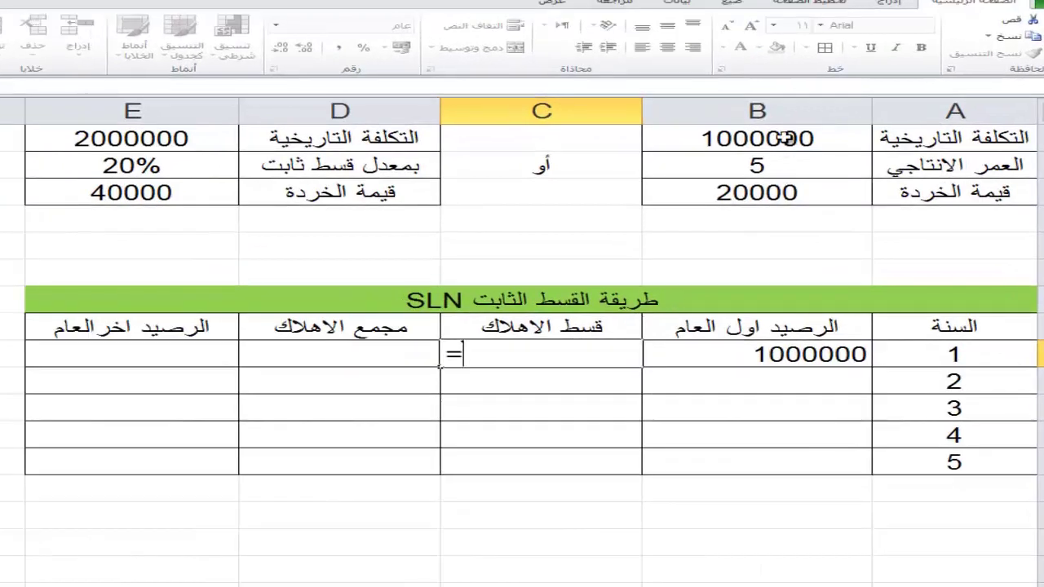
click(735, 162)
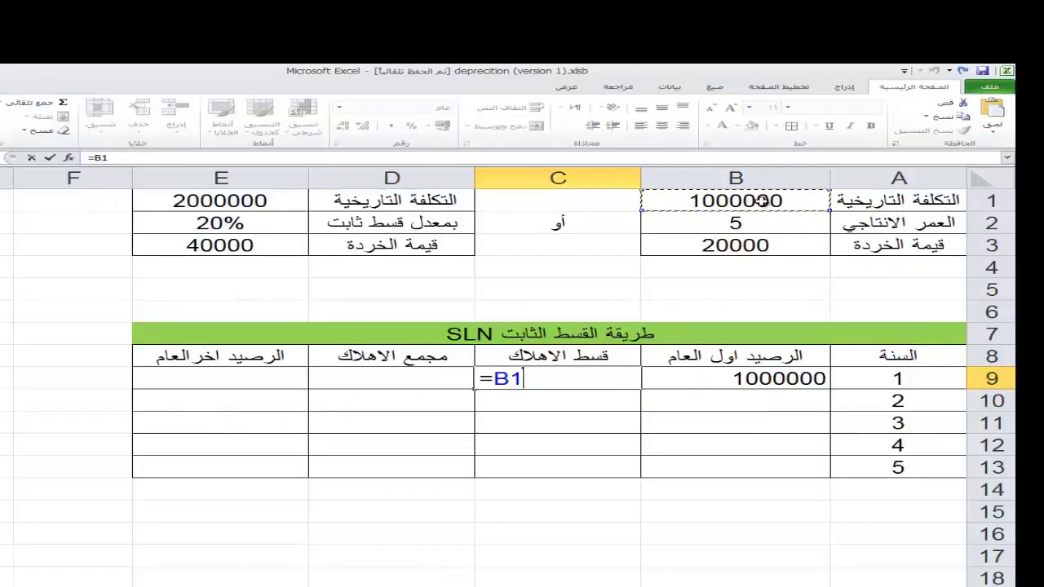
text(-)
click(801, 193)
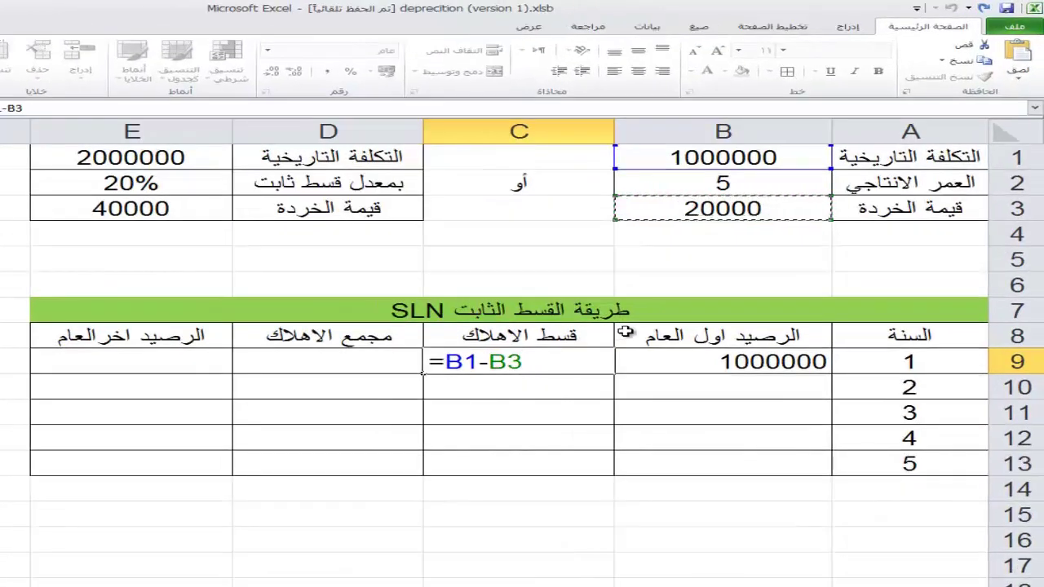
text(/)
click(715, 175)
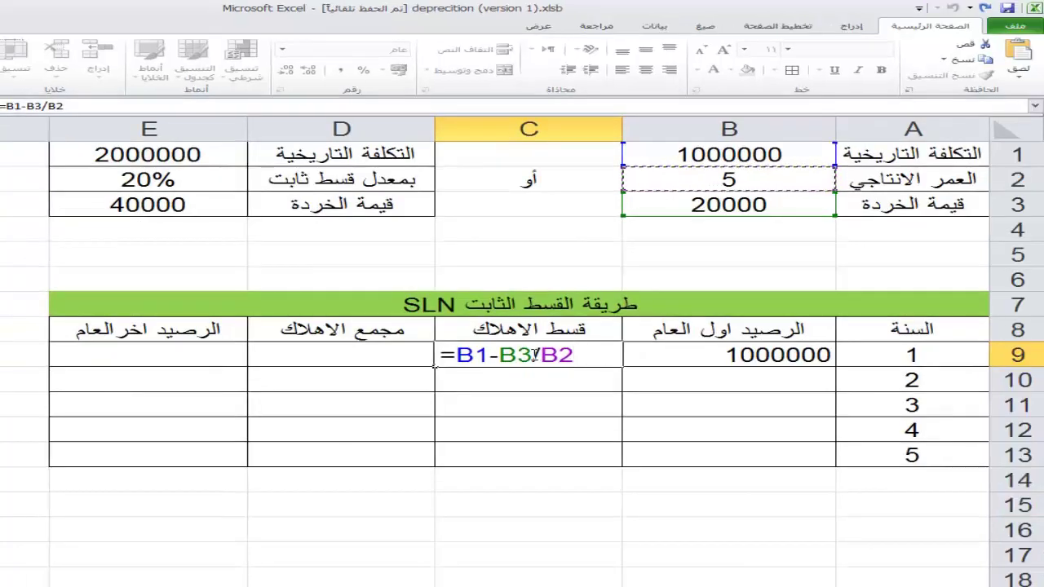
Enclose the cost minus salvage part of C9's formula in parentheses, making it =(B1-B3)/B2.
click(457, 355)
text(()
click(531, 356)
text())
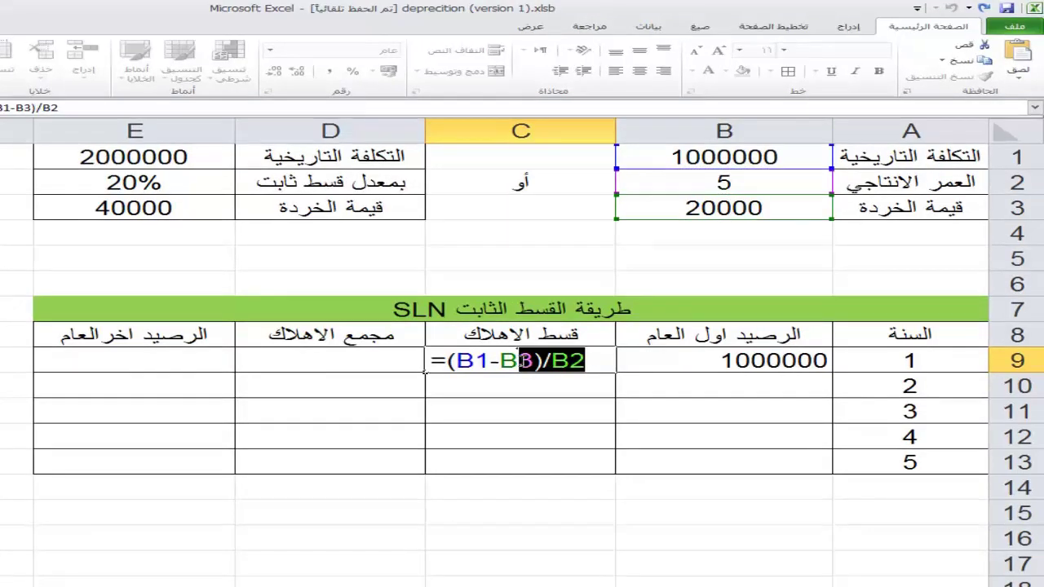
click(526, 360)
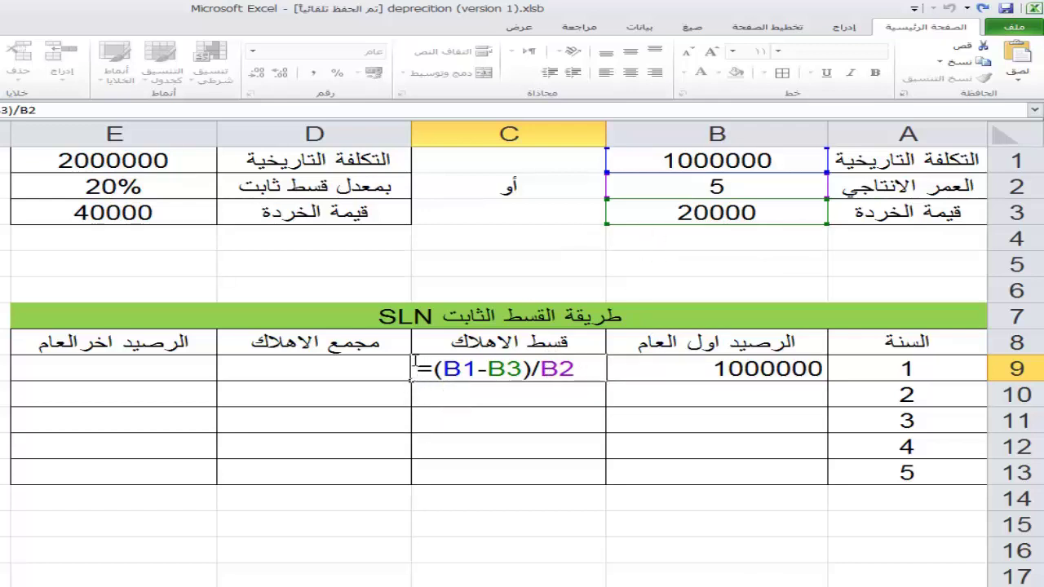
Fix the rows of all three references in C9, entering the formula as =(B$1-B$3)/B$2.
click(461, 367)
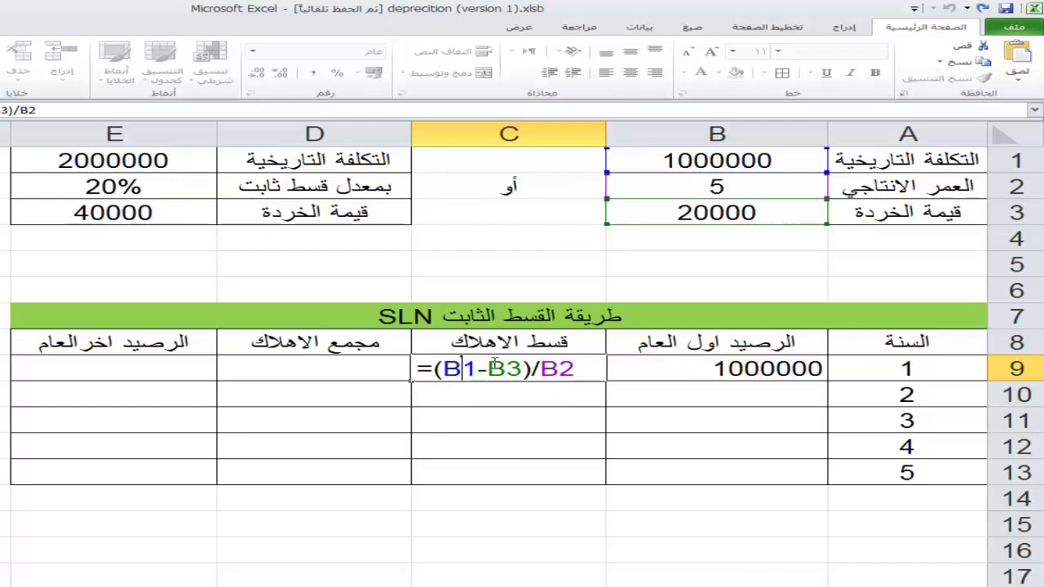
text($)
click(521, 368)
text($)
click(590, 369)
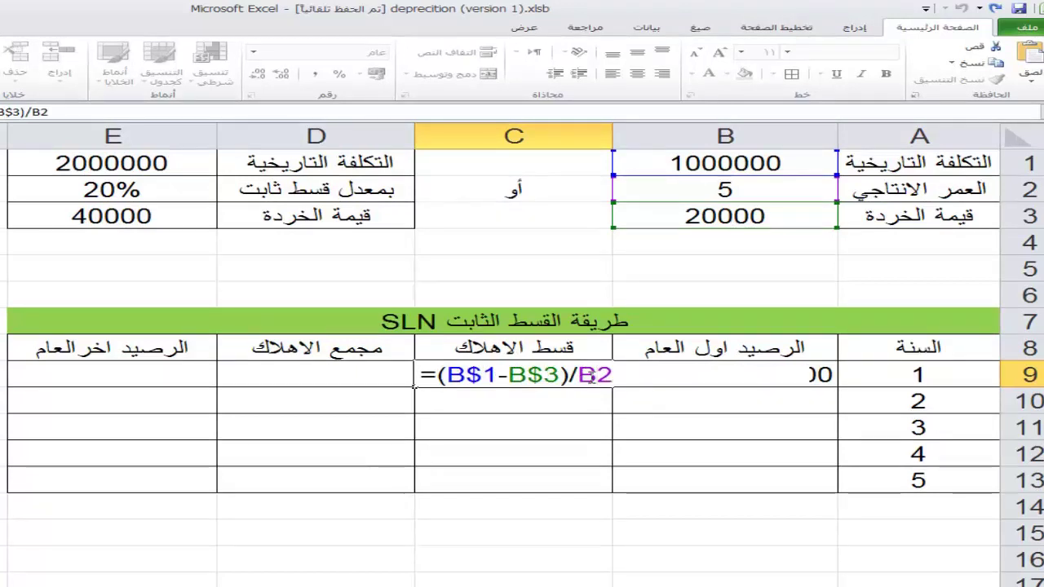
text($)
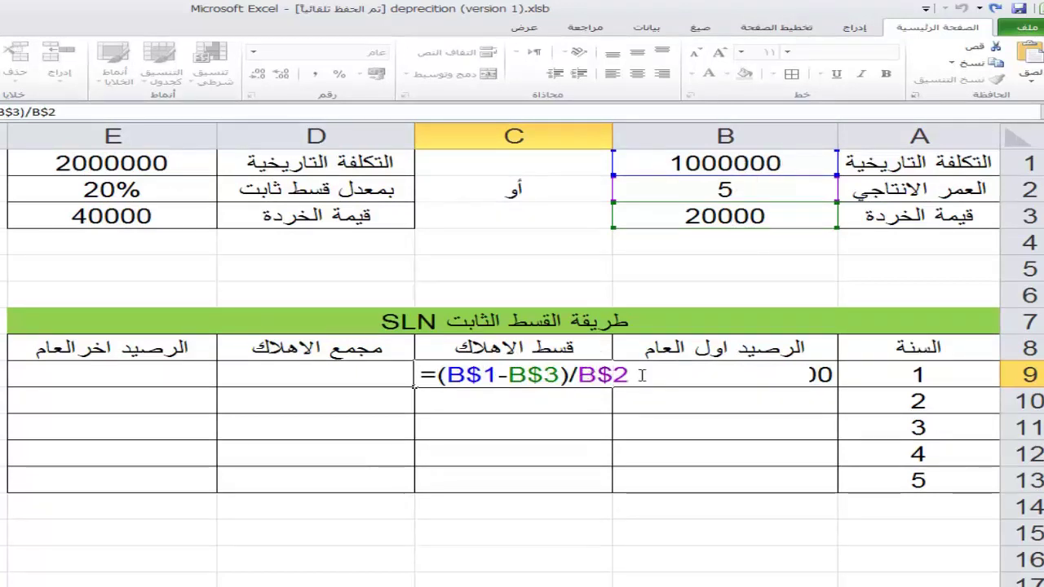
key(Return)
click(564, 369)
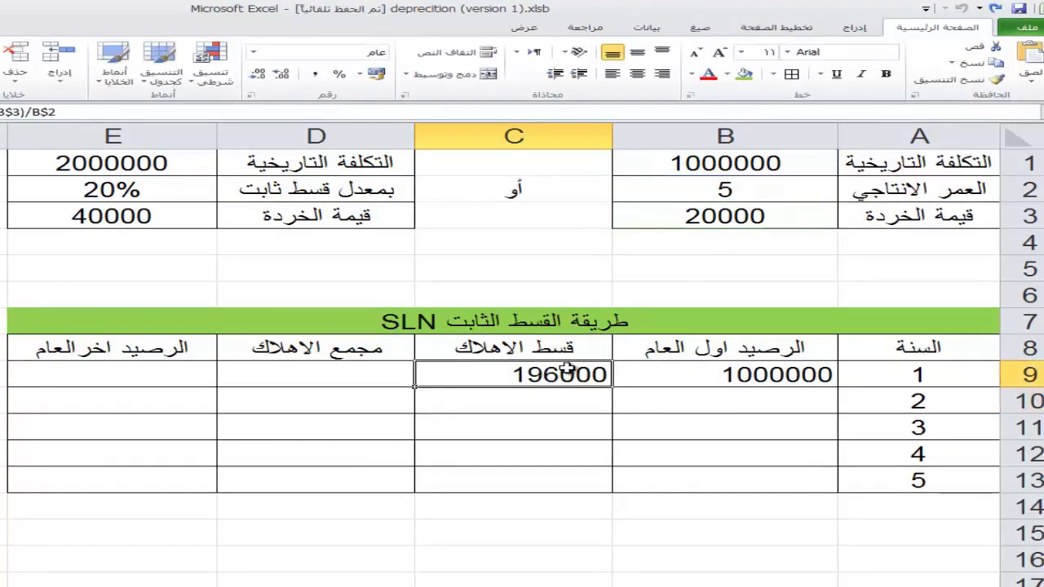
Enter the year 1 accumulated depreciation in D9 as =C9.
double_click(316, 377)
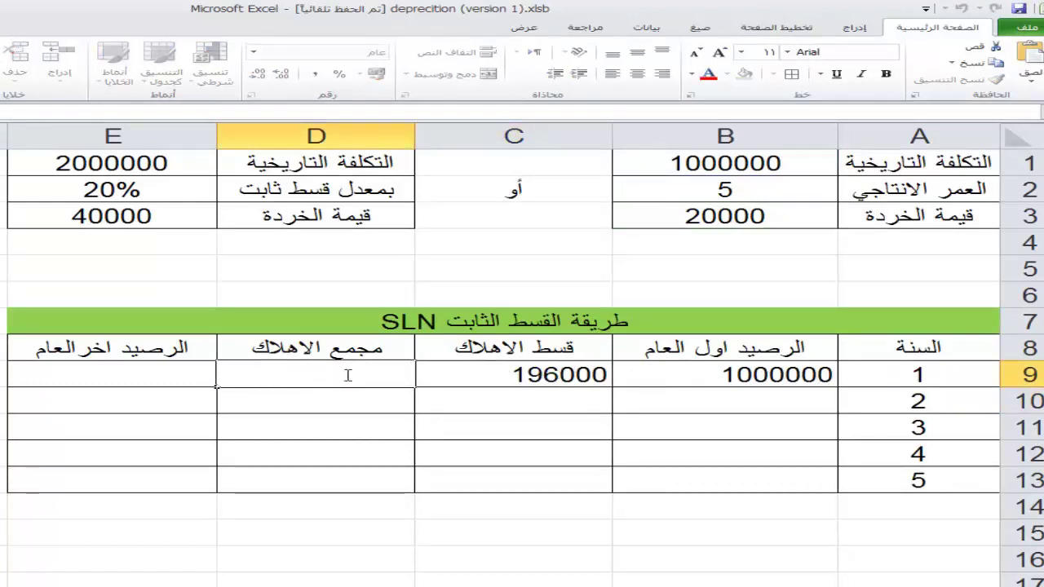
text(=)
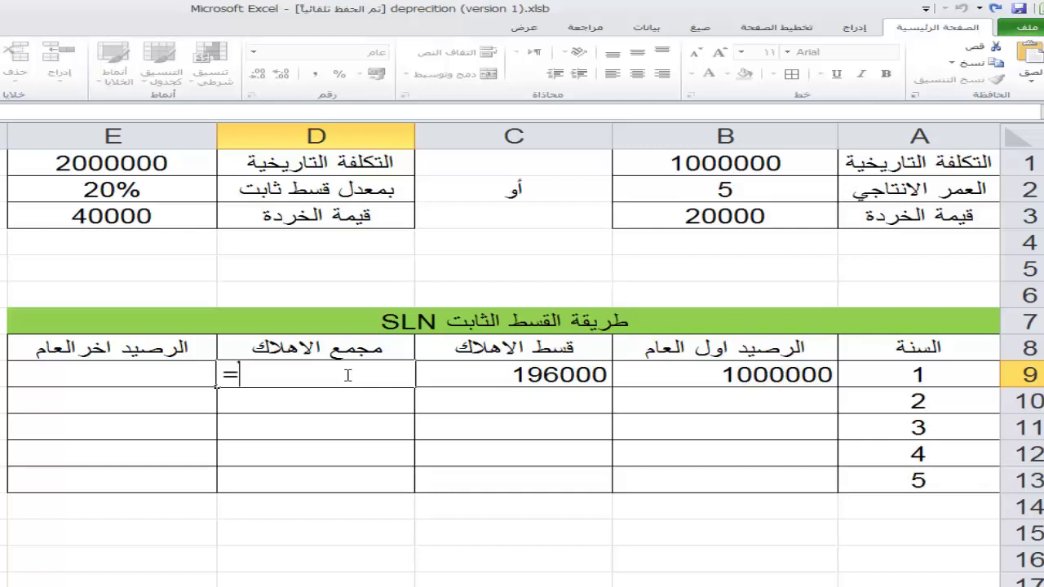
click(528, 383)
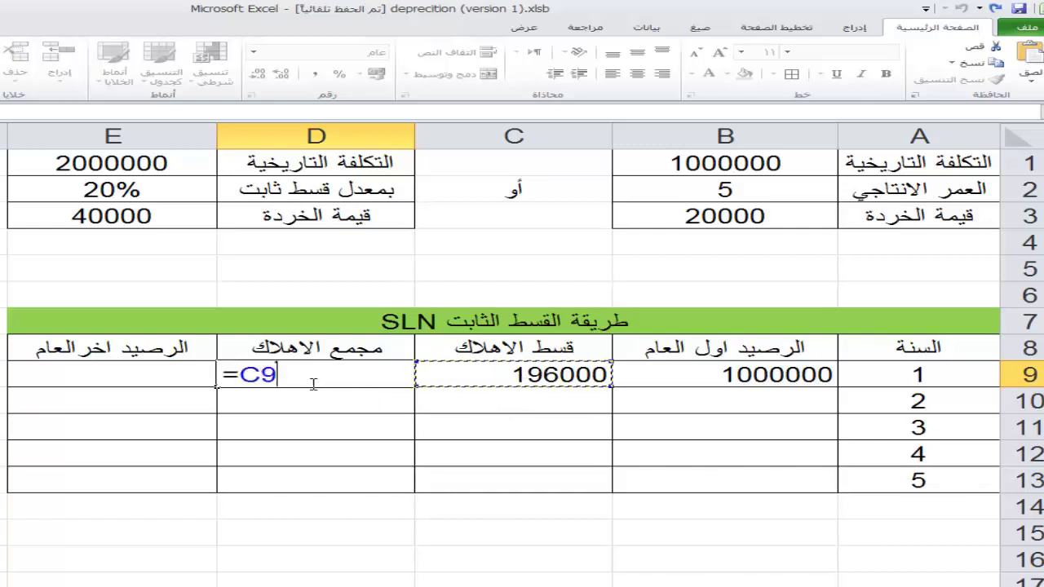
key(Return)
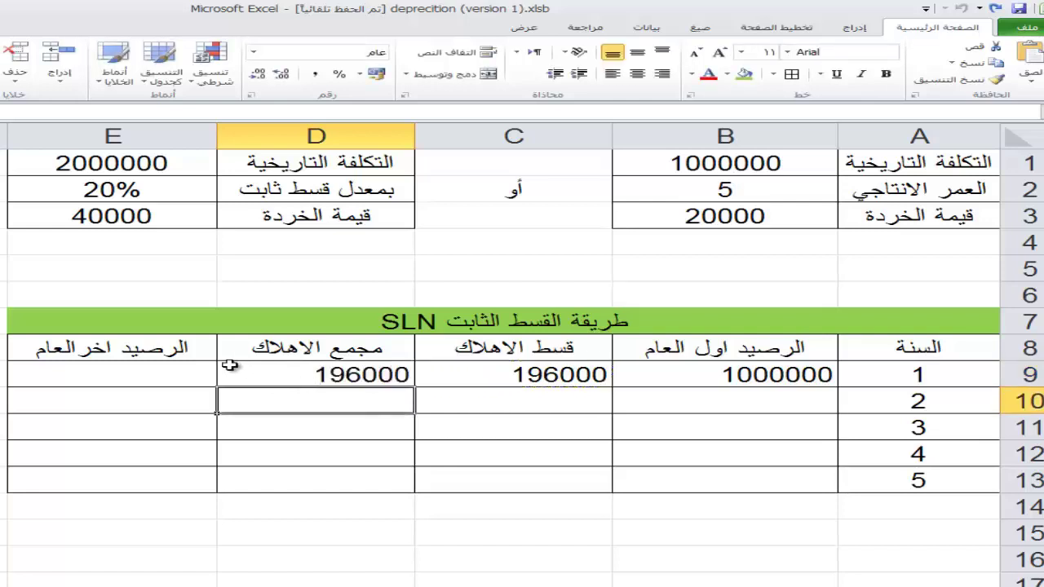
Enter the year 1 closing balance in E9 as =B9-C9, opening balance minus the depreciation installment.
double_click(121, 375)
text(=)
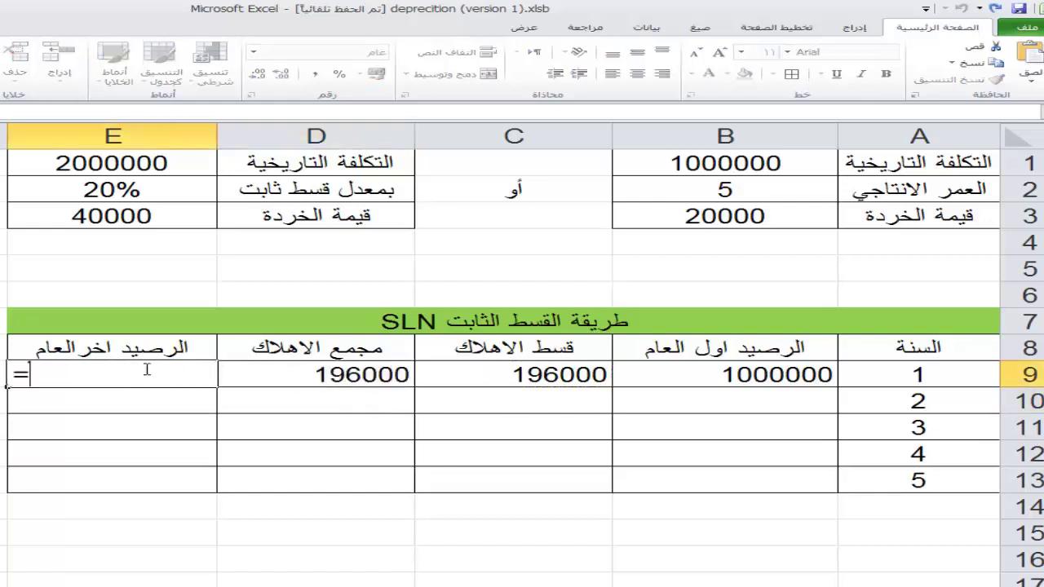
click(752, 375)
text(-)
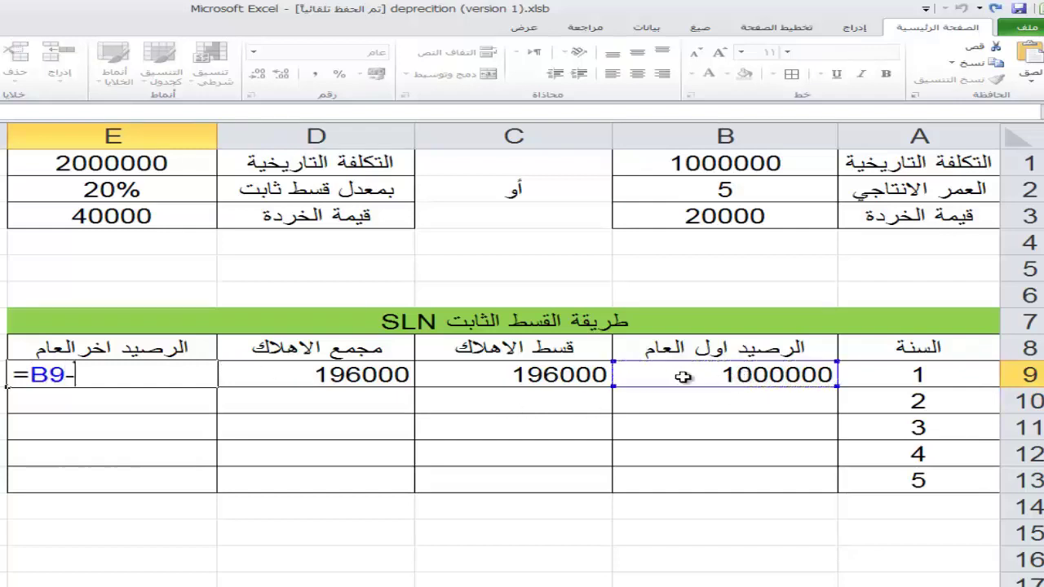
click(521, 375)
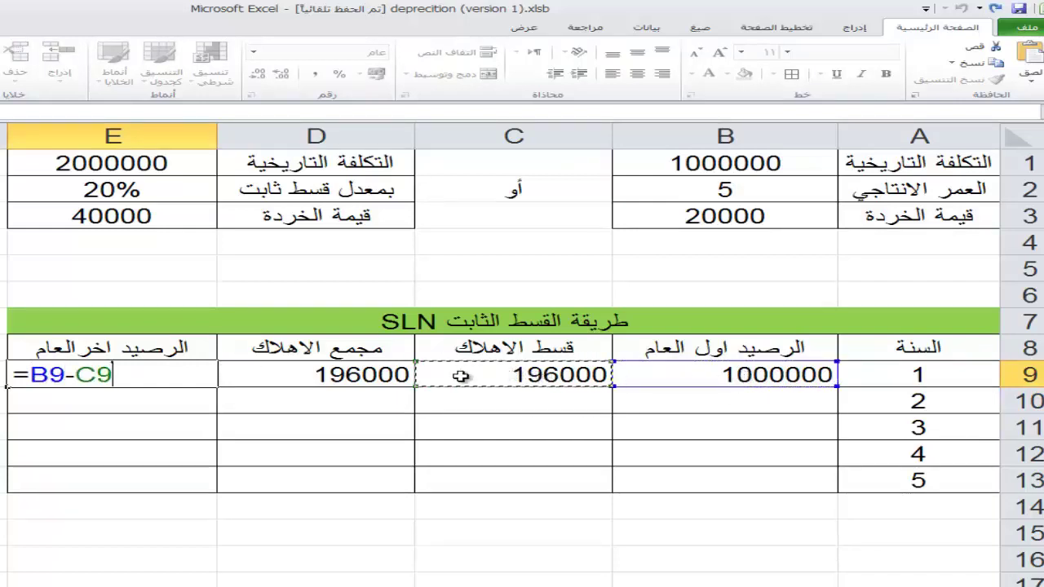
key(Return)
Enter the year 2 opening balance in B10 as =E9, the previous year's closing balance.
click(750, 401)
double_click(756, 405)
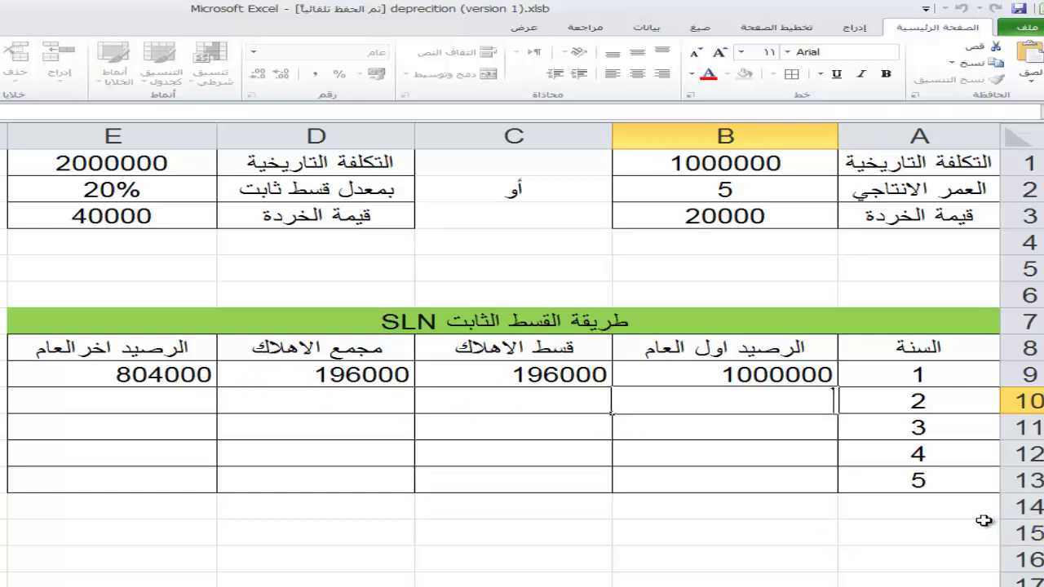
text(=)
click(148, 381)
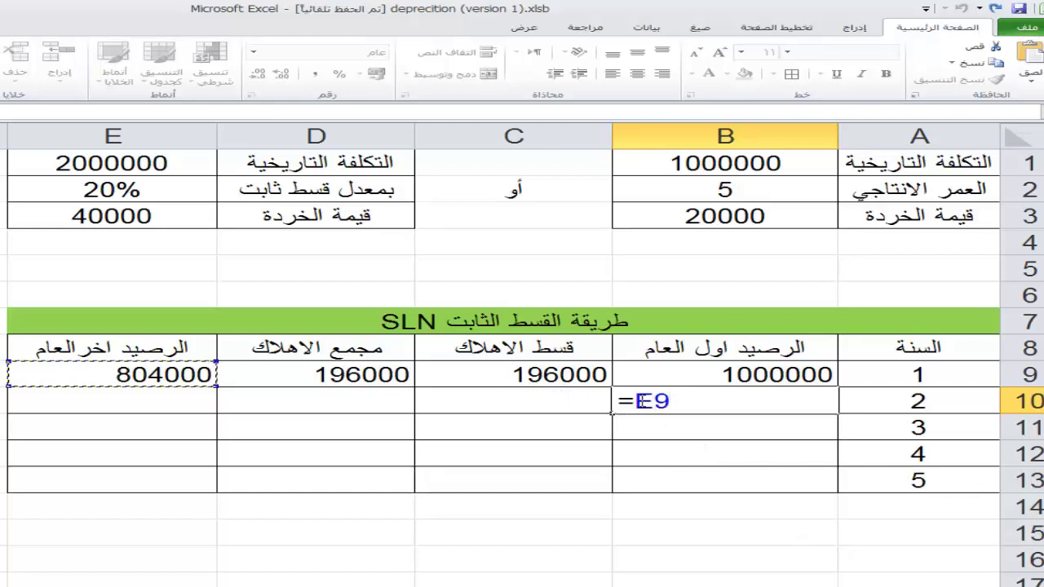
key(Return)
Fill the depreciation installment formula from C9 down into C10 for year 2.
double_click(530, 400)
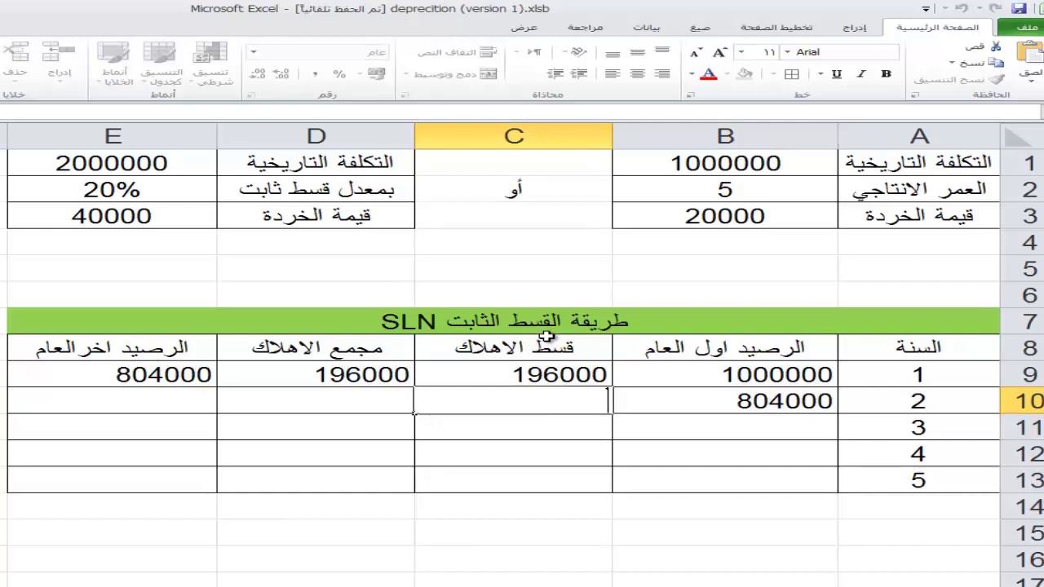
click(526, 371)
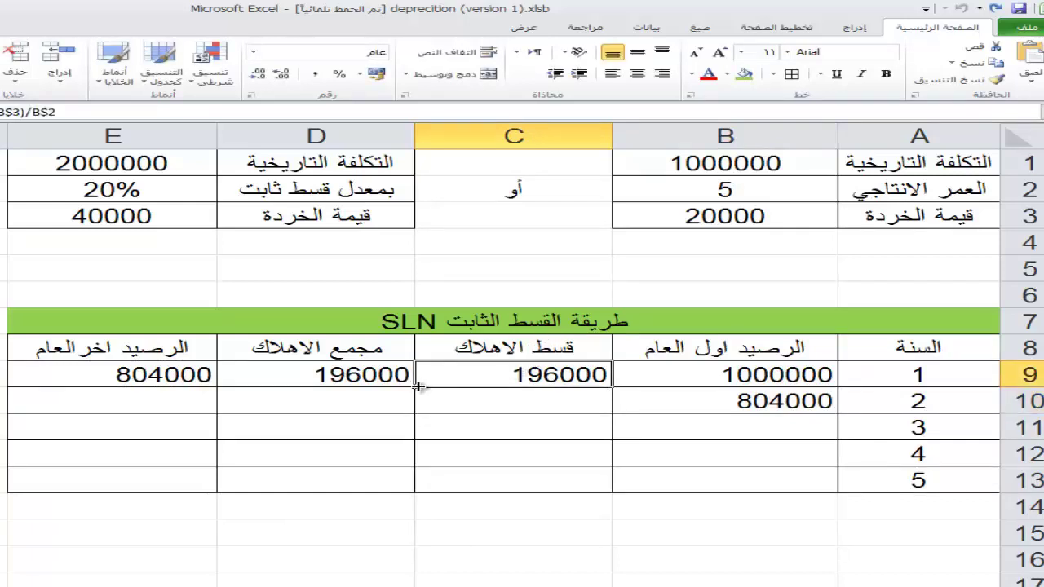
drag(417, 399, 423, 406)
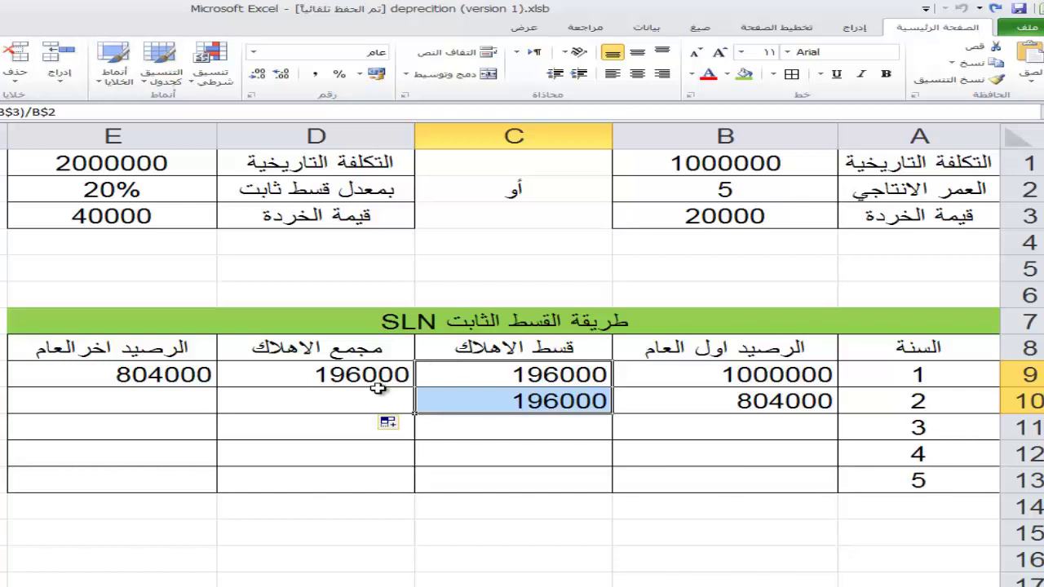
Enter the year 2 accumulated depreciation in D10 as =D9+C10.
double_click(346, 398)
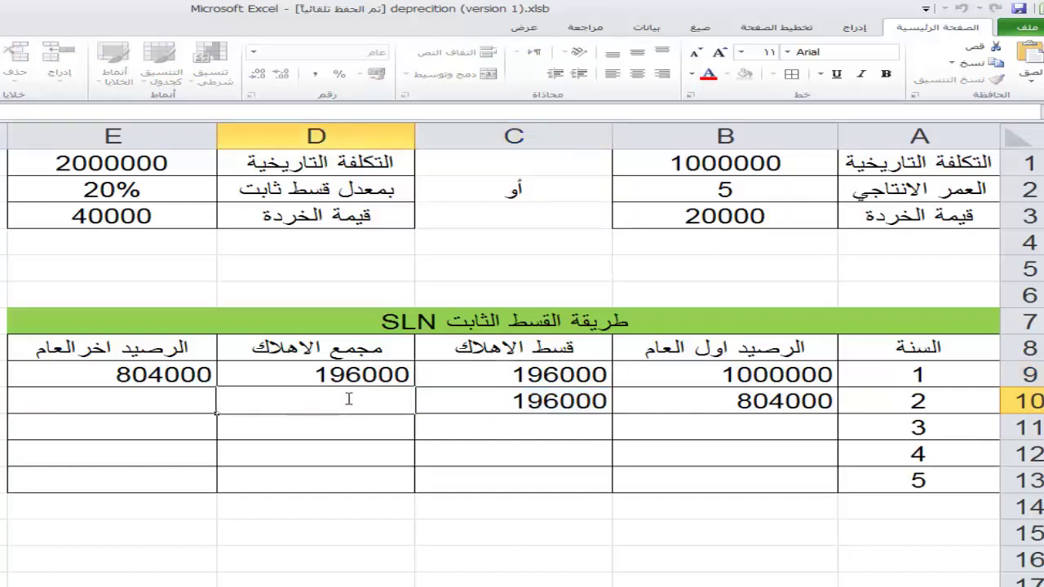
text(=)
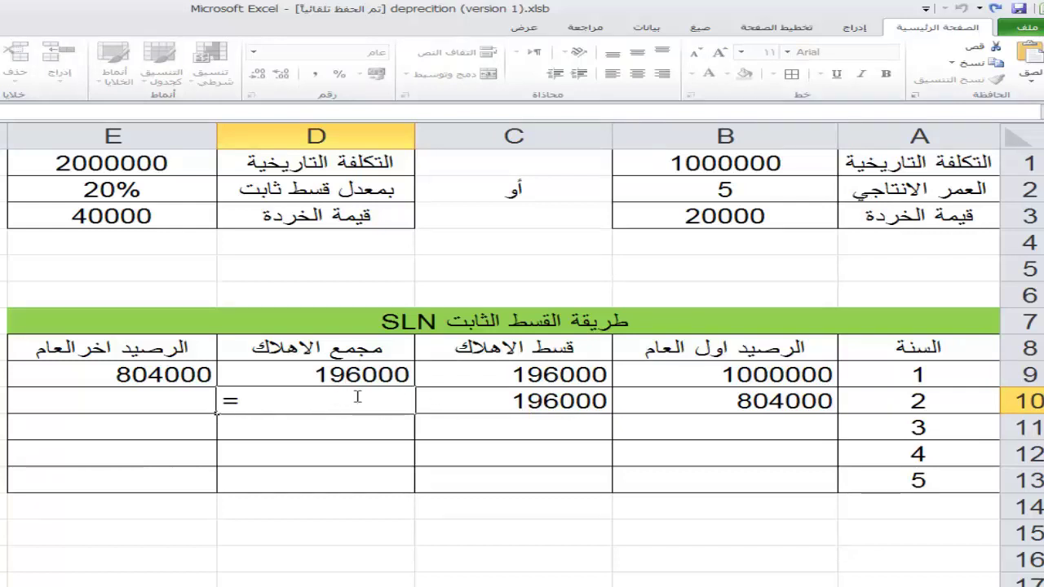
click(335, 373)
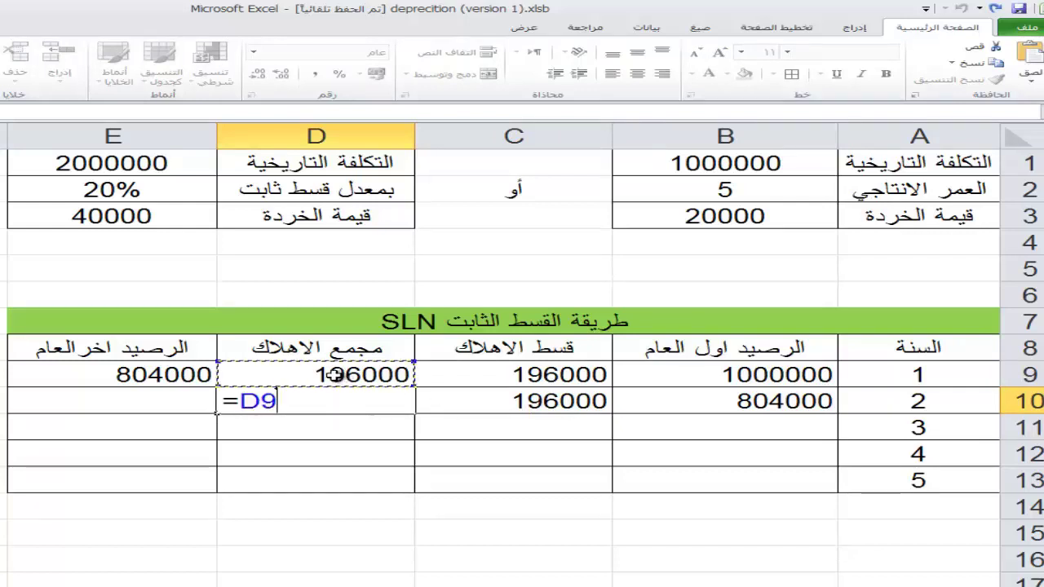
text(+)
click(557, 408)
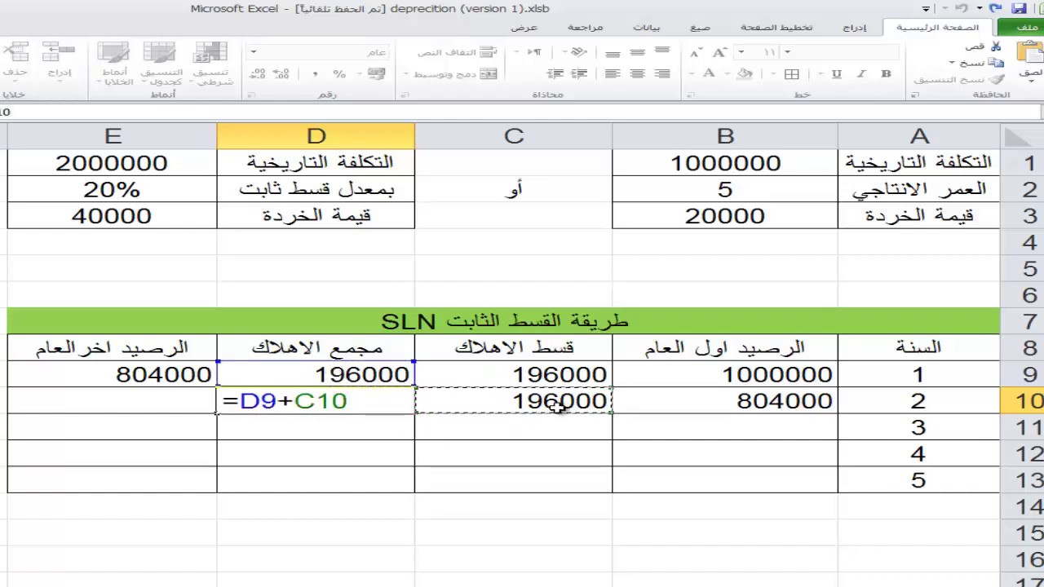
key(Return)
Fill the closing balance formula from E9 down into E10 for year 2.
click(176, 403)
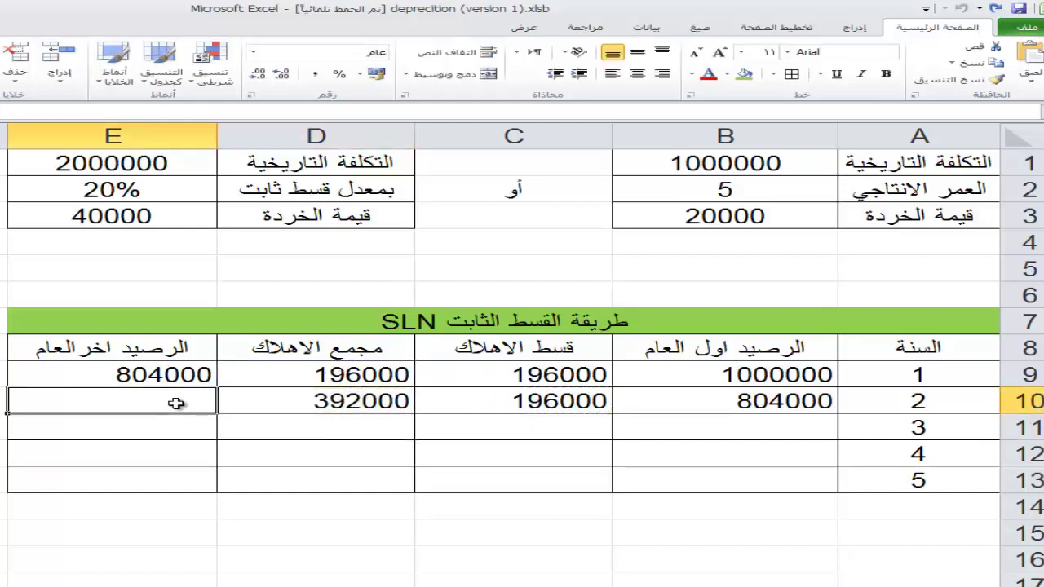
click(44, 381)
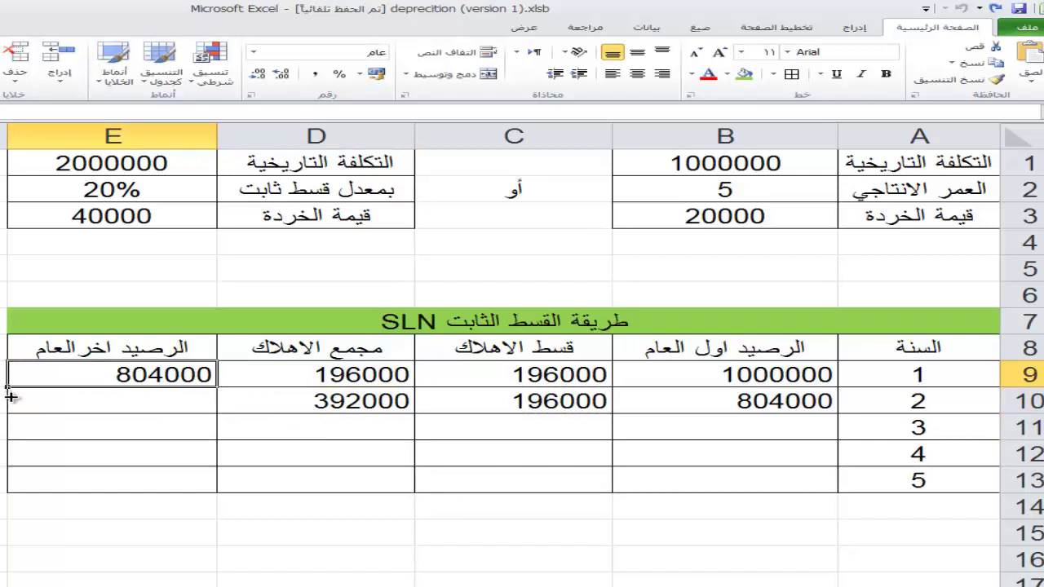
drag(11, 398, 11, 407)
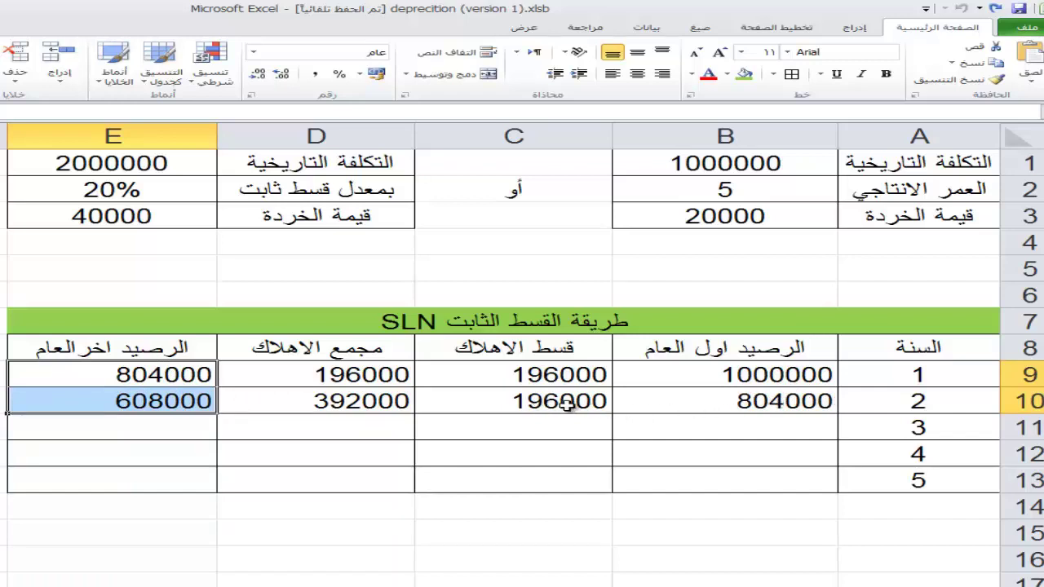
Fill the year 2 formulas in B10:E10 down through row 13 and inspect the year 5 closing balance formula in E13.
click(802, 405)
drag(583, 405, 67, 399)
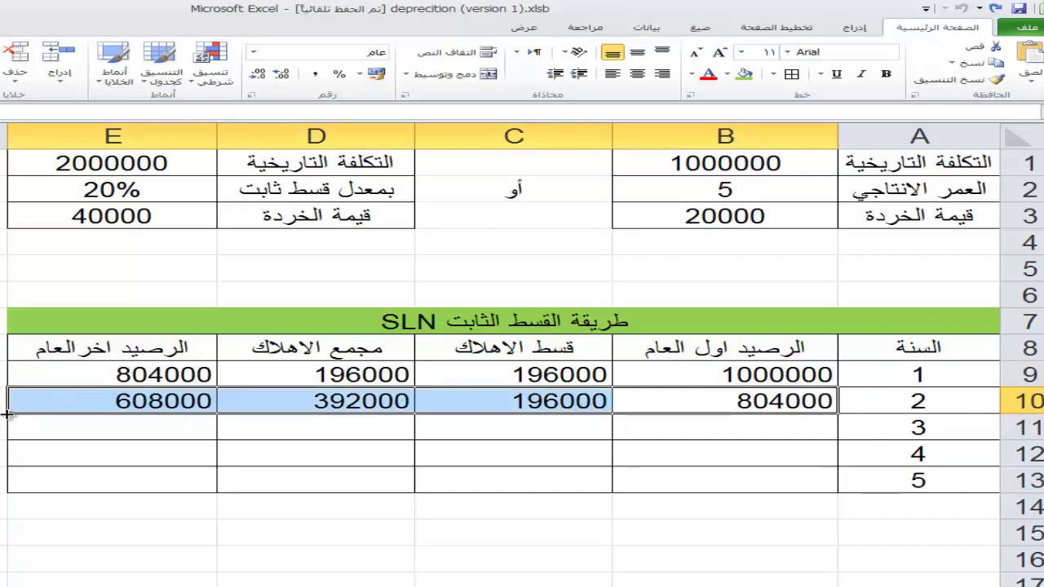
drag(4, 430, 41, 487)
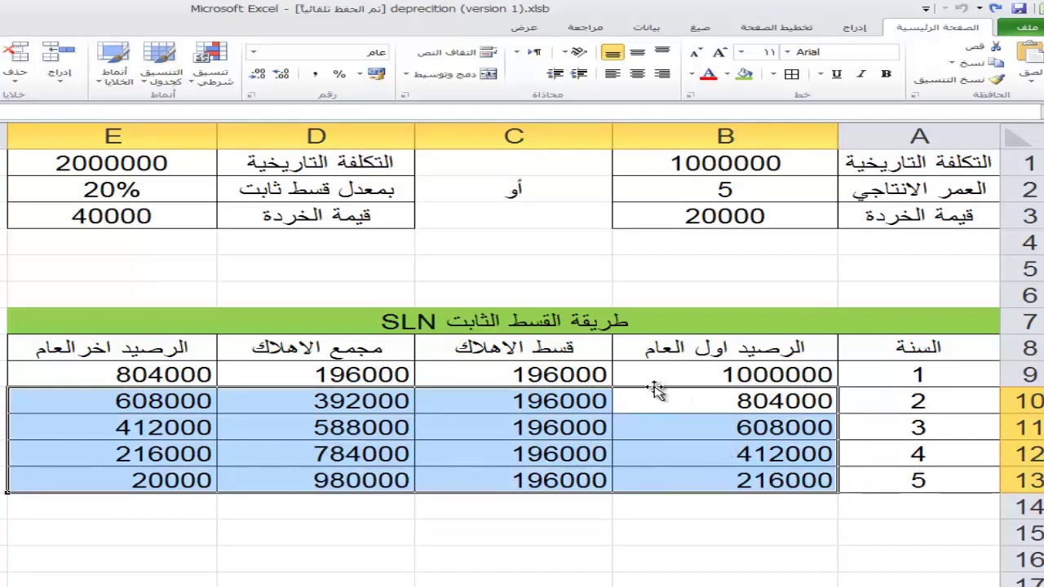
double_click(183, 481)
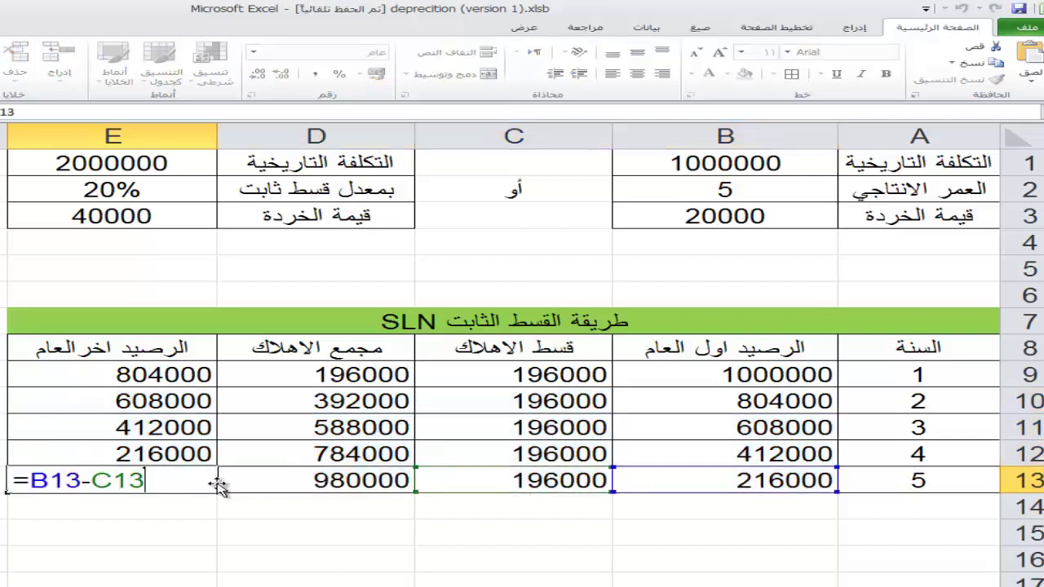
key(Escape)
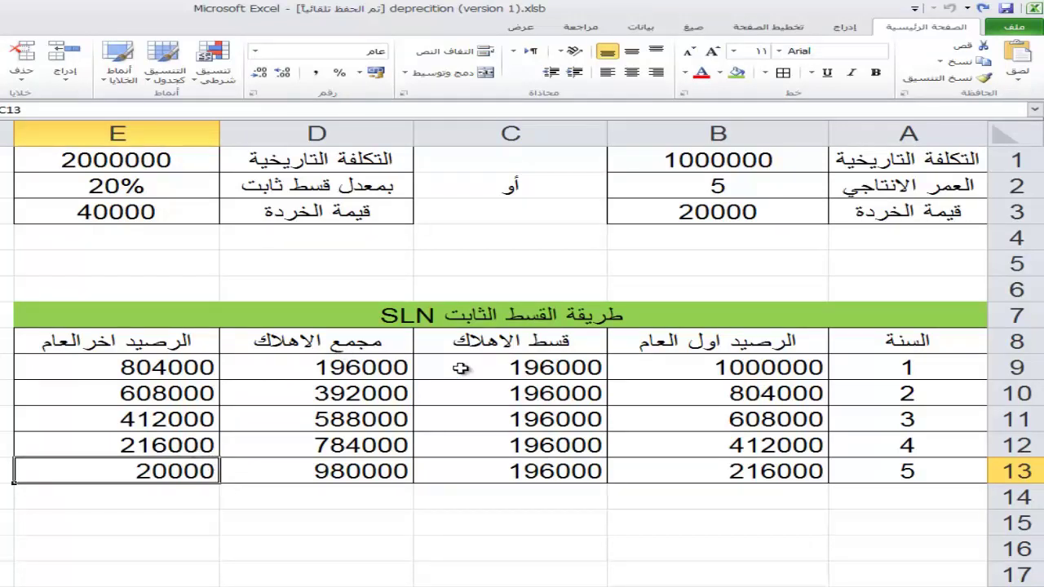
Clear the schedule figures in B9:E13 and enter the year 1 opening balance in B9 as =E1, the second asset's cost.
drag(792, 377, 147, 467)
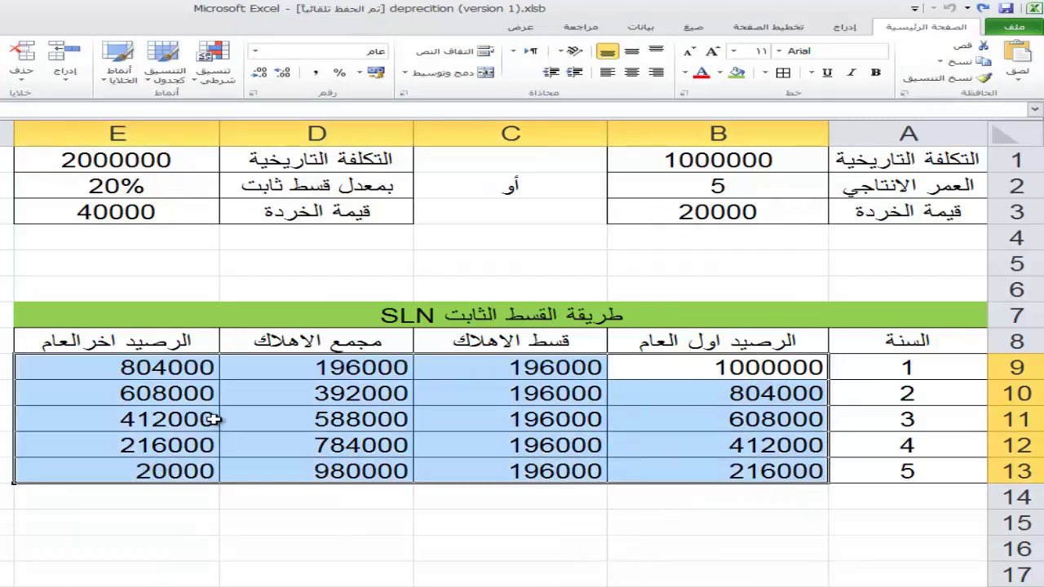
key(Delete)
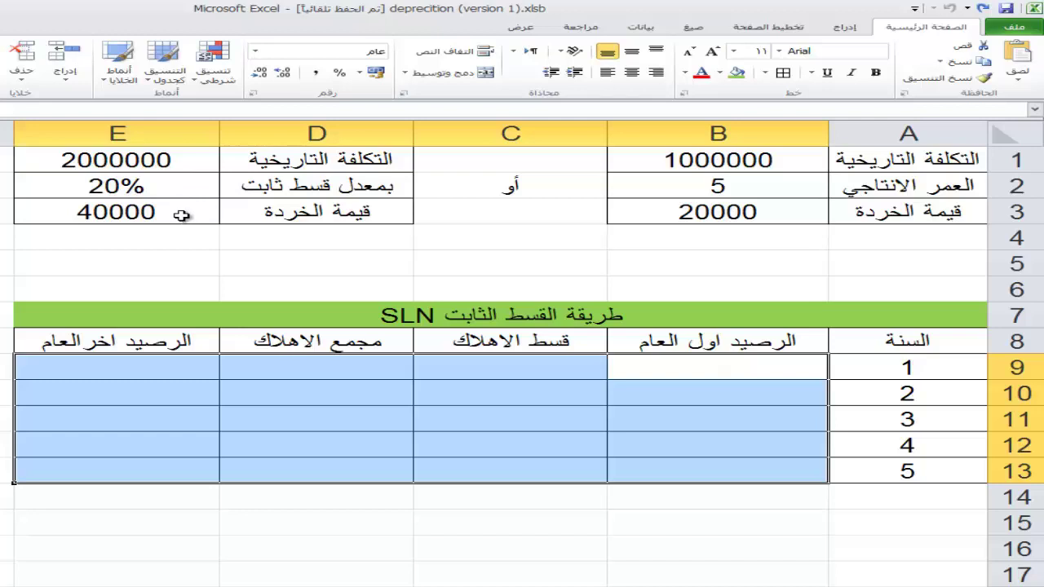
double_click(703, 364)
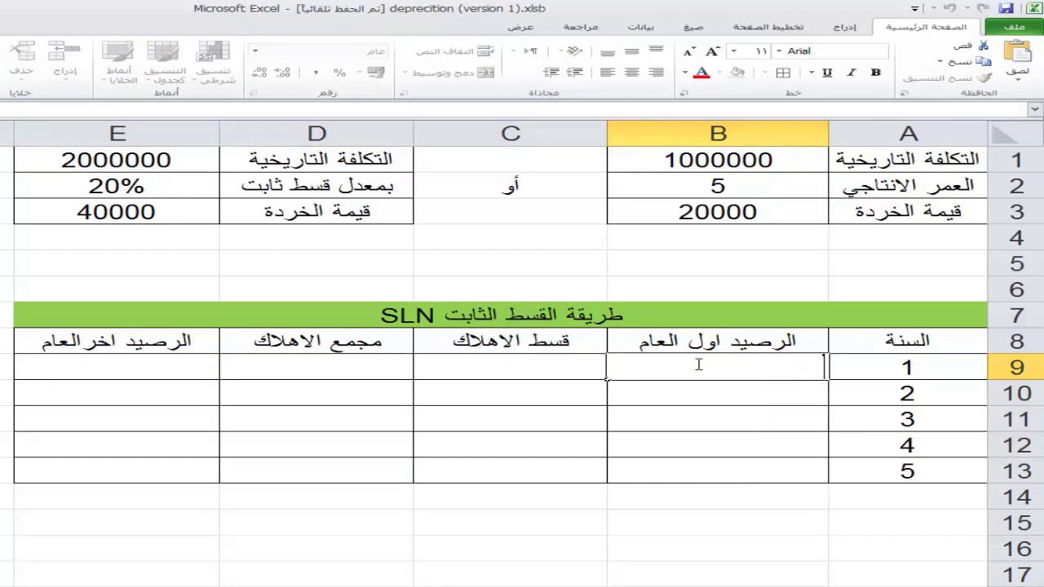
text(=)
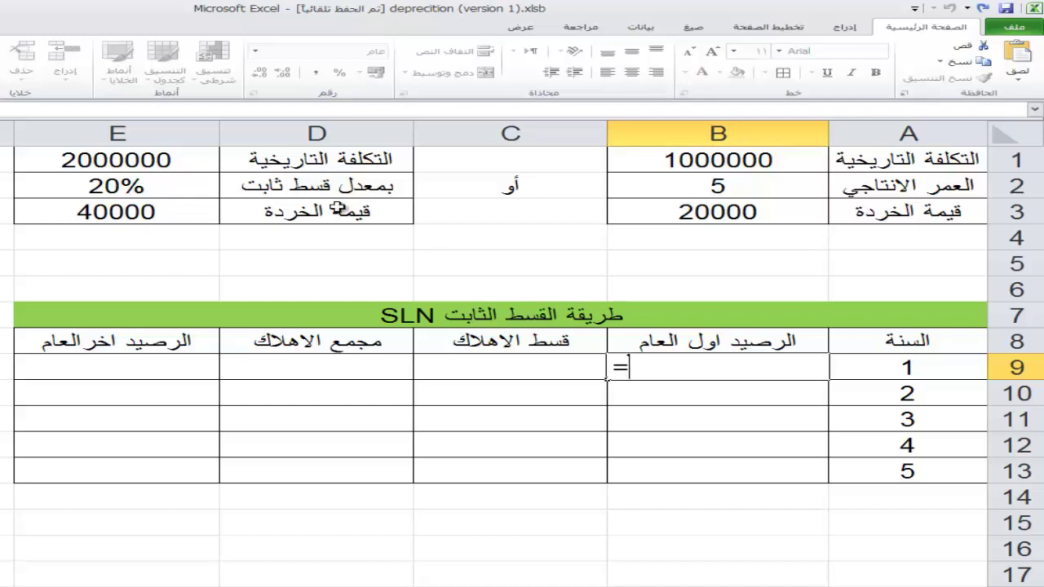
click(116, 160)
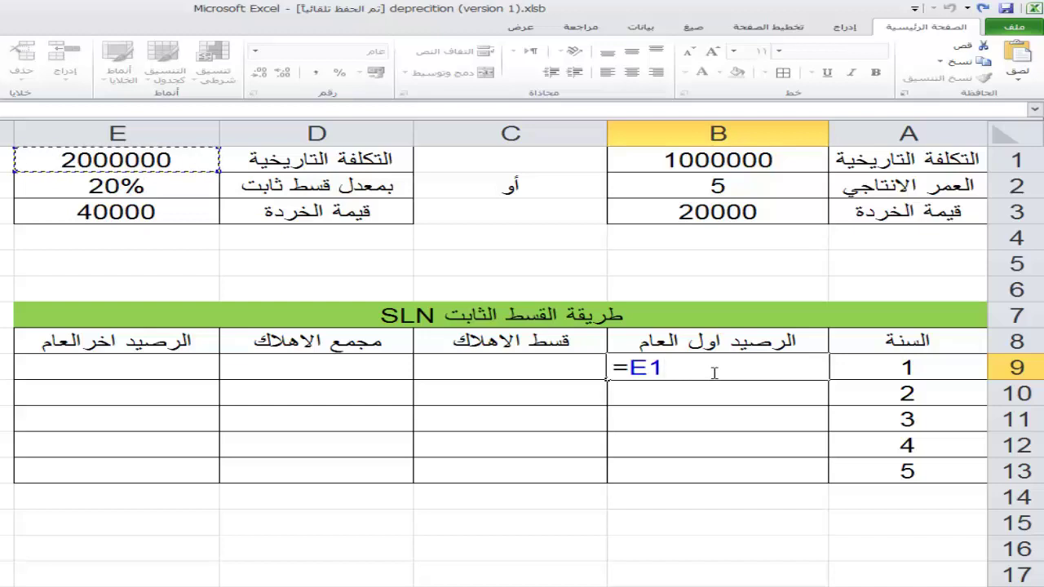
key(Return)
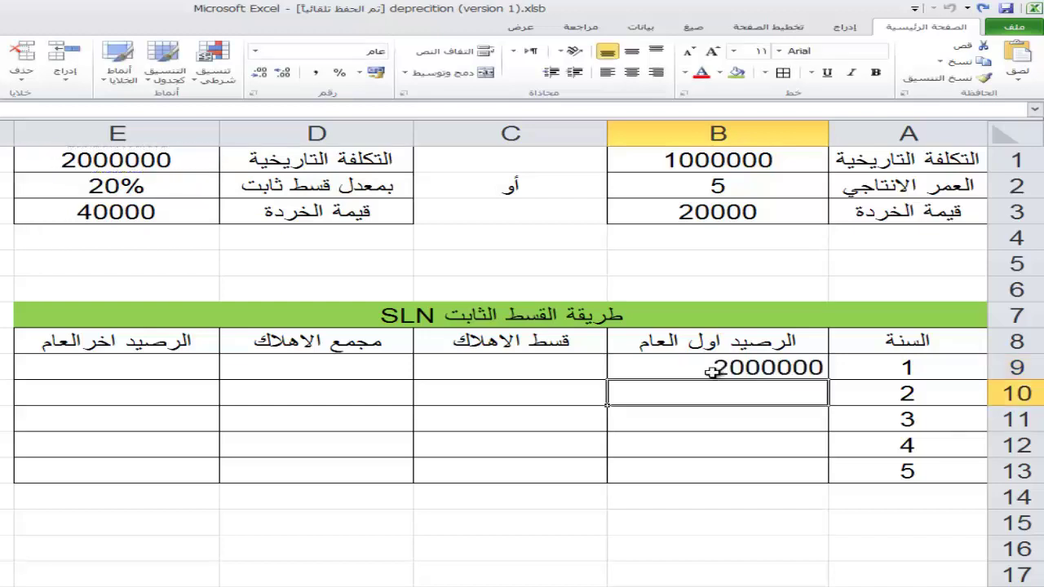
Start the year 1 installment formula in C9 and consult the notes in the Word document before returning to Excel.
click(424, 365)
double_click(469, 363)
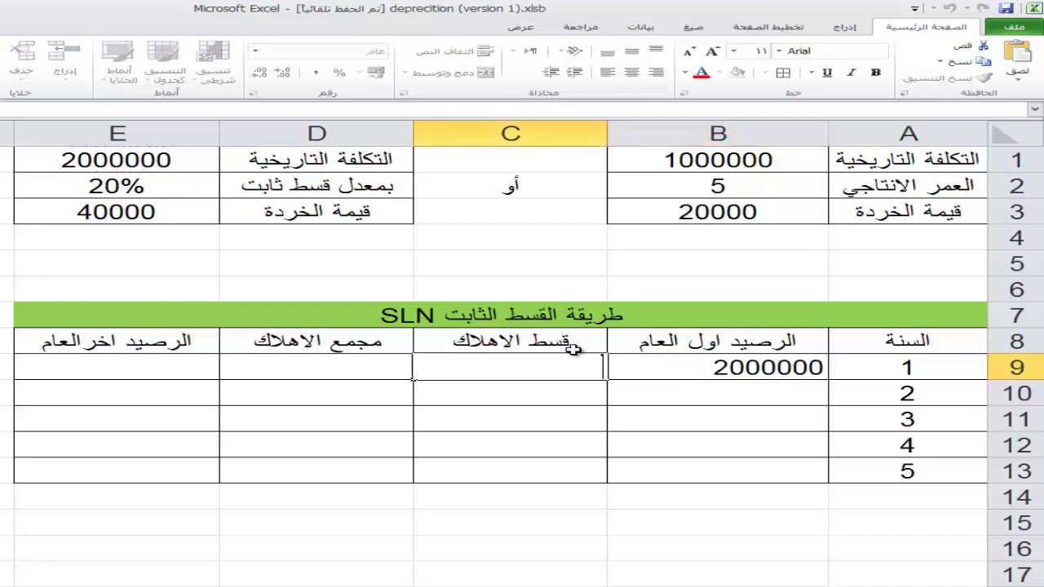
text(=)
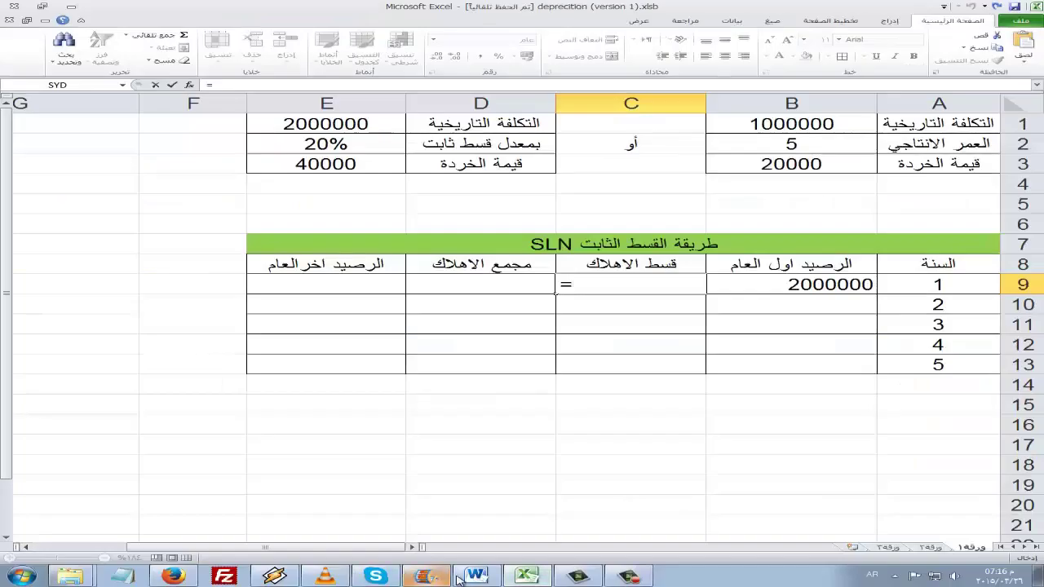
click(475, 577)
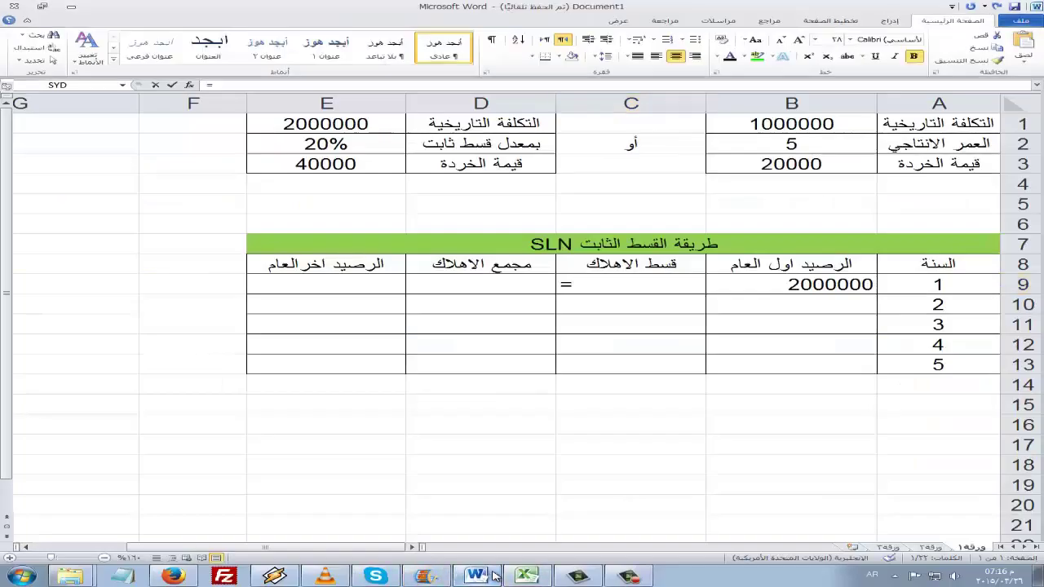
drag(803, 443, 308, 449)
click(526, 576)
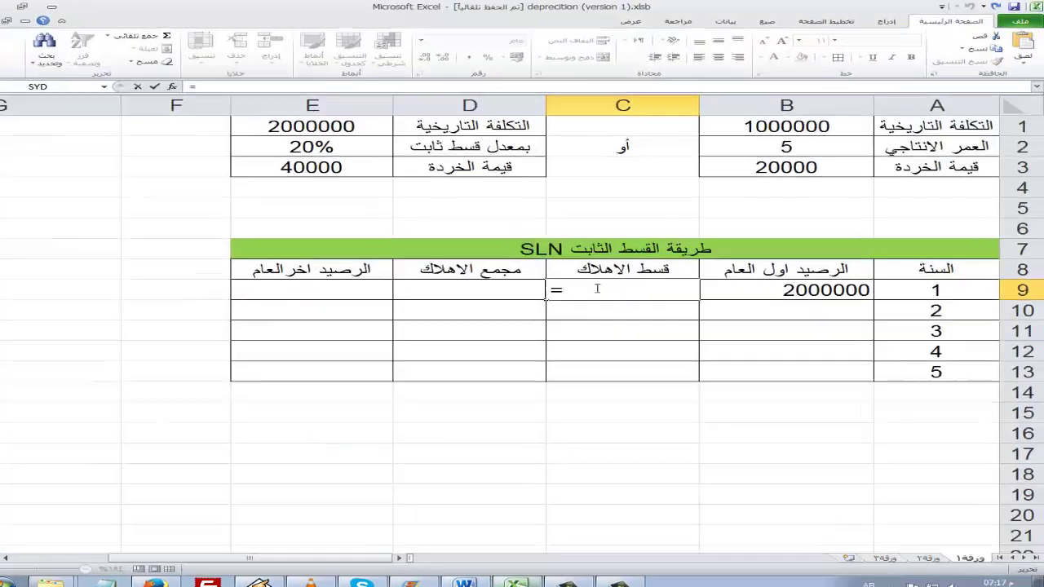
Build C9's installment formula as =(E1-E3)*E2, cost minus salvage value multiplied by the fixed installment rate.
text())
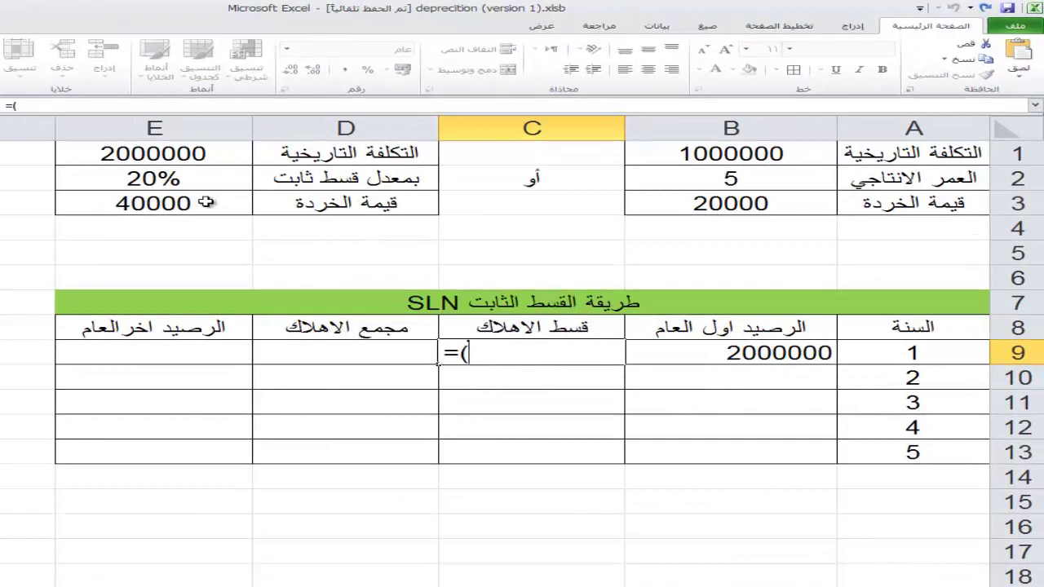
click(204, 155)
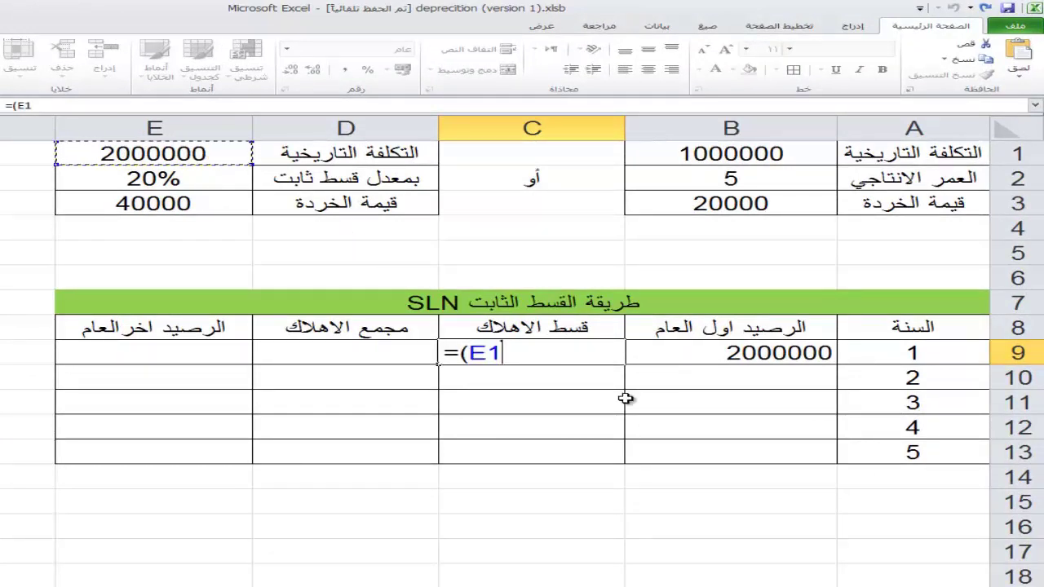
text(-)
click(174, 204)
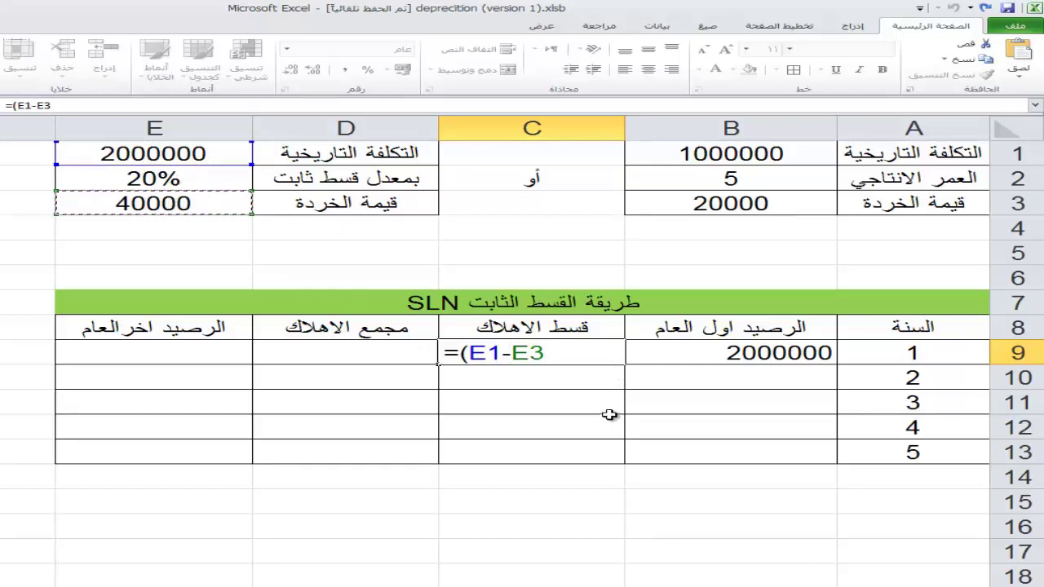
text()*)
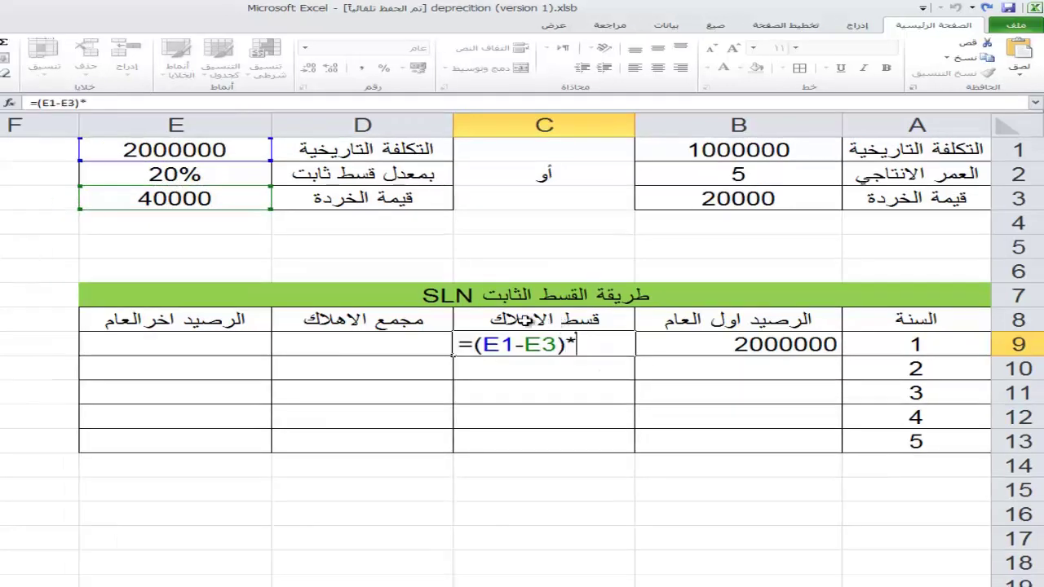
click(189, 175)
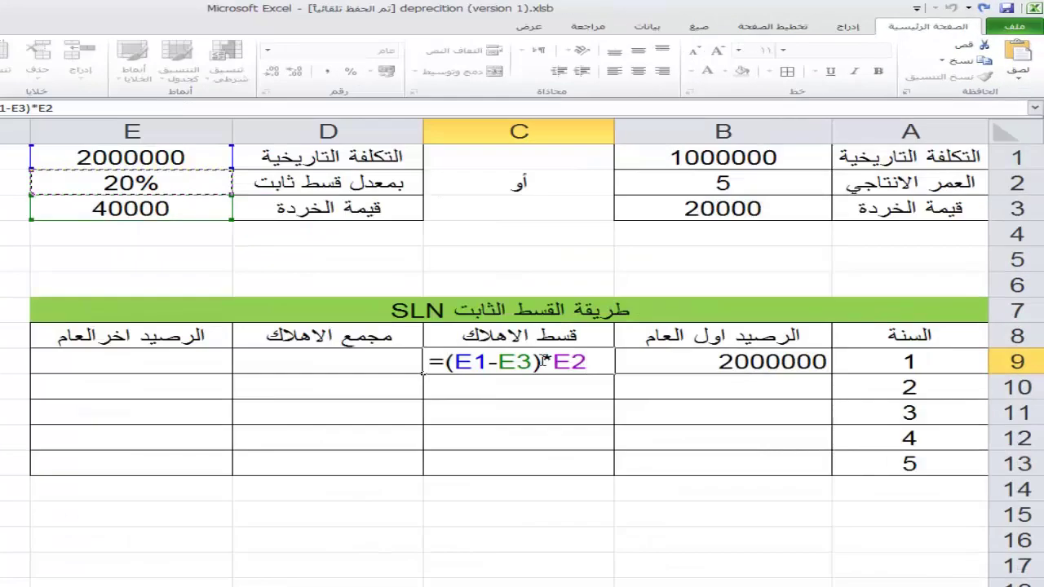
Fix the rows of all three references in C9, entering the formula as =(E$1-E$3)*E$2.
click(477, 362)
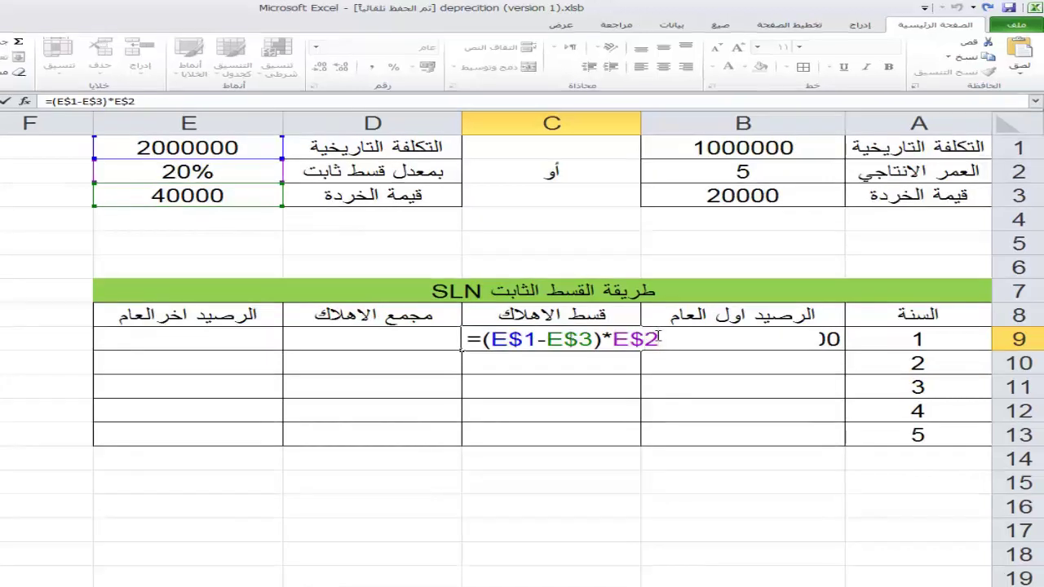
key(Return)
click(562, 338)
Enter the year 1 accumulated depreciation in D9 as =C9, the first installment.
click(297, 337)
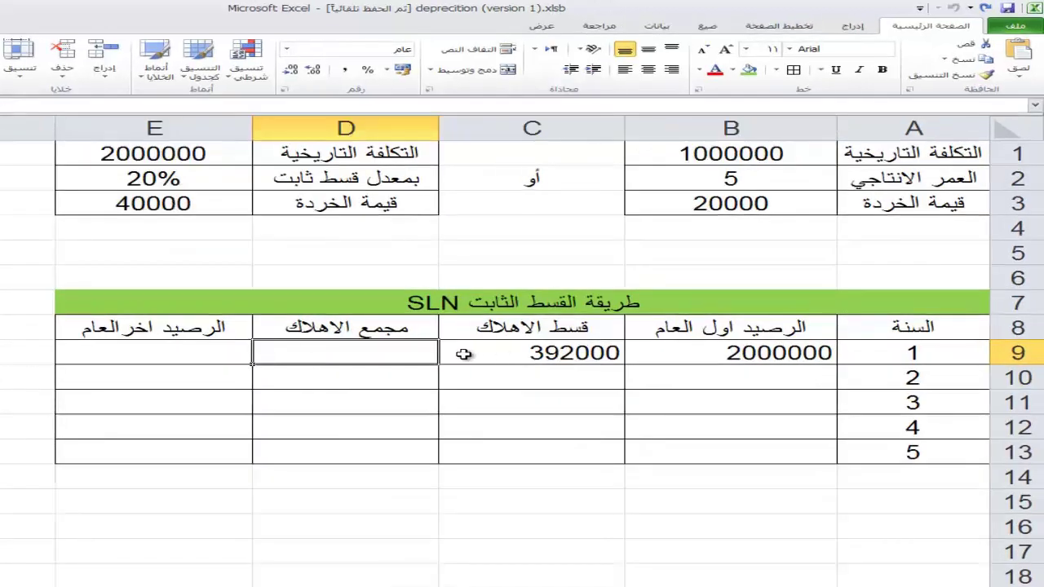
double_click(355, 353)
key(Return)
double_click(353, 353)
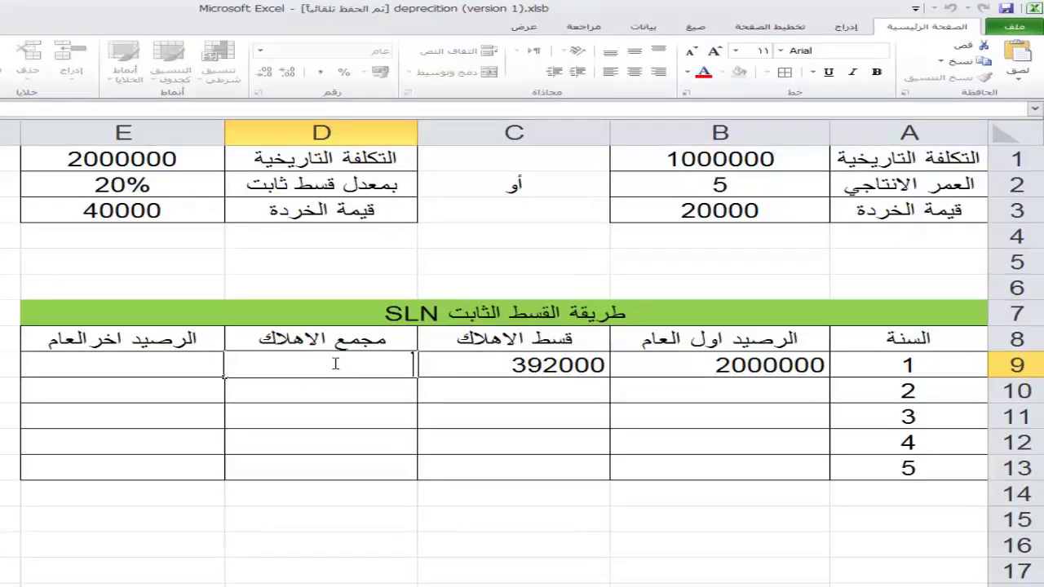
text(=)
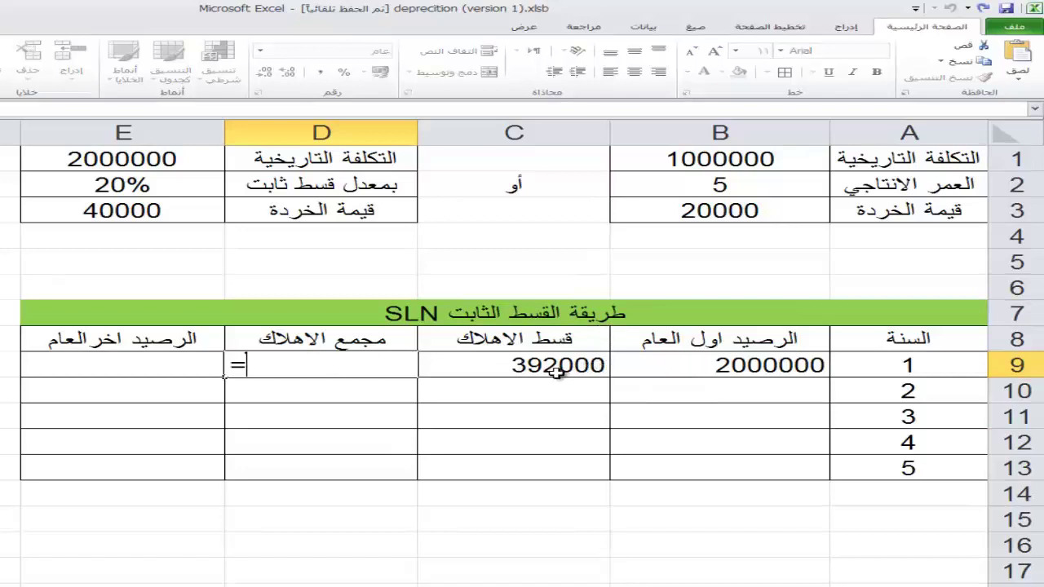
click(507, 365)
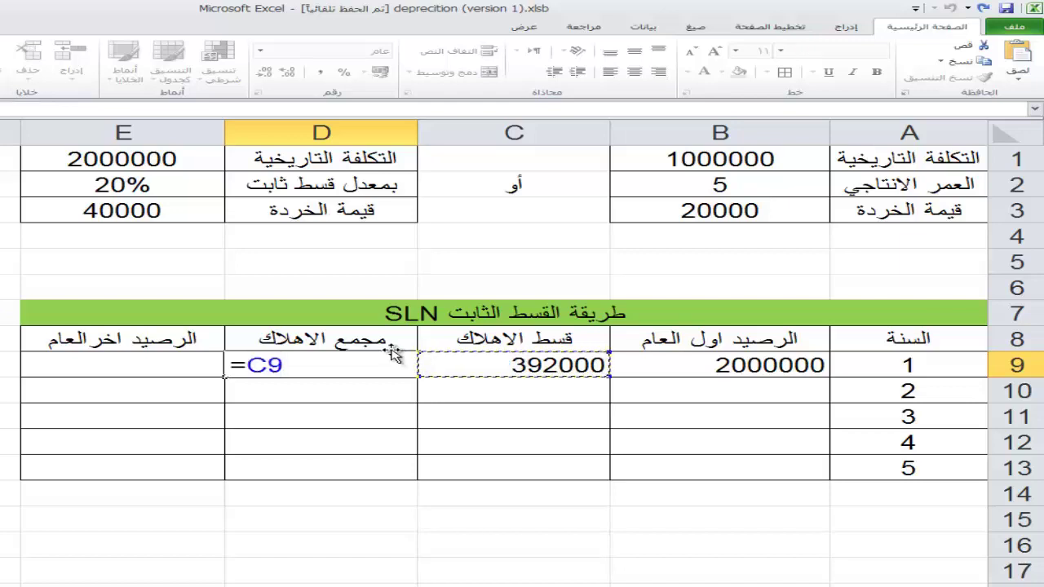
key(Return)
Enter the year 1 closing balance in E9 as =B9-C9, opening balance minus installment.
click(163, 364)
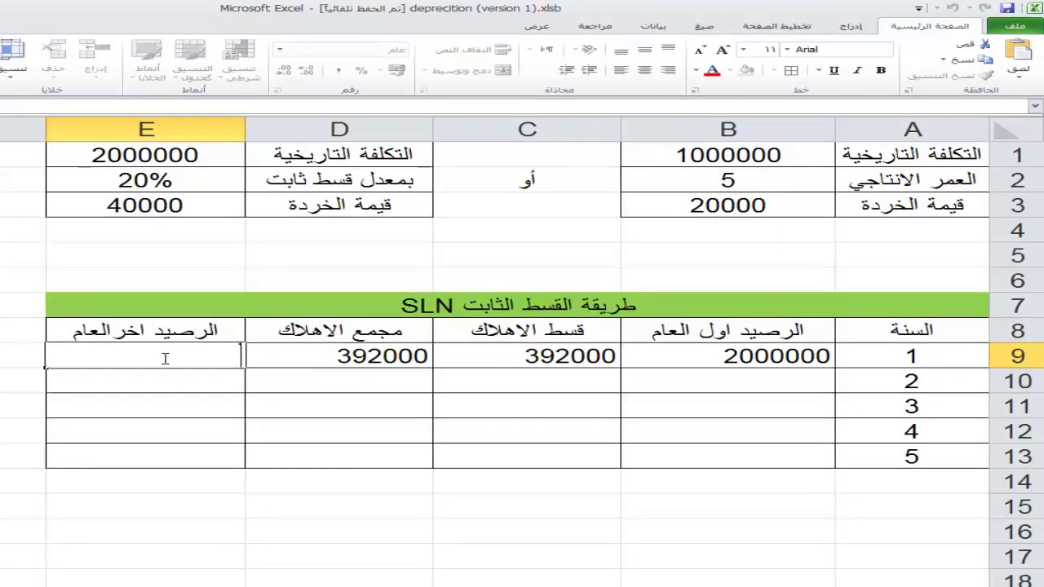
text(=)
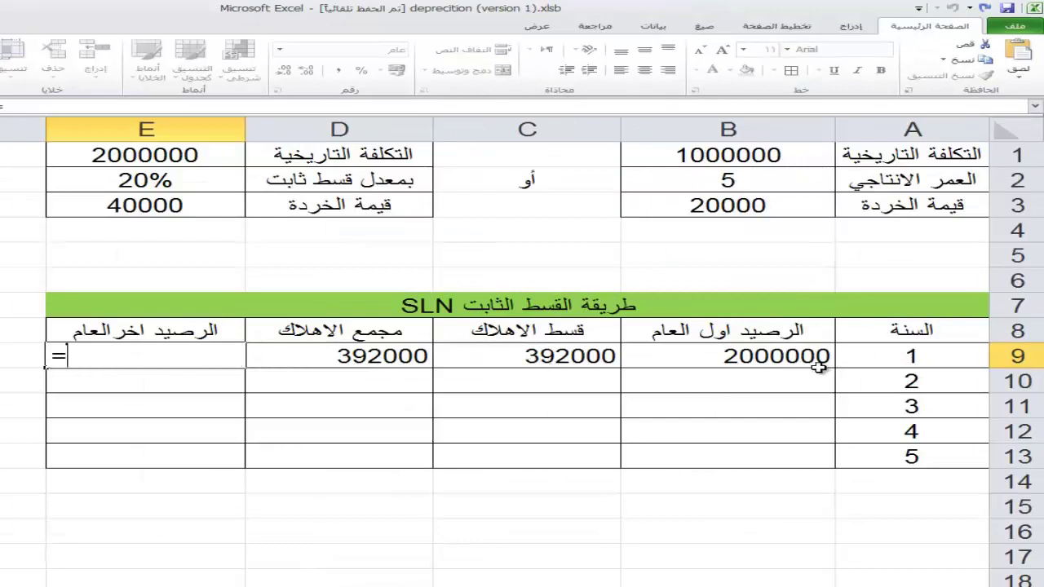
click(795, 357)
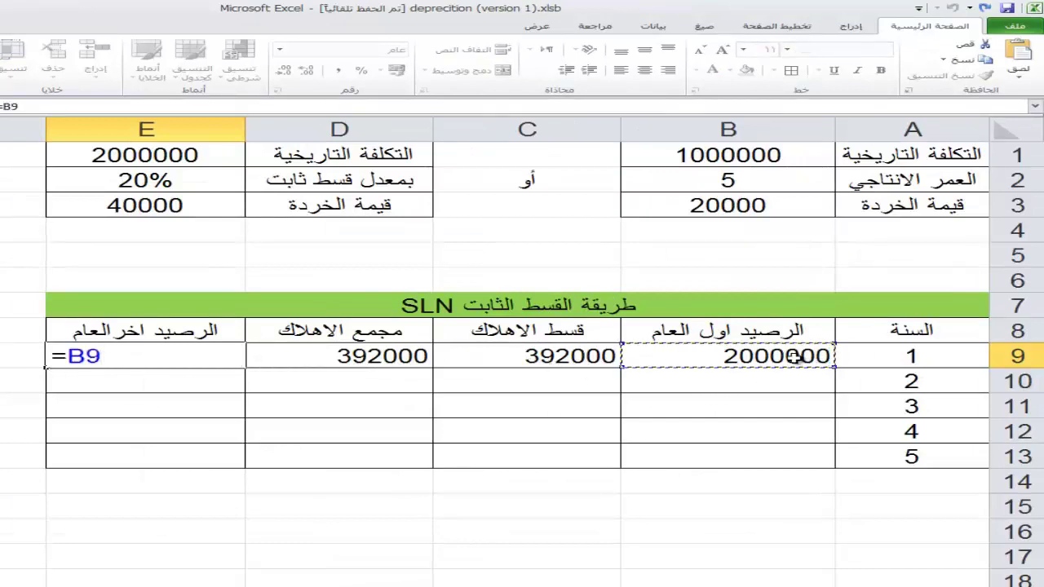
text(-)
click(547, 364)
key(Return)
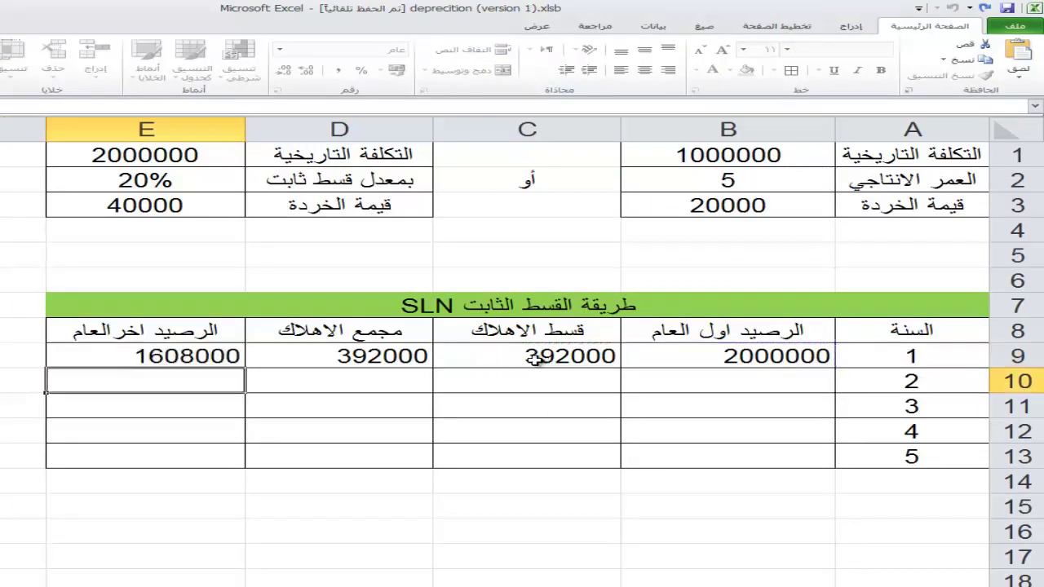
Enter the year 2 opening balance in B10 as =E9, the year 1 closing balance.
click(774, 380)
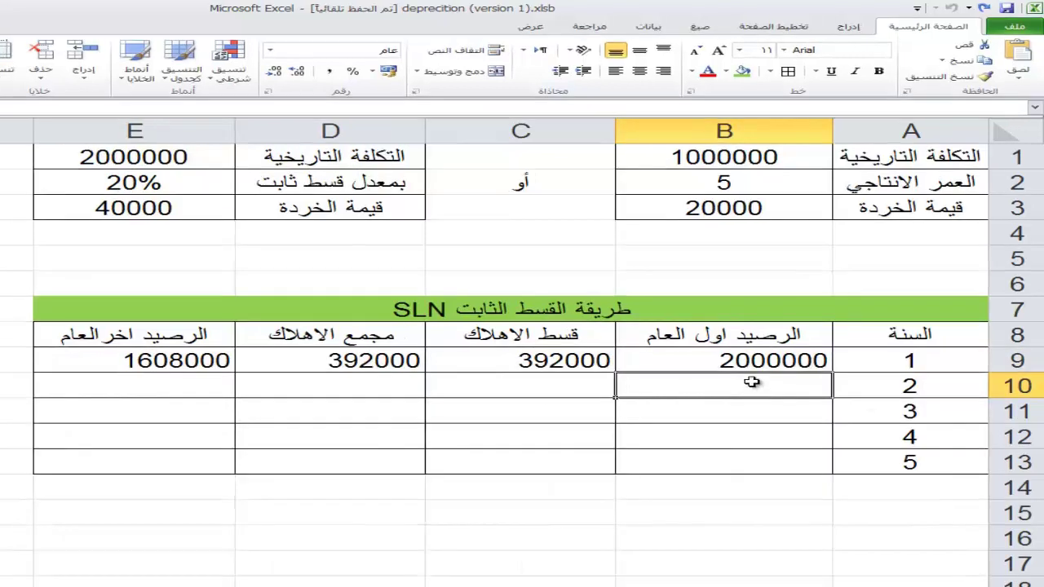
double_click(752, 382)
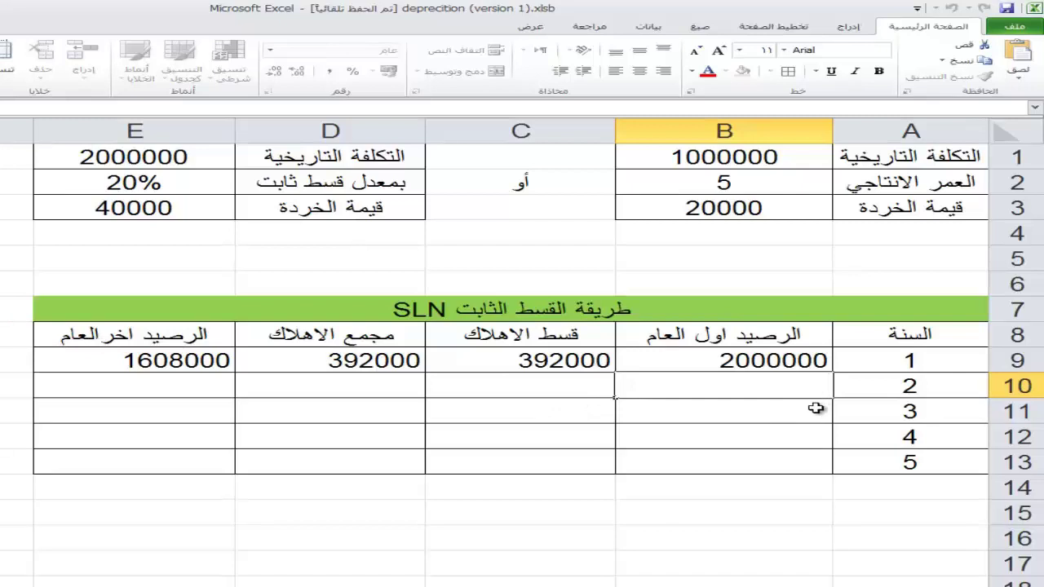
text(=)
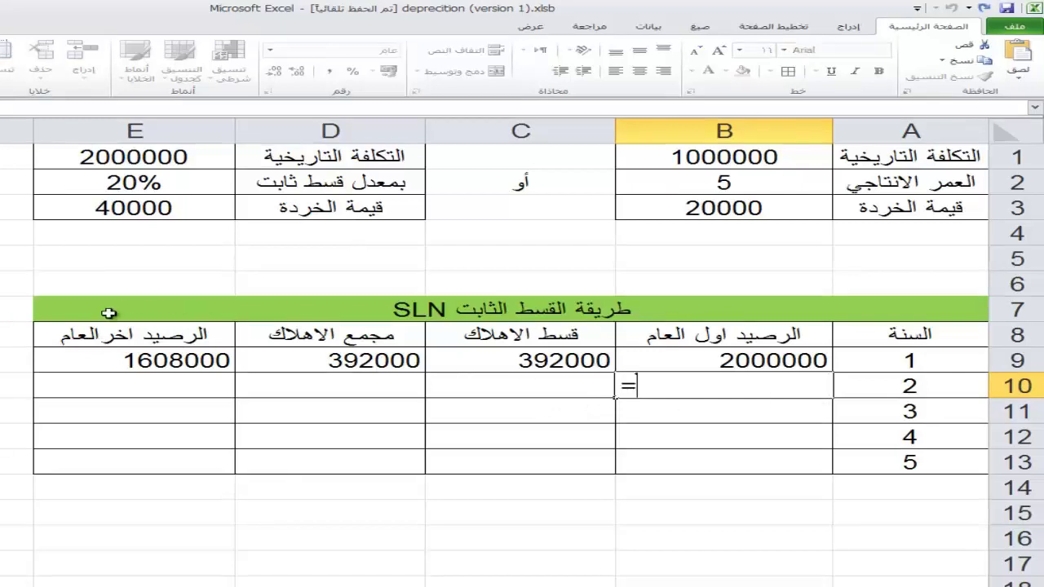
click(181, 367)
key(Return)
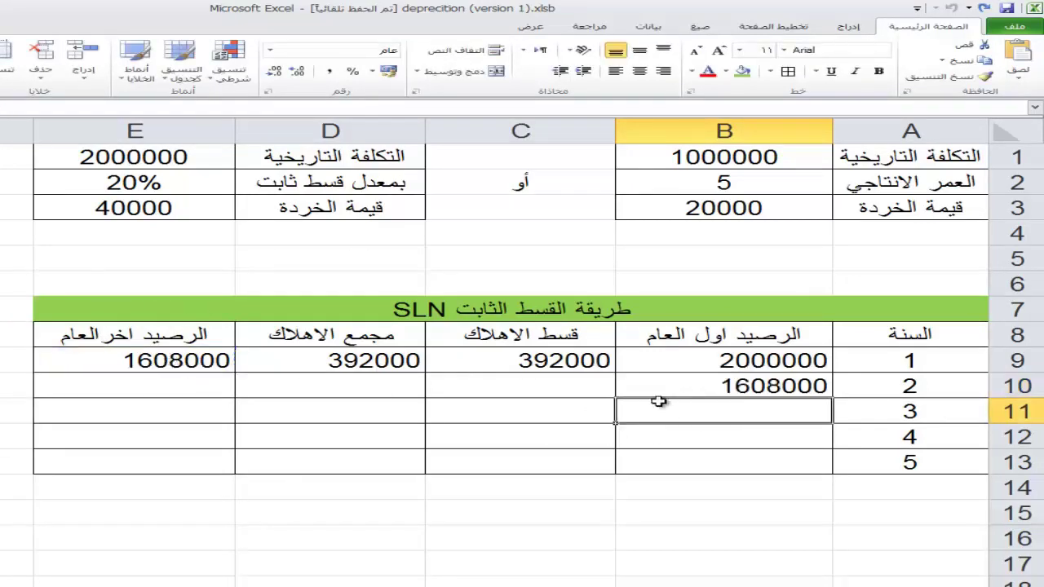
Copy the installment formula from C9 down to C10 for year 2.
click(570, 385)
click(496, 361)
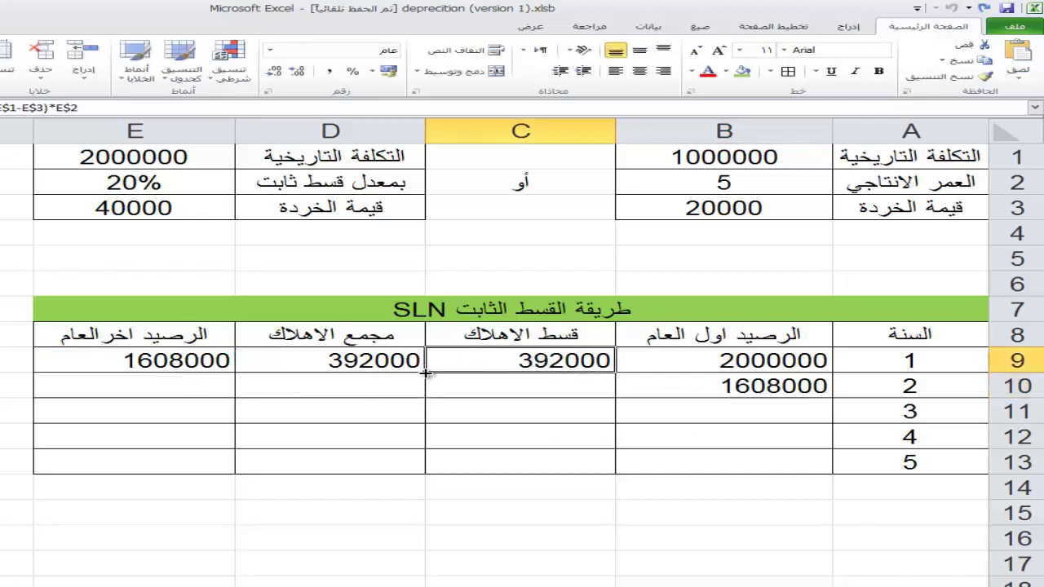
drag(431, 386, 435, 392)
Enter the year 2 accumulated depreciation in D10 as =D9+C10, the previous accumulation plus the current installment.
click(364, 389)
text(=)
key(Right)
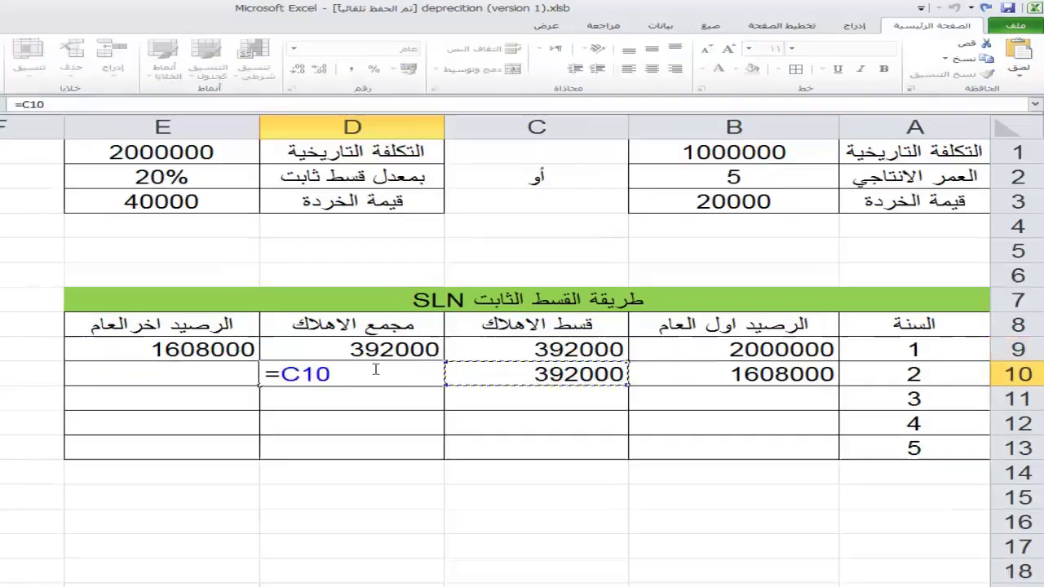
click(351, 367)
text(+)
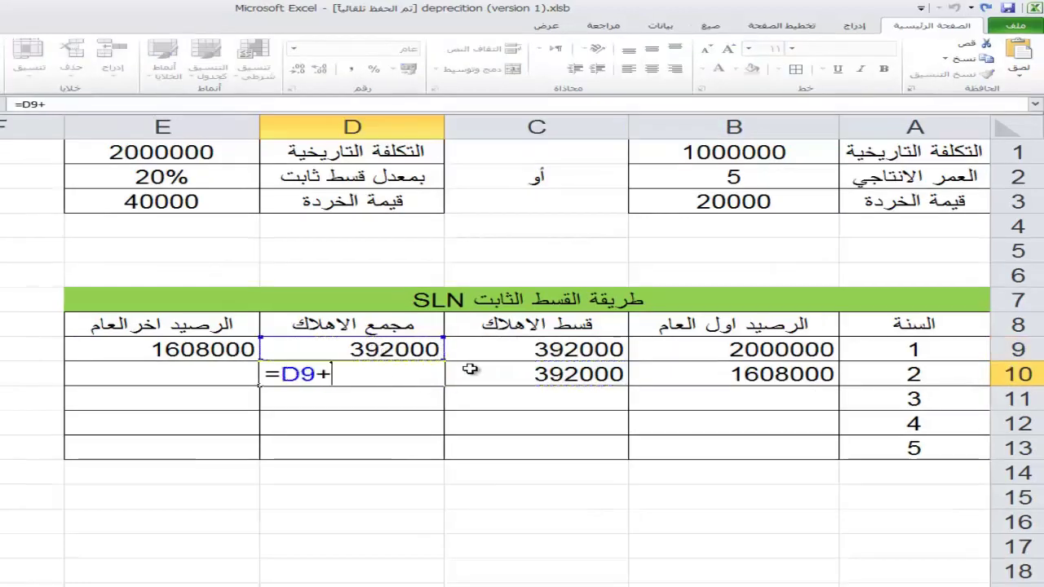
click(544, 371)
key(Return)
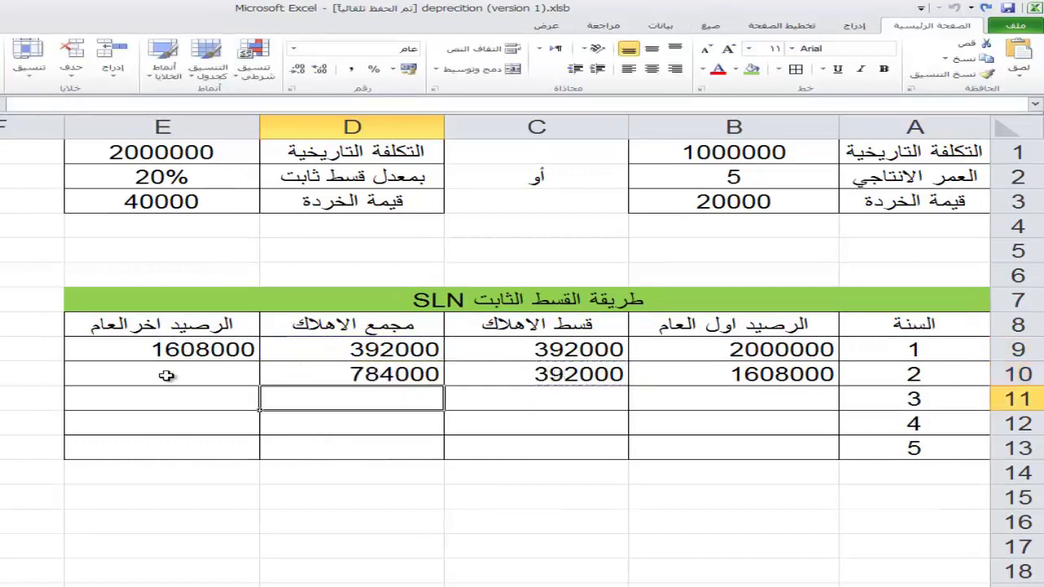
Copy the closing balance formula from E9 to E10, and fill the year 2 formulas in B10:E10 down through row 13.
click(163, 369)
click(163, 356)
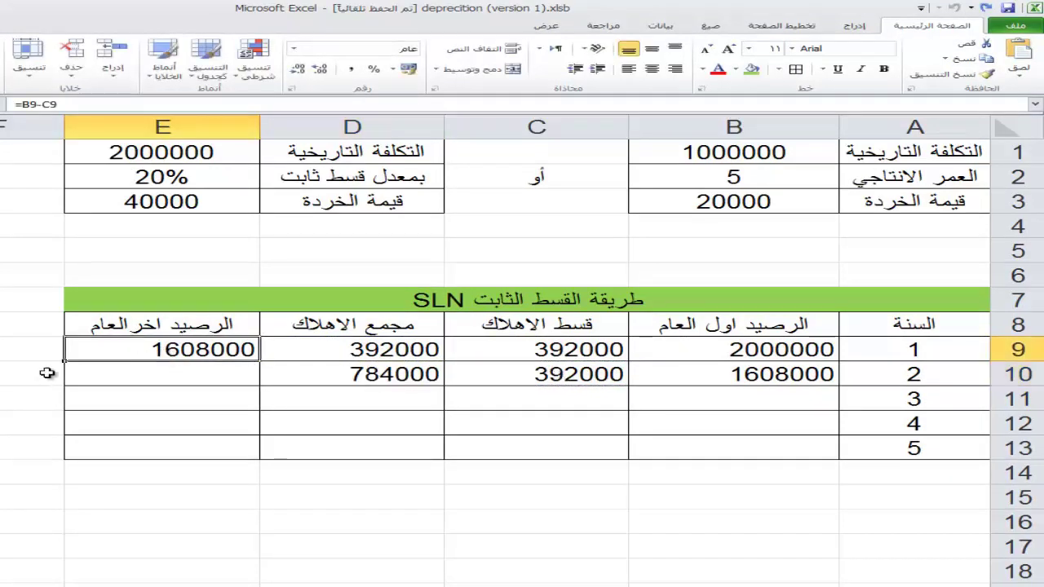
drag(67, 361, 67, 385)
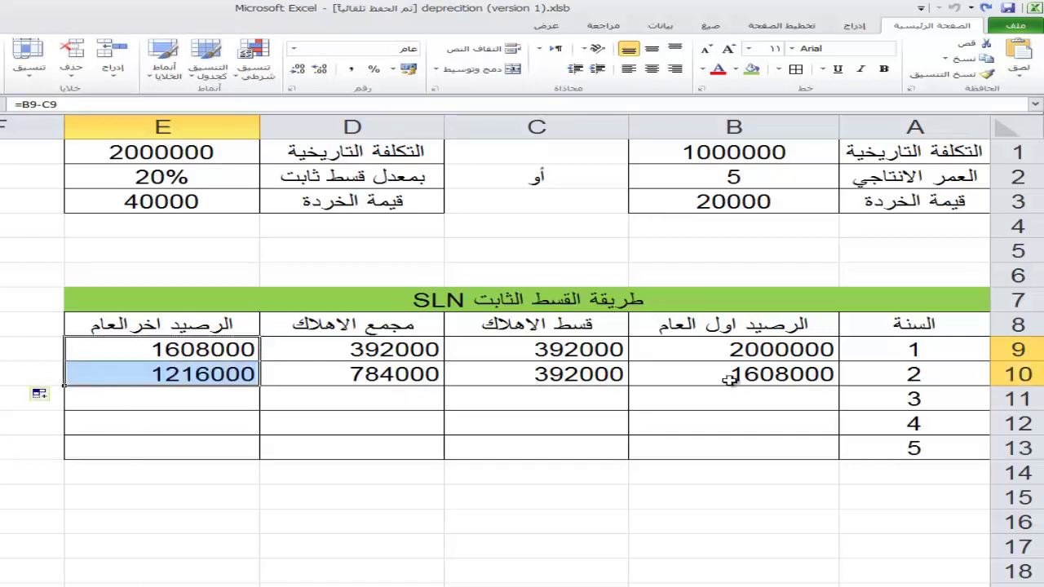
drag(738, 375, 86, 453)
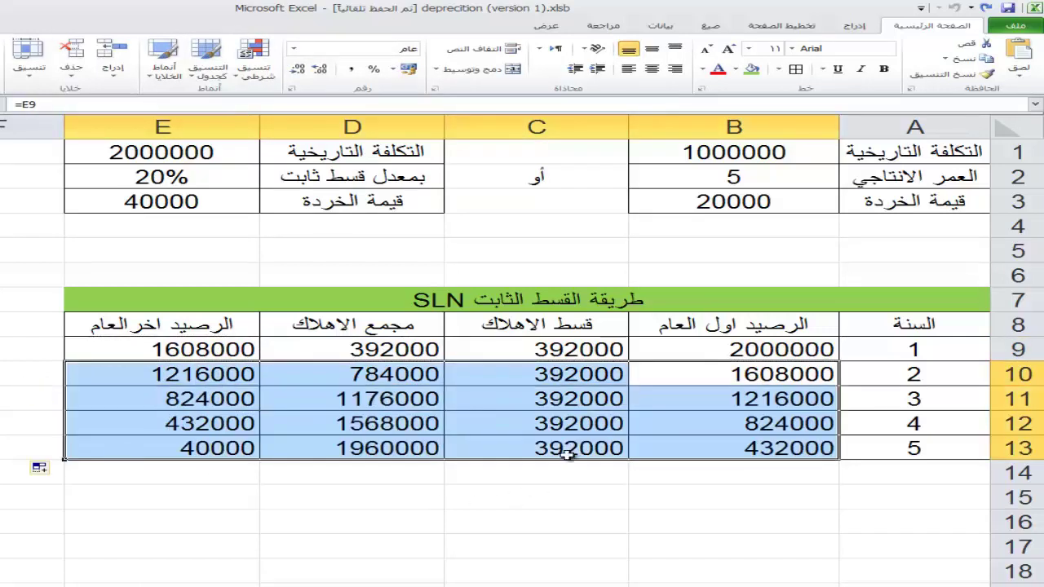
Examine the year 5 closing balance formula in E13 without changing it.
double_click(216, 447)
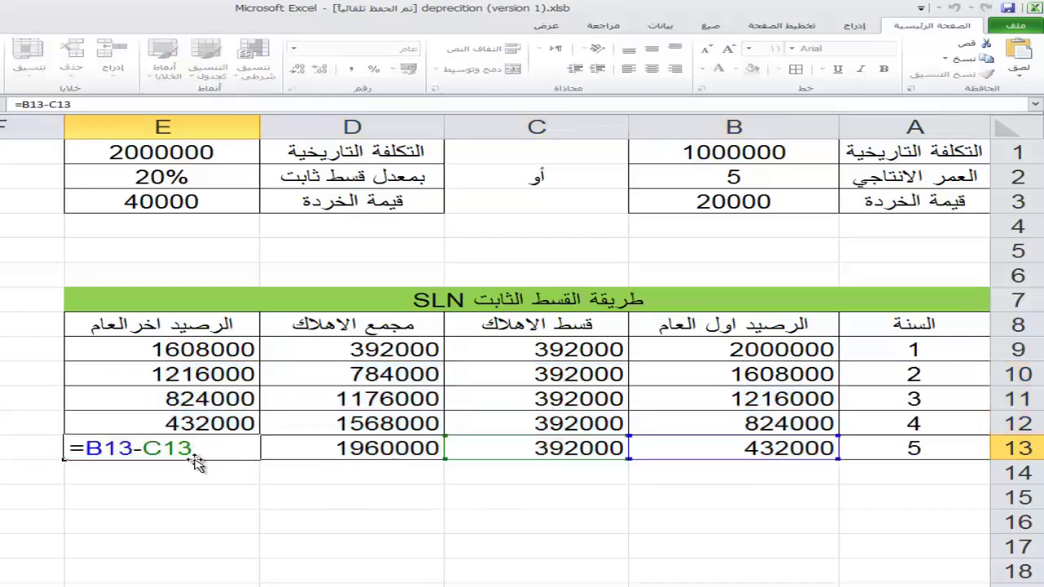
key(Escape)
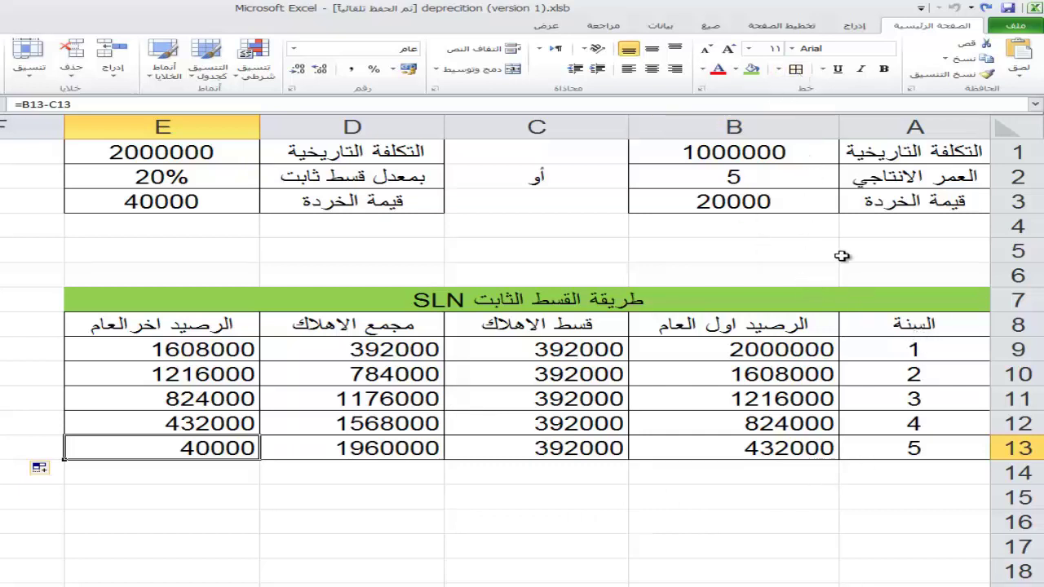
click(621, 497)
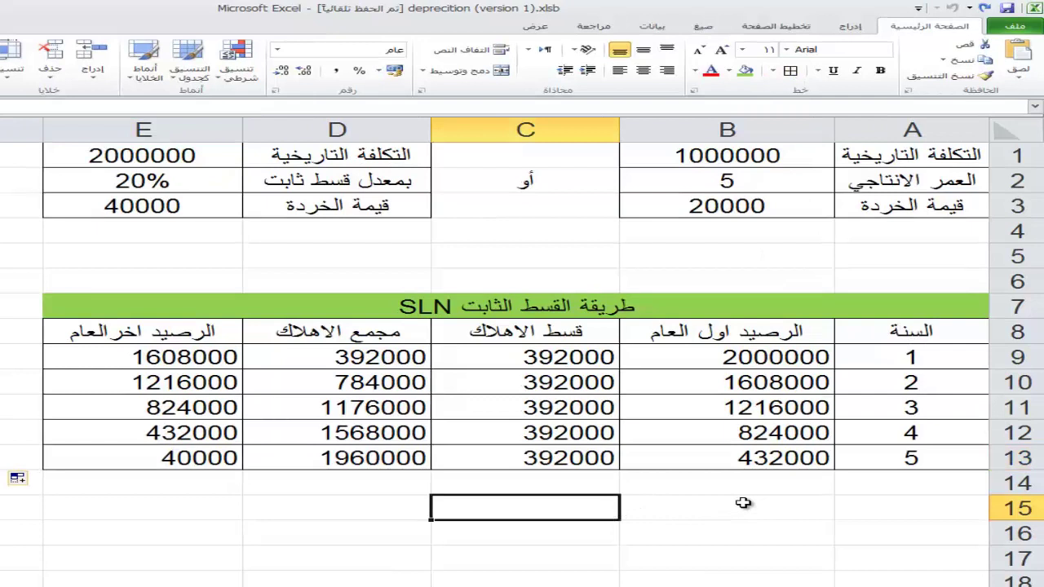
click(743, 504)
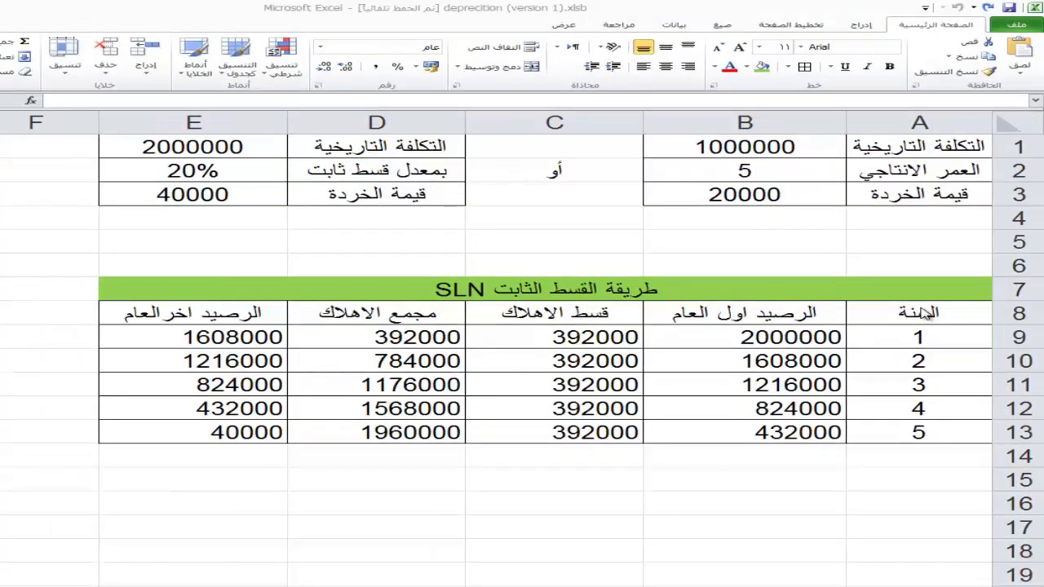
Insert a 2-D clustered column chart from the year column A8:A13 and the installment column C8:C13.
click(920, 308)
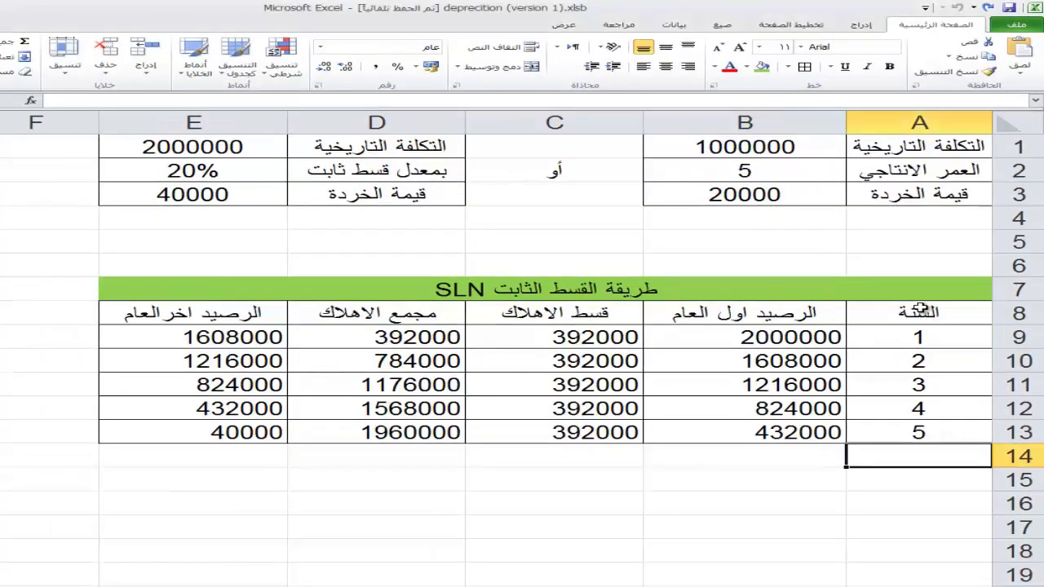
drag(920, 310, 912, 431)
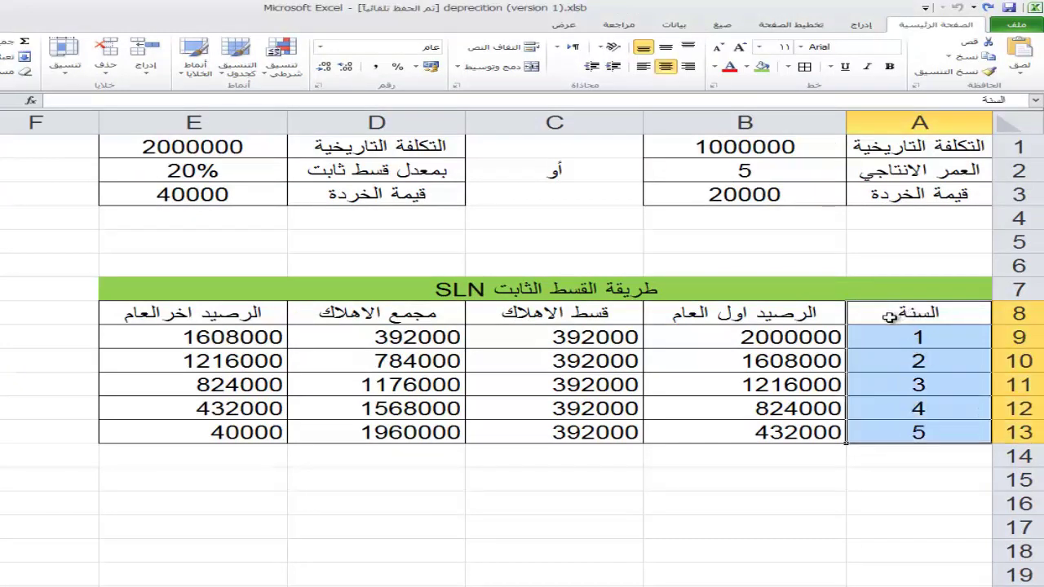
key(ctrl)
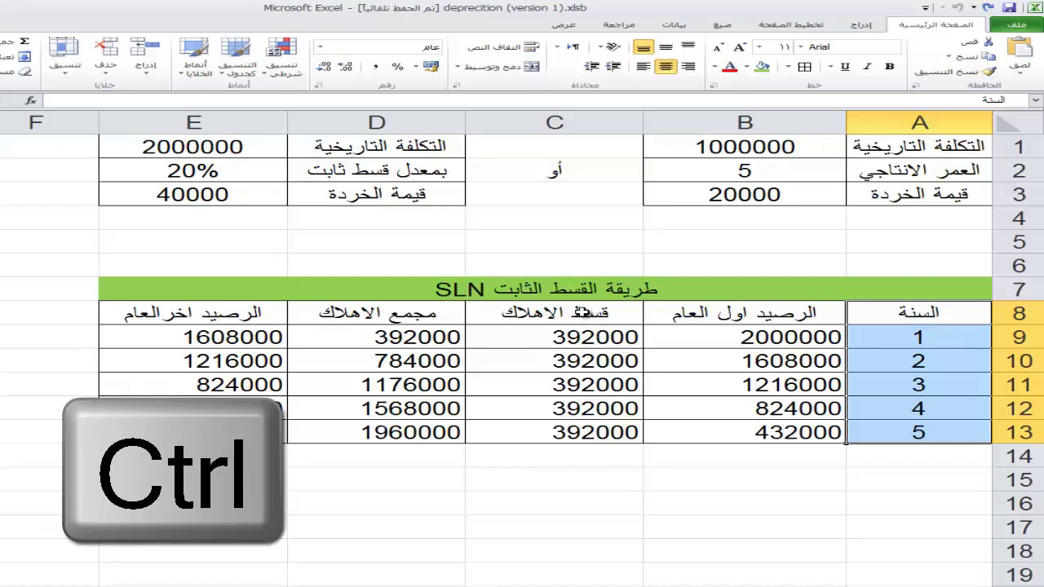
drag(581, 312, 564, 430)
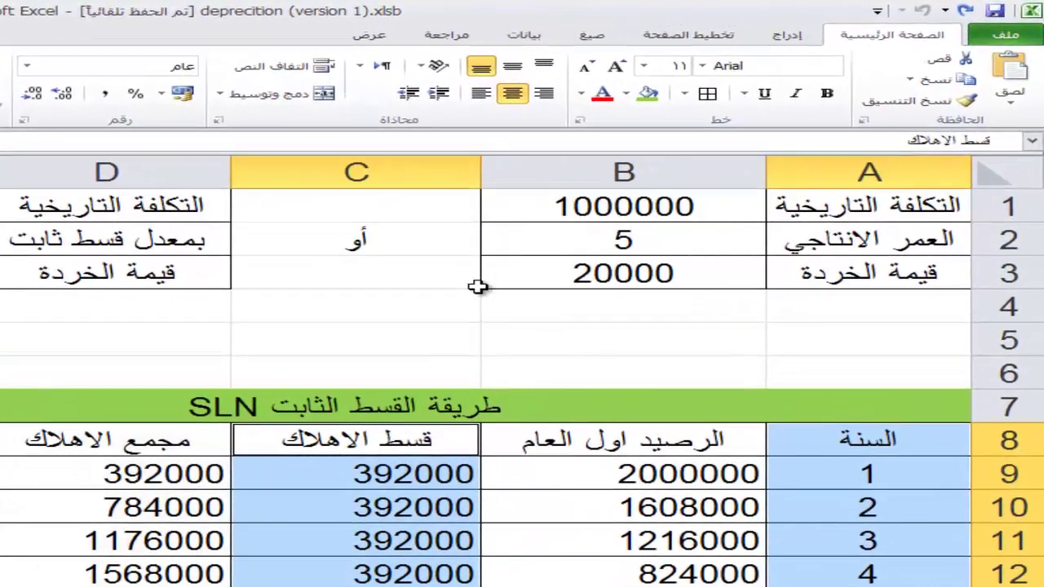
click(785, 35)
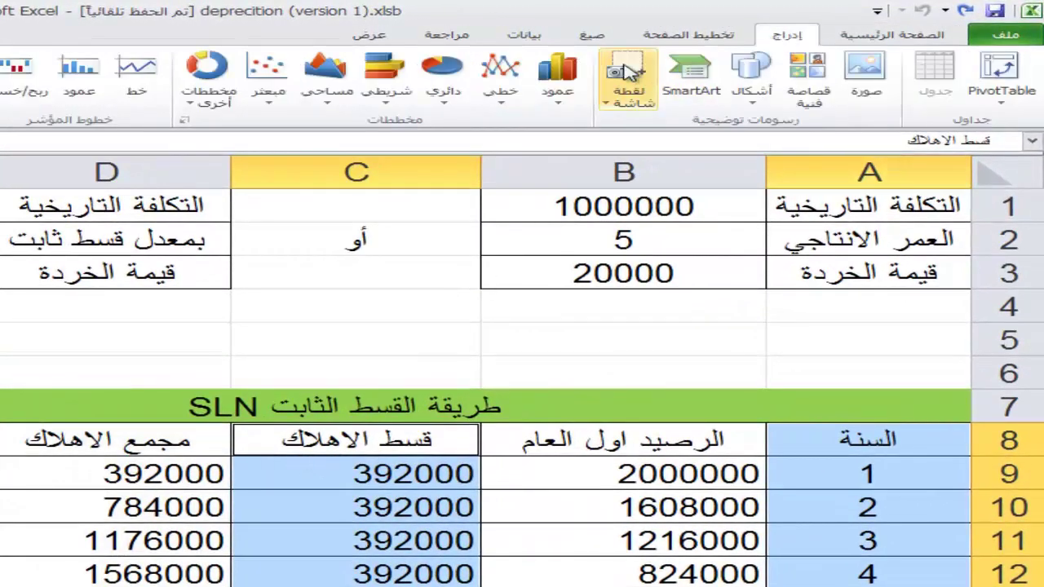
click(558, 97)
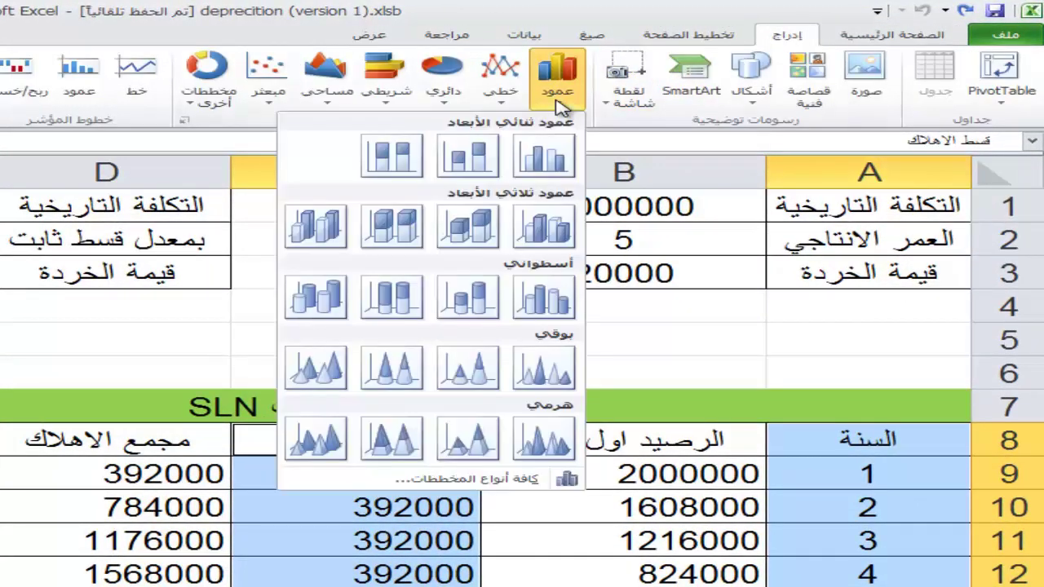
click(545, 157)
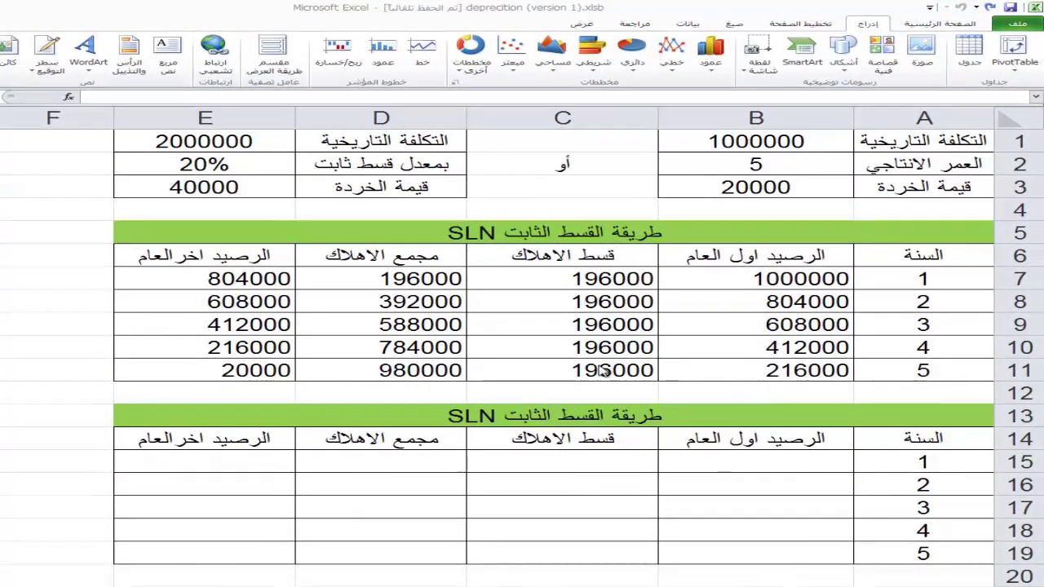
Enter the second table's year 1 opening balance in B15 as =B1, the first asset's historical cost, and select C15.
click(968, 29)
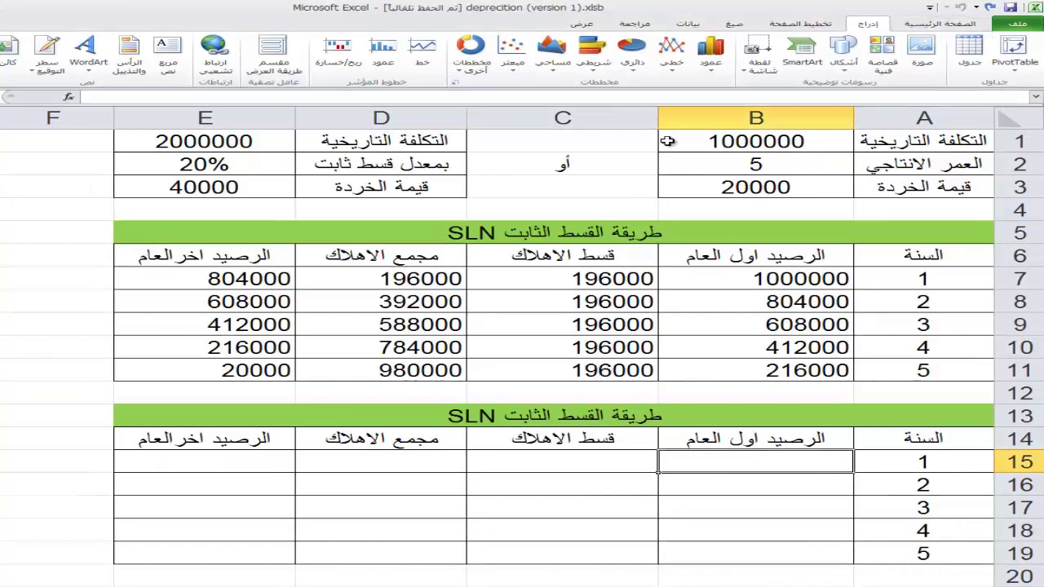
click(950, 25)
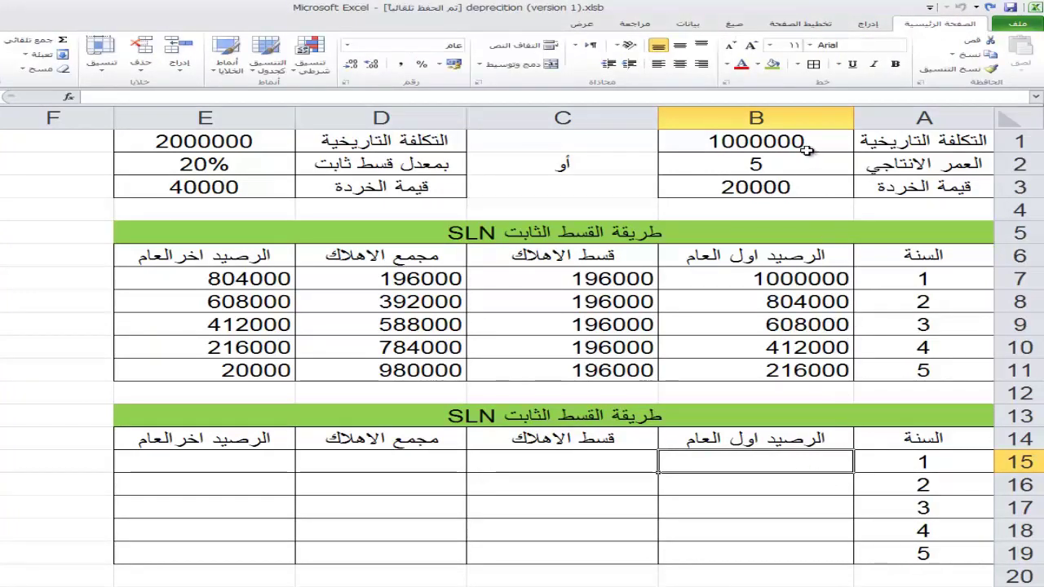
drag(825, 281, 264, 367)
click(742, 467)
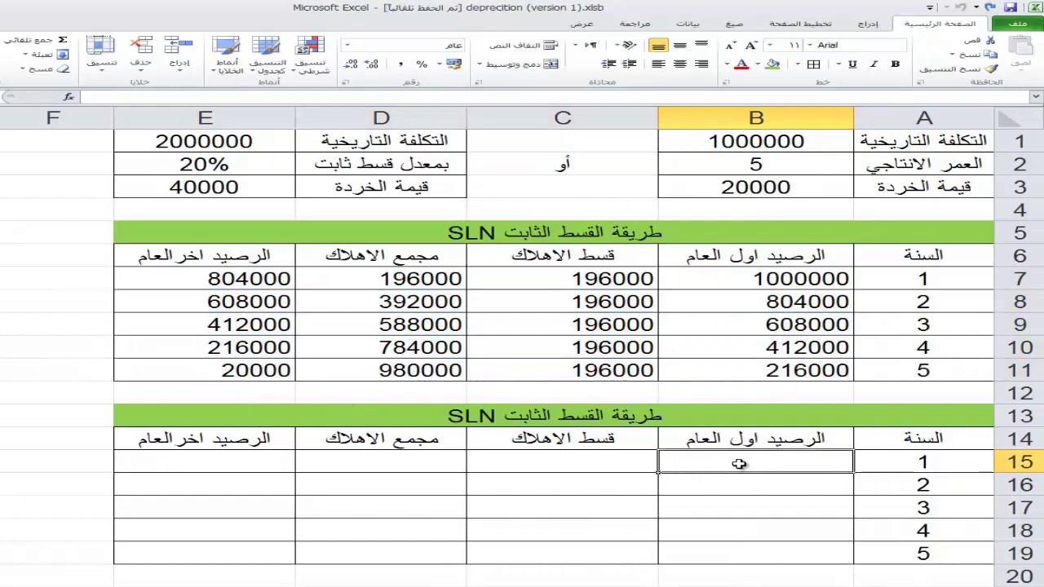
text(=)
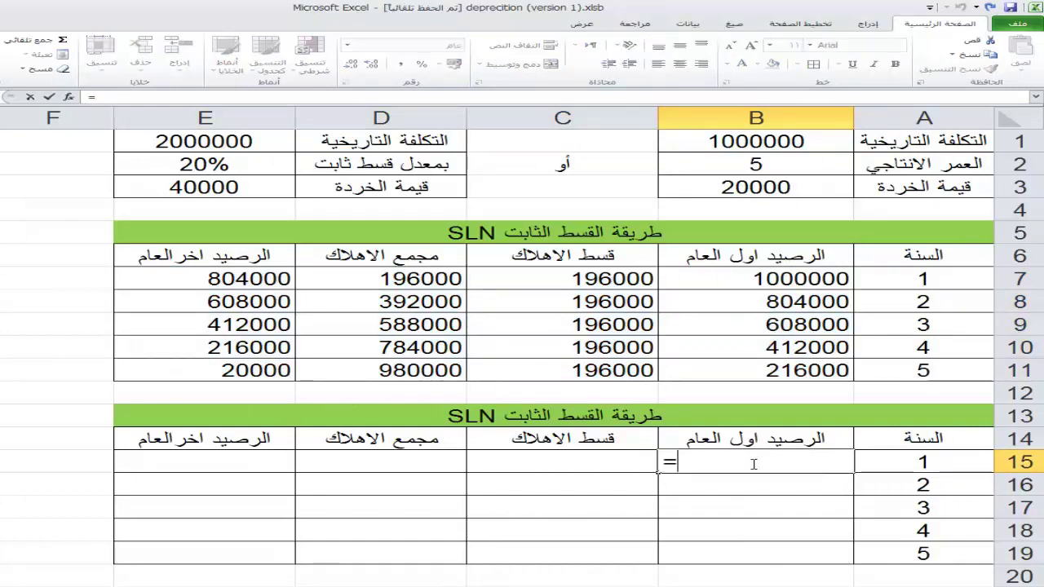
click(787, 147)
key(Return)
click(573, 469)
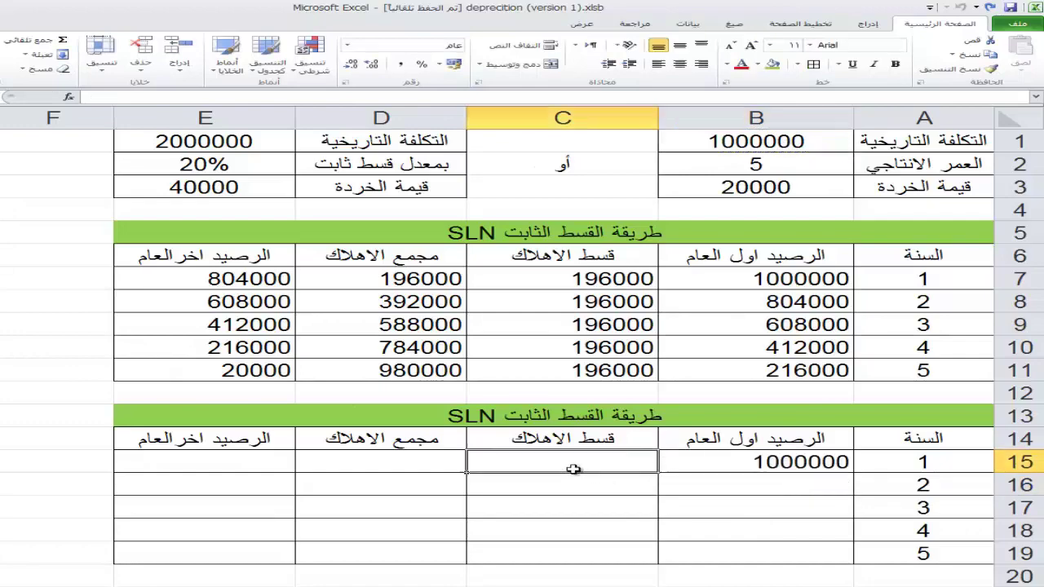
Start a formula in C15 and insert the SLN function, finding it by searching the function list for "sln".
double_click(550, 461)
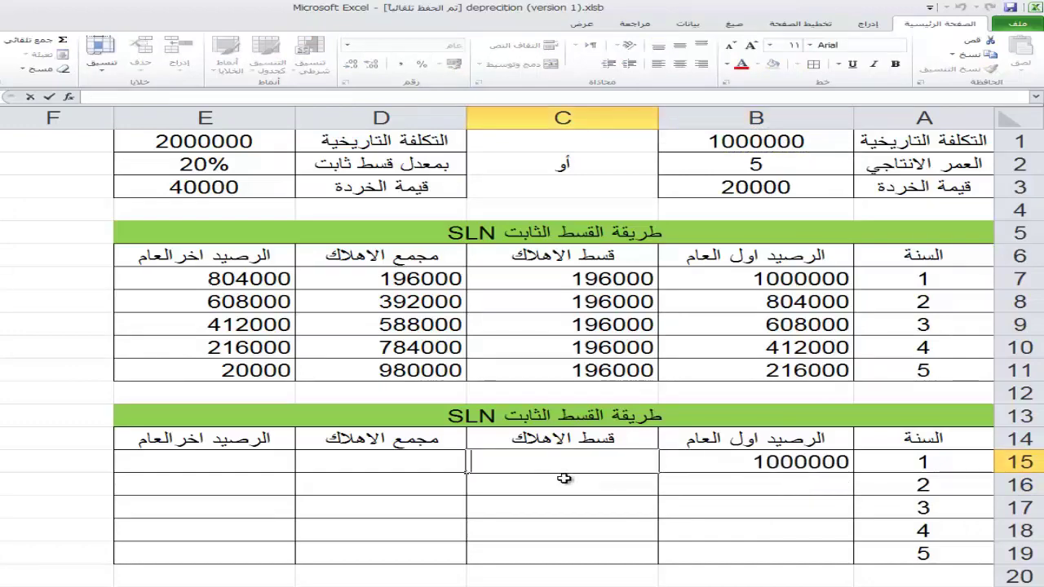
text(=)
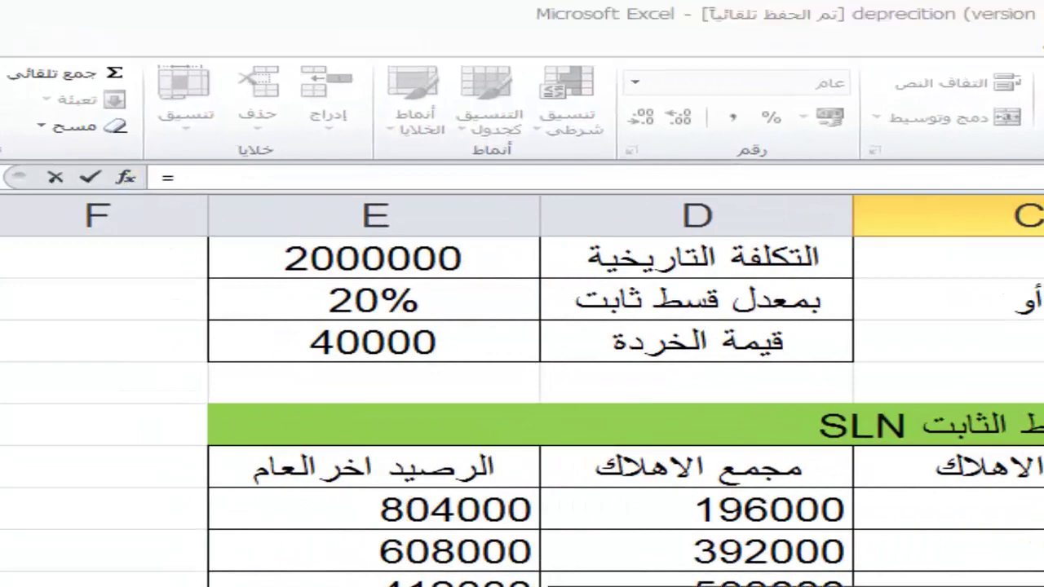
click(130, 181)
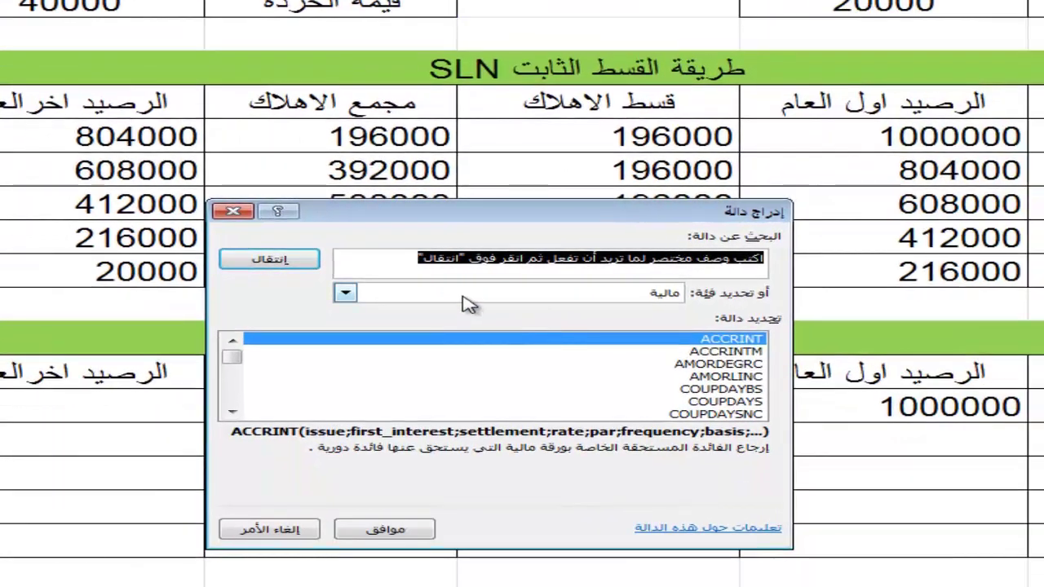
click(686, 530)
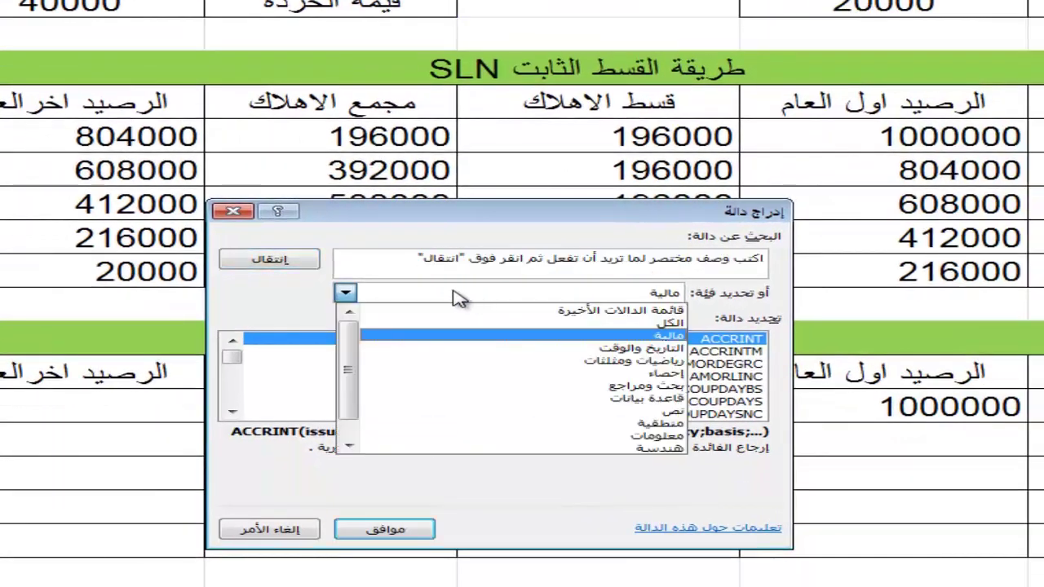
click(484, 338)
click(486, 256)
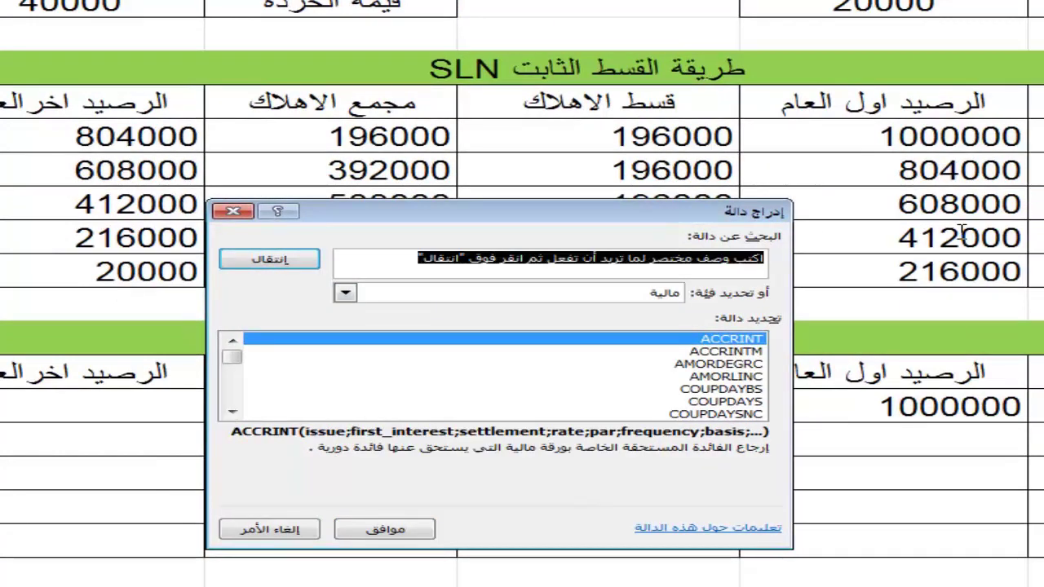
key(alt+space)
key(alt+shift)
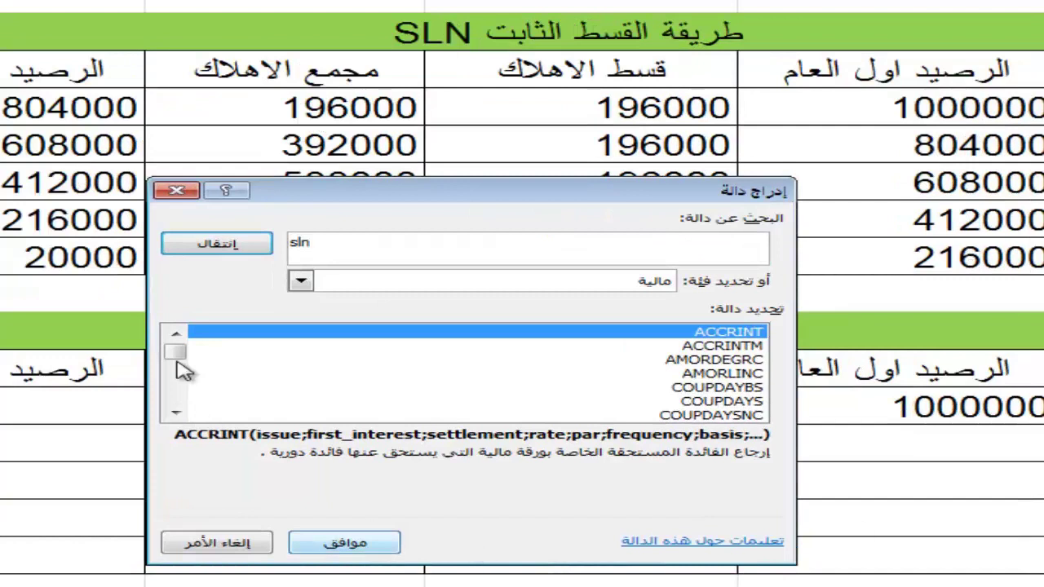
click(216, 248)
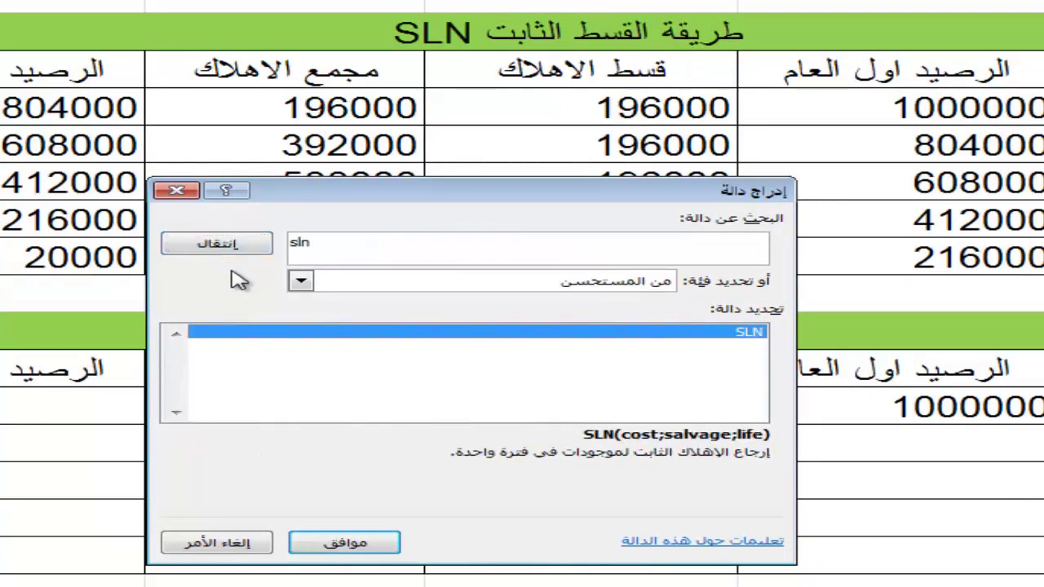
click(672, 339)
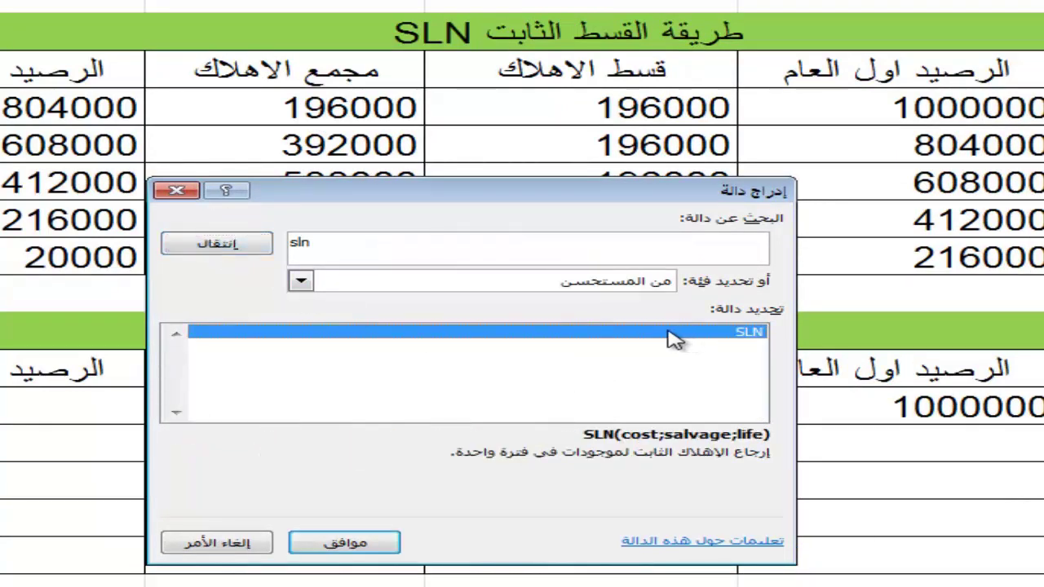
click(349, 546)
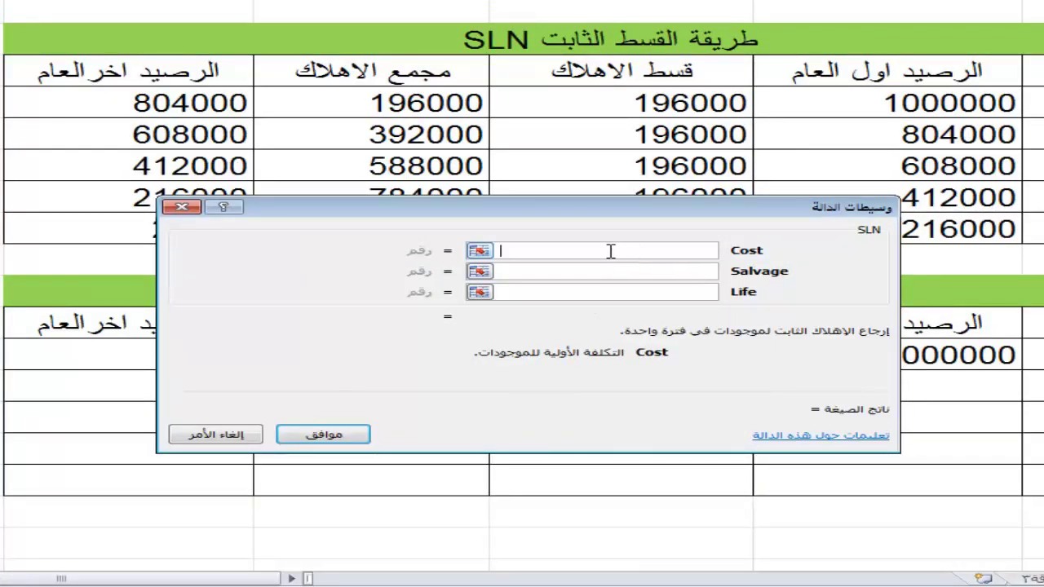
Fill the SLN arguments with Cost B1, Salvage B3 and Life B2 from the first asset's data.
click(604, 272)
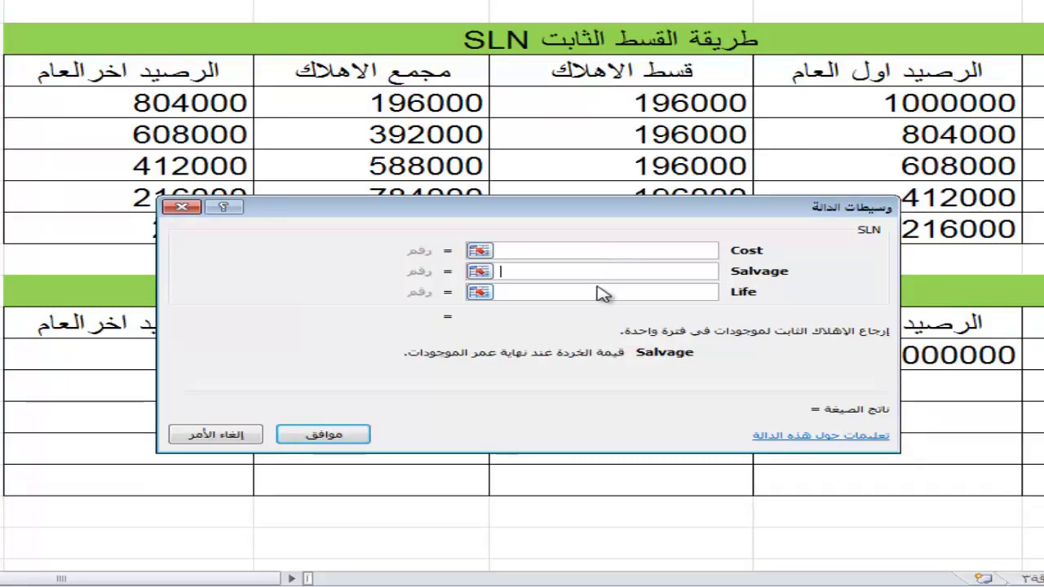
click(596, 292)
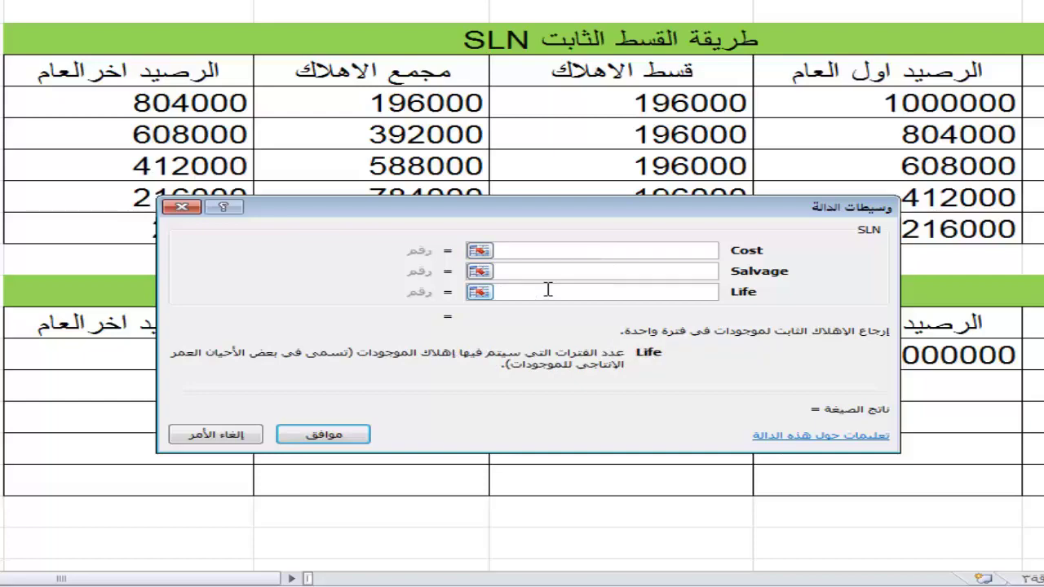
click(553, 248)
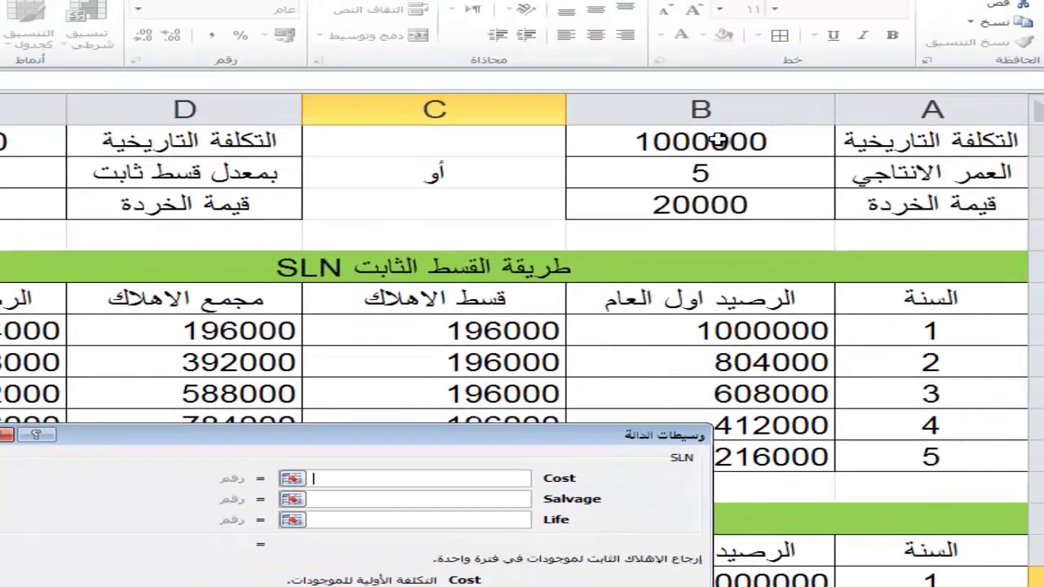
click(707, 145)
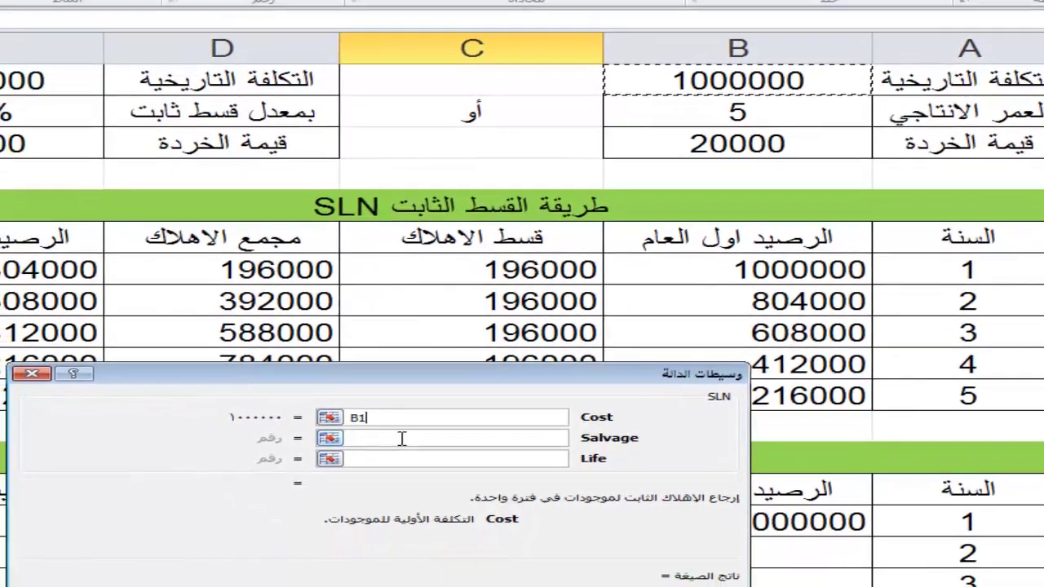
click(402, 439)
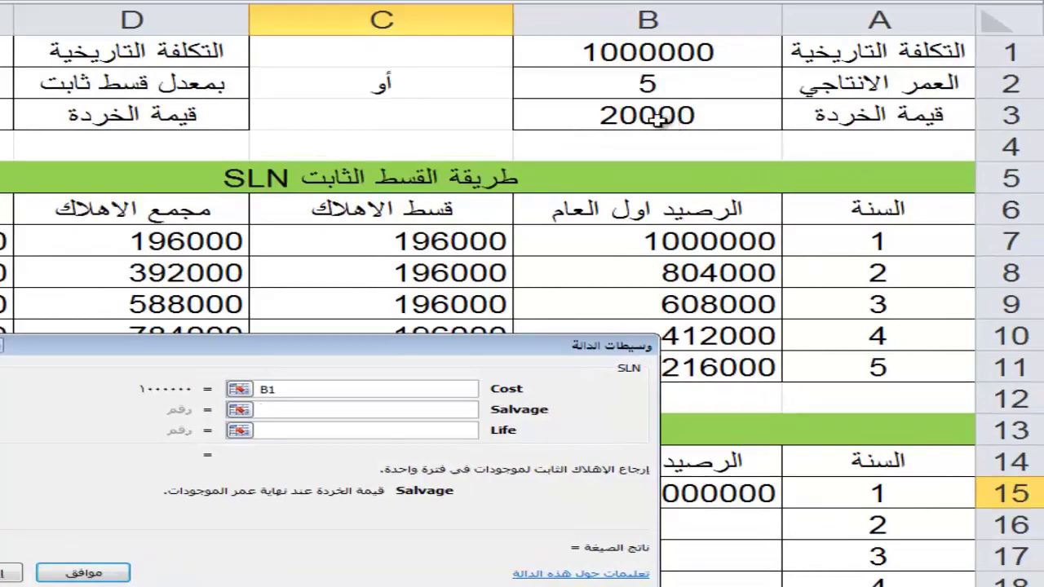
click(814, 67)
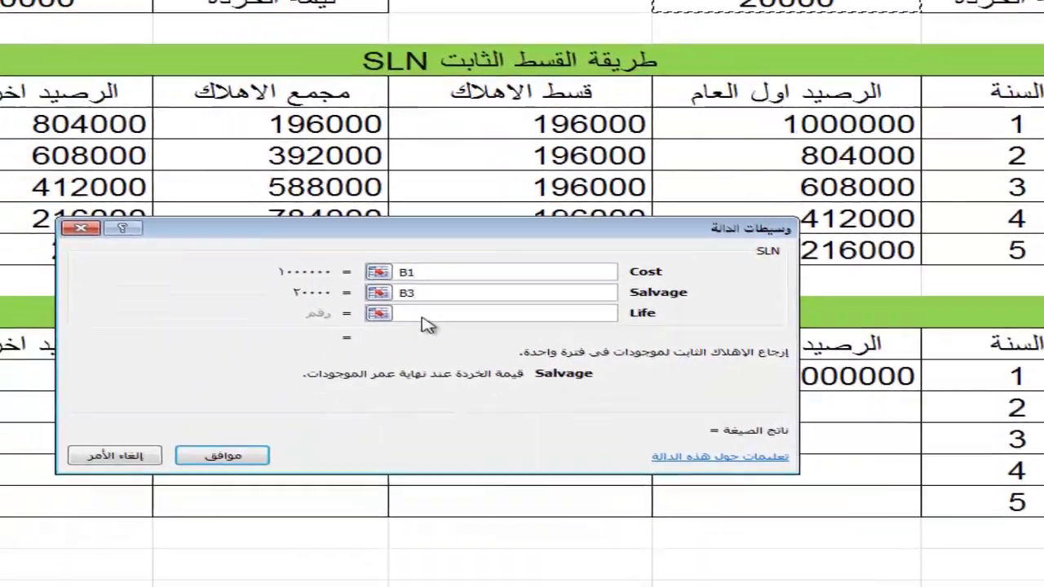
click(424, 314)
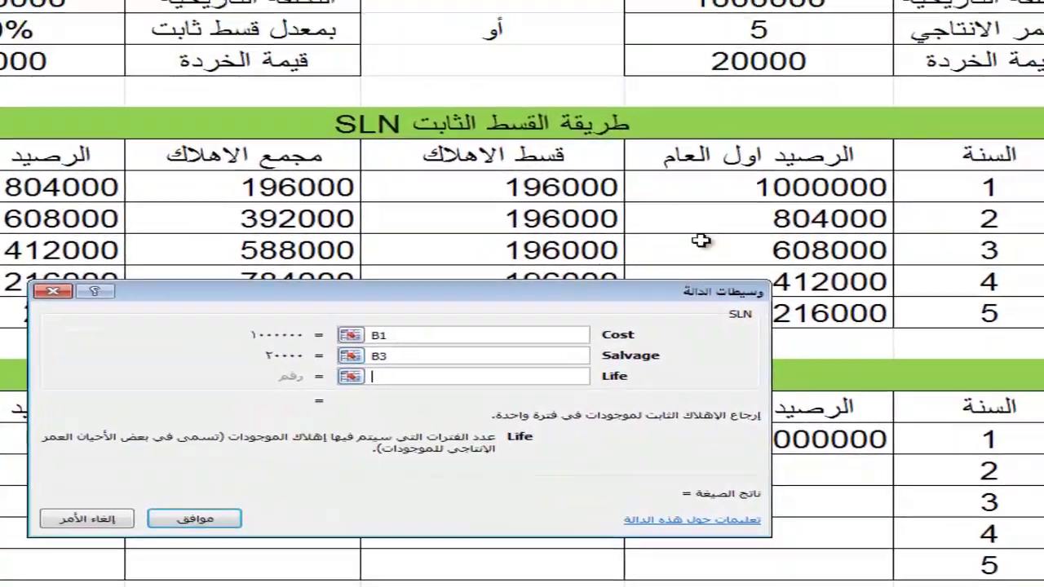
click(200, 168)
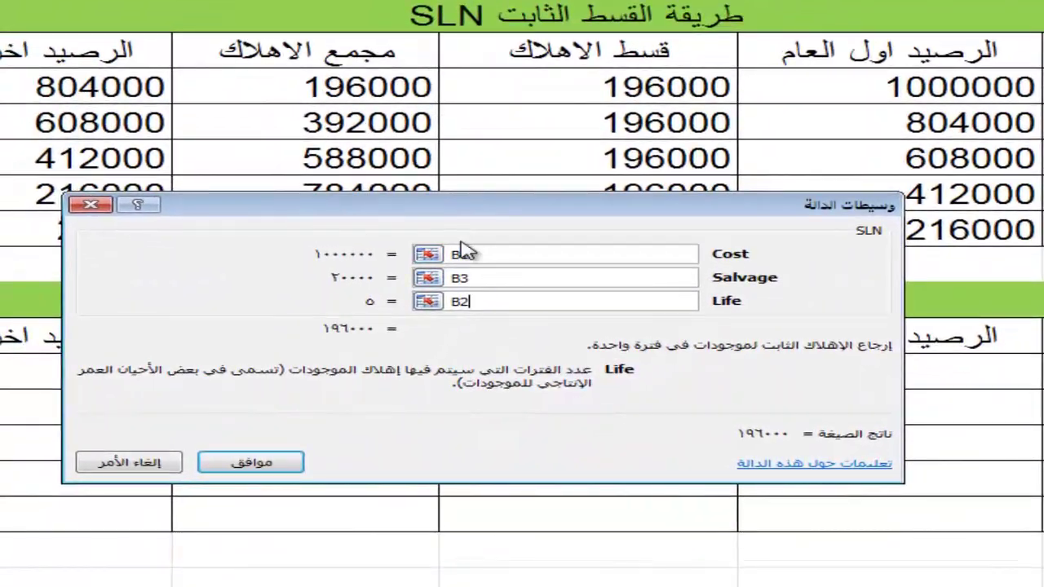
Anchor the row in each SLN argument, using B$1 for Cost, B$3 for Salvage and likewise for Life, and enter the formula.
click(442, 286)
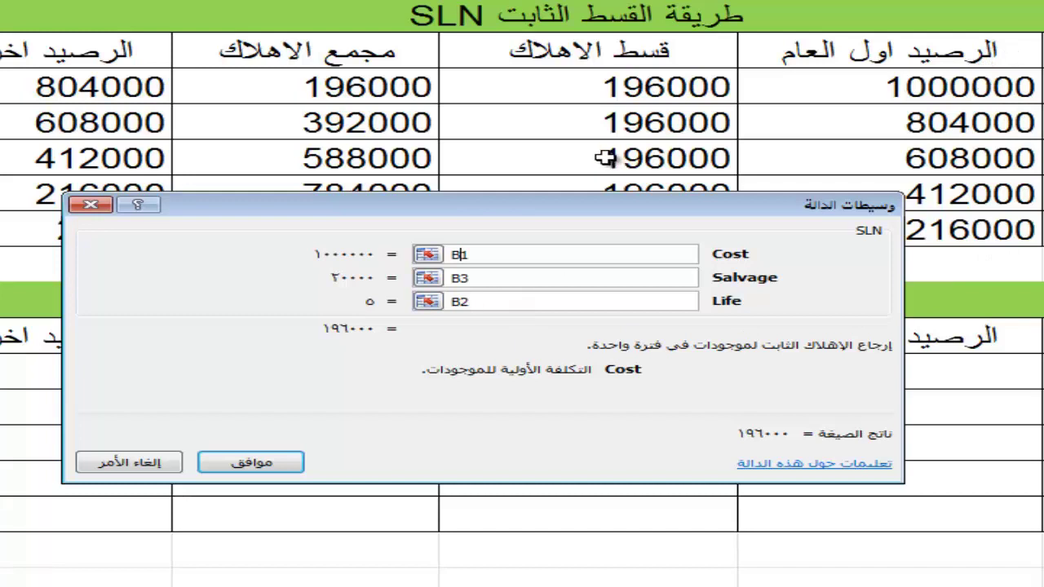
click(465, 280)
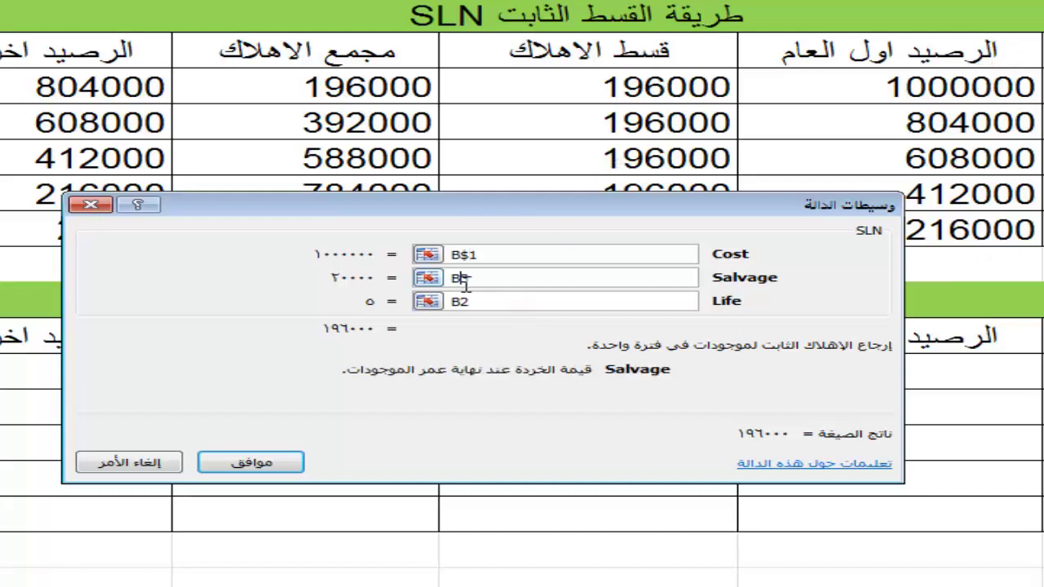
double_click(461, 301)
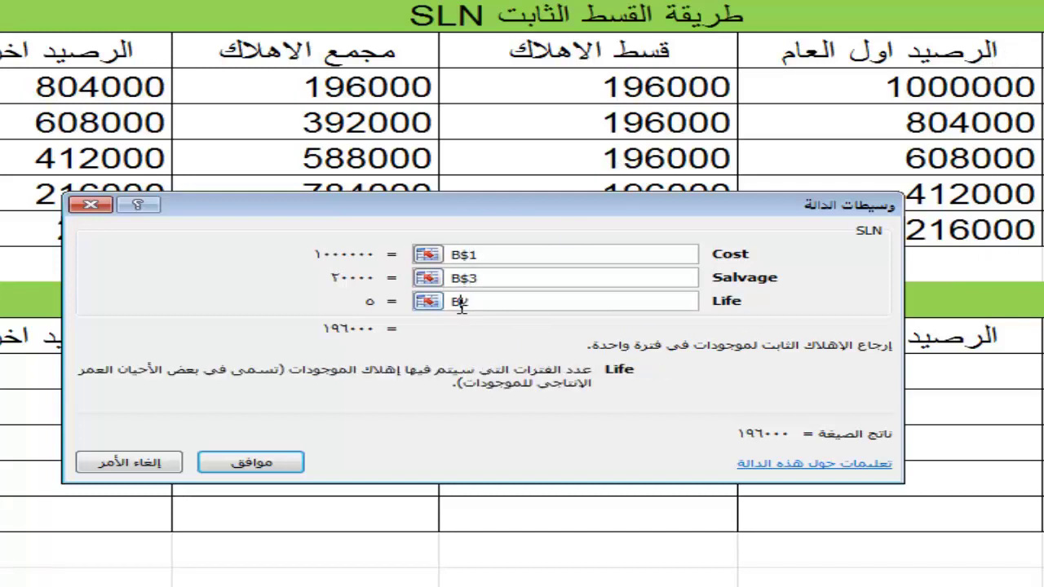
click(267, 464)
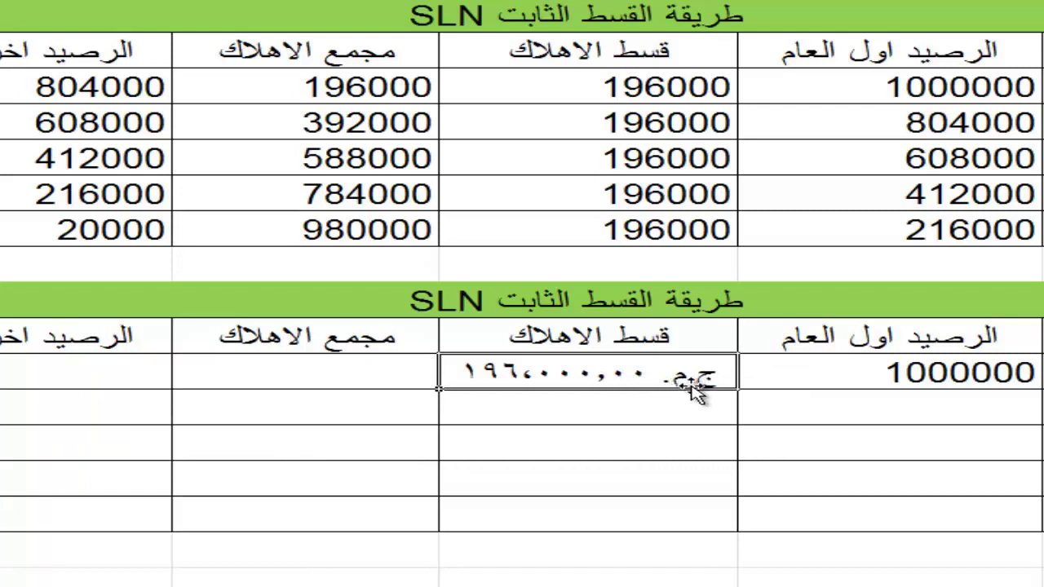
Change the number format of the year 1 installment in C15 from currency to General (عام).
right_click(658, 374)
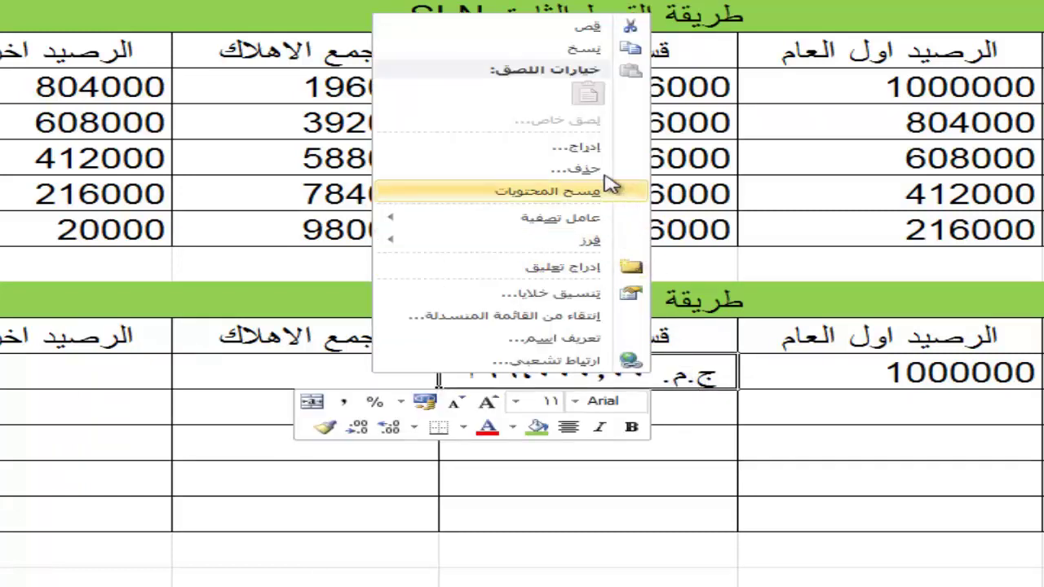
click(593, 308)
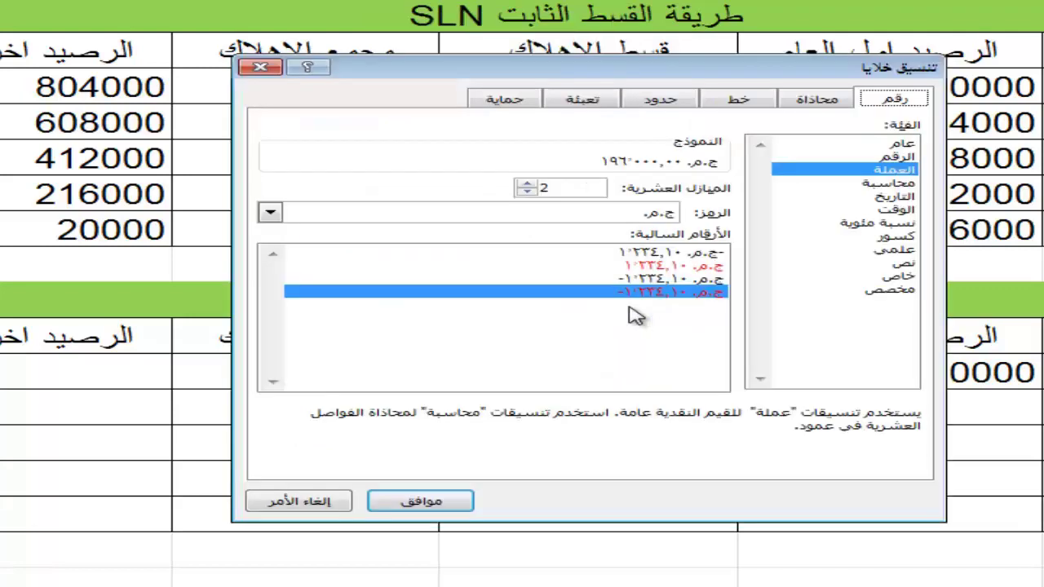
click(883, 144)
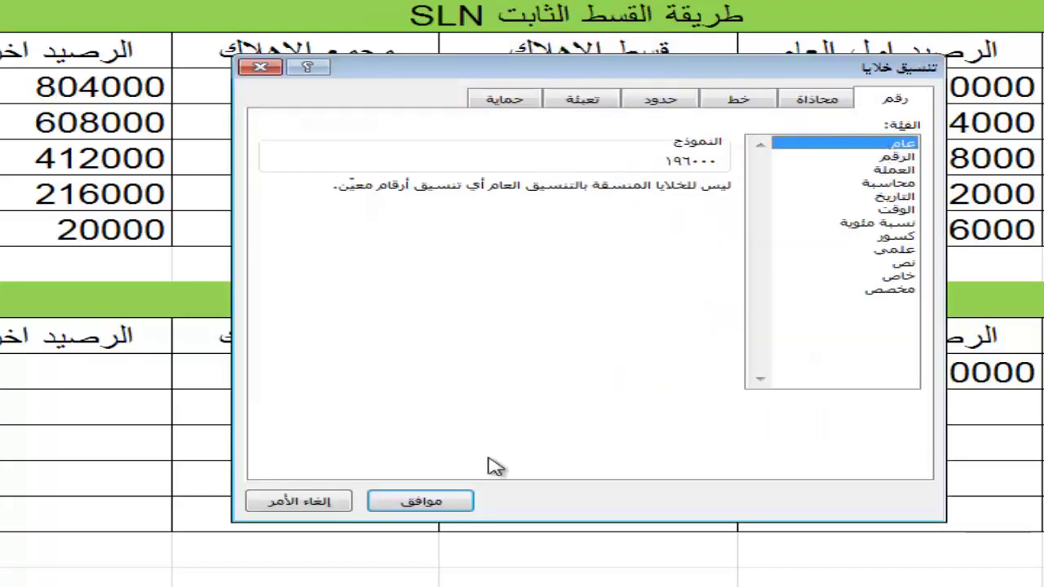
click(439, 501)
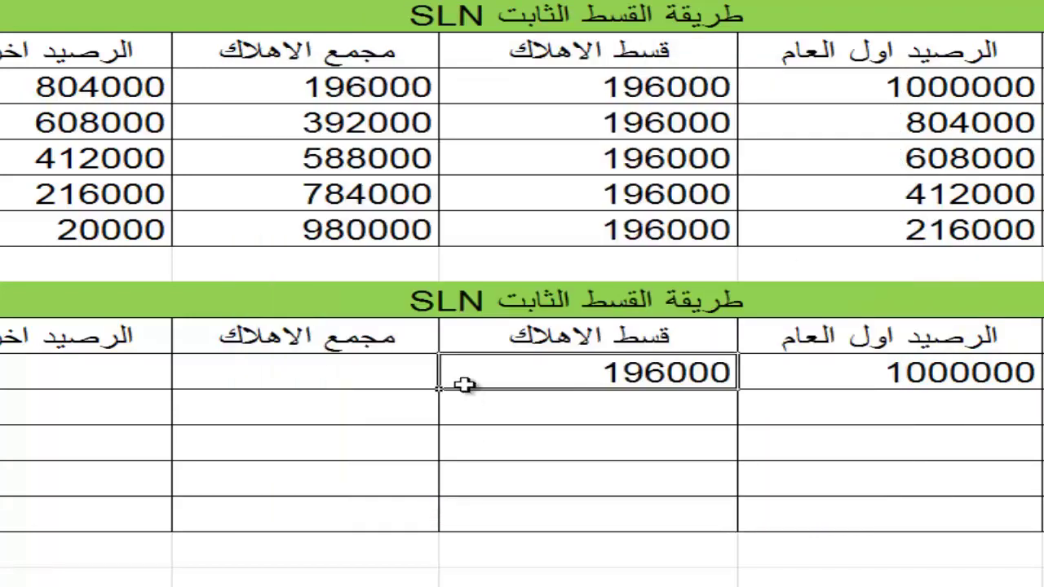
Enter the year 1 accumulated depreciation in D15 as =C15.
click(343, 382)
double_click(348, 381)
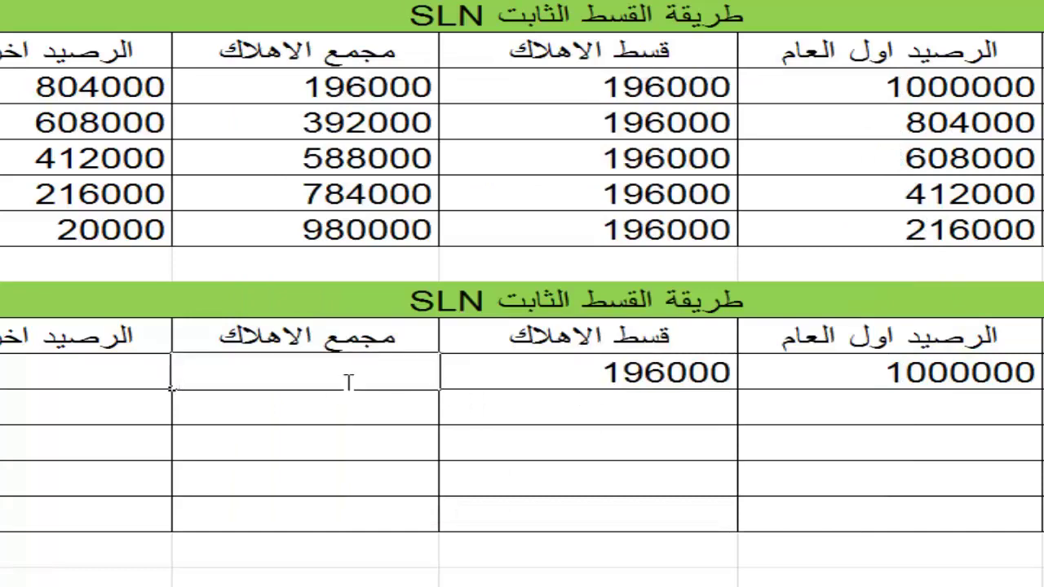
text(=)
click(582, 373)
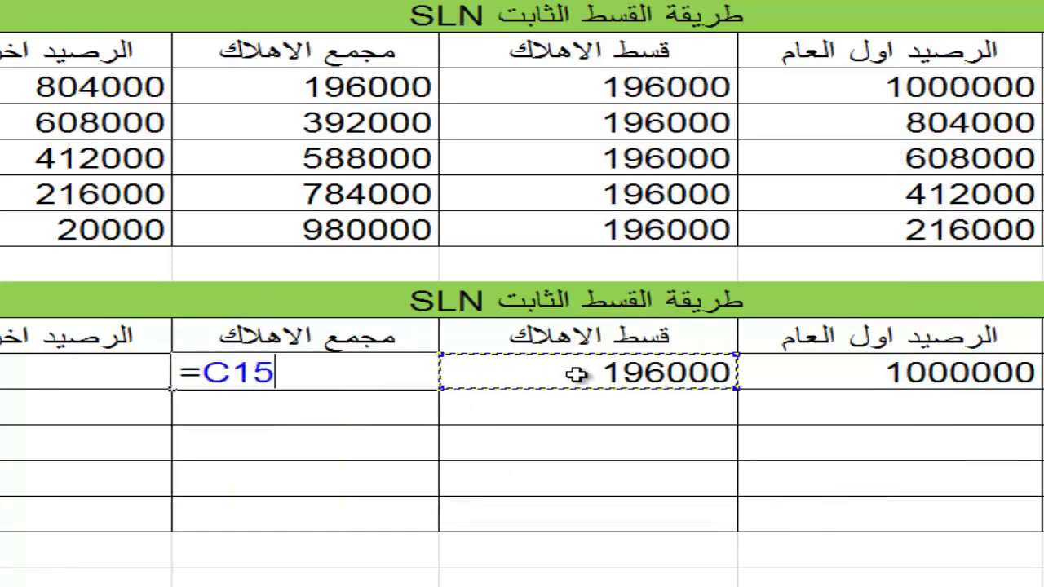
key(Return)
Enter the year 1 closing balance in E15 as =B15-C15, the opening balance minus the installment.
click(12, 373)
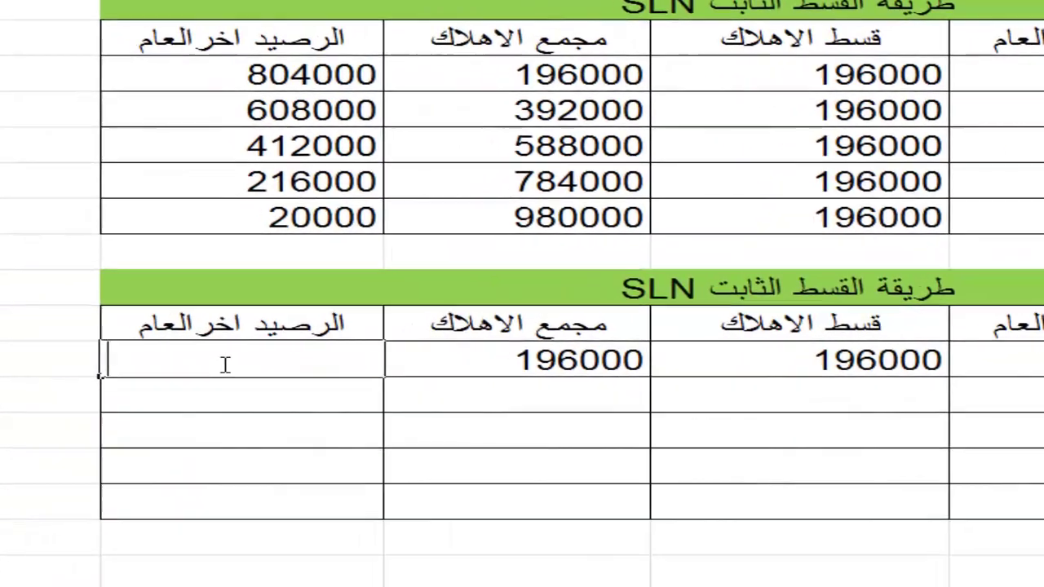
text(=)
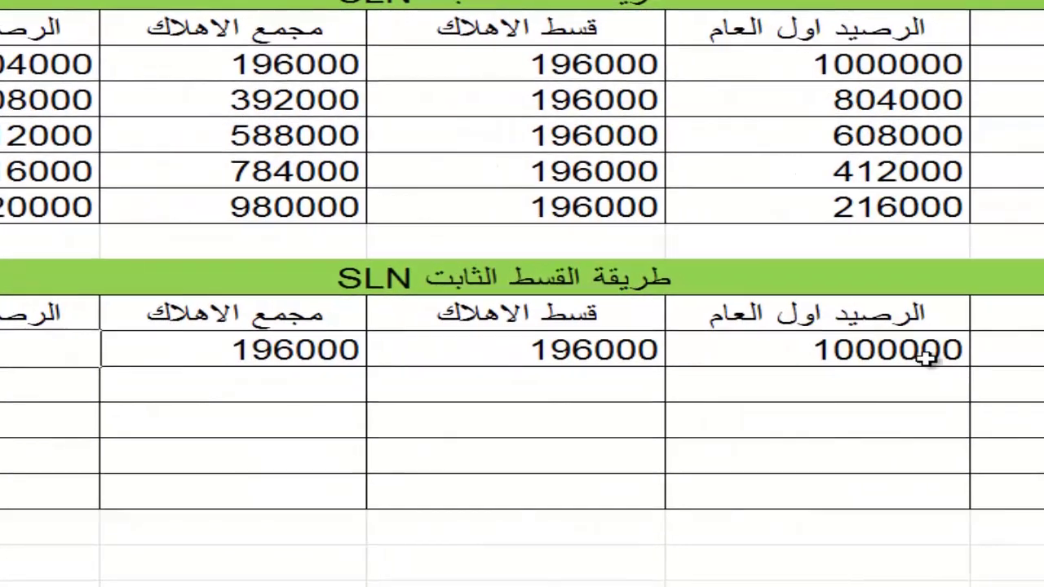
click(1012, 359)
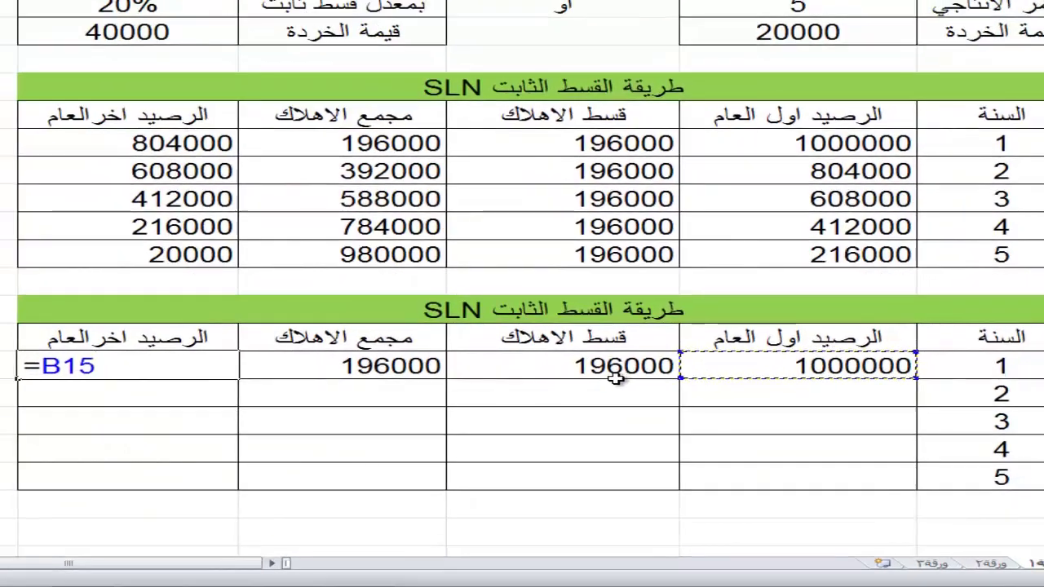
text(-)
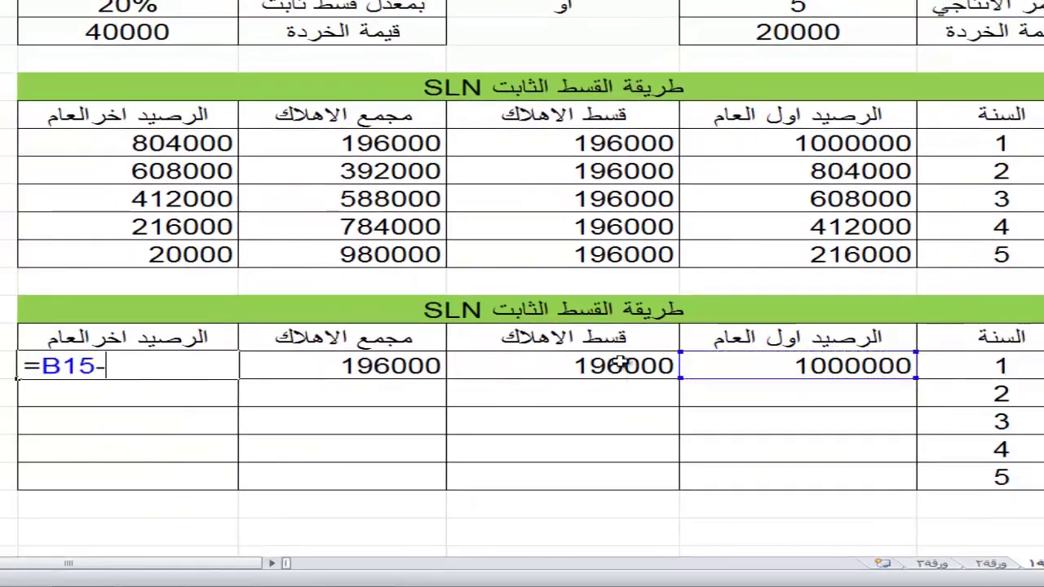
click(569, 373)
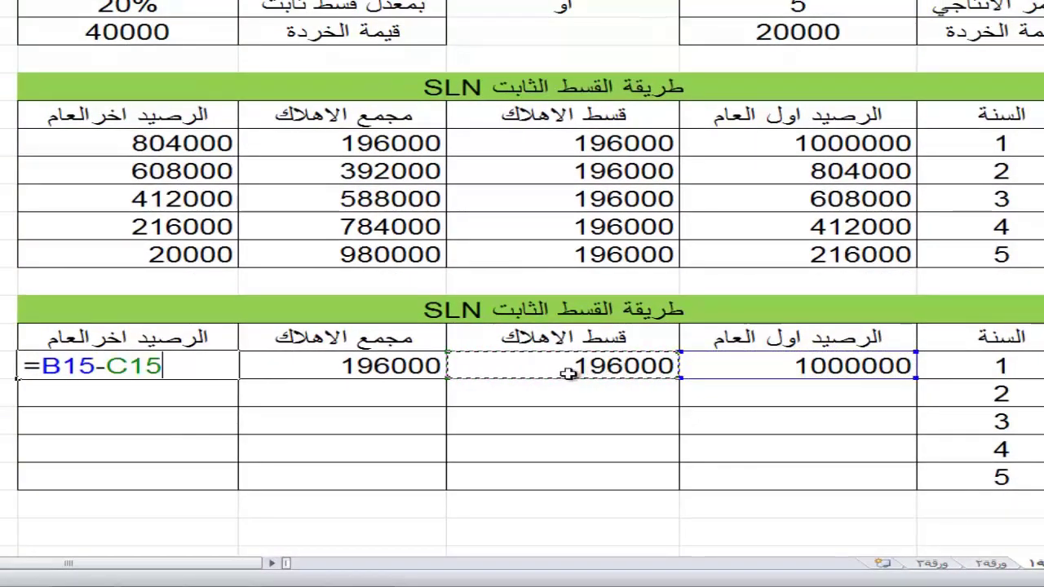
click(196, 365)
Enter the year 2 opening balance in B16 as =E15, the year 1 closing balance, and select C16.
click(791, 393)
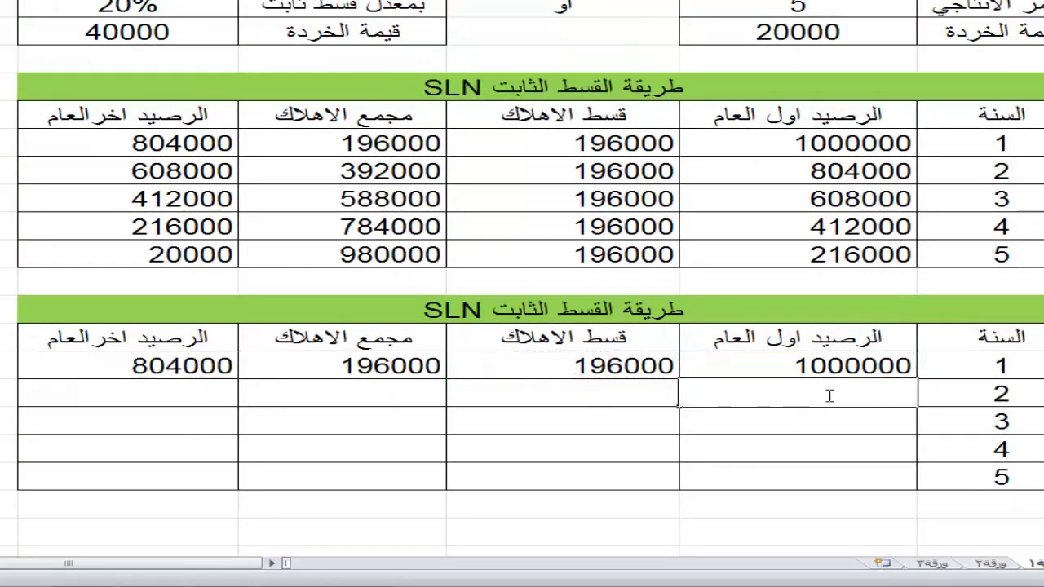
text(=)
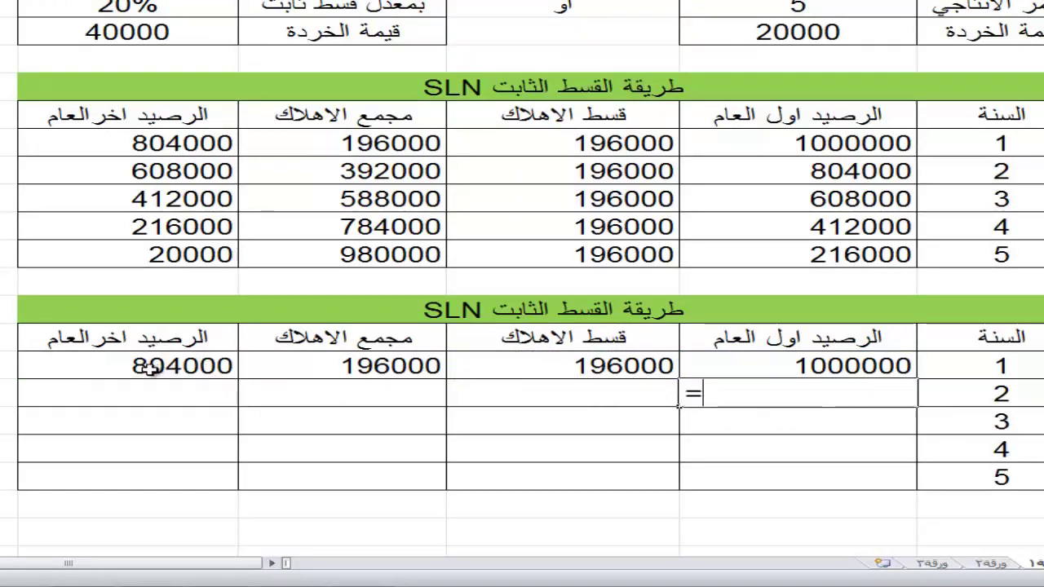
click(151, 367)
key(Return)
click(534, 394)
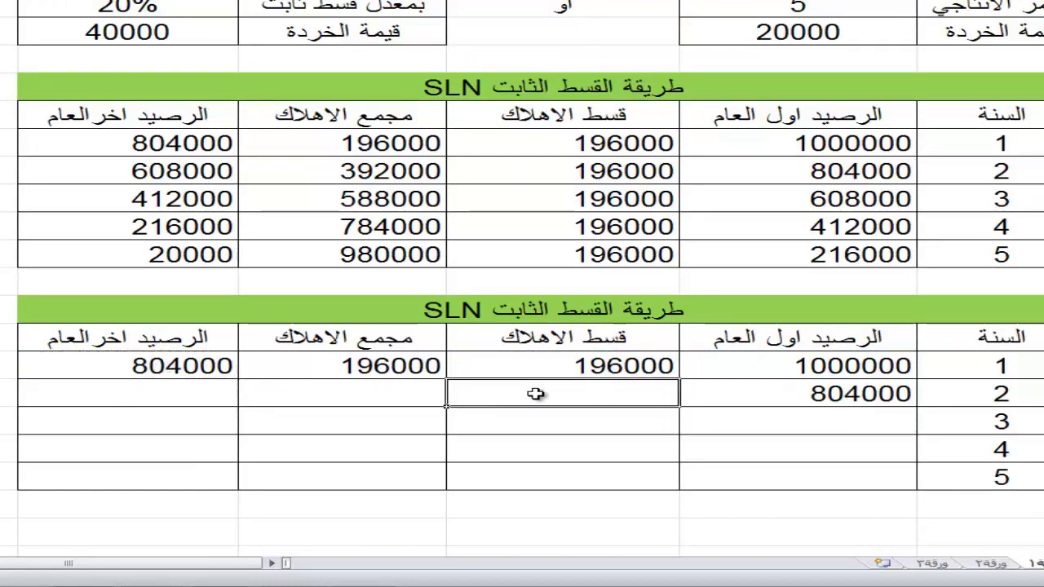
Copy the year 1 installment formula from C15 to C16 and enter the year 2 accumulated depreciation in D16 as =D15+C16.
click(470, 376)
drag(447, 379, 461, 406)
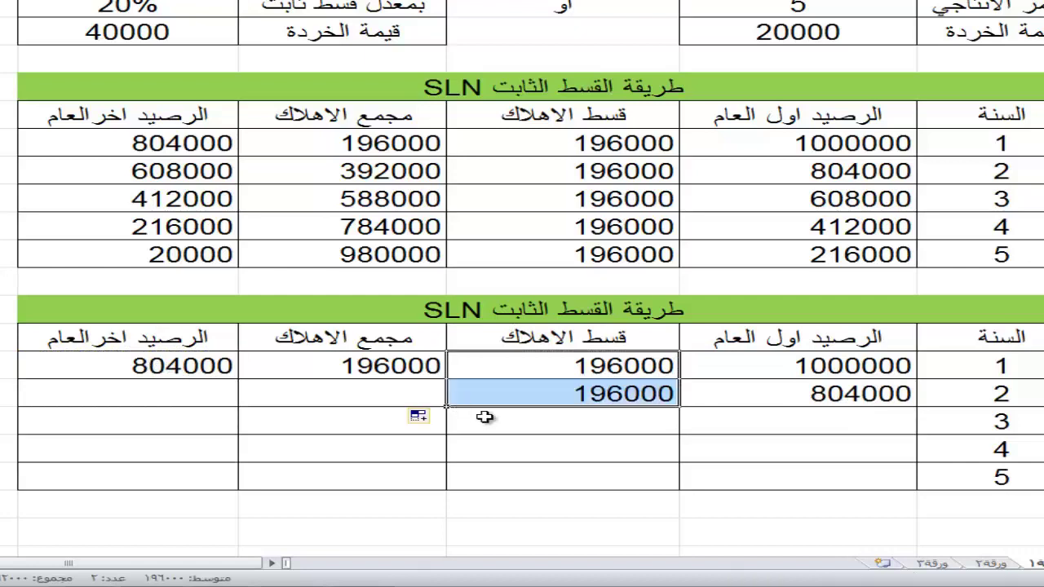
click(393, 393)
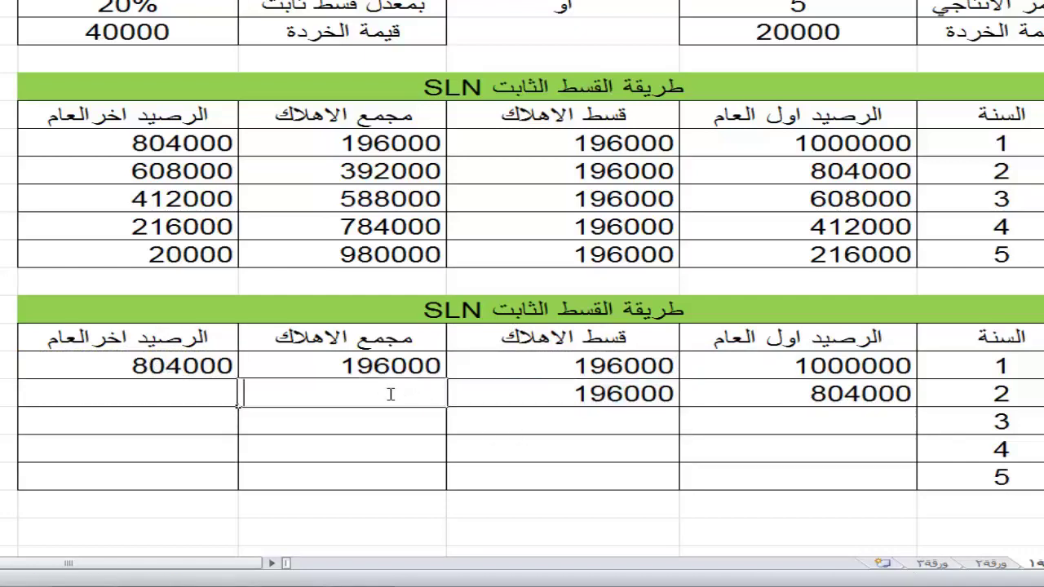
text(=)
click(359, 365)
text(+)
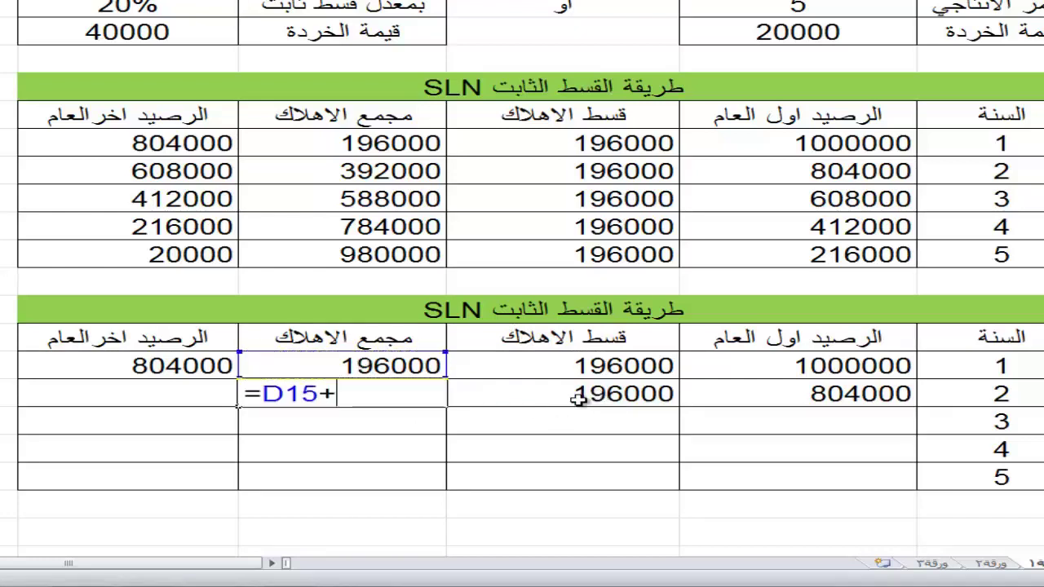
click(577, 398)
key(Return)
Copy the closing balance formula from E15 to E16 and fill the year 2 row B16:E16 down through year 5.
click(260, 395)
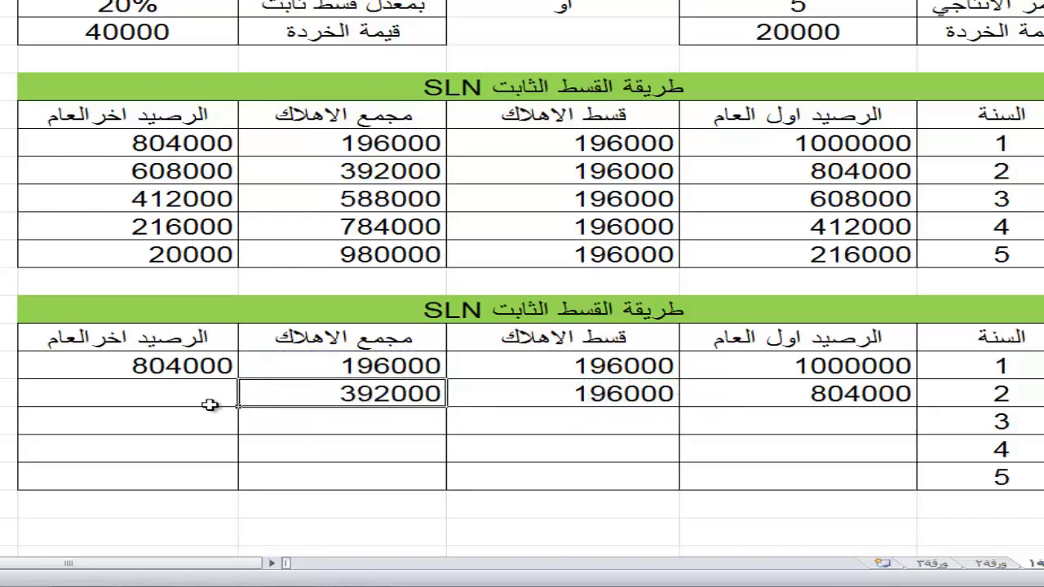
click(211, 403)
click(49, 372)
drag(20, 379, 19, 405)
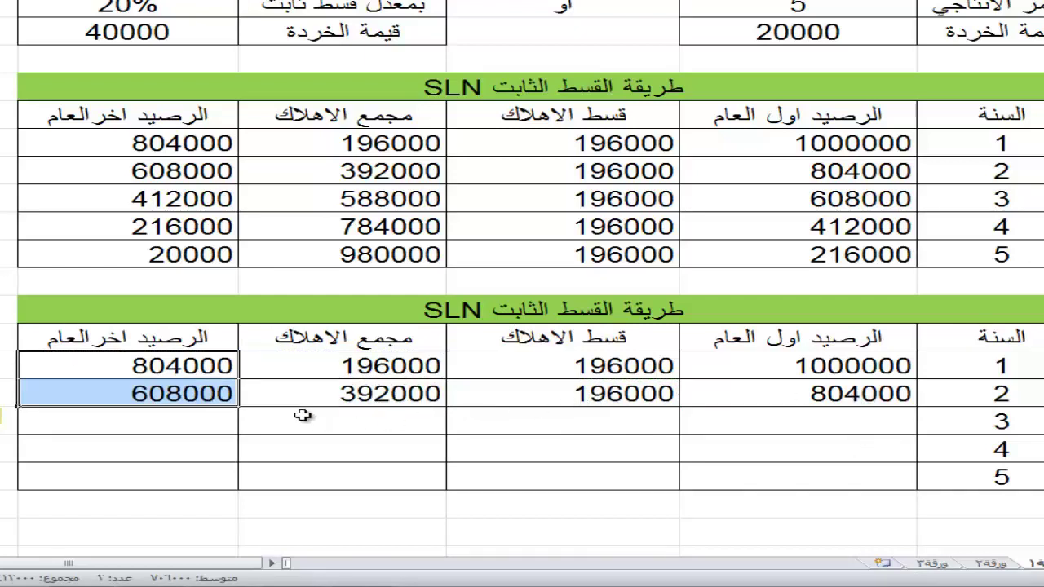
drag(857, 398, 37, 478)
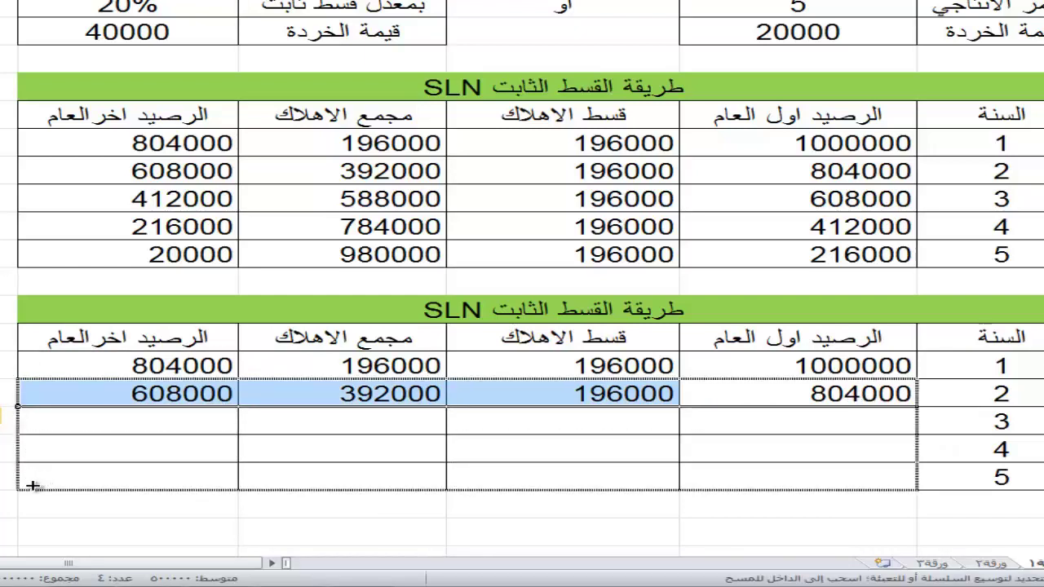
drag(33, 486, 28, 480)
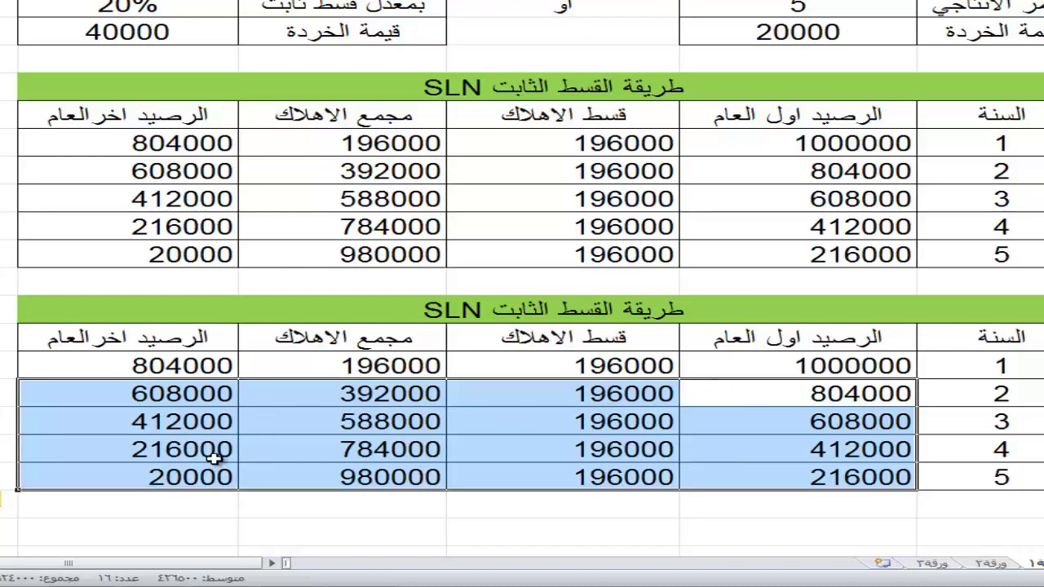
click(784, 402)
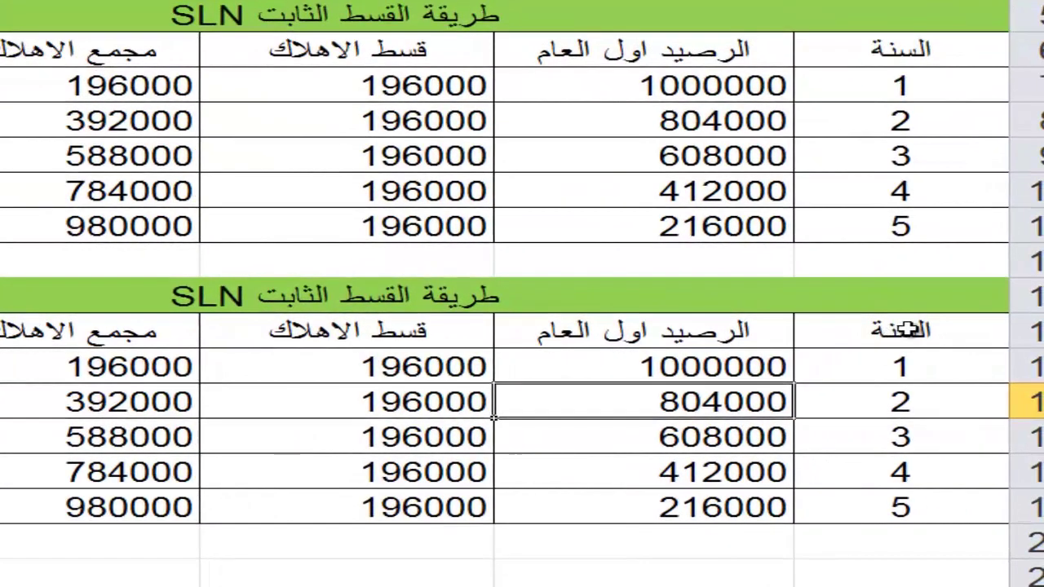
Insert a chart from the year and installment columns of the second SLN table, A14:A19 and C14:C19.
drag(915, 328, 897, 504)
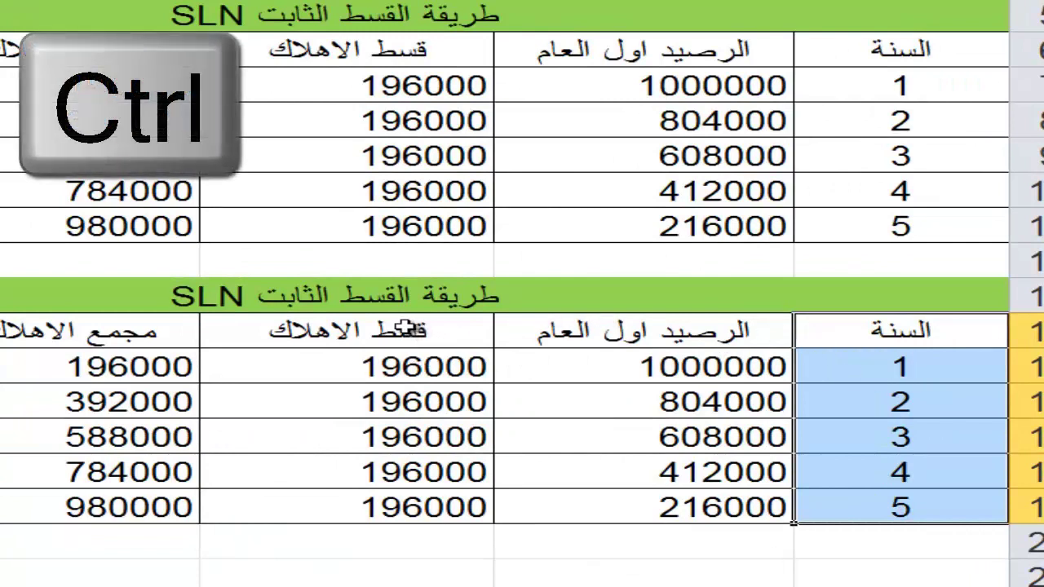
drag(405, 328, 398, 506)
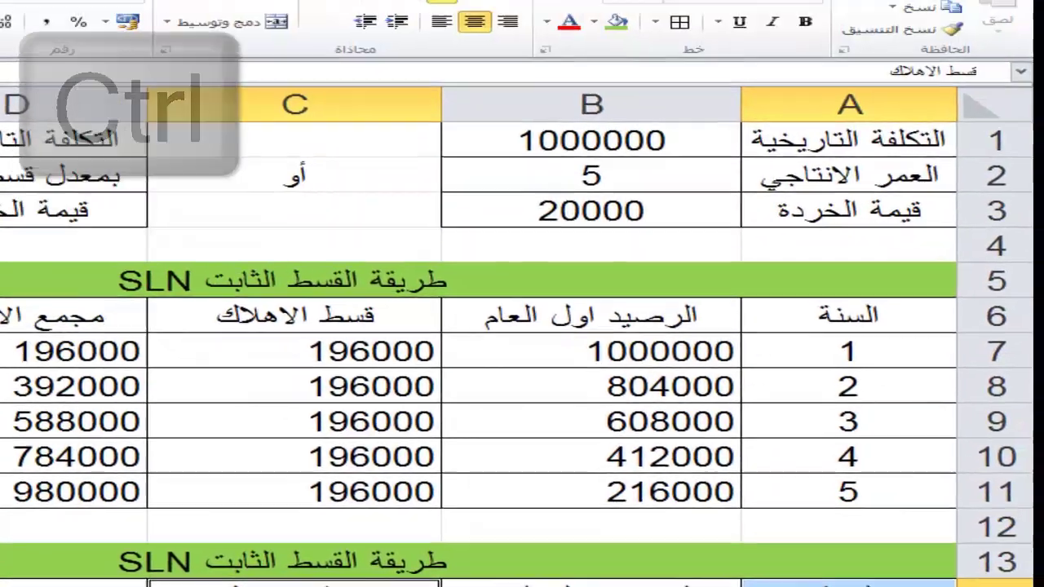
click(850, 71)
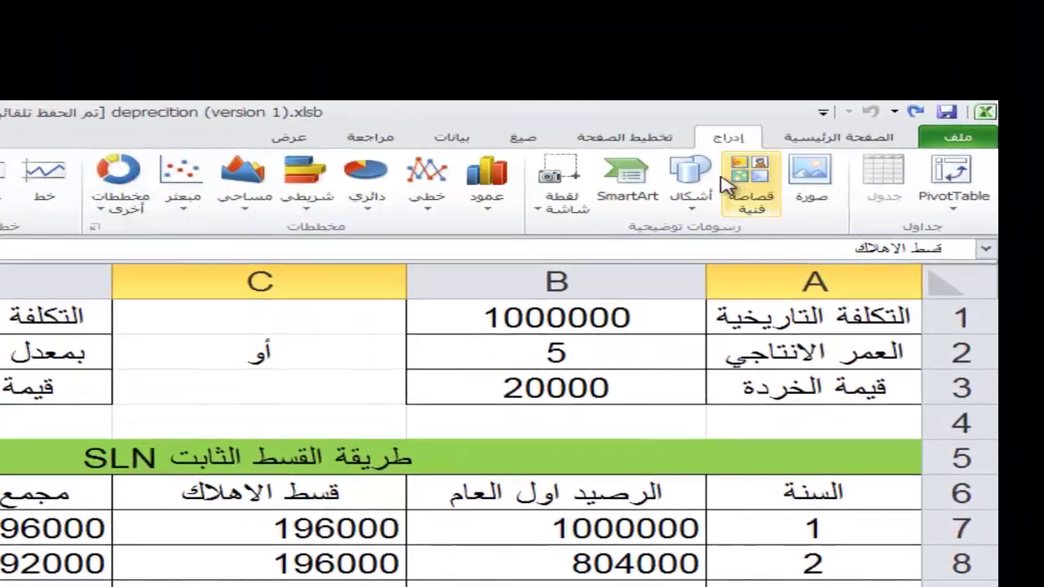
click(553, 194)
click(511, 253)
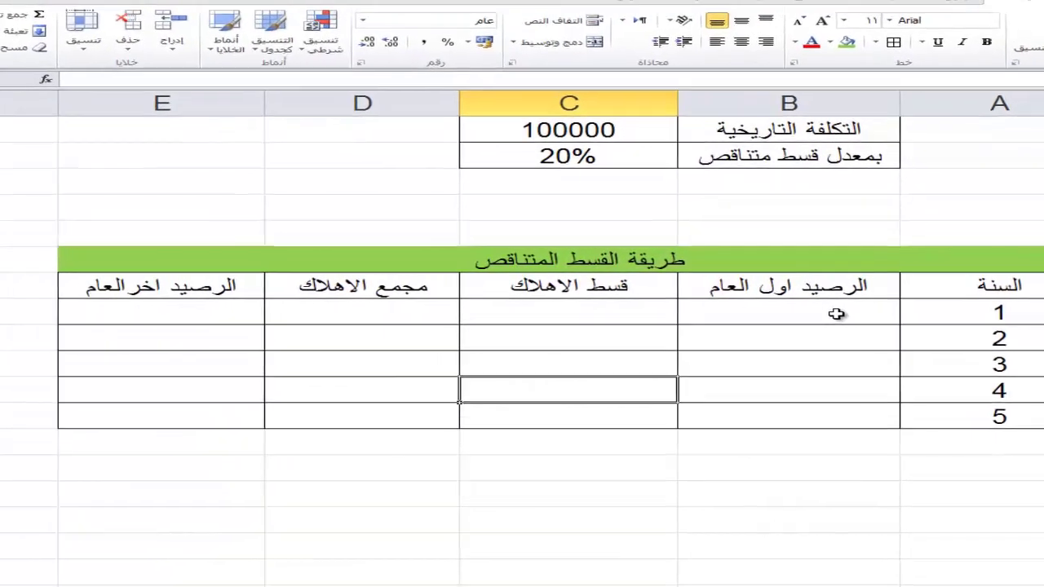
Enter the year 1 opening balance of the declining installment table in B8 as =C1, the historical cost.
click(734, 294)
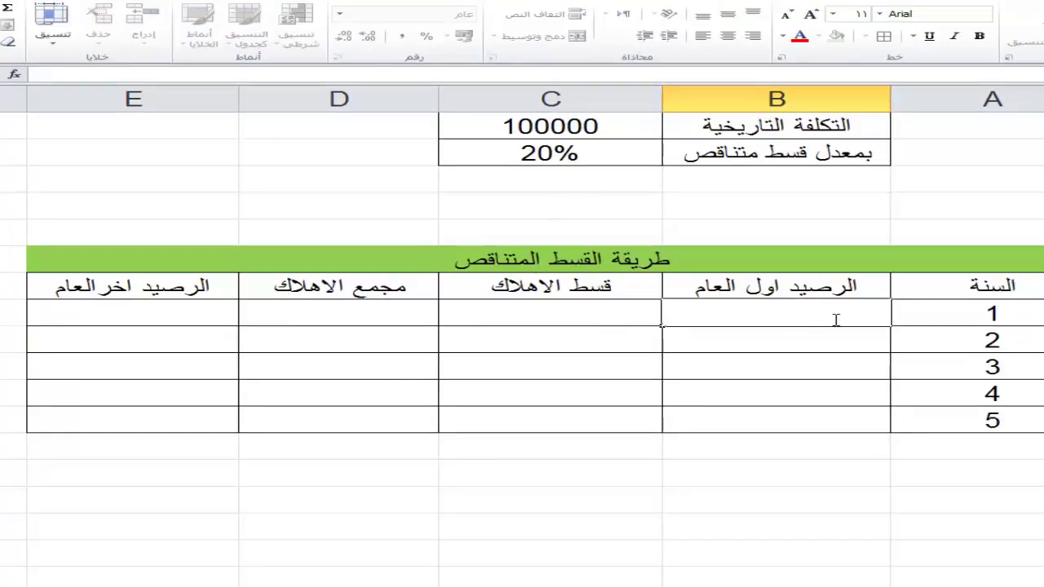
text(=)
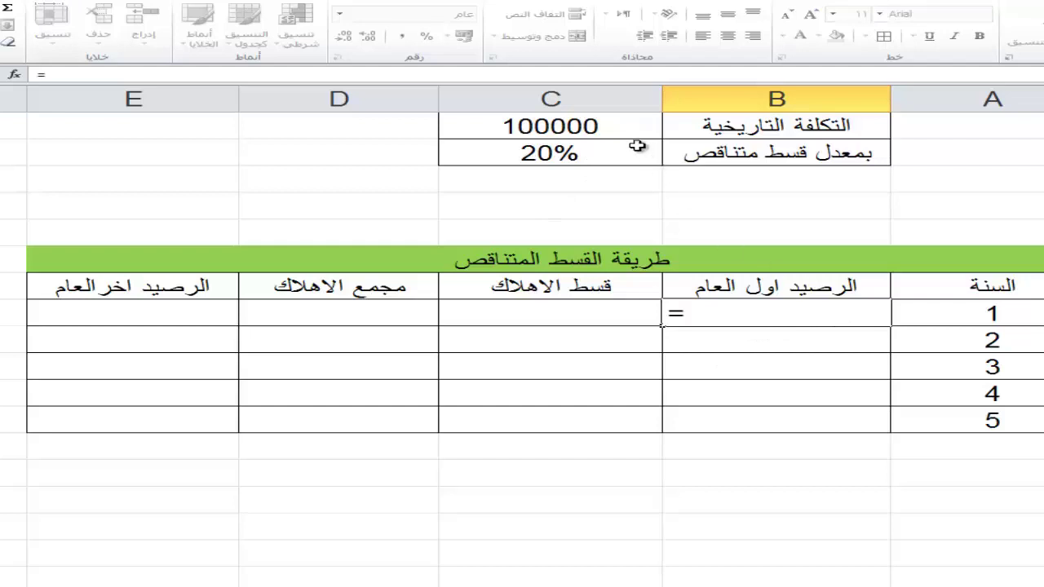
click(602, 126)
key(Return)
Enter the year 1 depreciation installment in C8 as =B8*C$2, with the row of the 20% rate fixed.
click(603, 313)
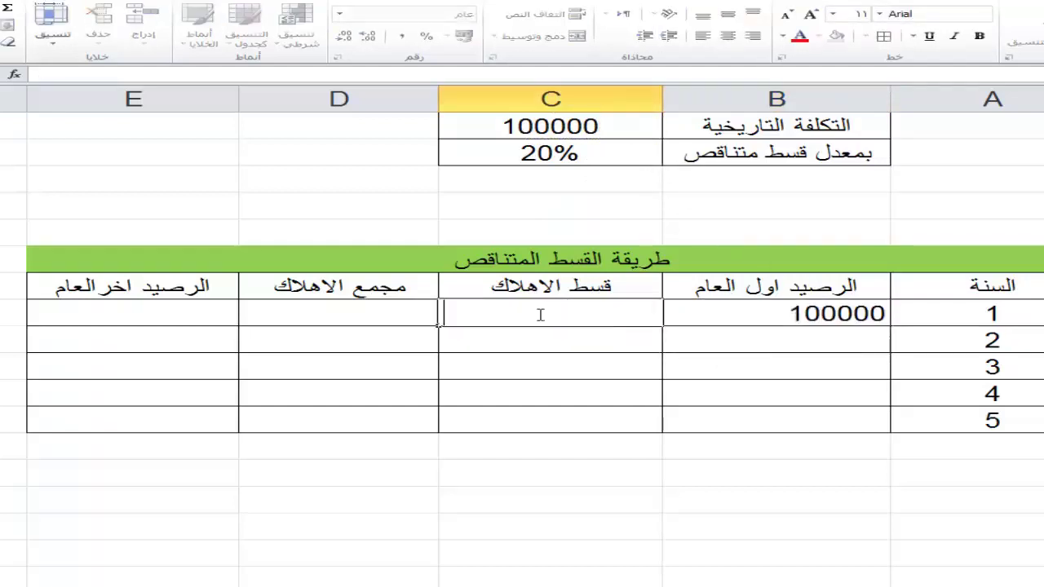
text(=)
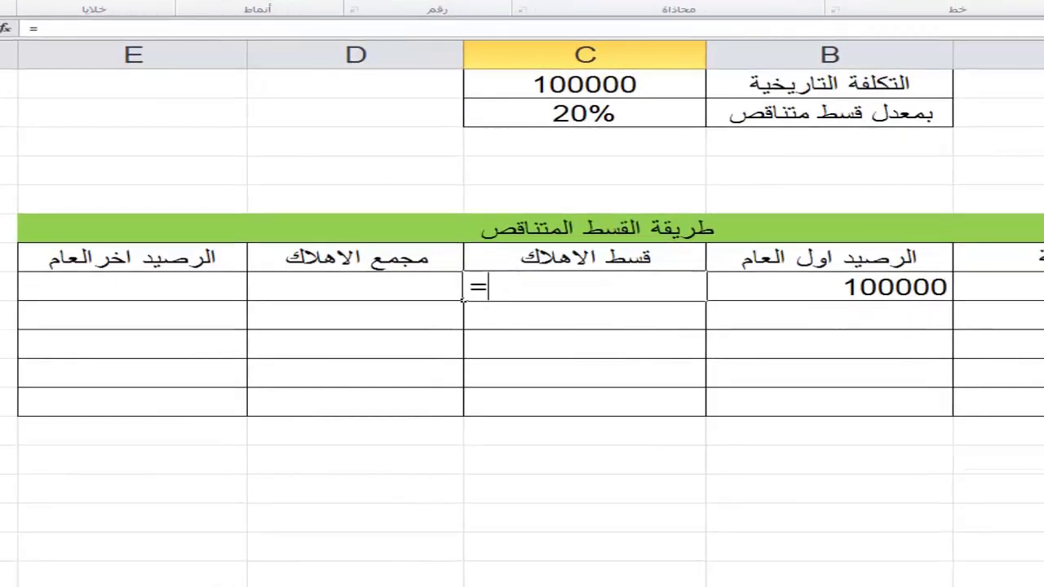
click(852, 286)
text(*)
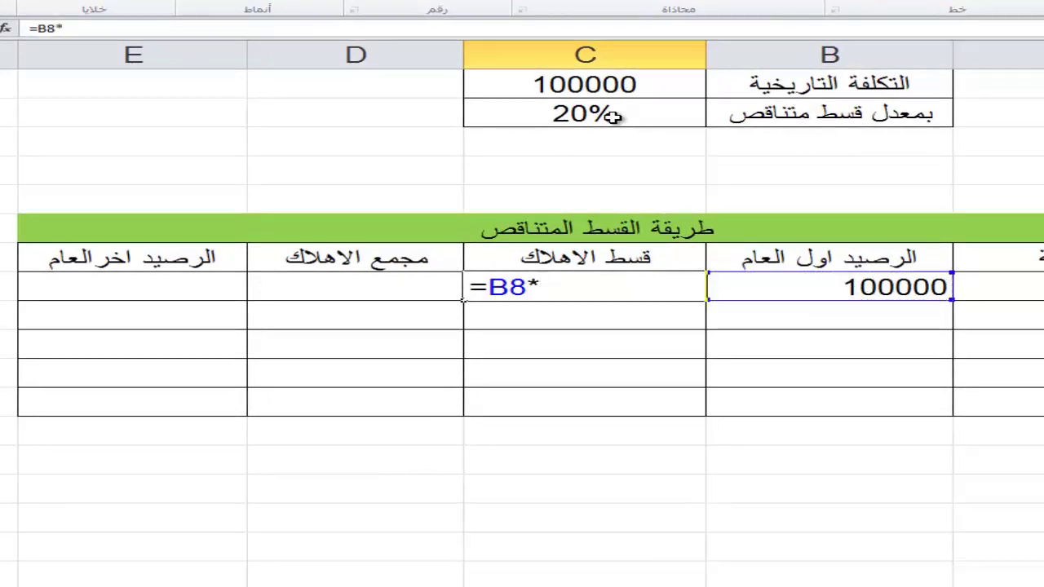
click(486, 114)
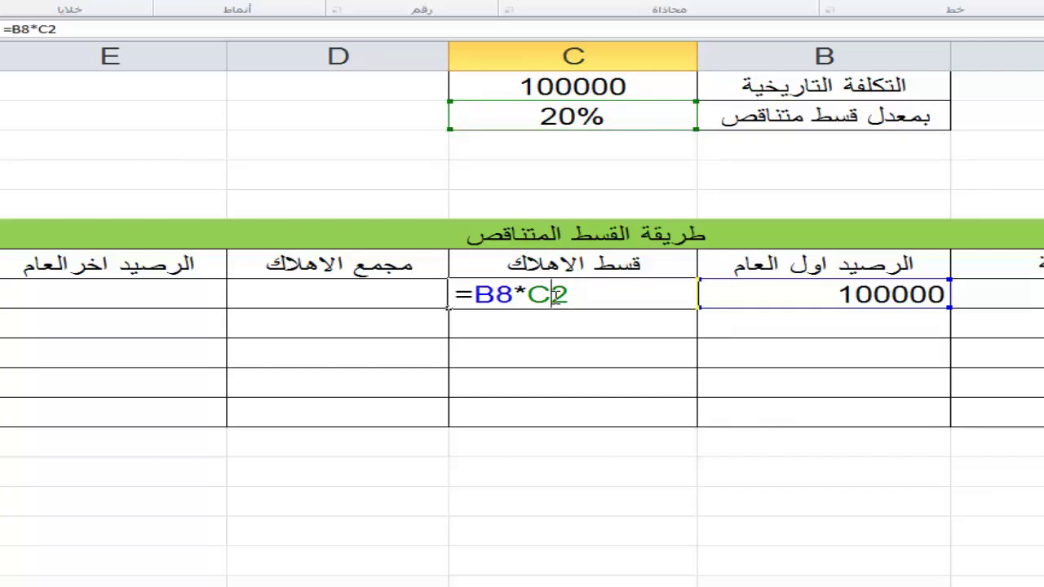
text($)
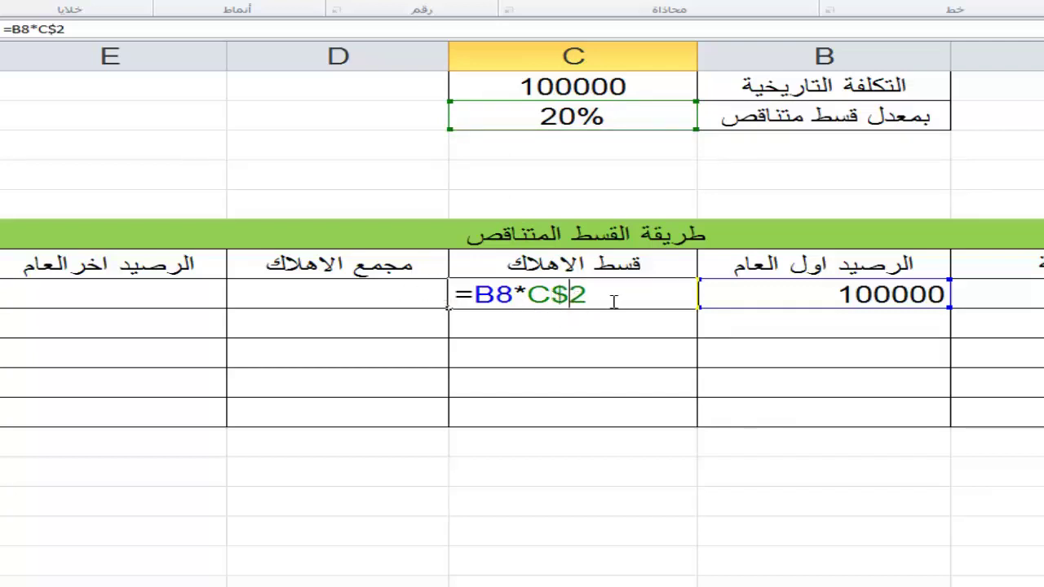
key(Return)
Enter the year 1 accumulated depreciation in D8 as =C8.
click(497, 294)
double_click(388, 294)
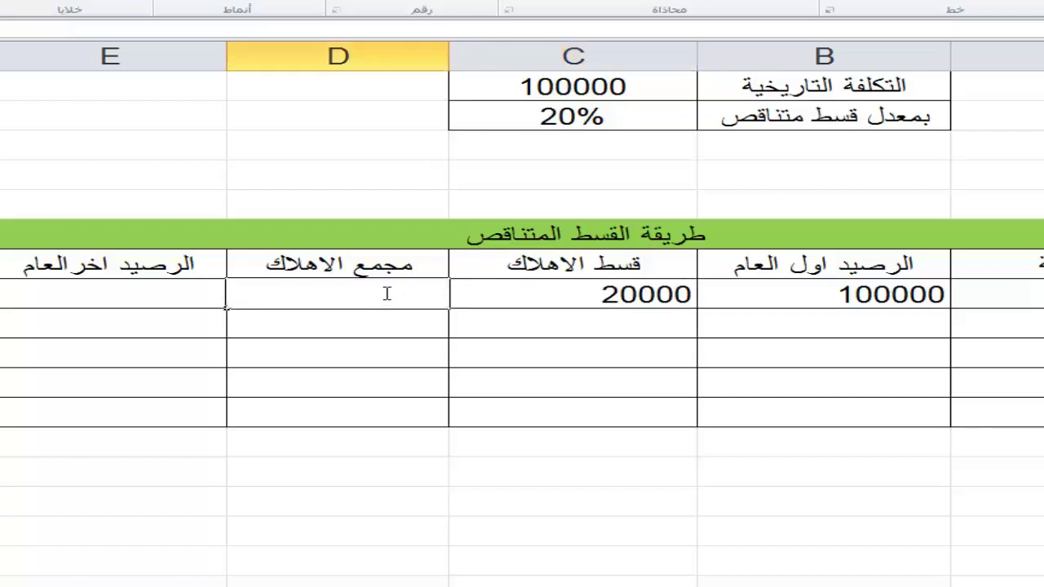
text(=)
click(658, 303)
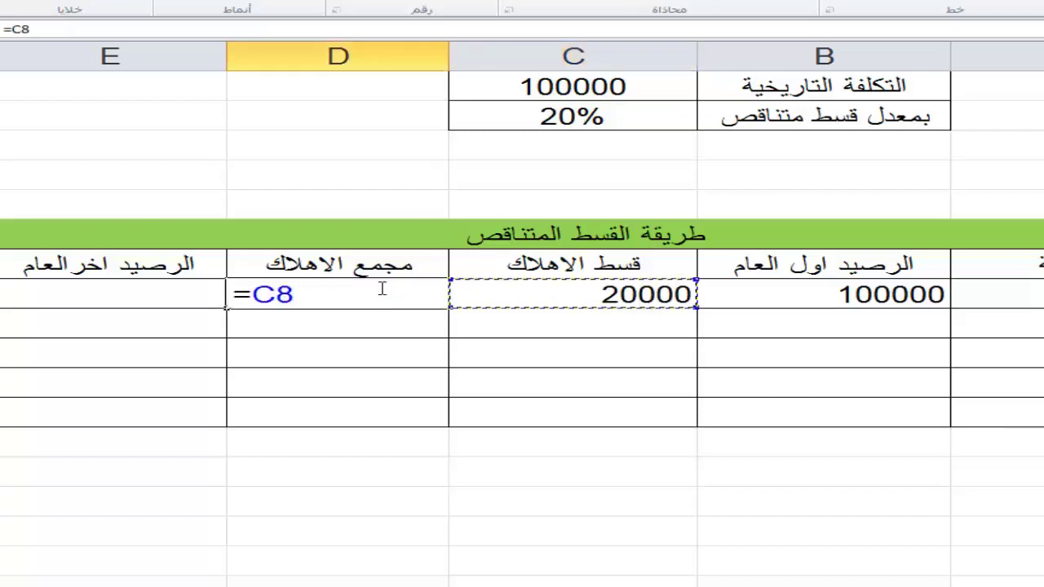
key(Return)
Enter the year 1 closing balance in E8 as =B8-C8, the opening balance minus the installment.
double_click(163, 292)
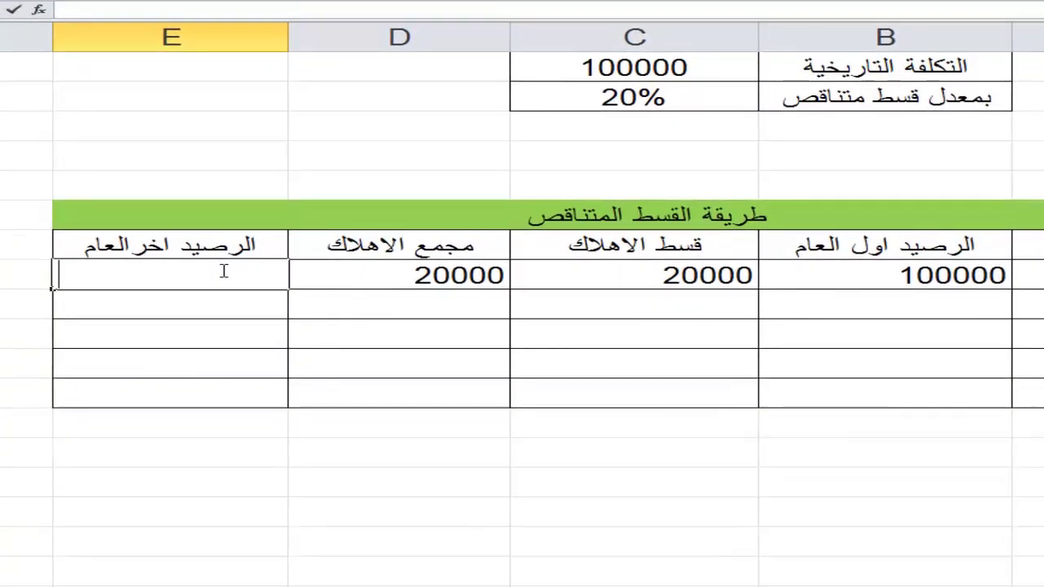
text(=)
click(944, 278)
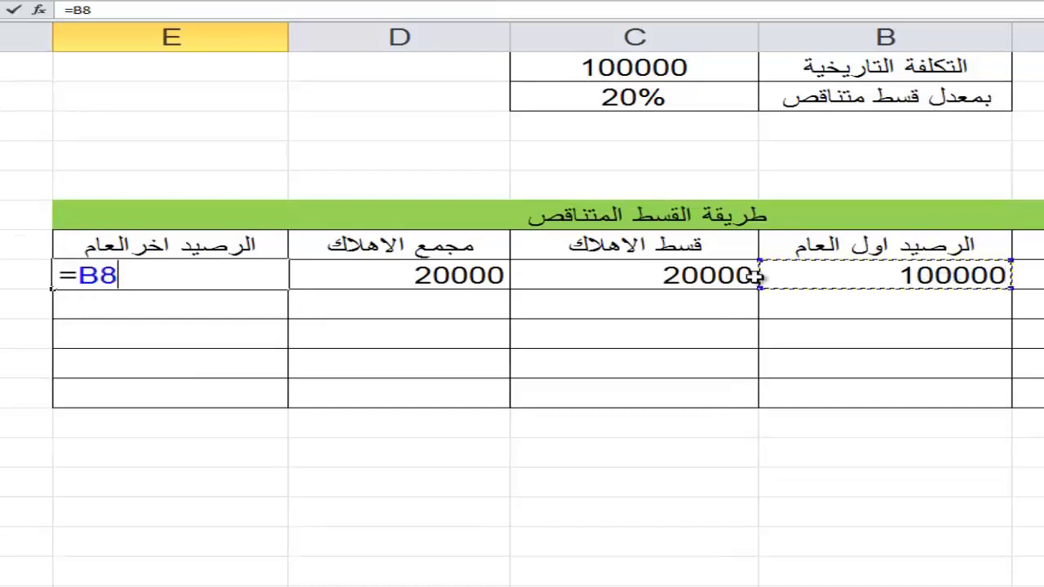
text(-)
click(697, 281)
key(Return)
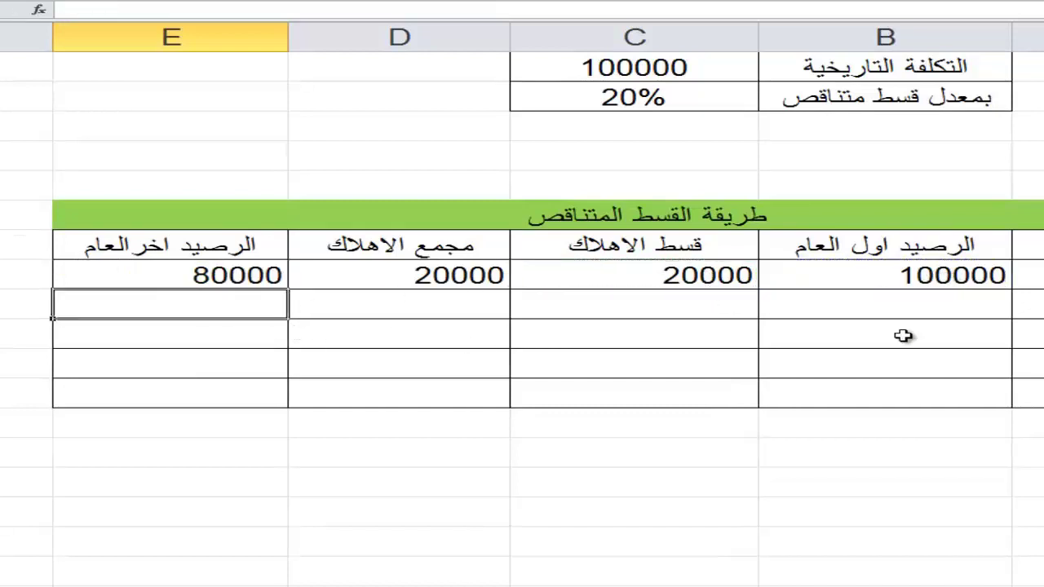
Enter the year 2 opening balance in B9 as =E8, the year 1 closing balance.
click(970, 319)
double_click(956, 301)
text(=)
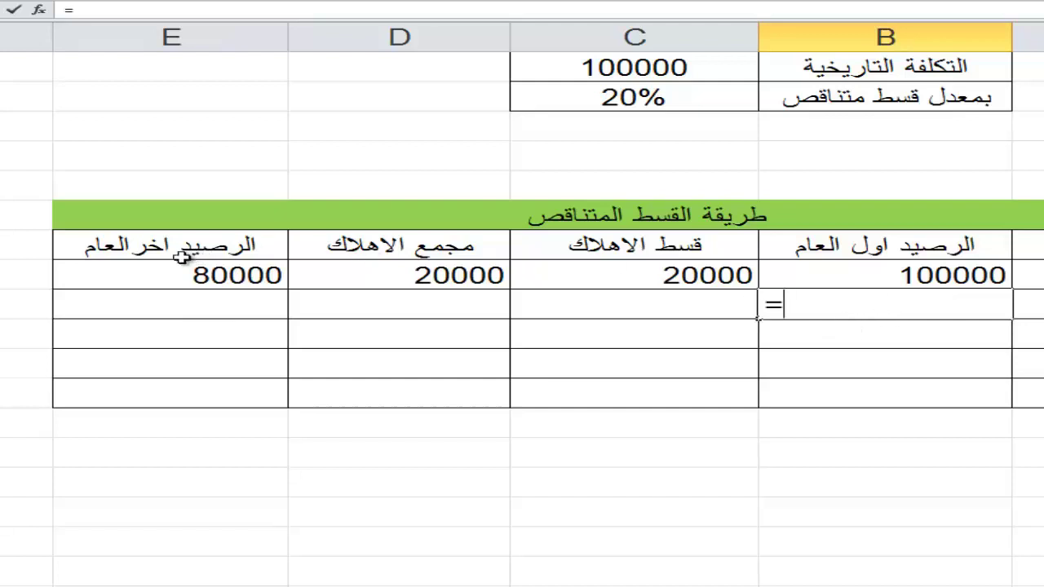
click(157, 278)
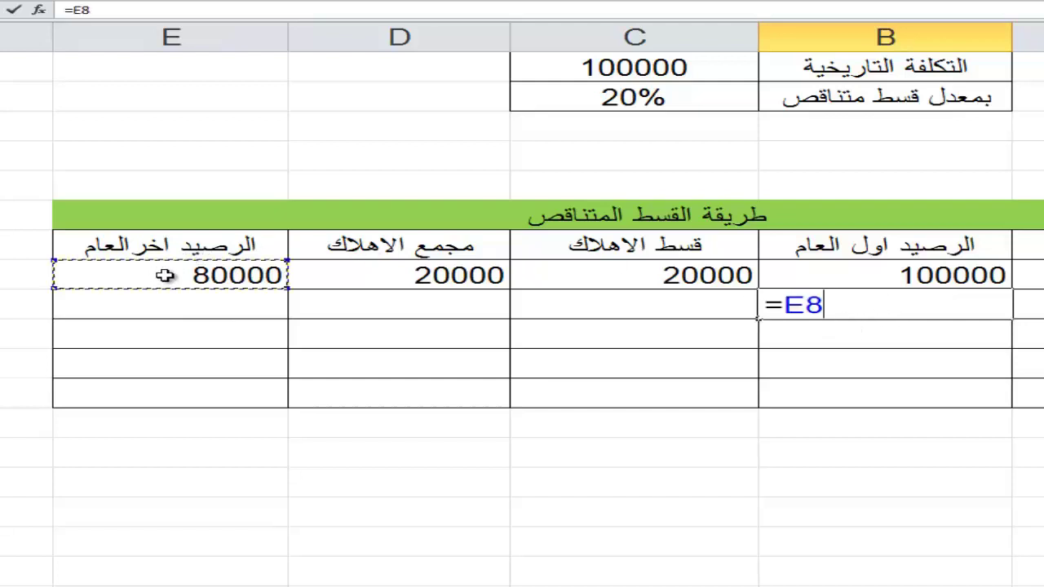
key(Return)
Copy the declining installment formula from C8 down to the year 2 cell C9.
click(650, 308)
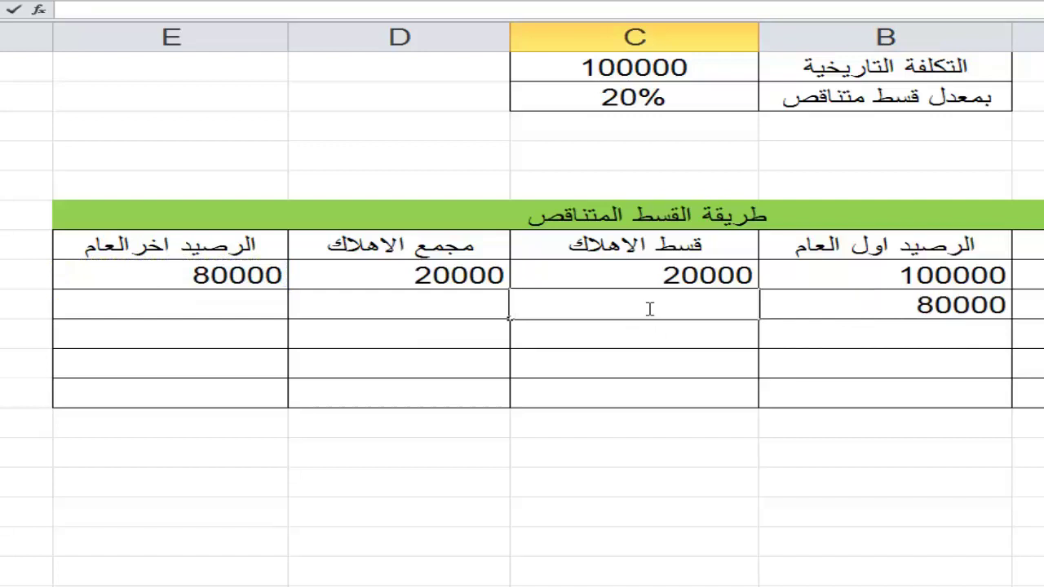
click(539, 273)
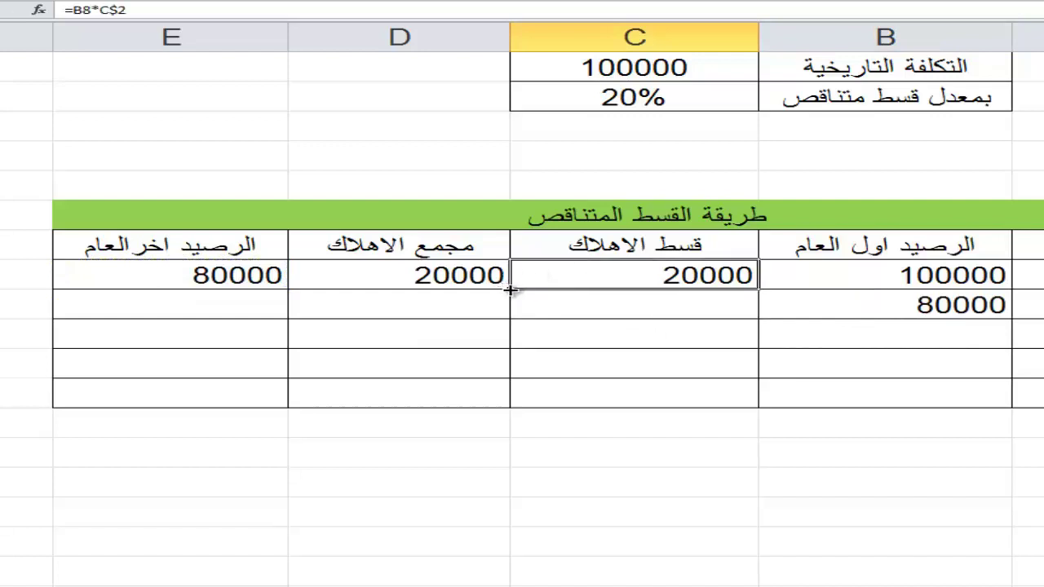
drag(509, 289, 634, 315)
click(522, 301)
Enter the year 2 accumulated depreciation in D9 as =D8+C9, the previous accumulation plus the current installment.
double_click(403, 303)
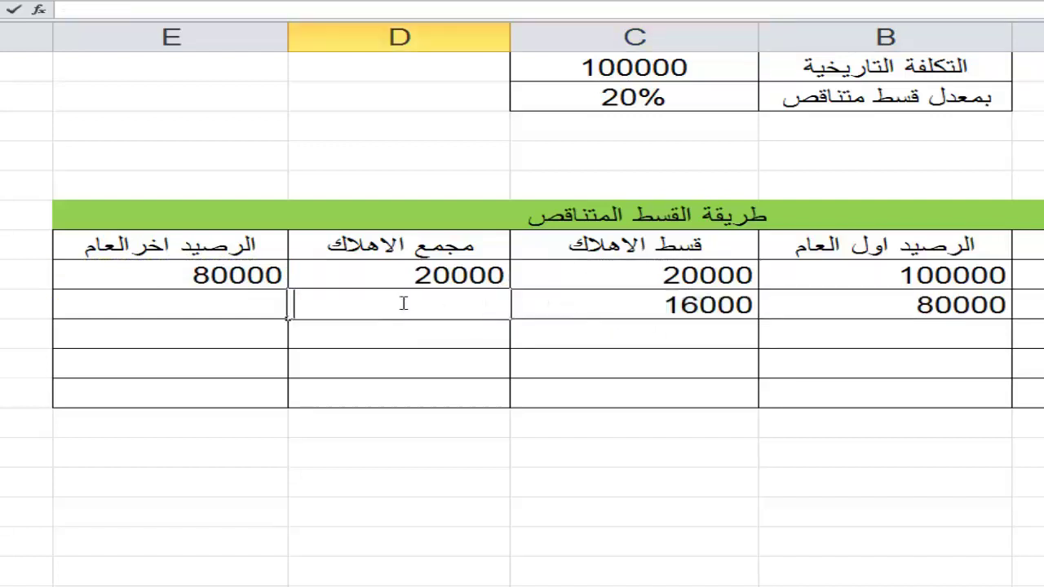
text(=)
click(373, 275)
text(+)
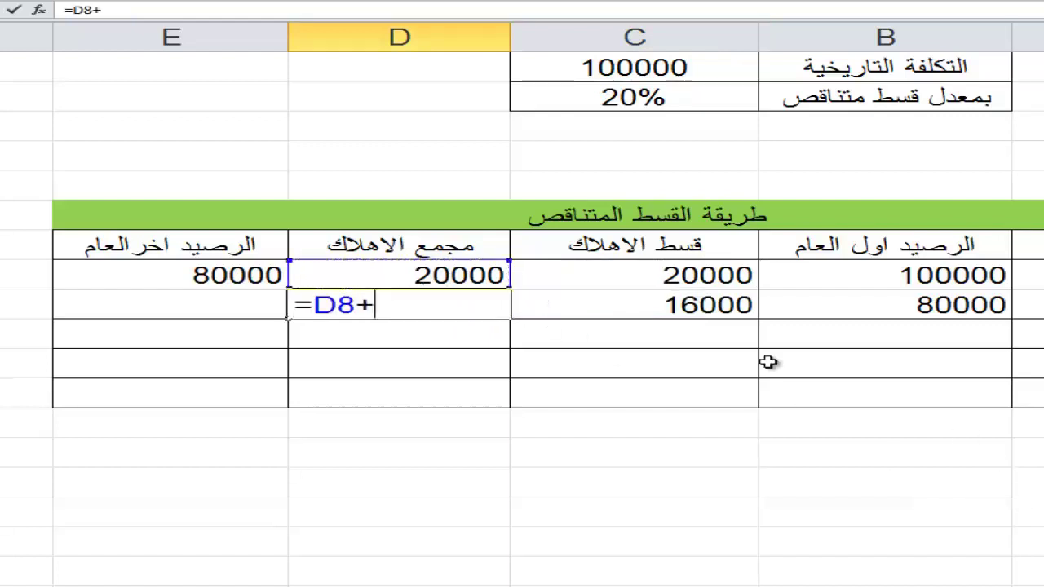
click(644, 301)
key(Tab)
Copy the closing balance formula from E8 to E9 and fill the year 2 row B9:E9 down through year 5.
double_click(177, 295)
click(160, 271)
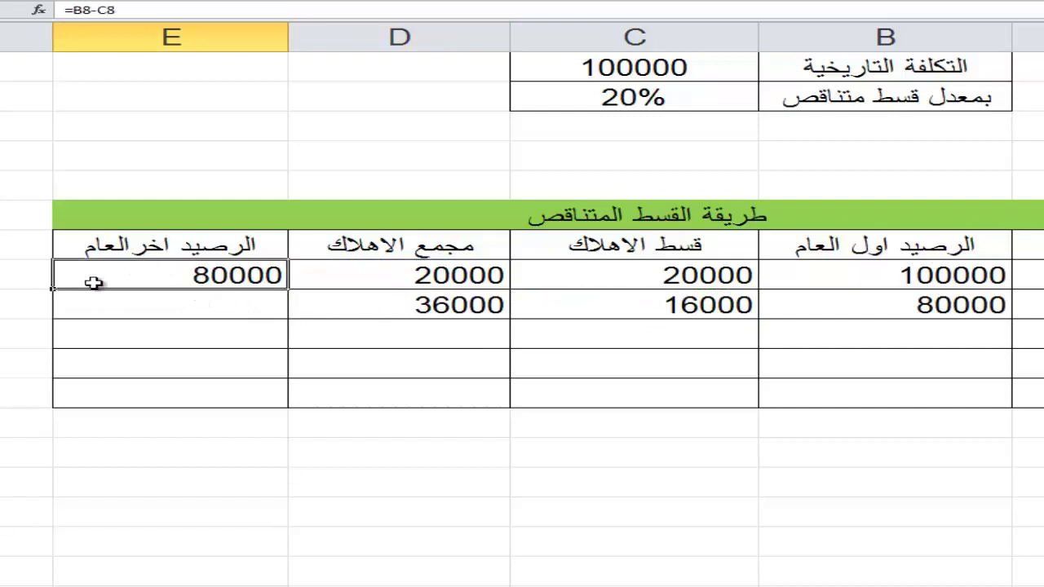
drag(54, 287, 54, 313)
drag(858, 296, 164, 303)
drag(49, 317, 93, 398)
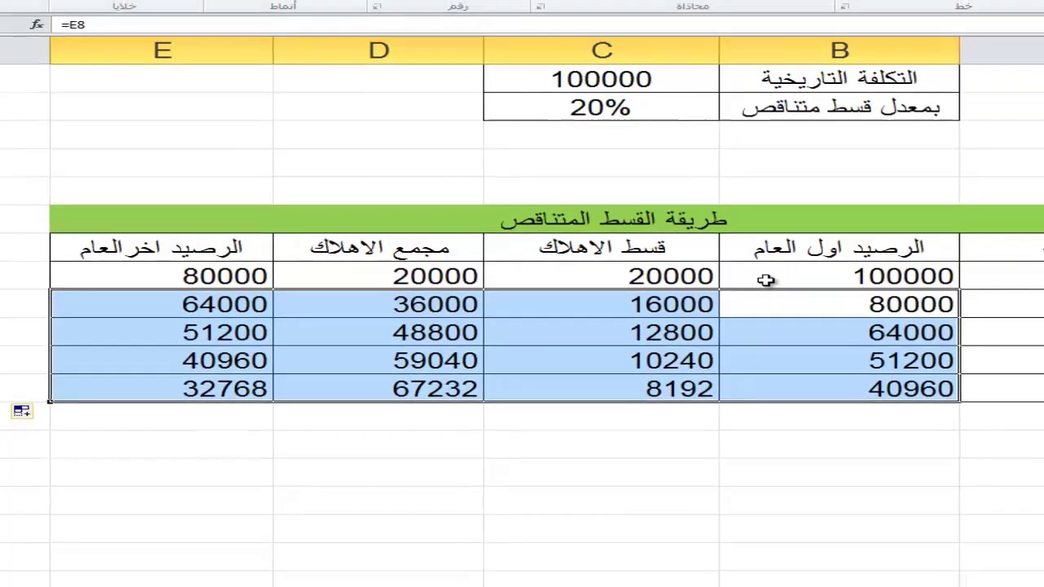
Insert a clustered column chart of the declining installments, using the year column A7:A12 and the installment column C7:C12.
click(831, 277)
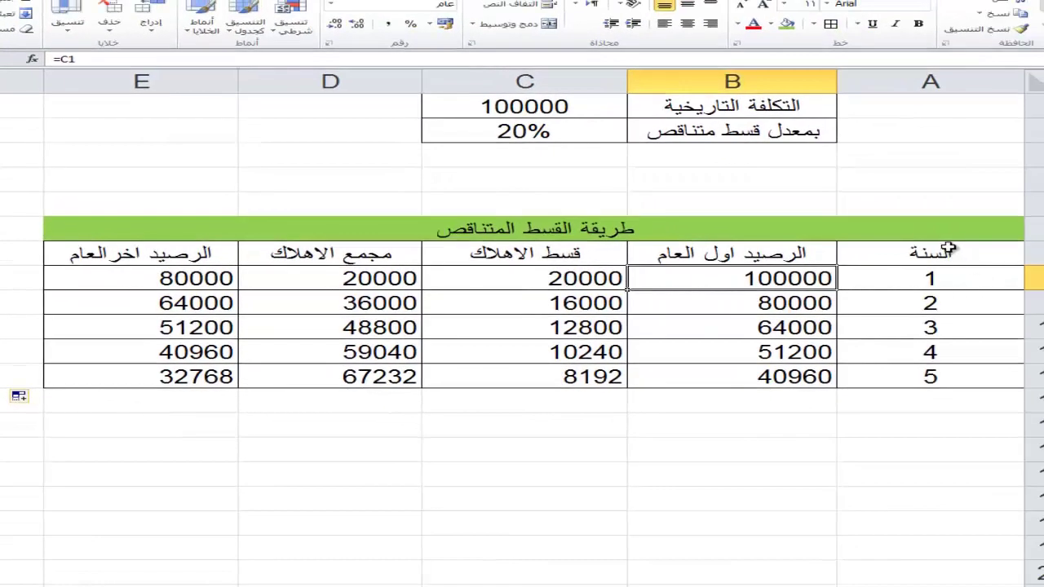
drag(949, 249, 935, 377)
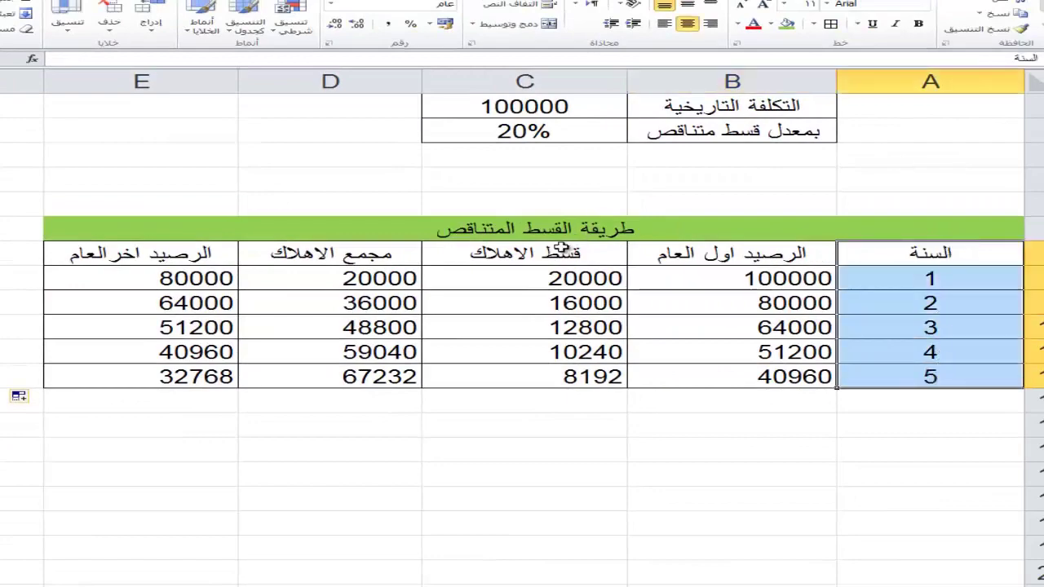
drag(561, 249, 571, 376)
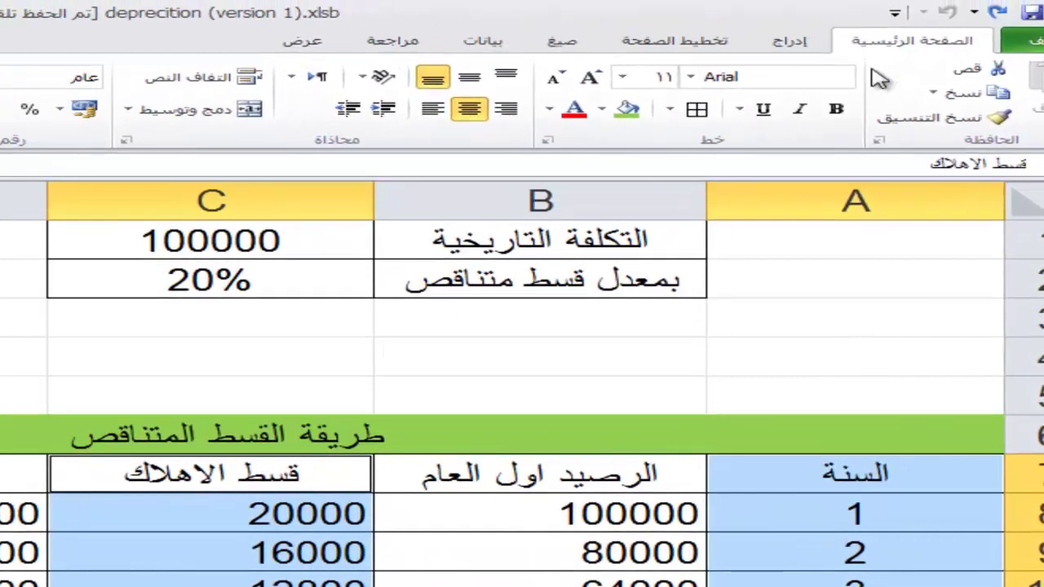
click(791, 40)
click(531, 90)
click(422, 264)
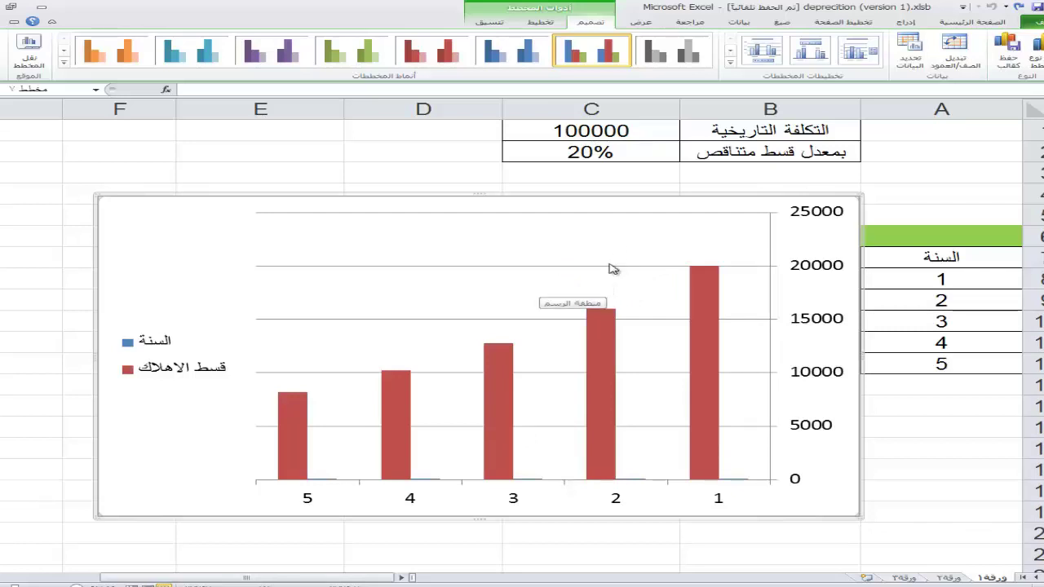
click(654, 221)
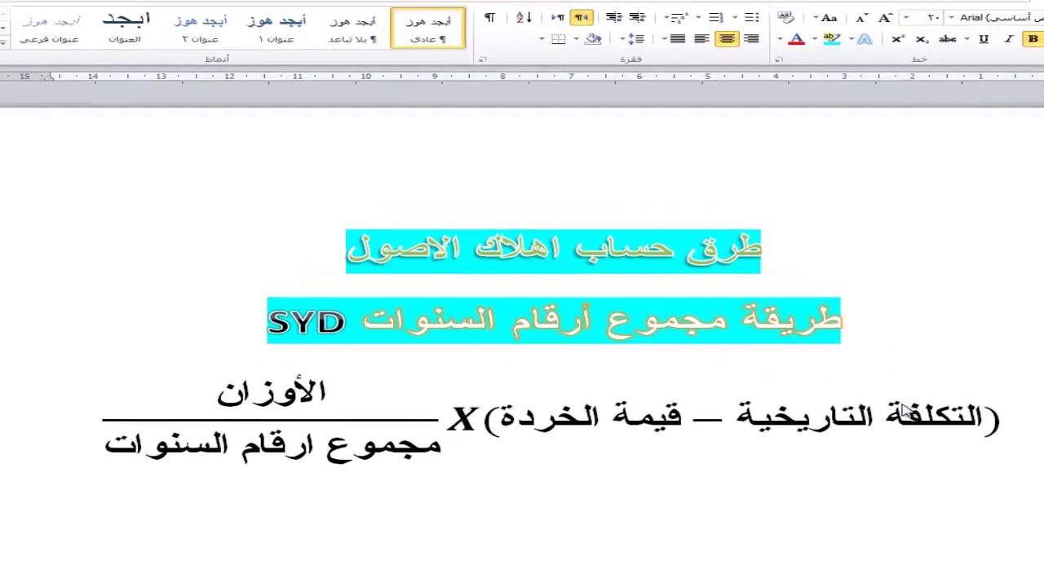
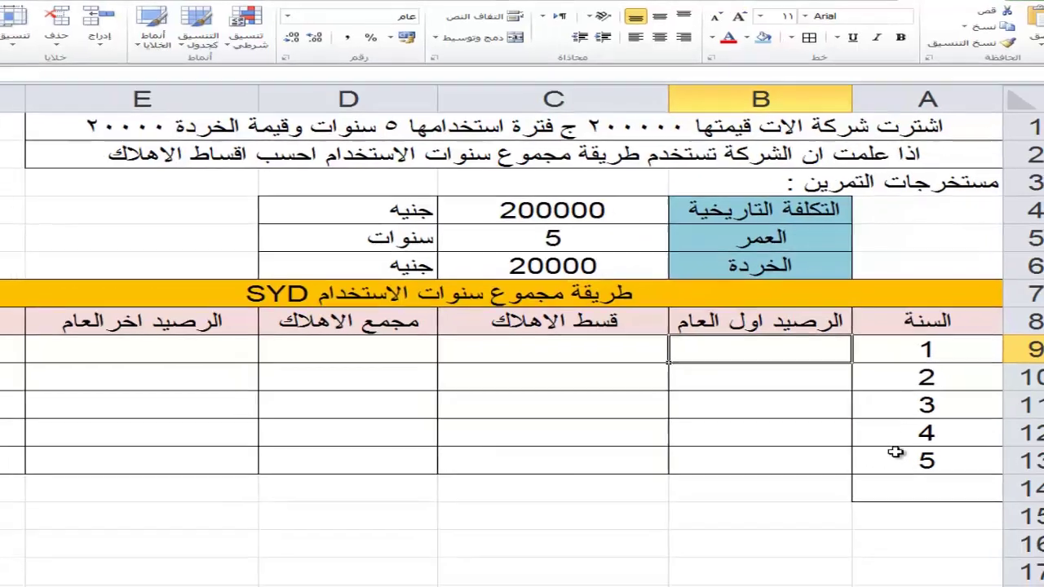
Examine the year numbers in A9:A13 against their matching weights in F9:F13 of the SYD table.
drag(882, 361, 867, 487)
drag(930, 435, 934, 411)
click(935, 411)
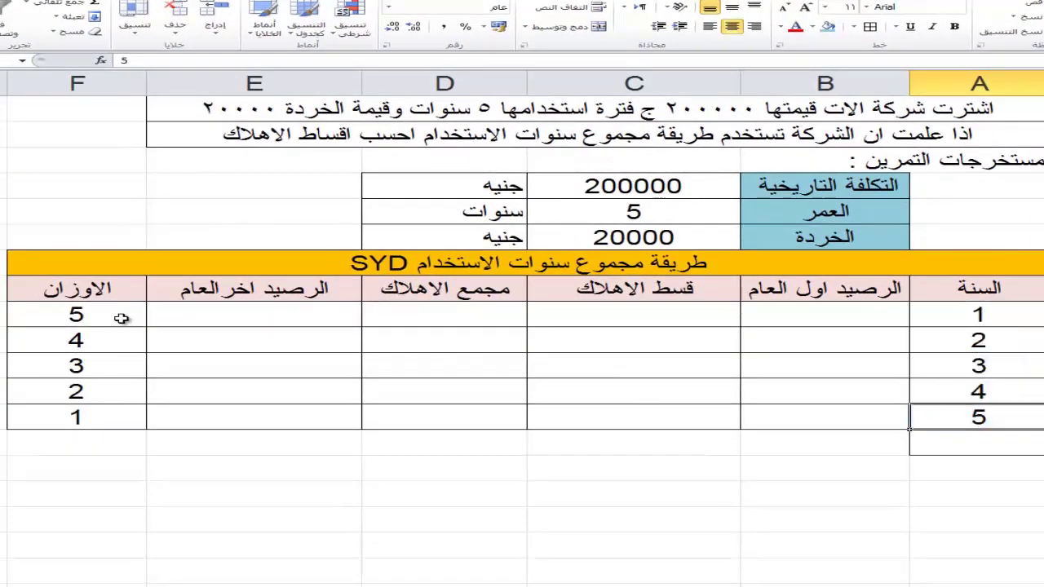
drag(121, 318, 85, 420)
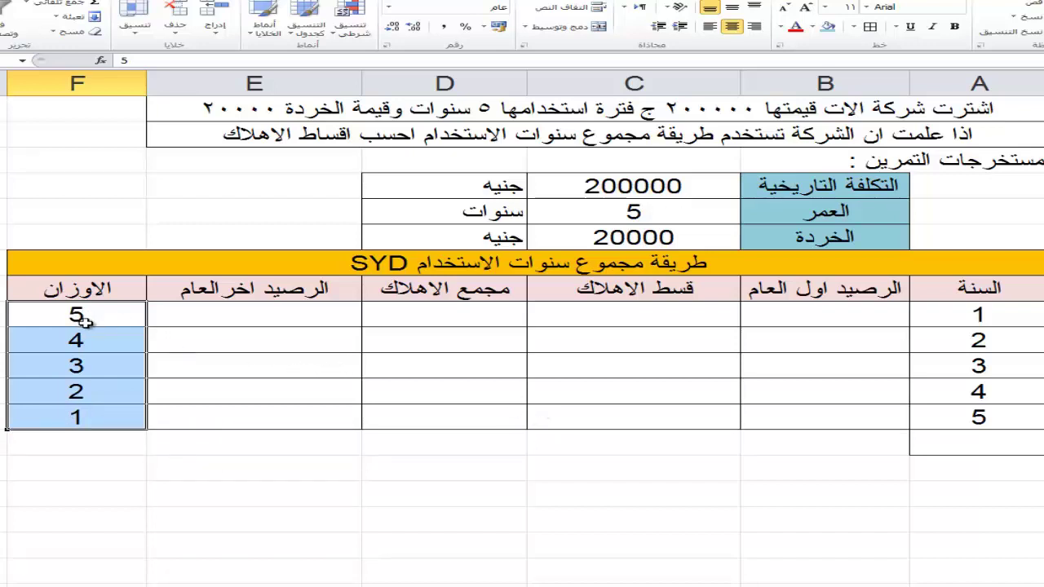
double_click(970, 308)
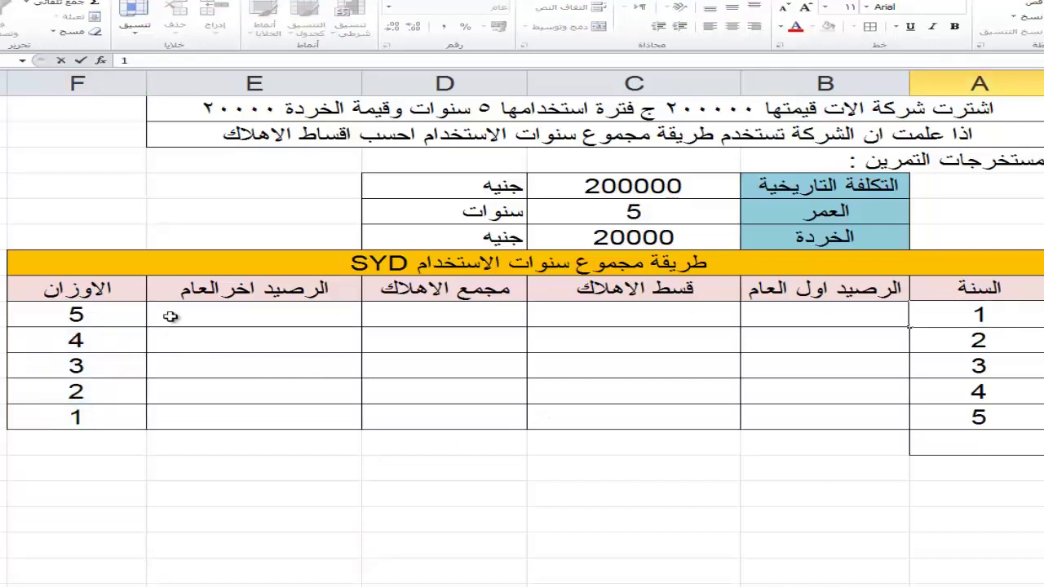
click(113, 320)
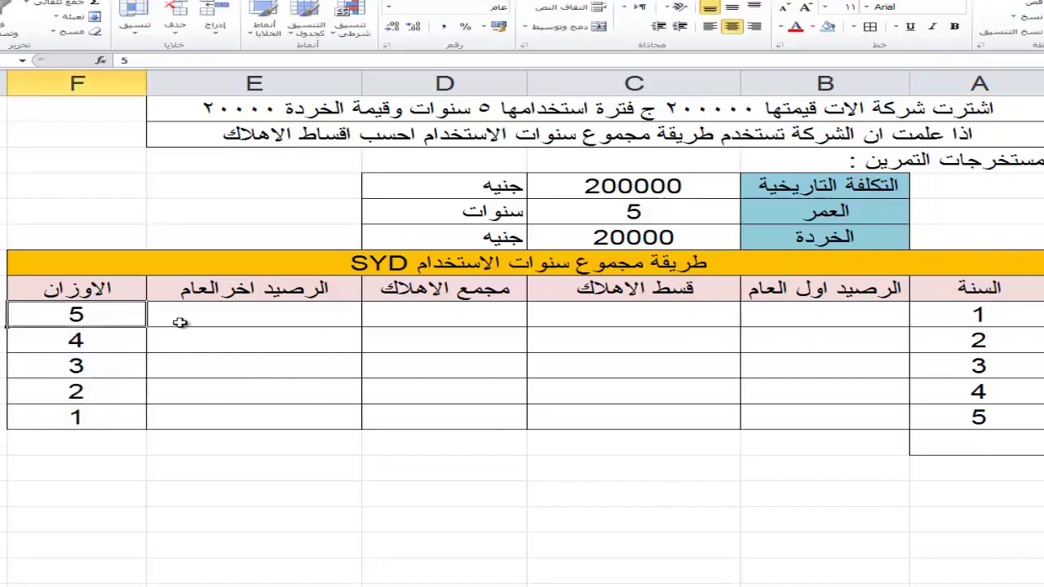
click(978, 319)
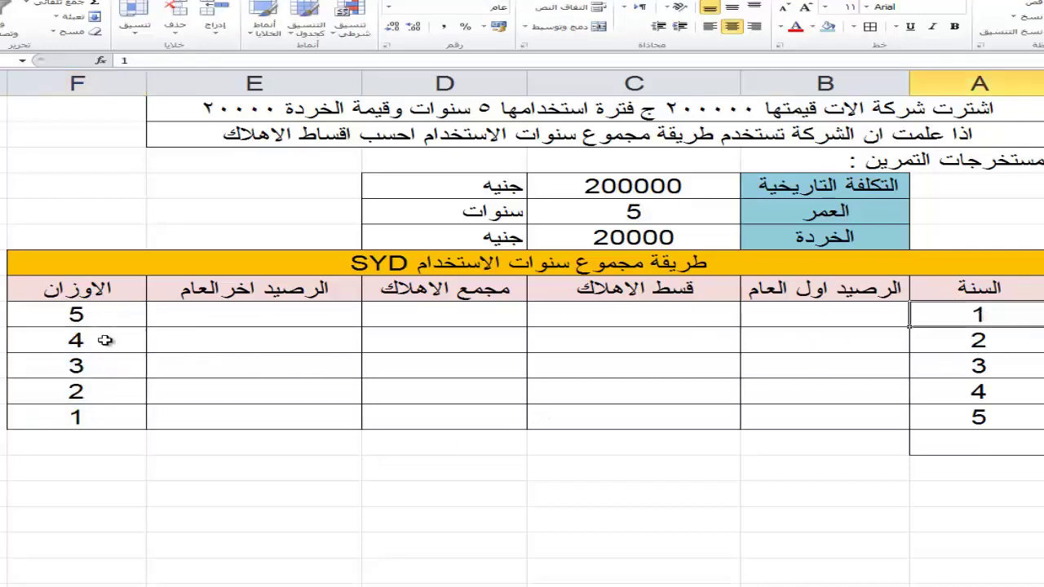
click(969, 341)
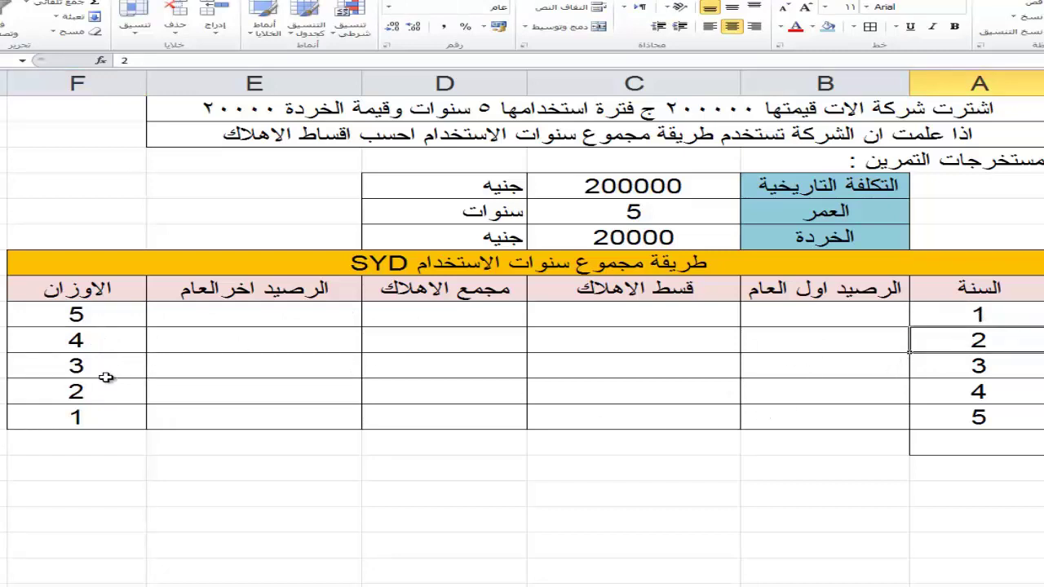
click(72, 343)
click(82, 371)
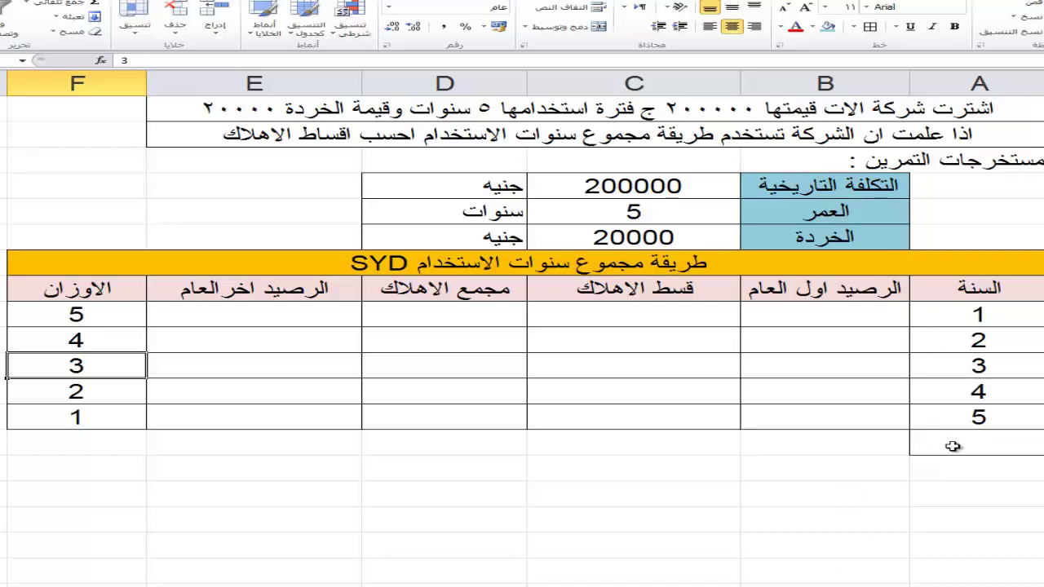
Total the year numbers A9:A13 in A14 with AutoSum.
click(951, 313)
click(944, 337)
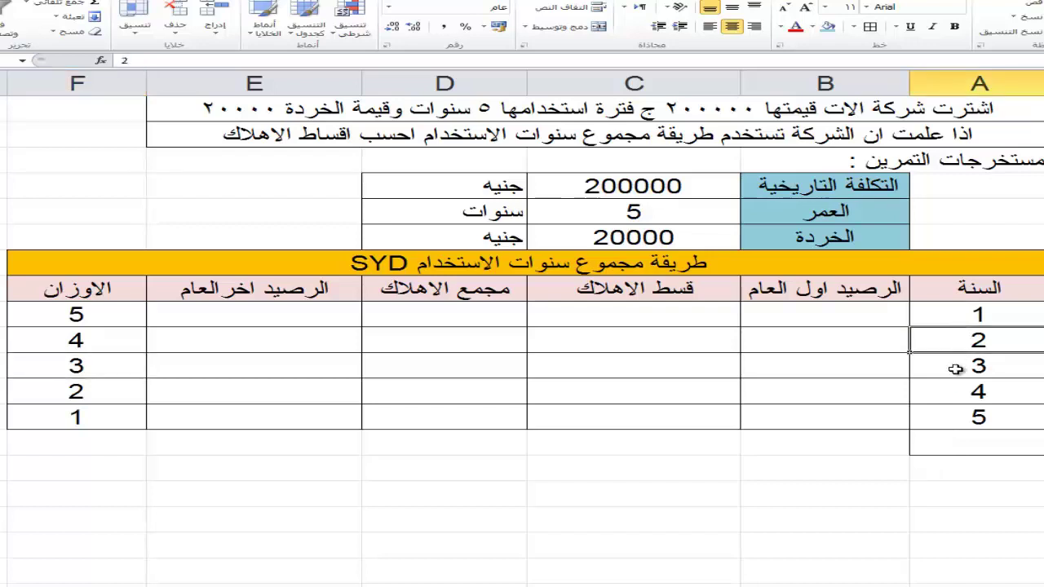
click(956, 368)
click(952, 394)
click(949, 418)
click(948, 445)
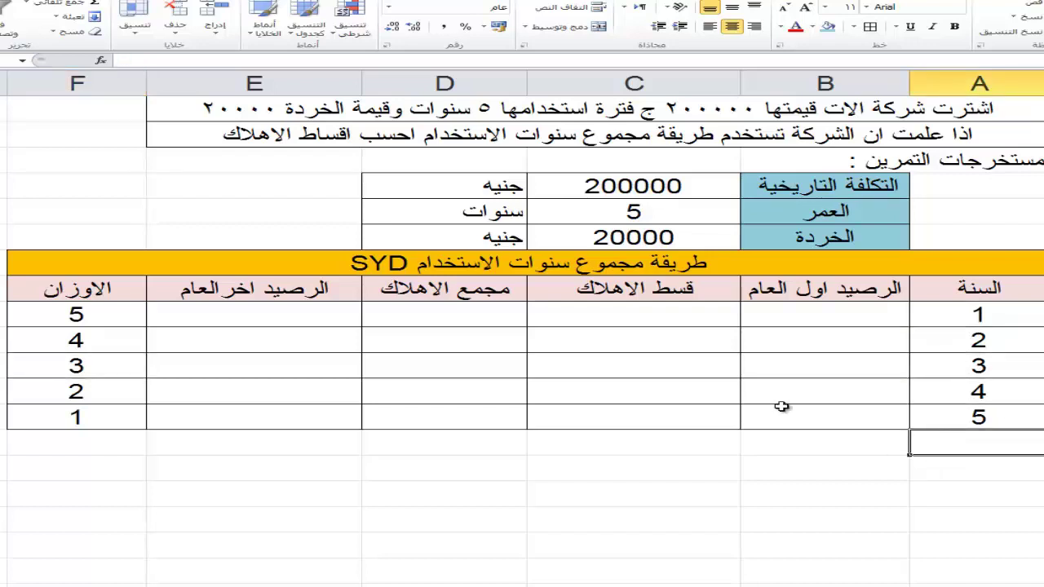
drag(969, 314, 970, 417)
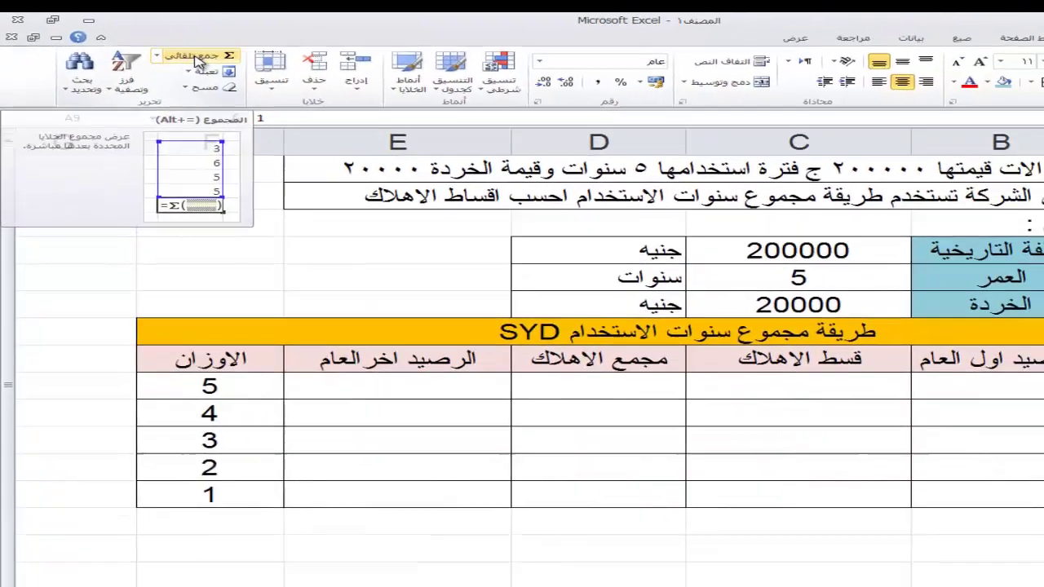
click(232, 75)
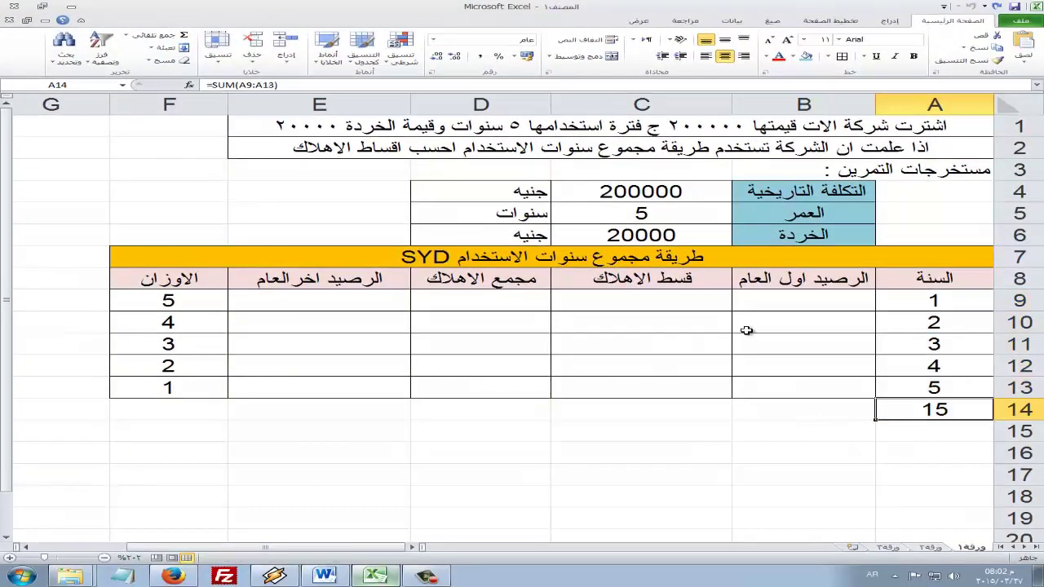
Enter the year 1 opening balance in B9 as =C4, the historical cost.
click(793, 303)
double_click(787, 303)
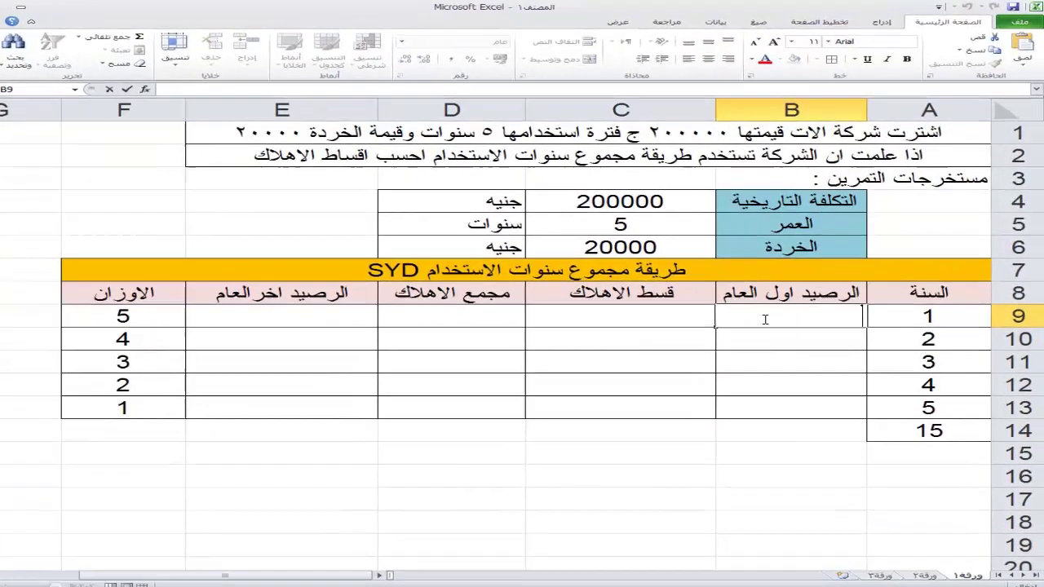
text(=)
click(644, 191)
key(Return)
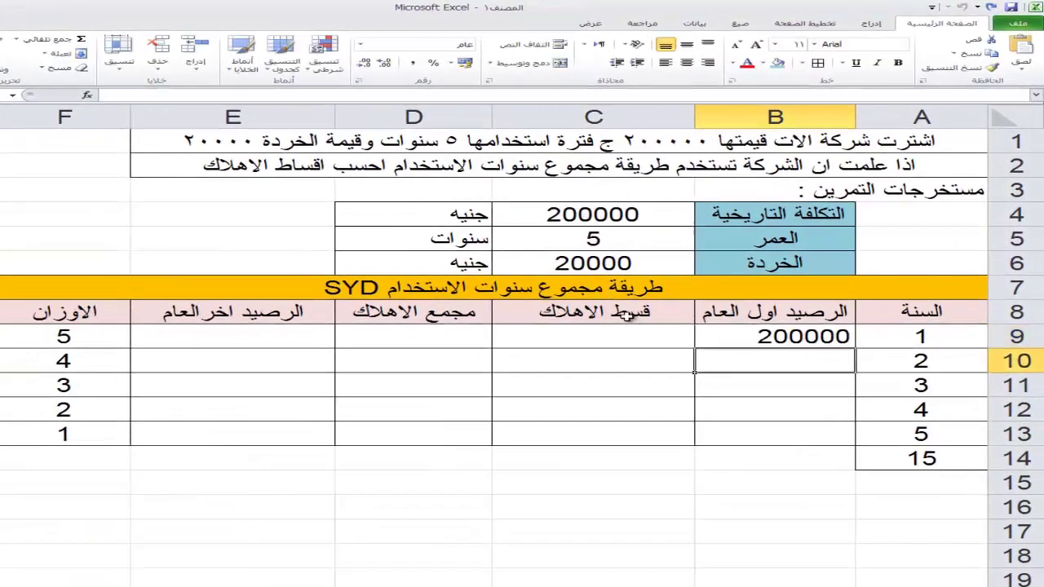
Build the year 1 installment formula =C4-C6*F9/A14 in C9, consulting the SYD formula in the Word document.
click(689, 334)
text(=)
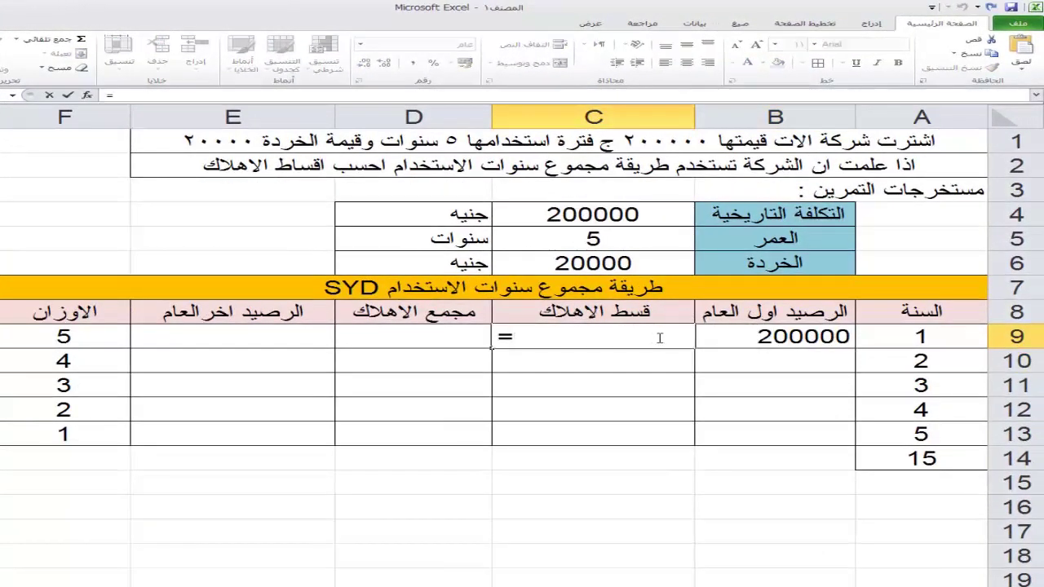
key(alt+Tab)
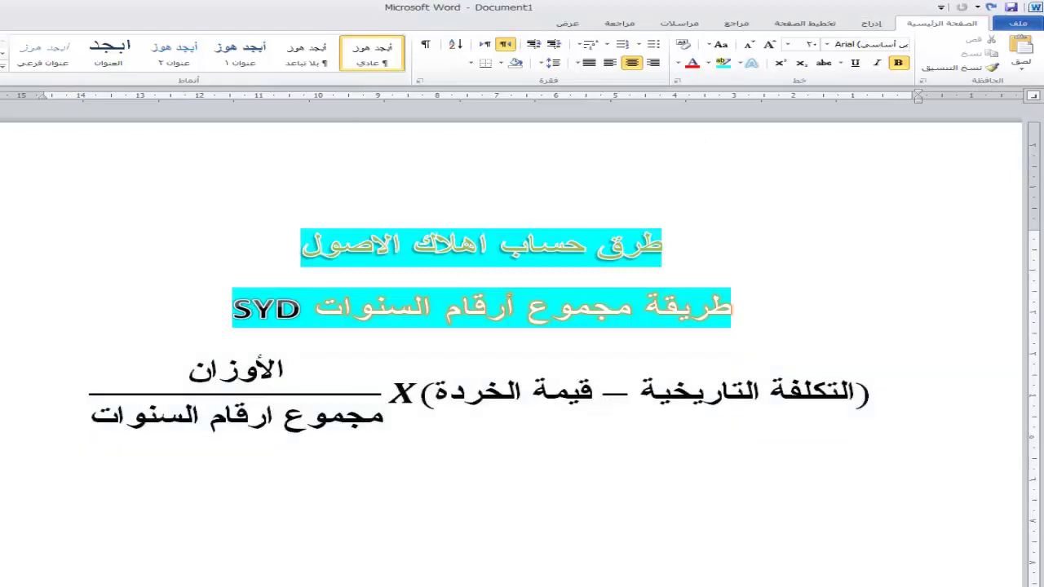
key(alt+Tab)
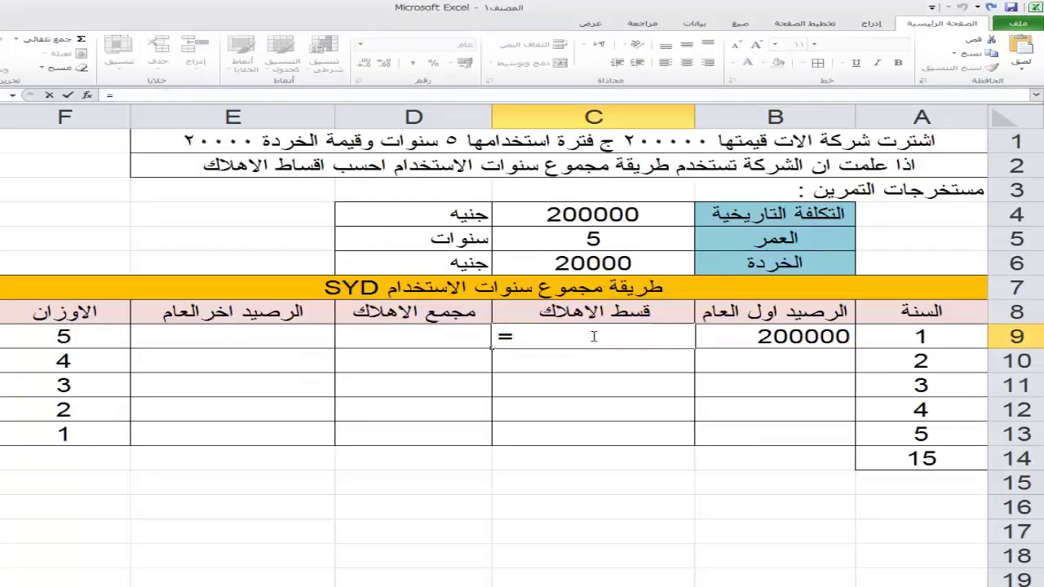
click(628, 215)
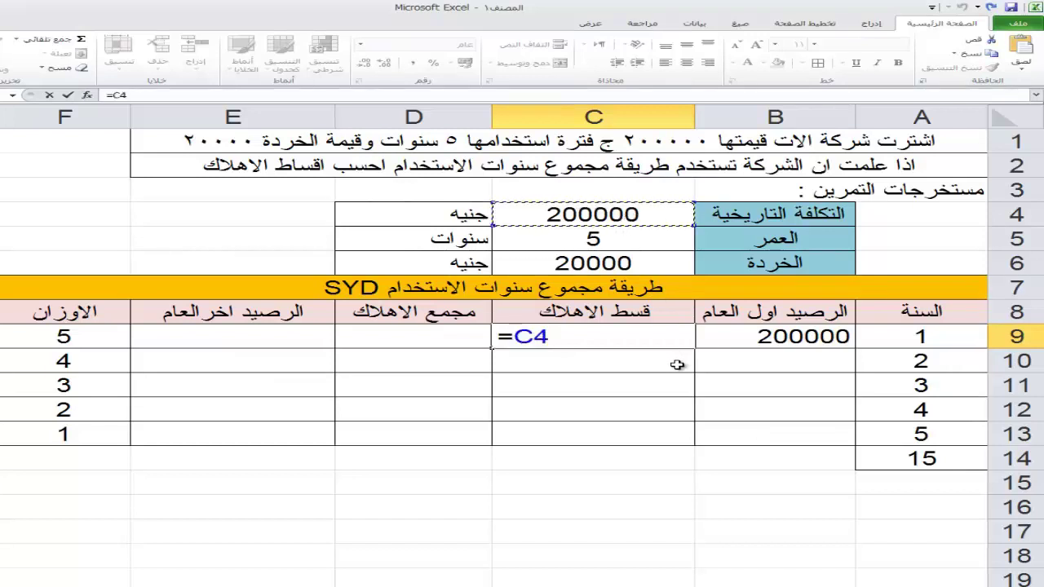
text(-)
click(605, 261)
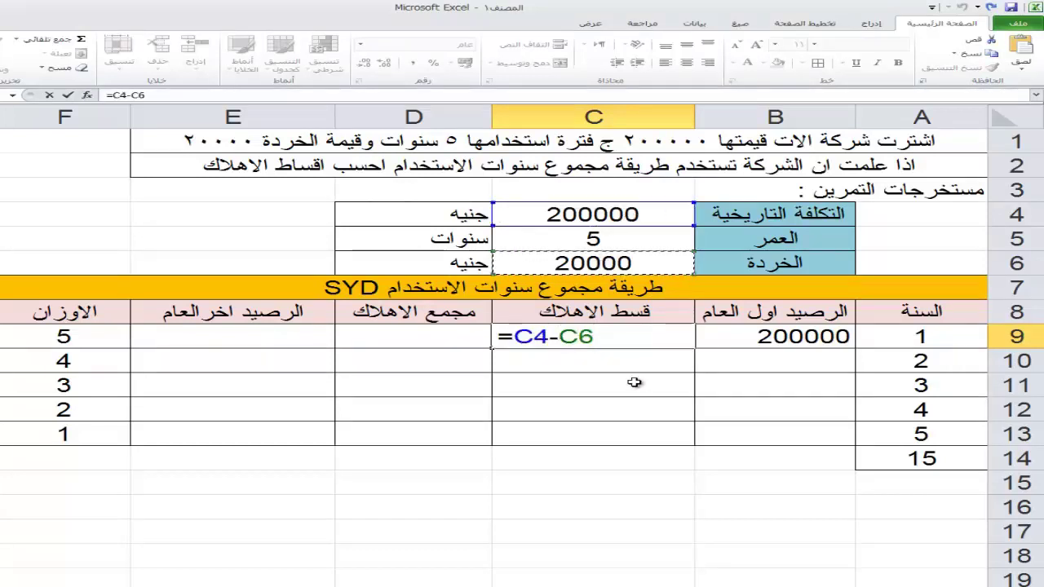
text(*)
click(90, 339)
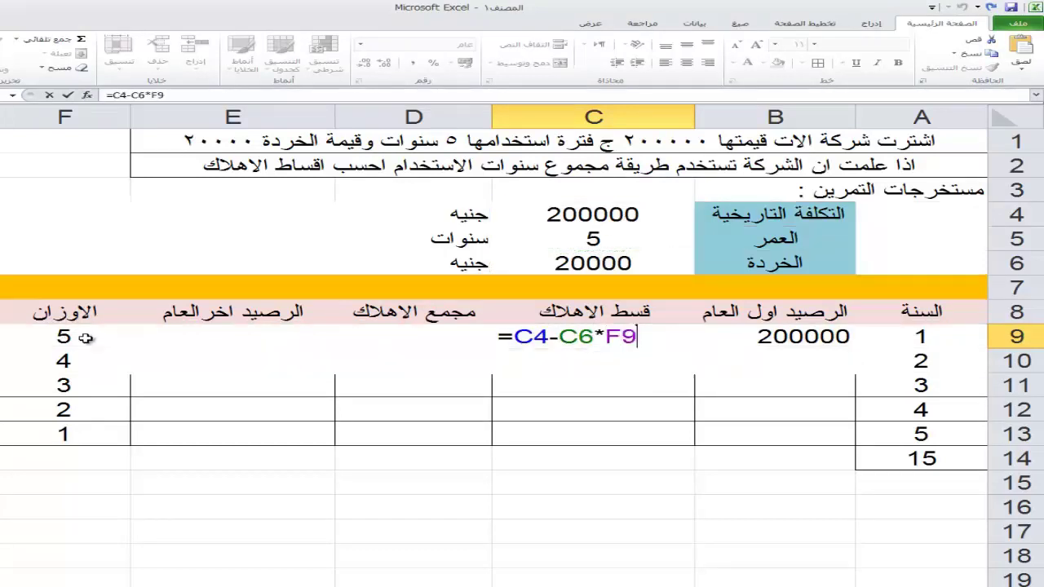
text(/)
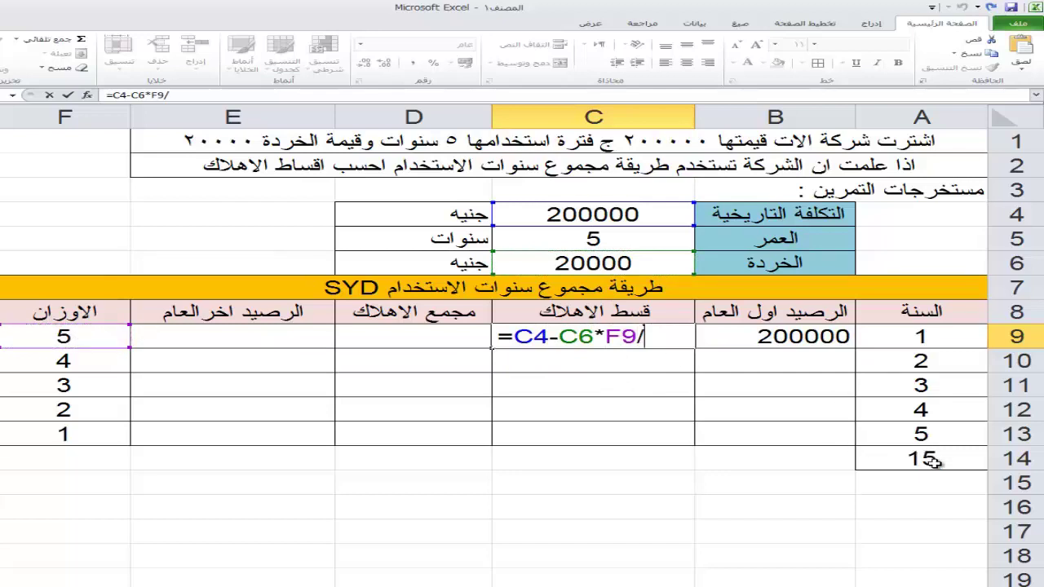
click(925, 459)
Add parentheses around C4-C6 so the C9 installment formula reads =(C4-C6)*F9/A14.
click(598, 338)
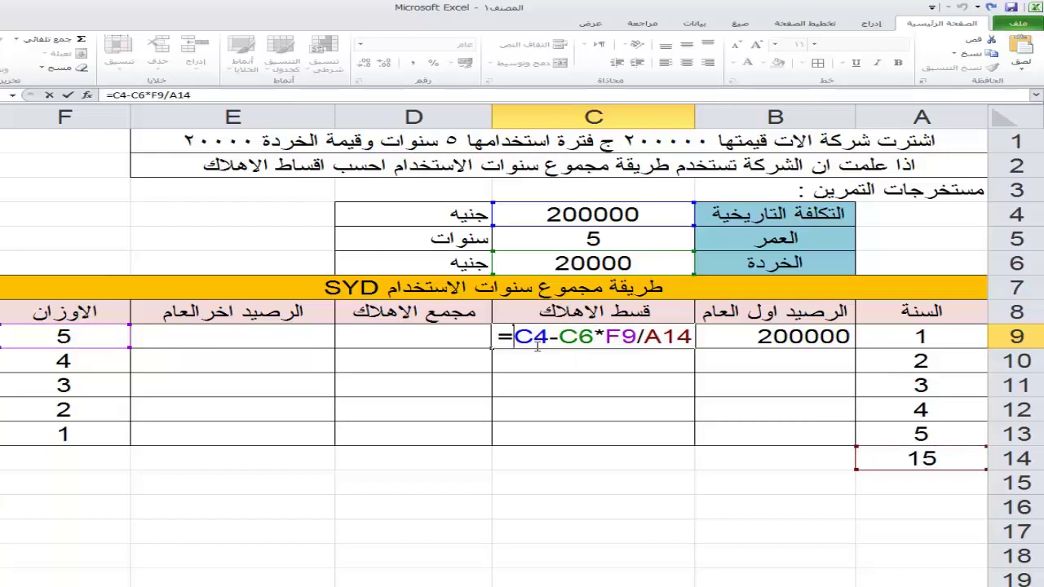
text(()
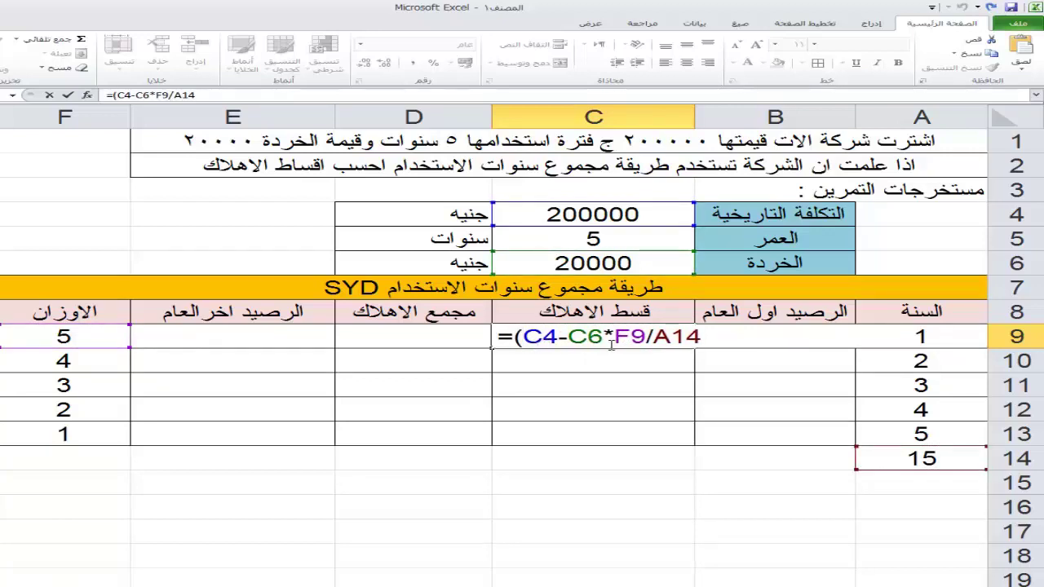
click(611, 337)
text())
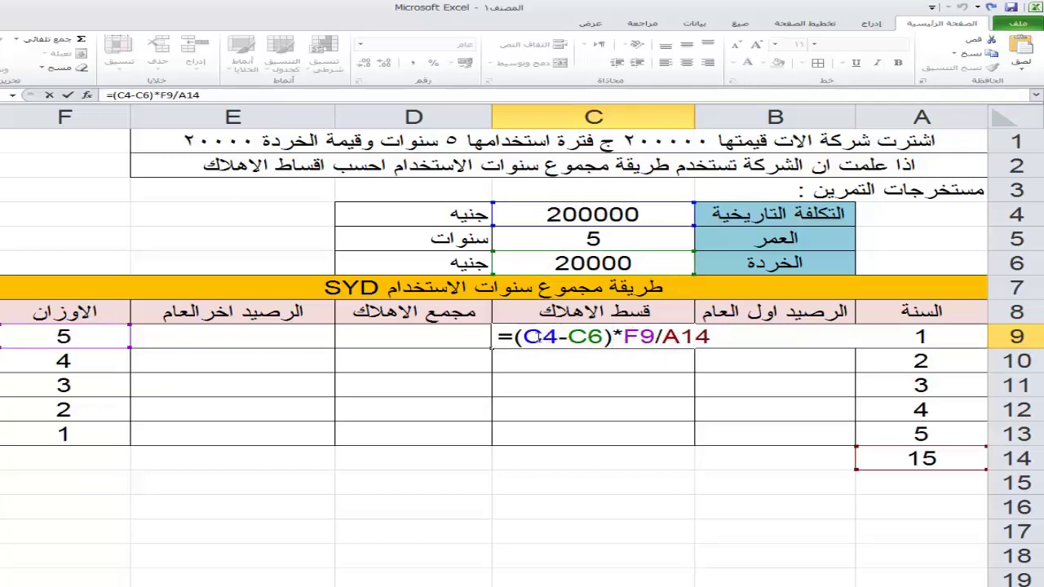
Fix the row references of cost, scrap value and years total, entering C9 as =(C$4-C$6)*F9/A$14.
click(538, 337)
text($)
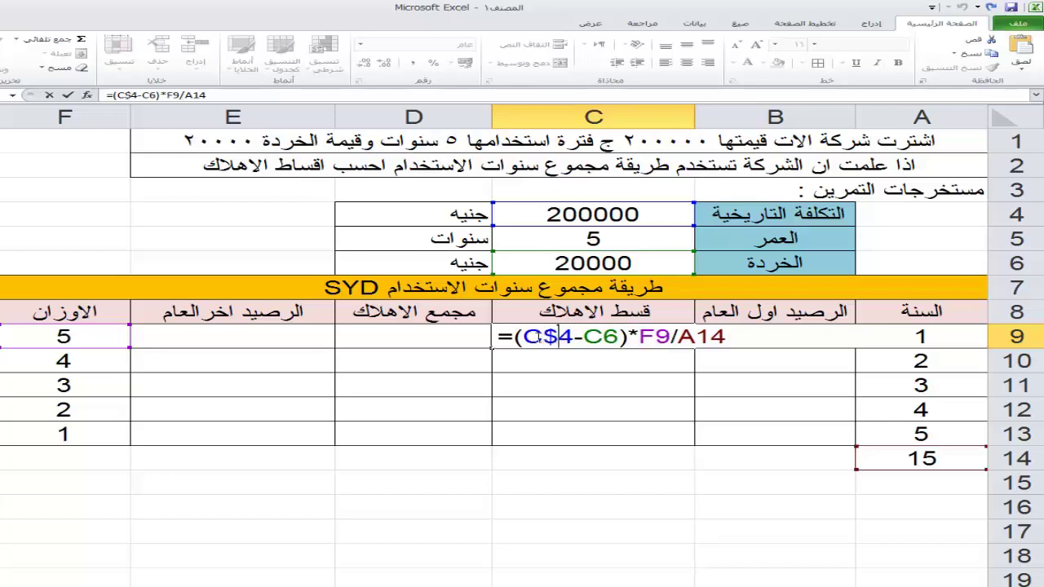
click(604, 337)
text($)
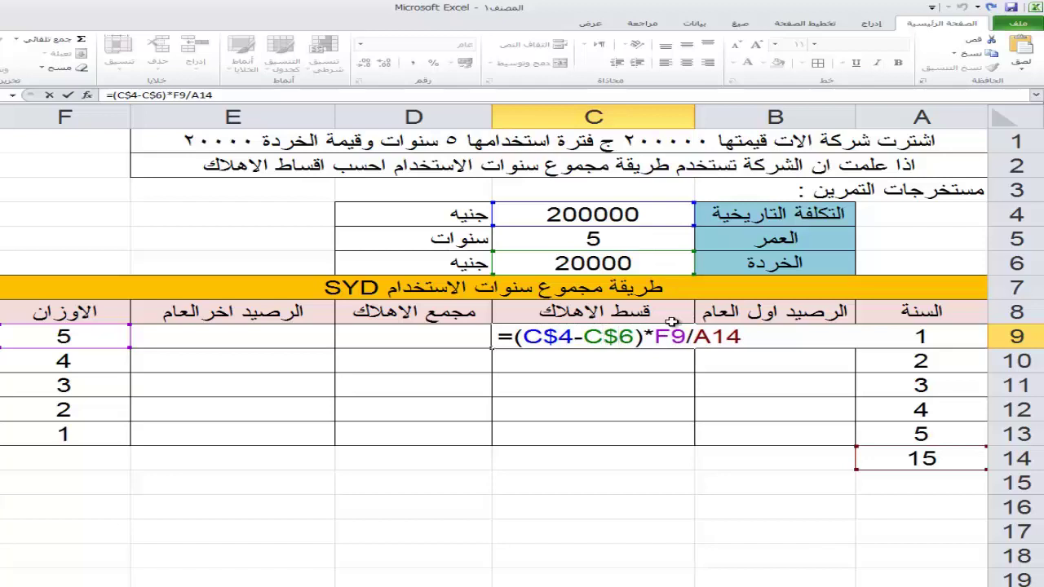
click(716, 336)
text($)
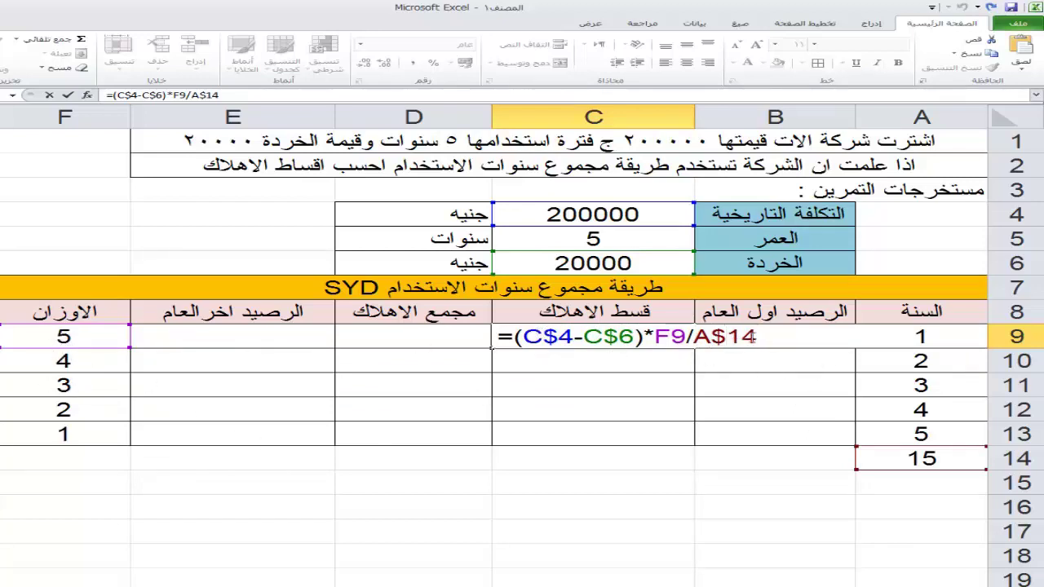
key(Return)
click(540, 341)
Enter the year 1 accumulated depreciation in D9 as =C9, the first installment.
click(416, 346)
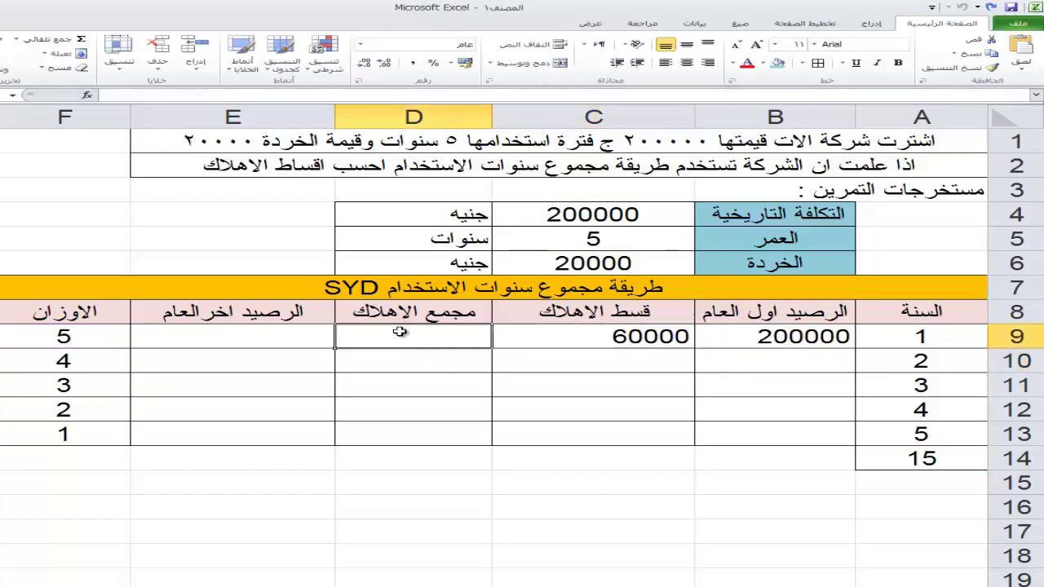
double_click(400, 331)
text(=)
click(619, 340)
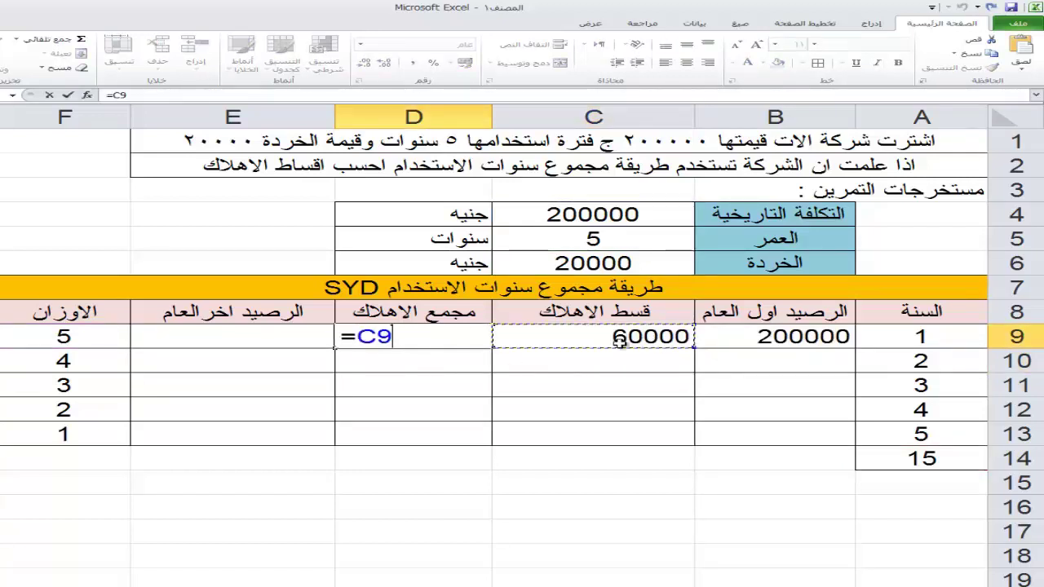
key(Return)
Enter the year 1 closing balance in E9 as =B9-C9, opening balance minus installment.
click(181, 350)
double_click(194, 339)
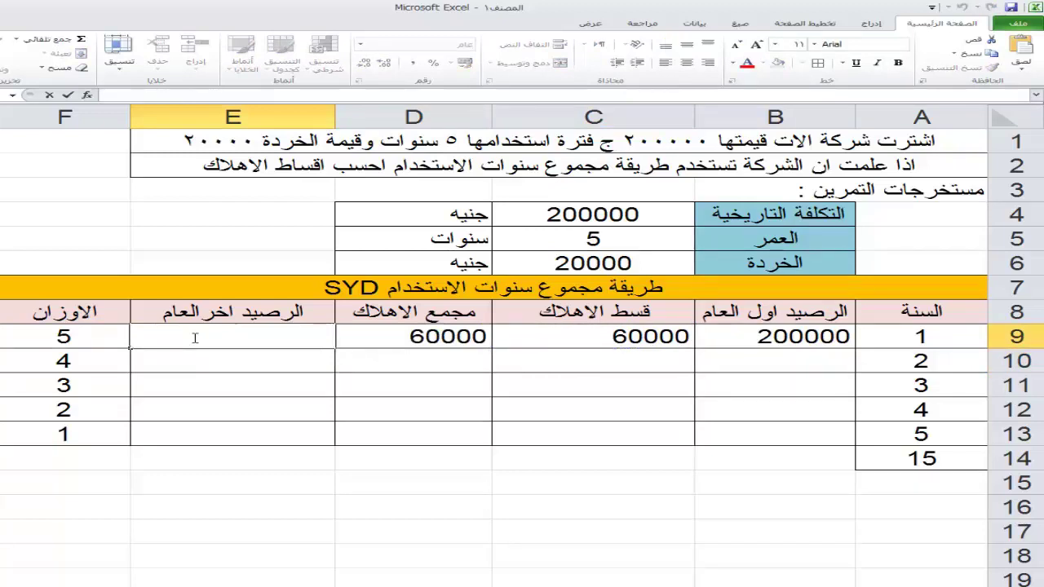
text(=)
click(803, 340)
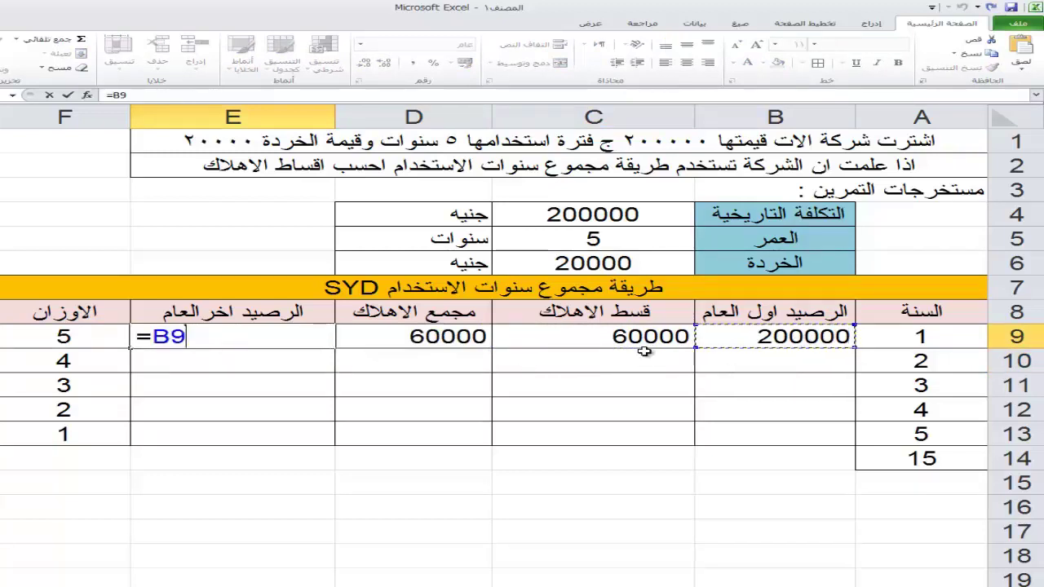
text(-)
click(622, 341)
key(Return)
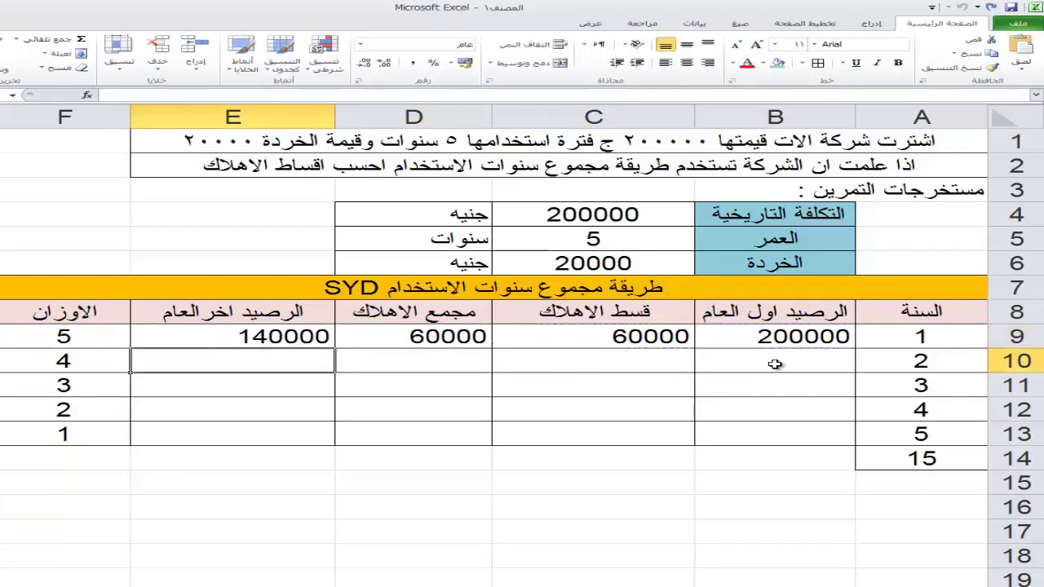
Enter the year 2 opening balance in B10 as =E9 and fill the installment formula from C9 down to C10.
click(773, 364)
text(=)
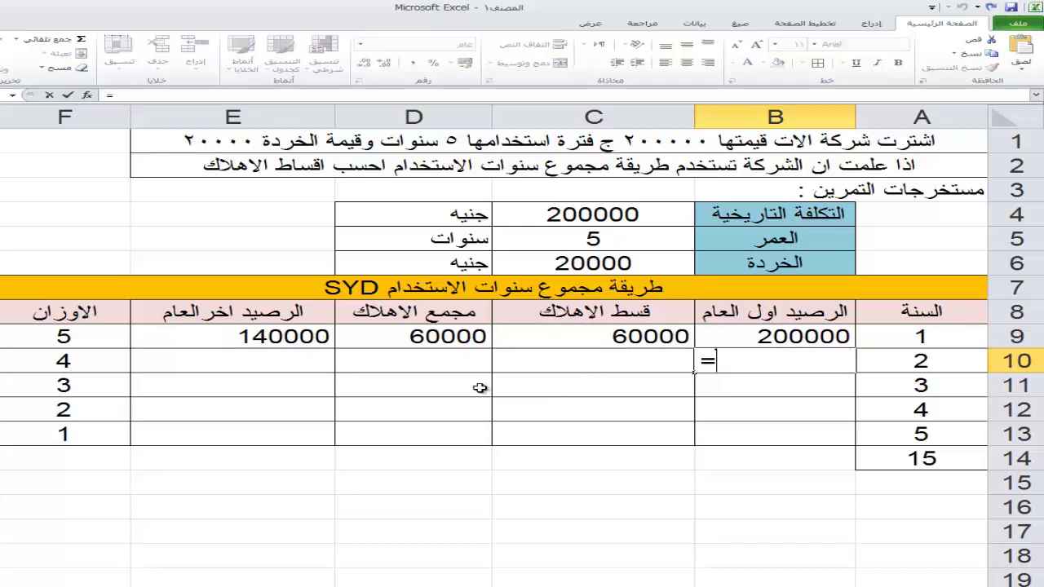
click(213, 333)
key(Return)
click(613, 344)
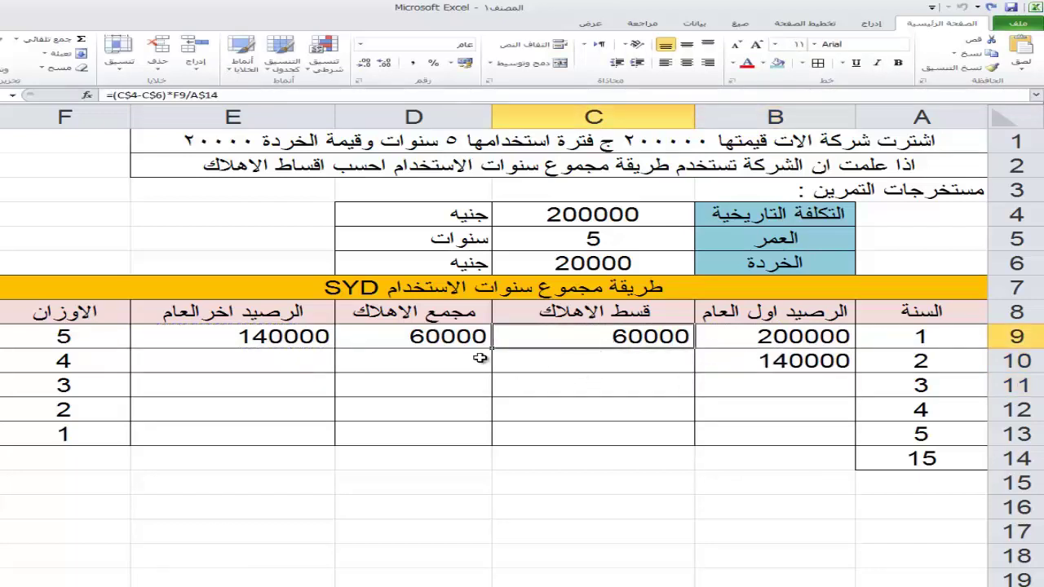
drag(490, 359, 499, 369)
Enter the year 2 accumulated depreciation in D10 as =D9+C10.
click(432, 367)
double_click(402, 364)
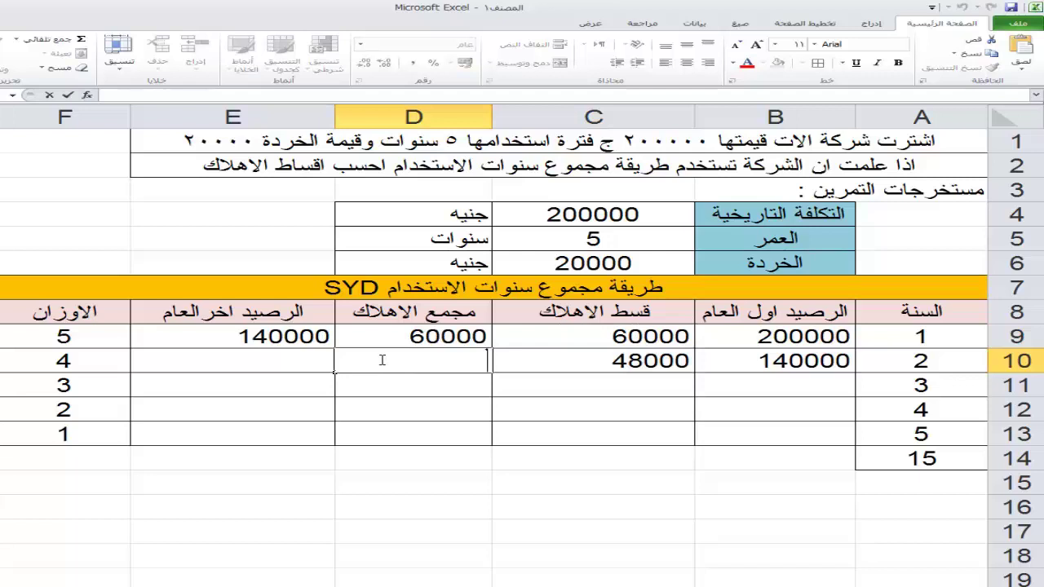
text(=)
click(416, 335)
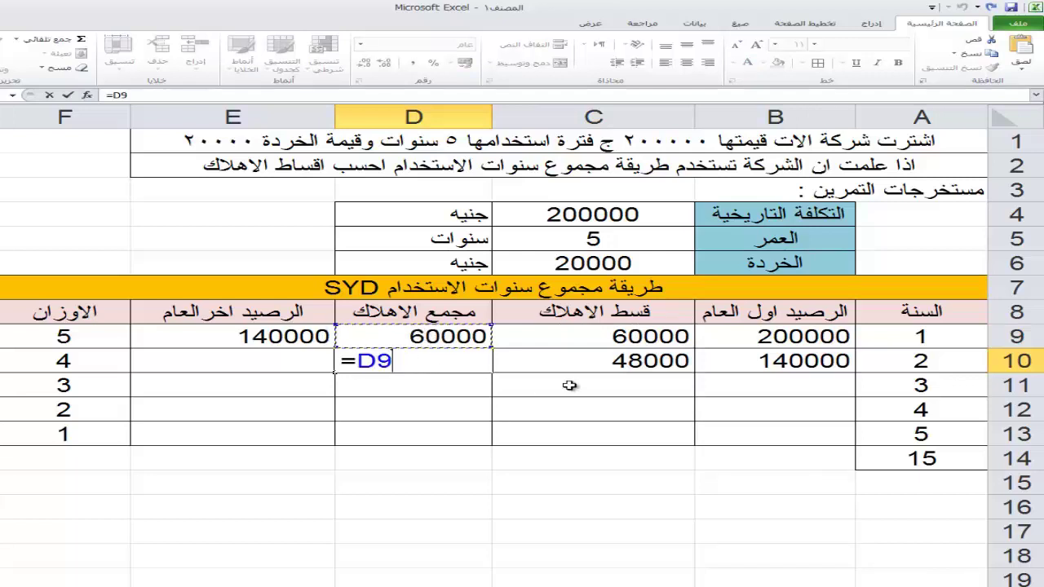
text(+)
click(616, 360)
key(Return)
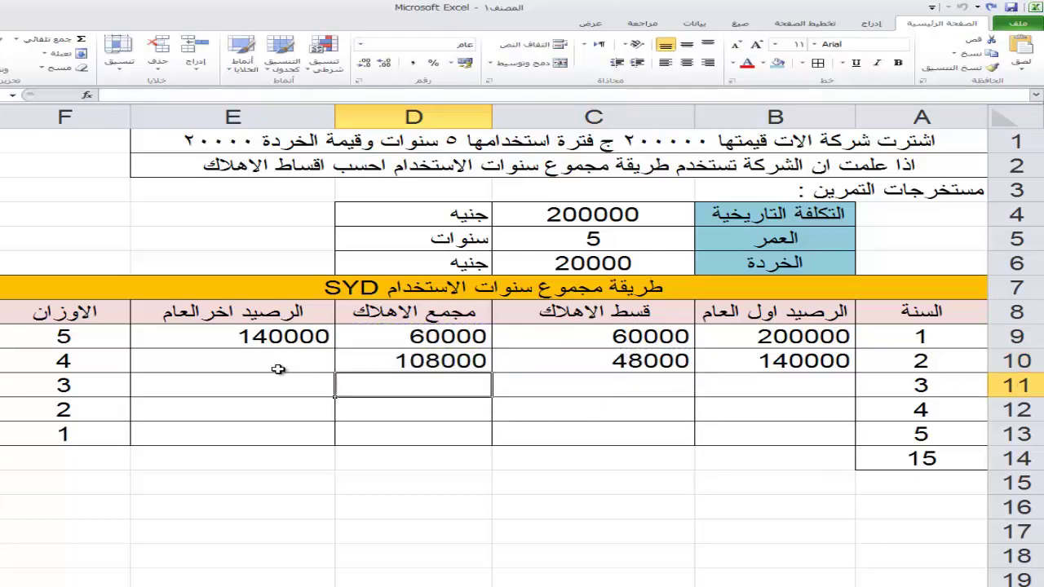
Fill the closing balance formula from E9 down to E10.
click(278, 369)
click(176, 342)
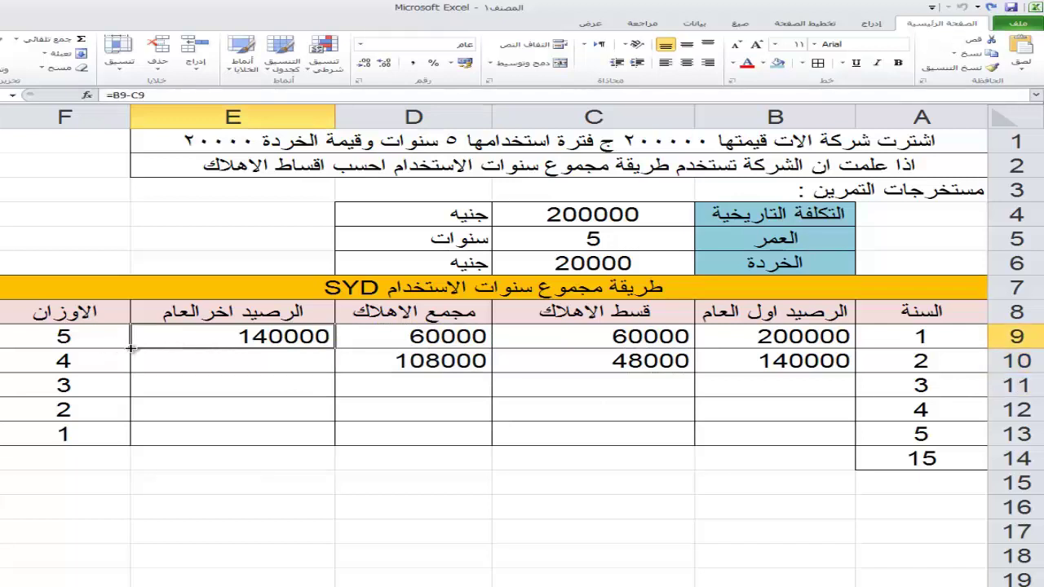
drag(130, 348, 178, 372)
Fill the year 2 formulas in B10:E10 down through row 13 to complete the five-year SYD table.
drag(808, 362, 245, 363)
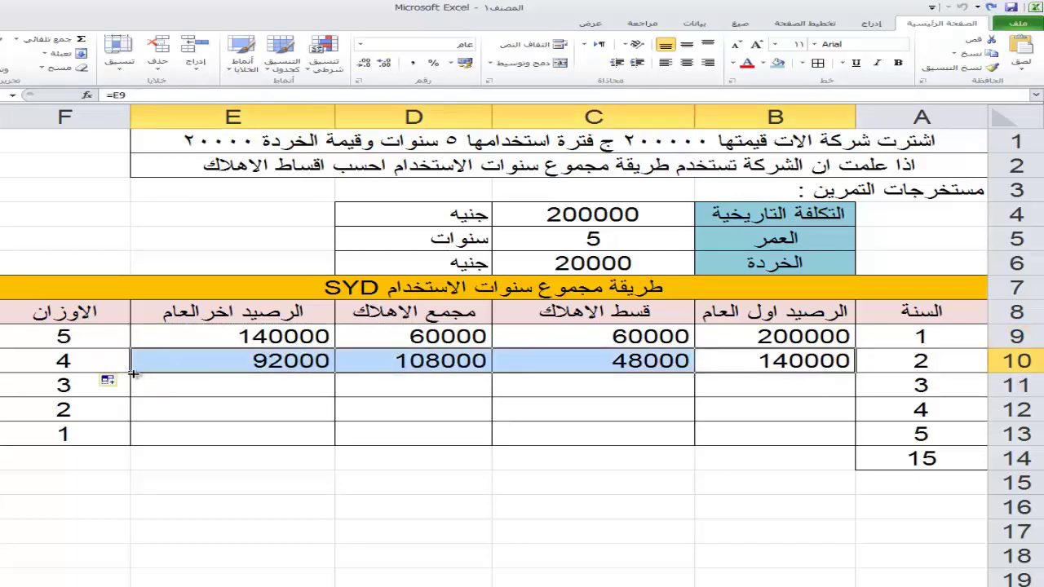
drag(133, 374, 149, 436)
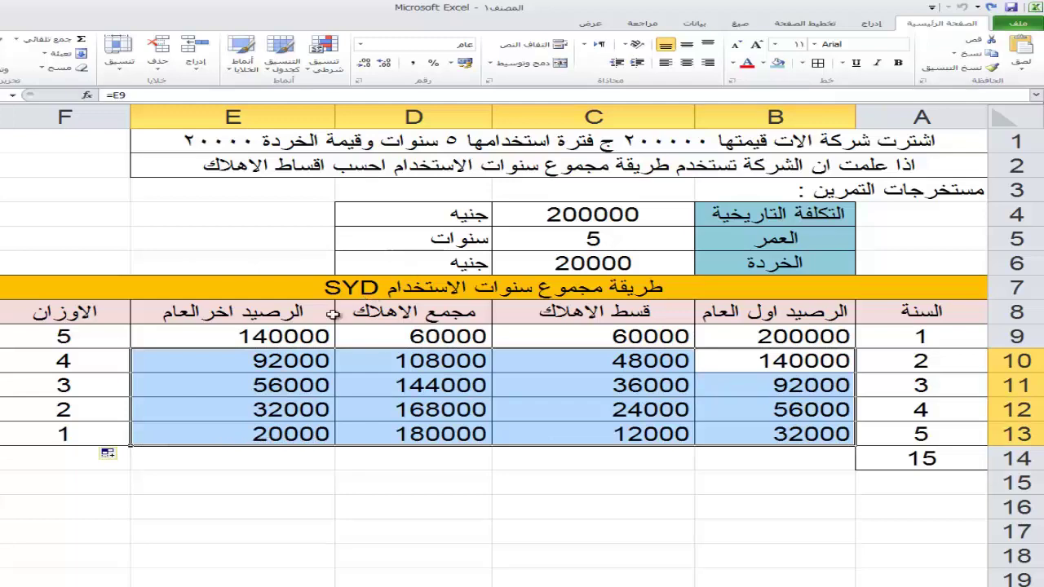
click(591, 481)
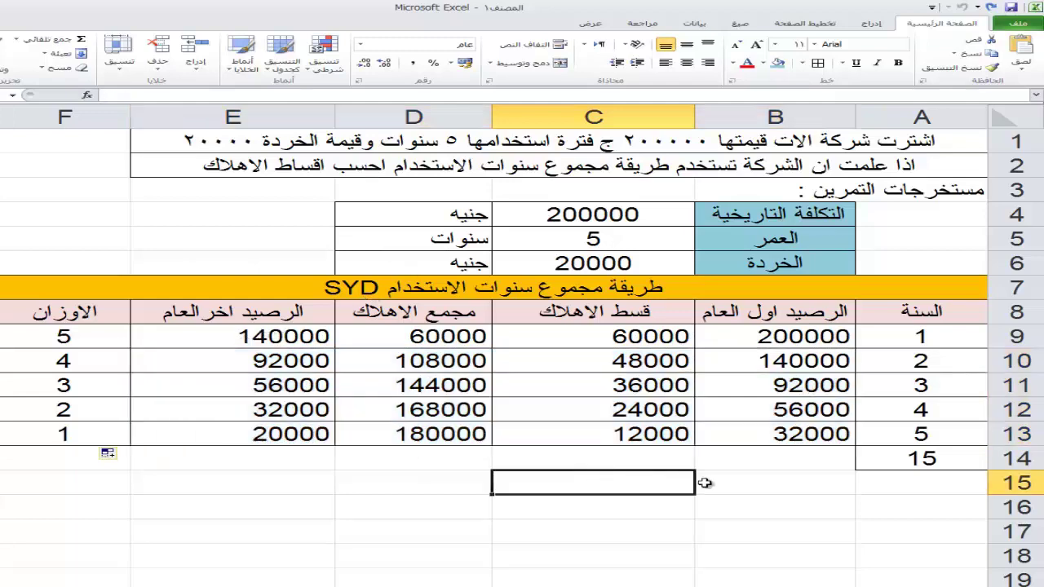
click(706, 482)
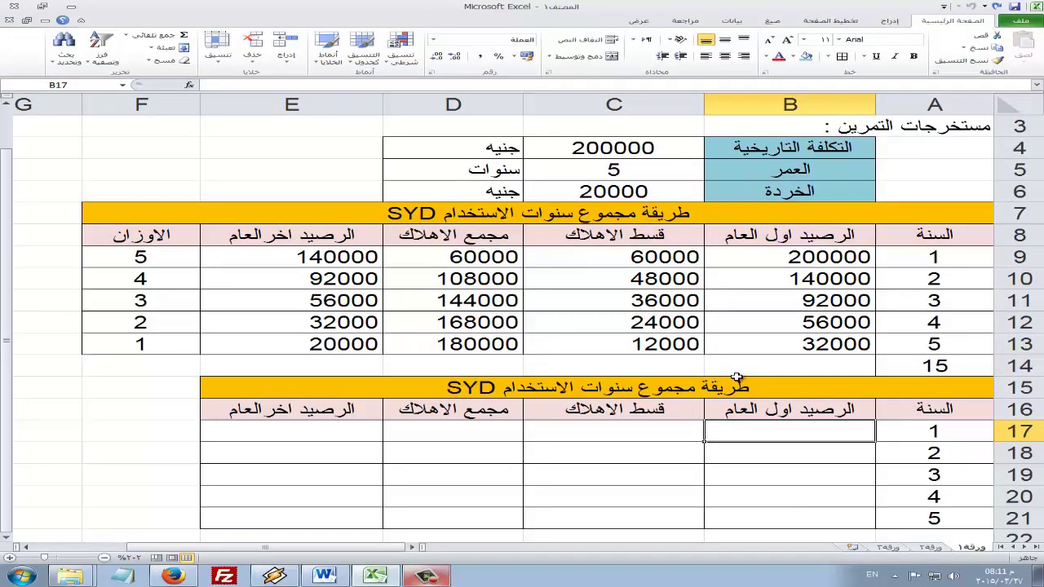
Enter the year 1 opening balance of the second SYD table in B17 as =C4.
double_click(783, 432)
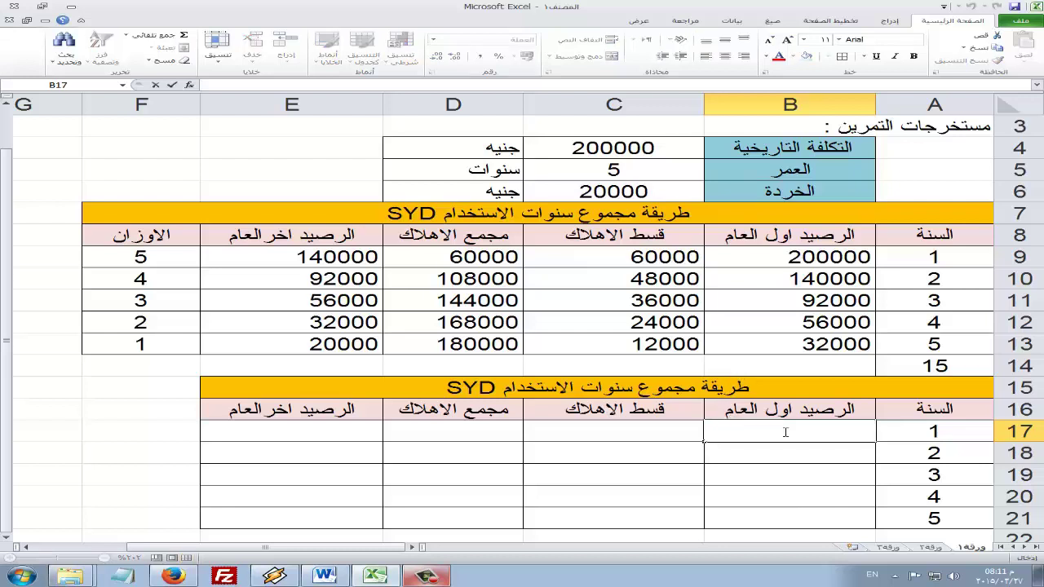
text(=)
click(571, 147)
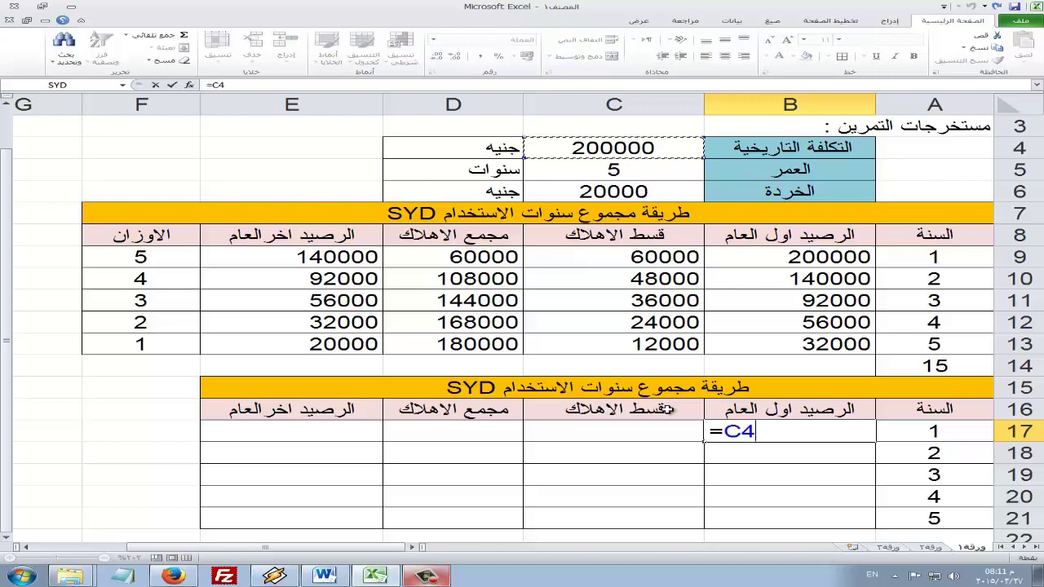
key(Return)
Change the number format of B17 from currency to General.
click(785, 431)
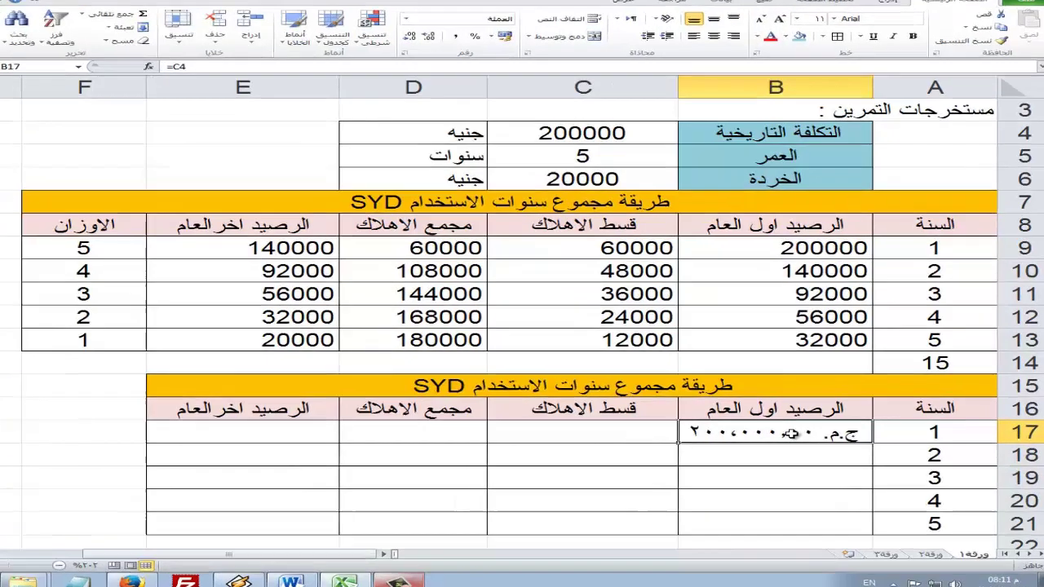
right_click(797, 433)
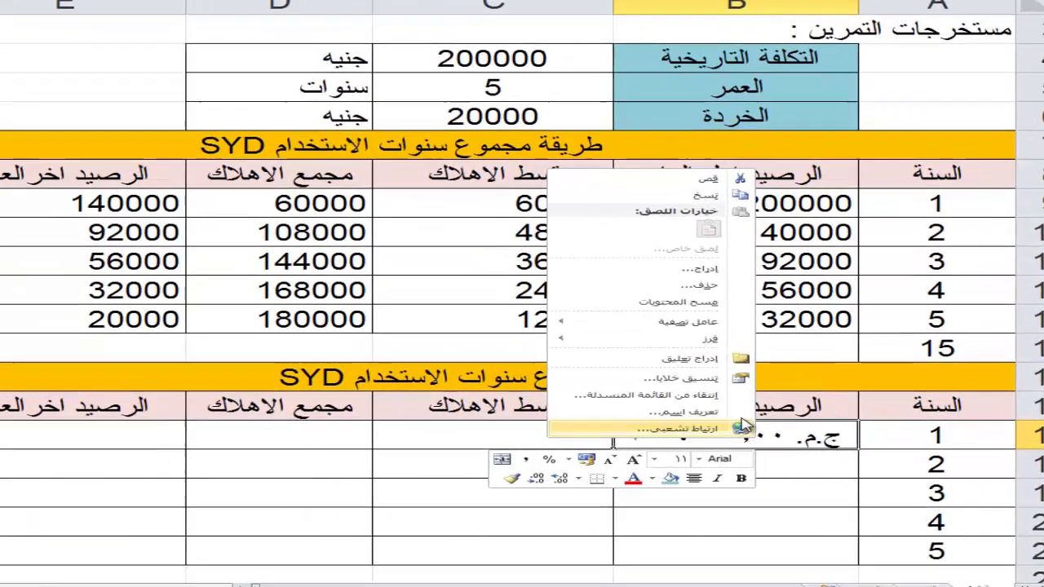
click(671, 374)
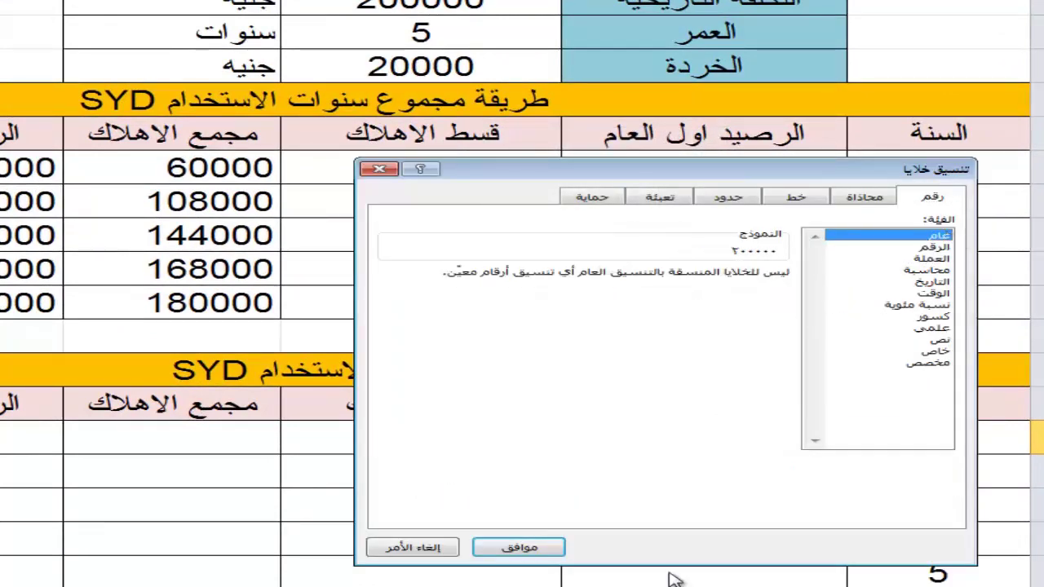
click(538, 547)
Start a formula in the year 1 installment cell C17 and list the Financial functions for insertion.
click(427, 438)
double_click(448, 448)
key(Return)
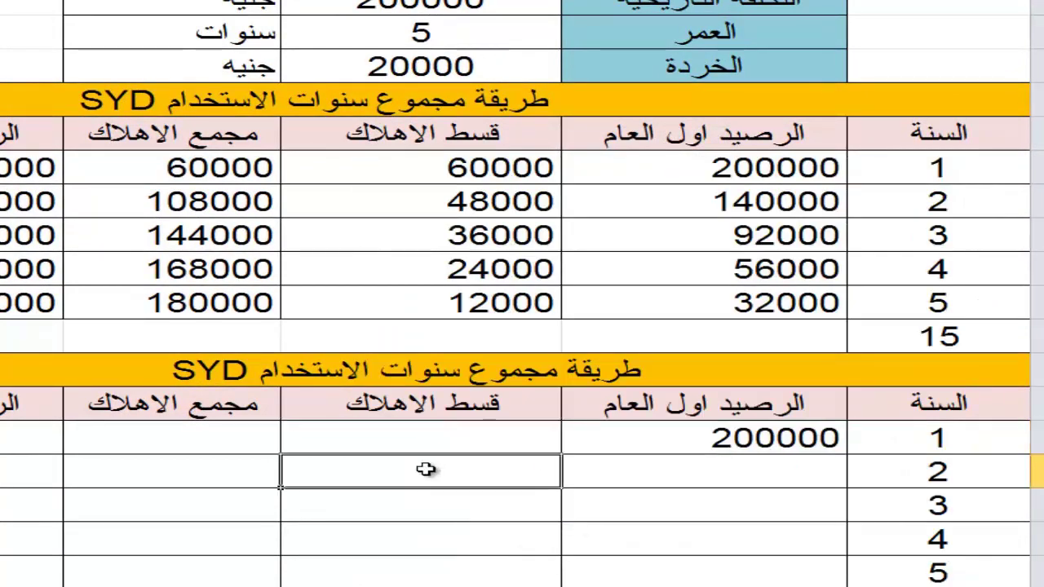
click(424, 432)
double_click(384, 440)
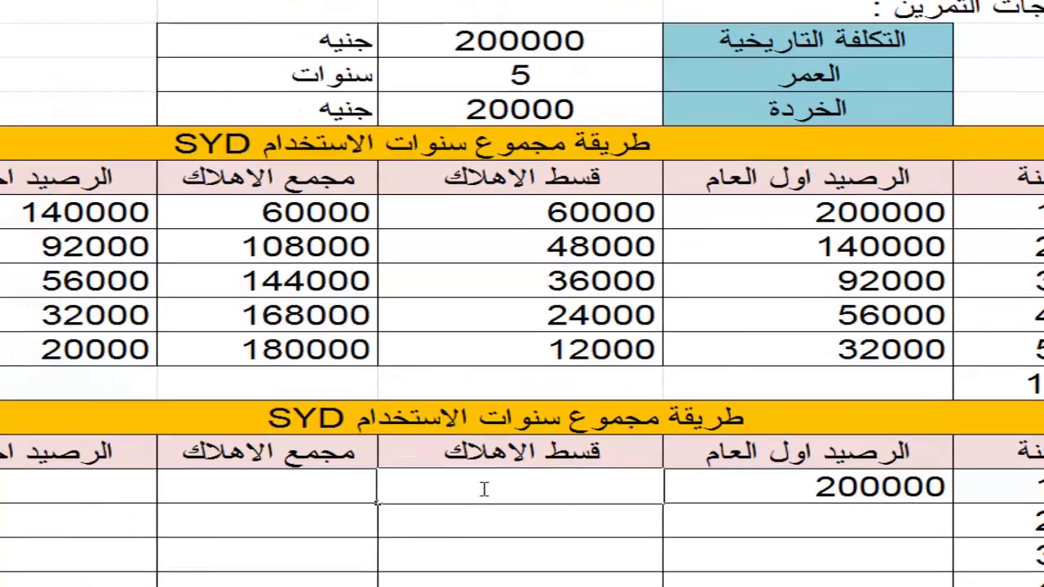
text(=)
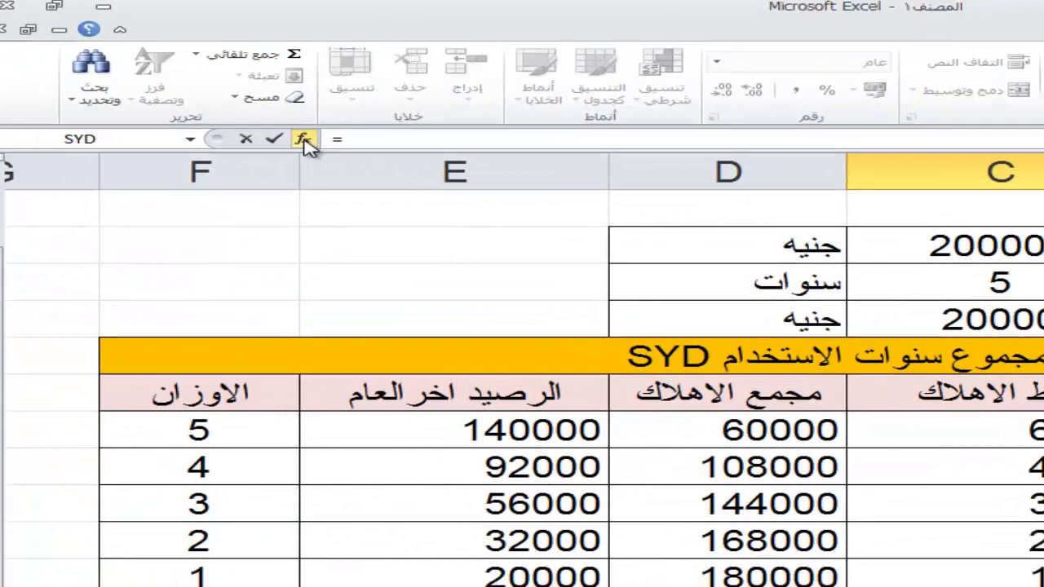
click(320, 143)
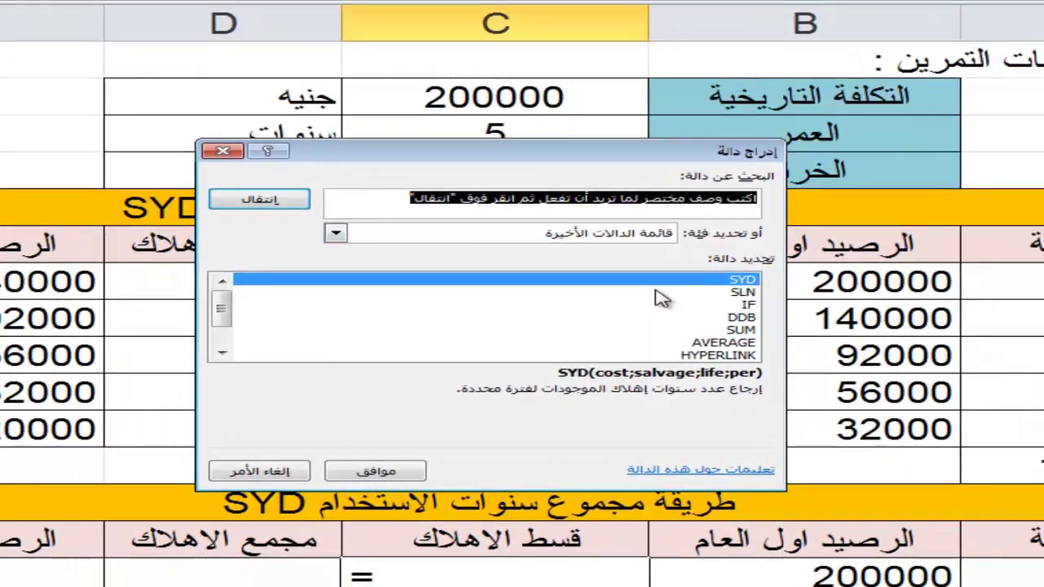
click(420, 234)
click(540, 286)
Search the function list for syd and insert the SYD function into C17.
click(562, 204)
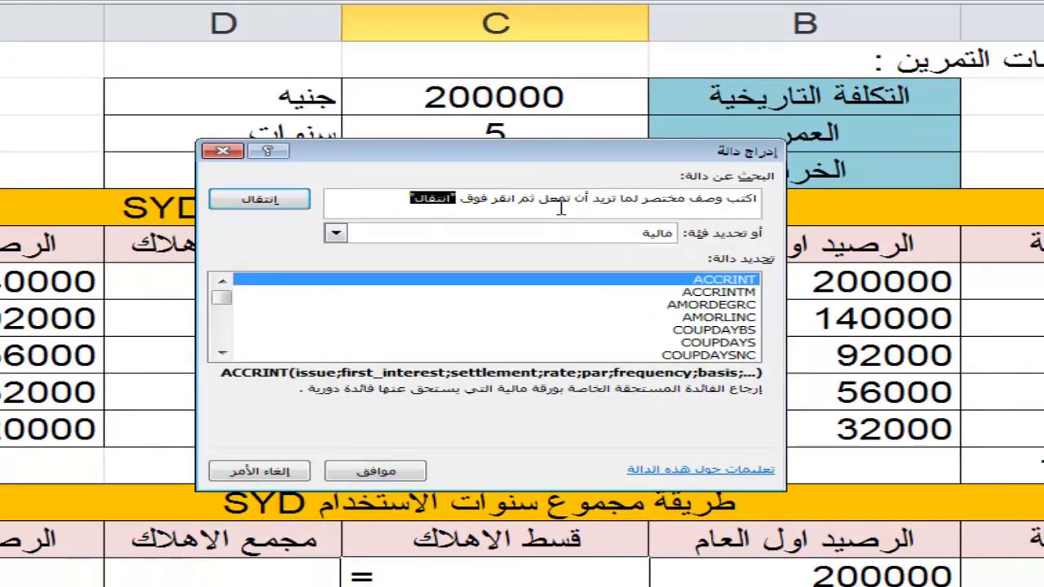
drag(340, 198, 785, 174)
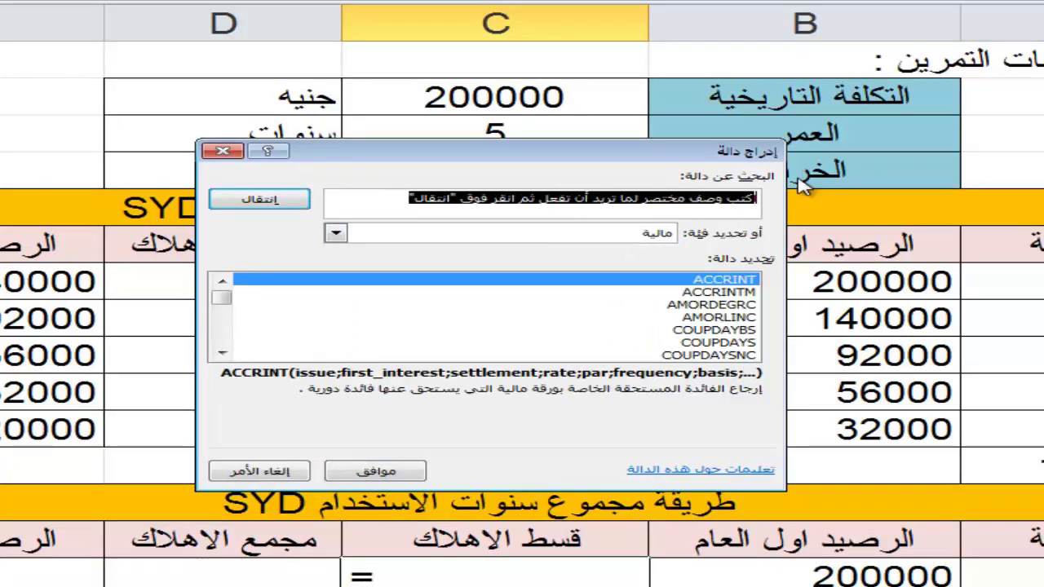
text(سا)
key(BackSpace)
key(BackSpace)
key(alt+shift)
text(syd)
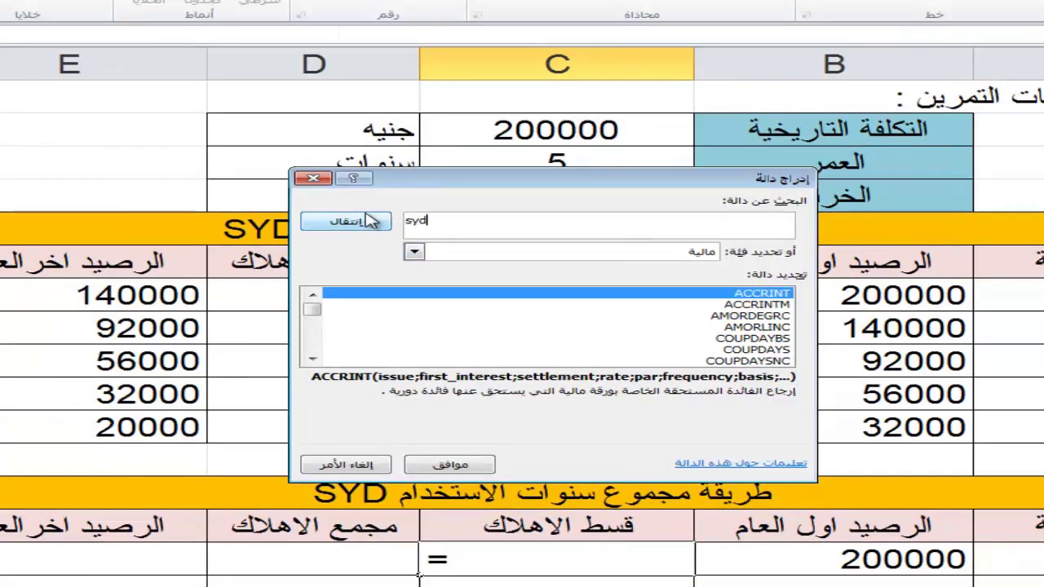
key(Return)
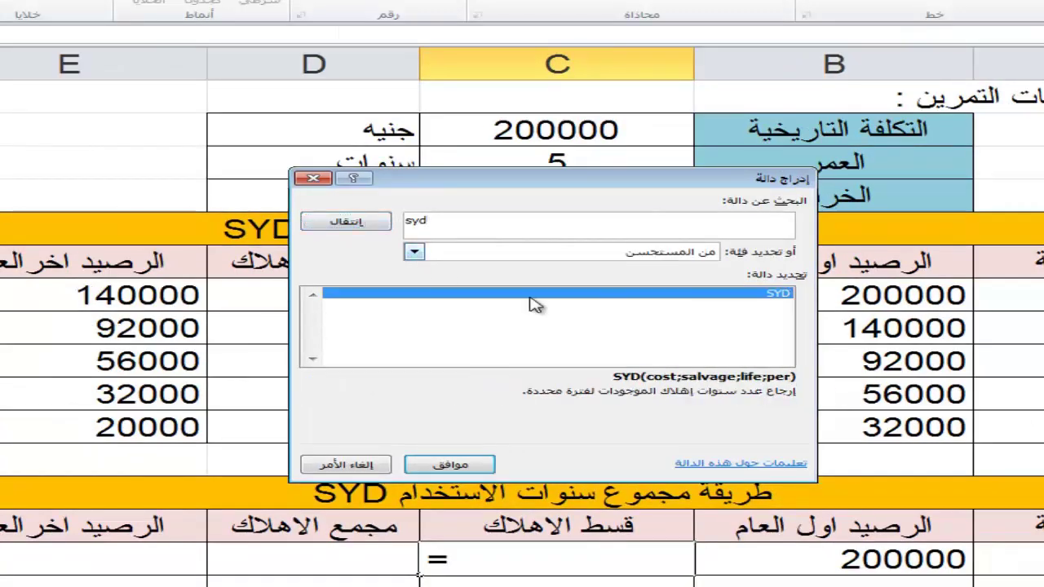
click(457, 464)
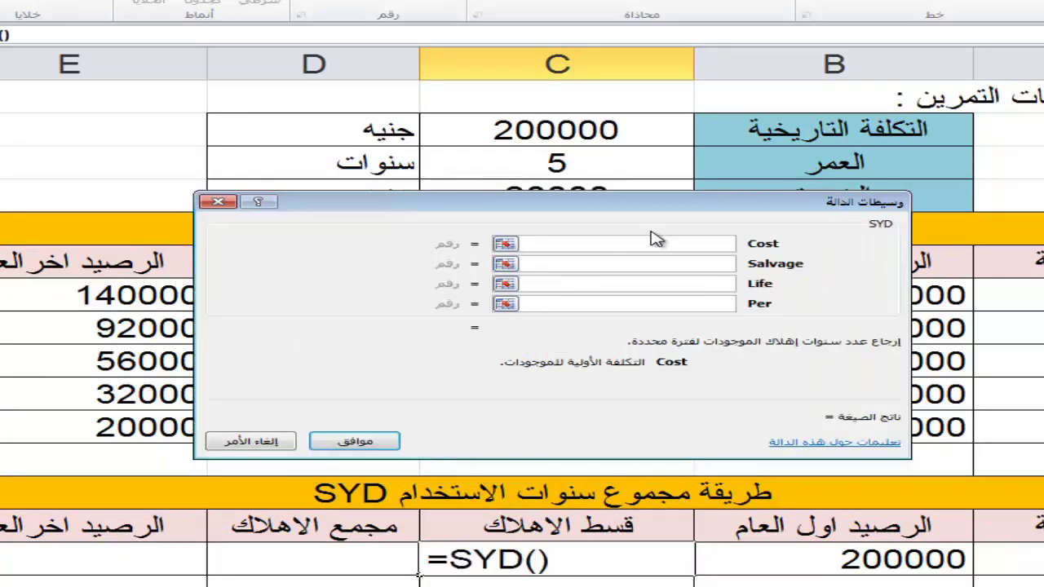
Set the SYD arguments to Cost C4, Salvage C6, Life C5 and Per A17.
drag(651, 216, 596, 286)
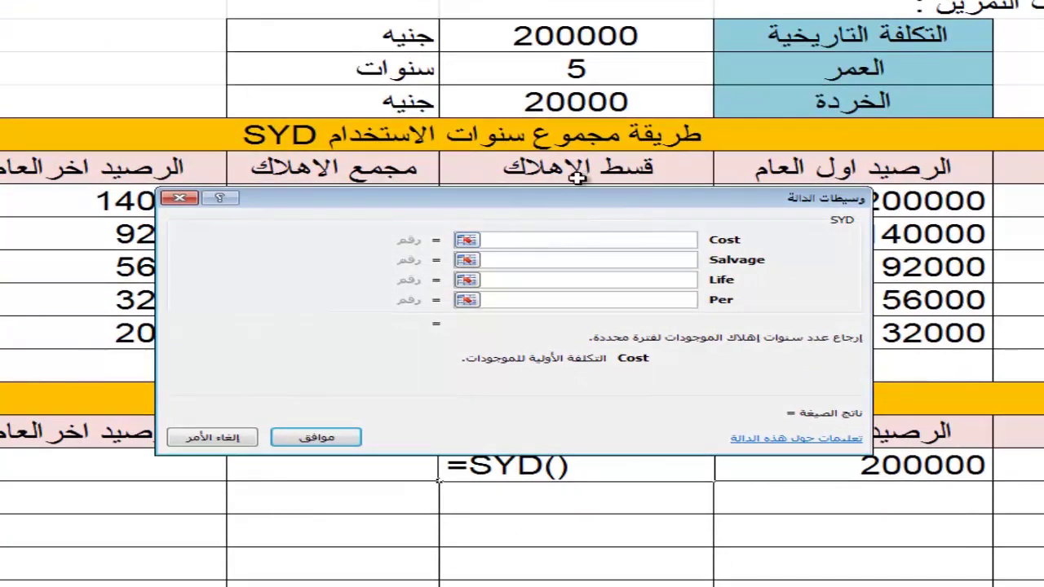
click(568, 35)
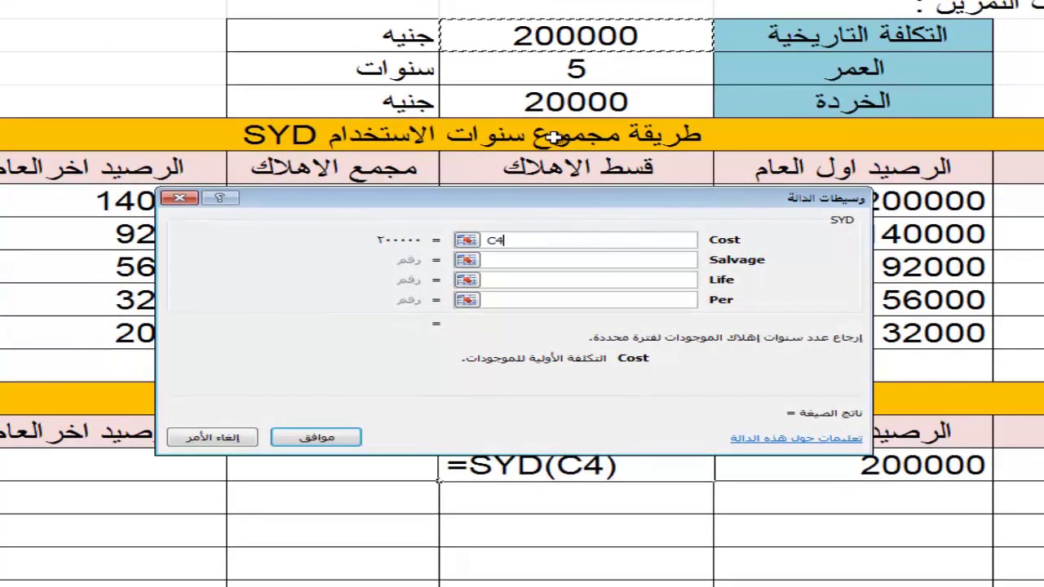
click(572, 259)
click(621, 104)
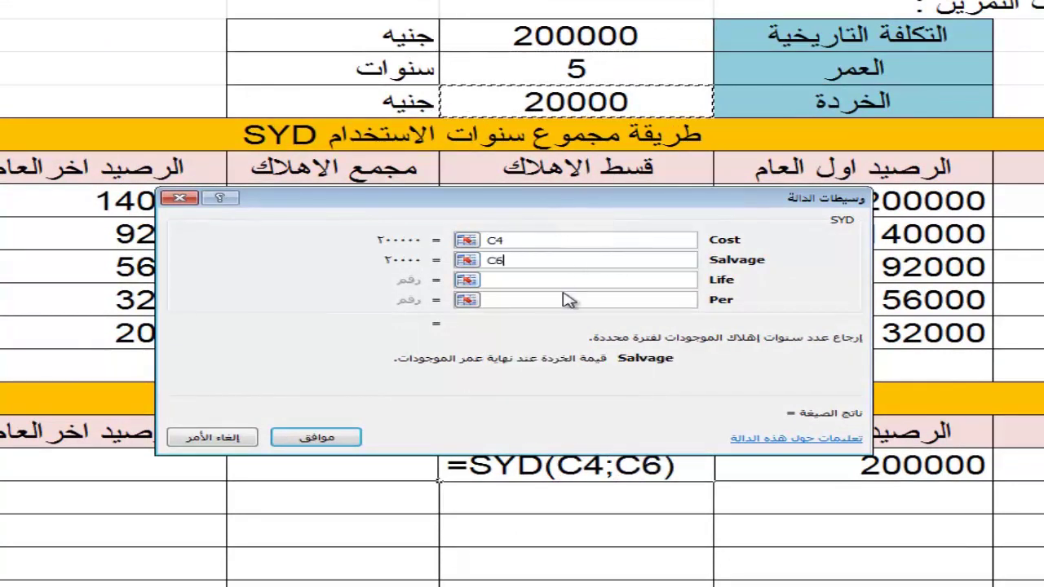
click(556, 280)
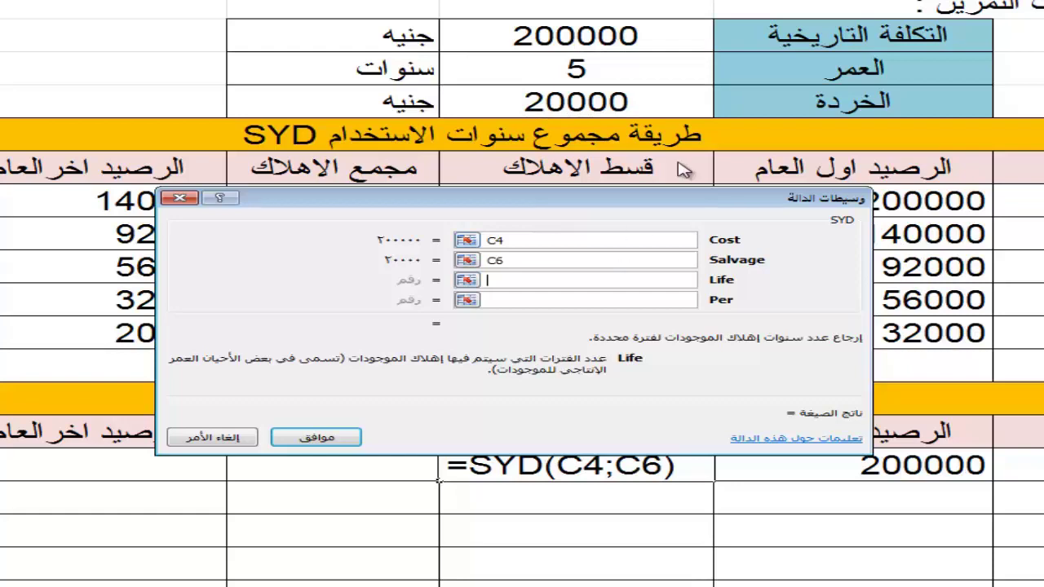
click(571, 69)
click(531, 299)
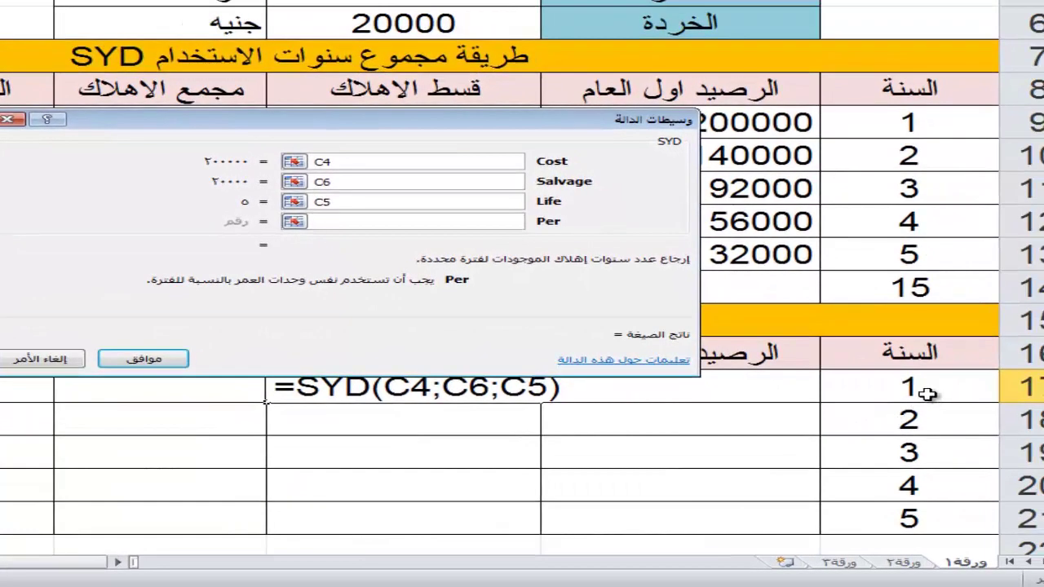
click(991, 421)
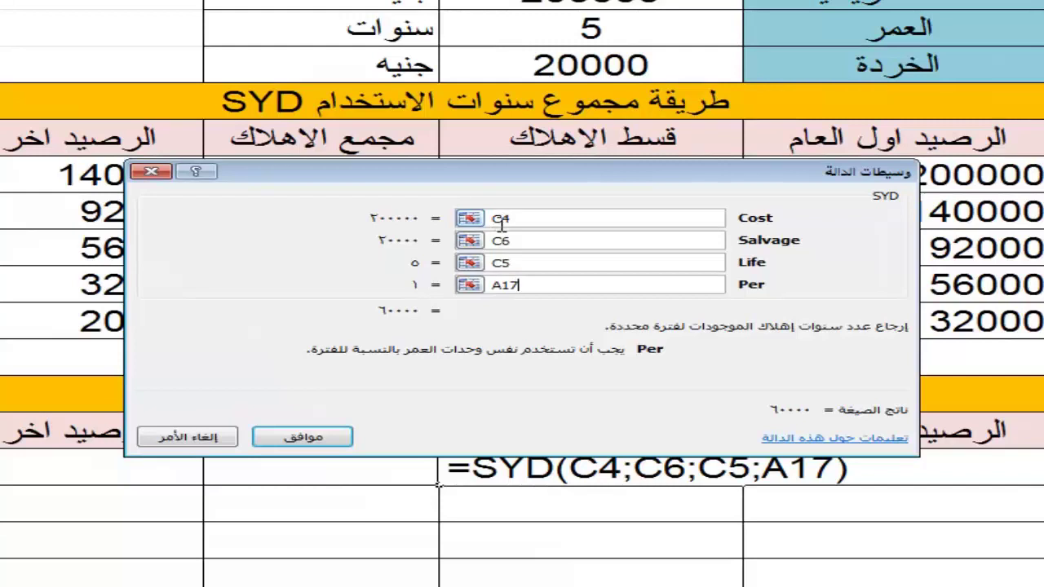
Lock the rows of the SYD arguments as C$4, C$6 and C$5, and confirm the formula in C17.
click(500, 220)
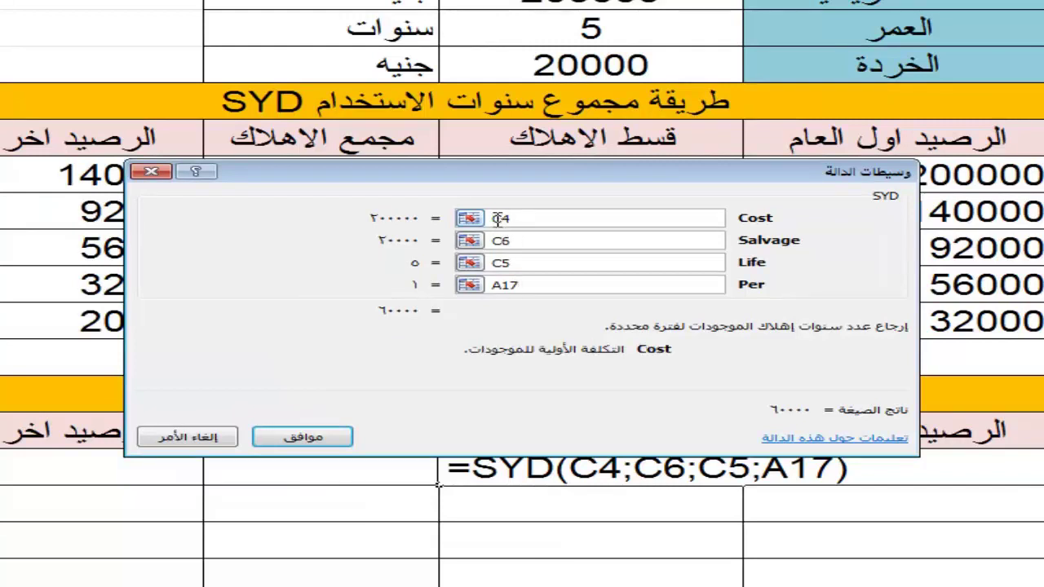
text($4;C$)
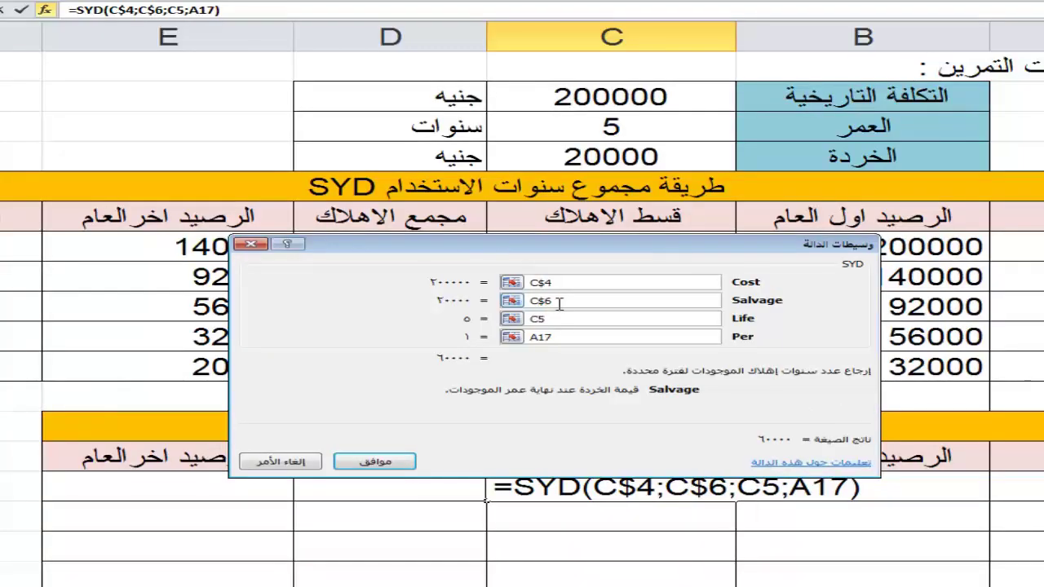
click(546, 320)
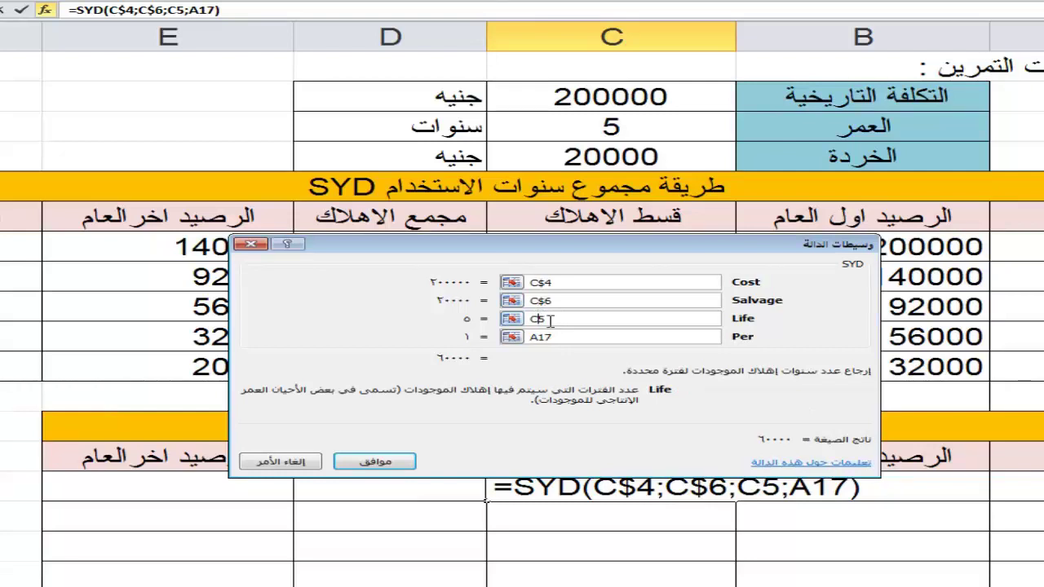
text($)
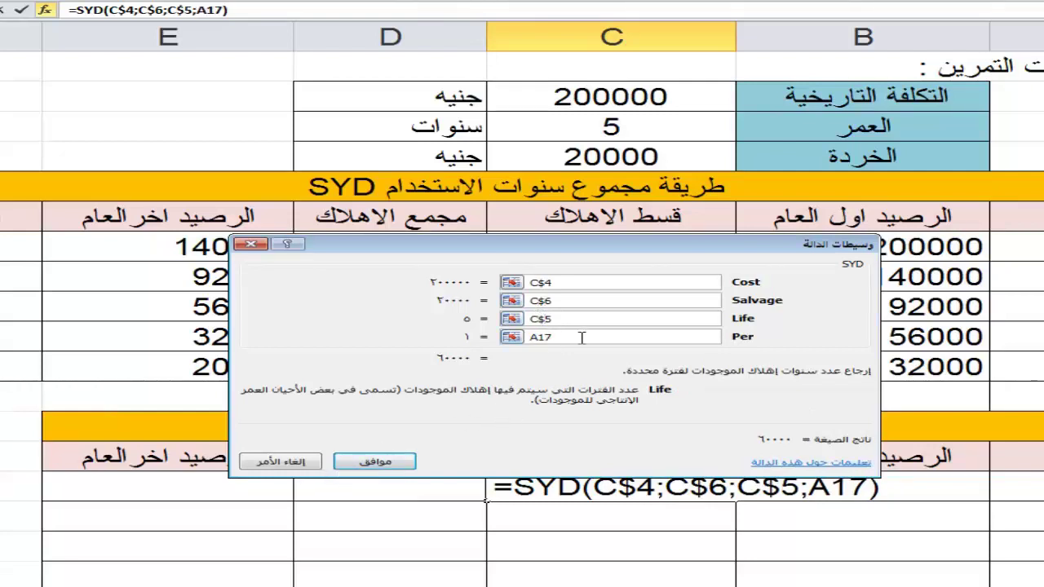
drag(571, 246, 579, 128)
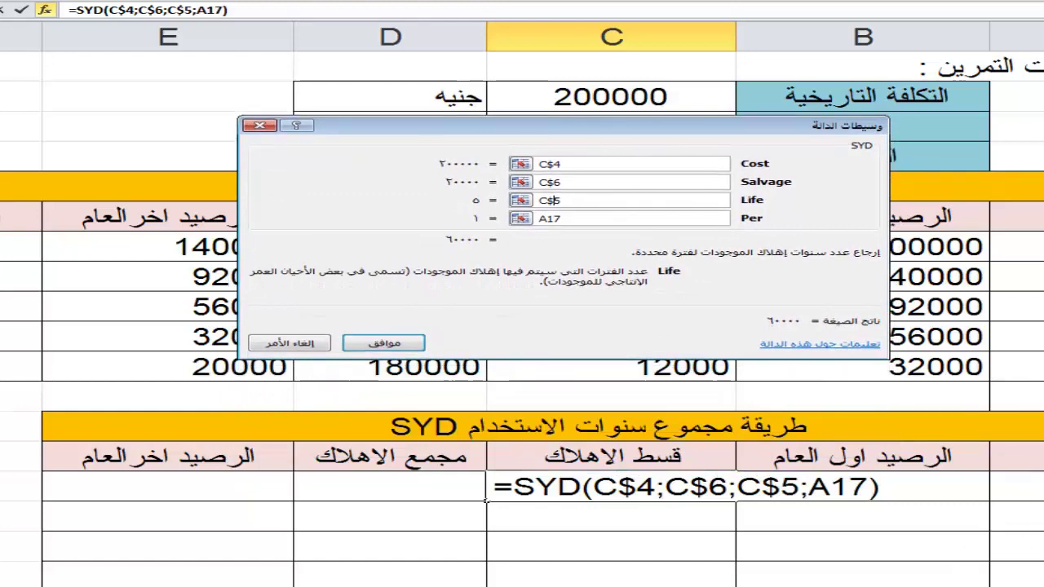
mouse_move(481, 128)
mouse_down()
mouse_move(570, 106)
mouse_move(493, 130)
mouse_up()
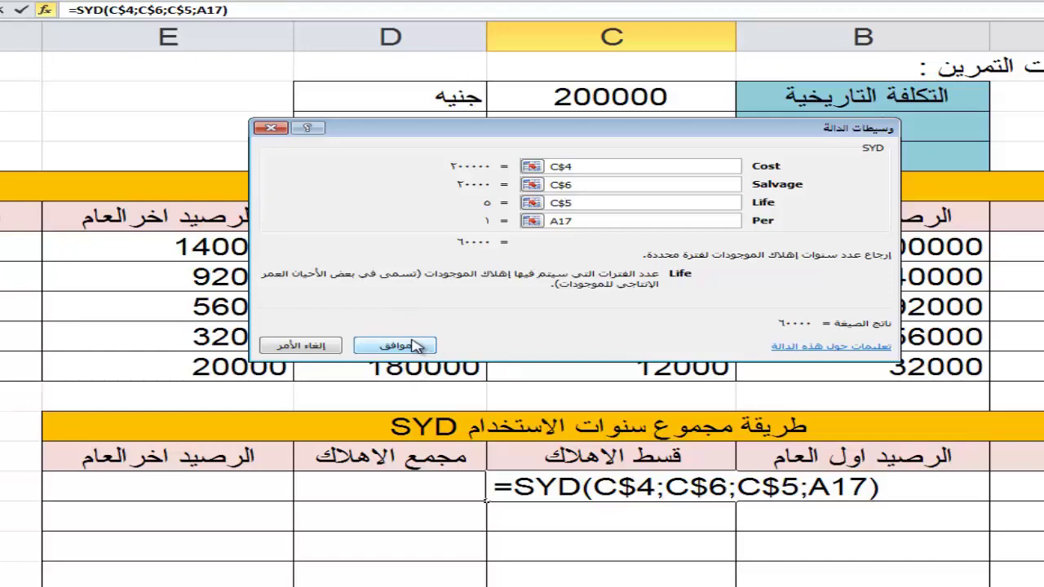
click(412, 349)
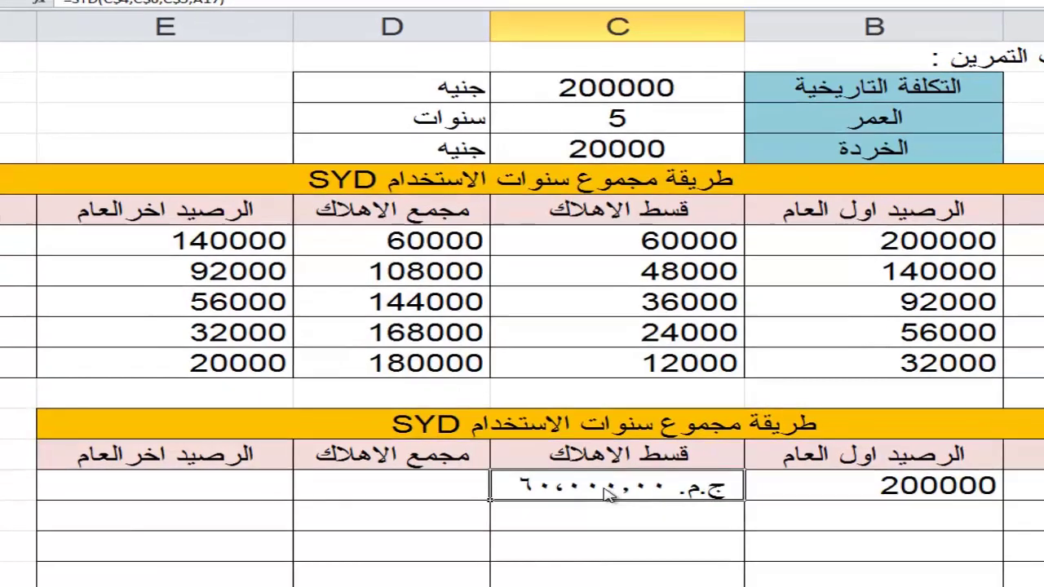
Change the number format of C17 from currency to General.
right_click(600, 497)
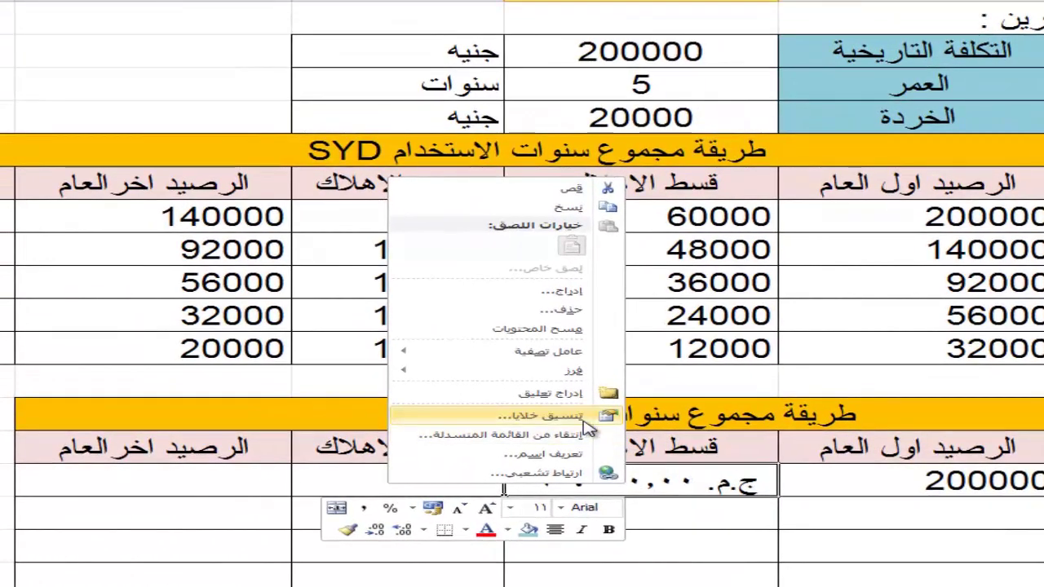
click(599, 418)
click(848, 281)
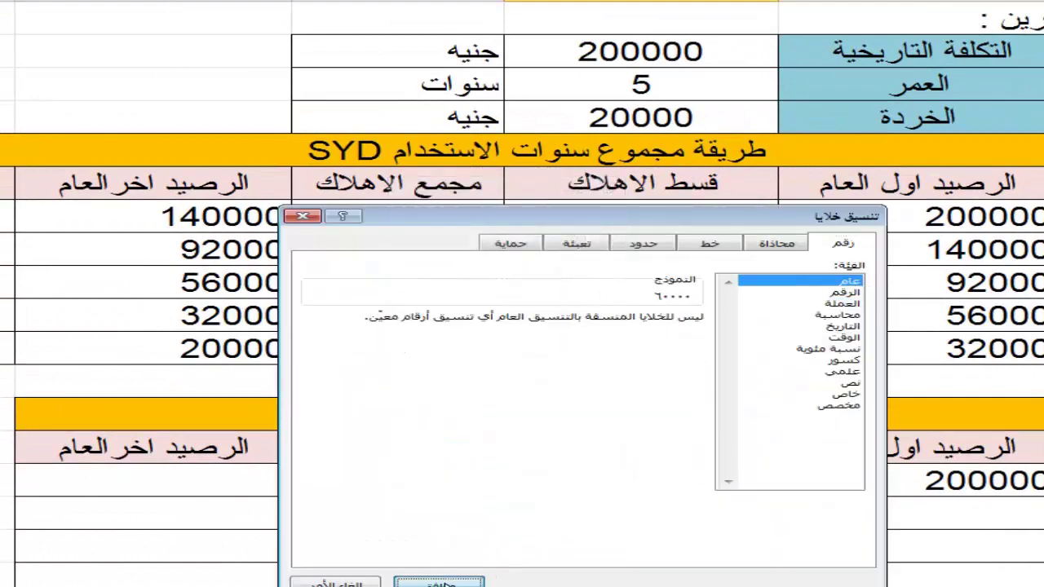
click(439, 584)
Enter the year 1 accumulated depreciation in D17 as =C17.
double_click(328, 405)
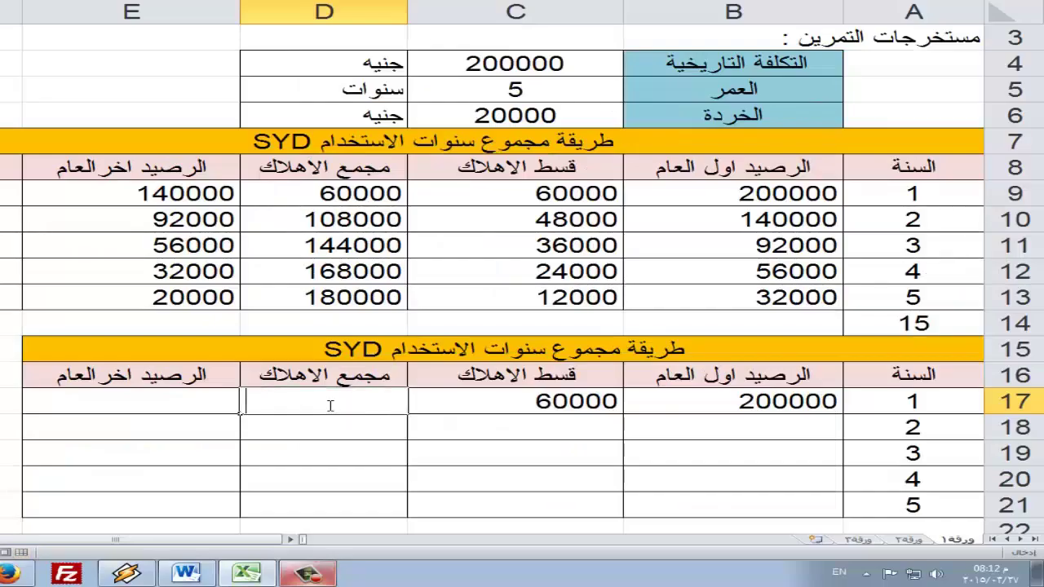
text(=)
click(563, 400)
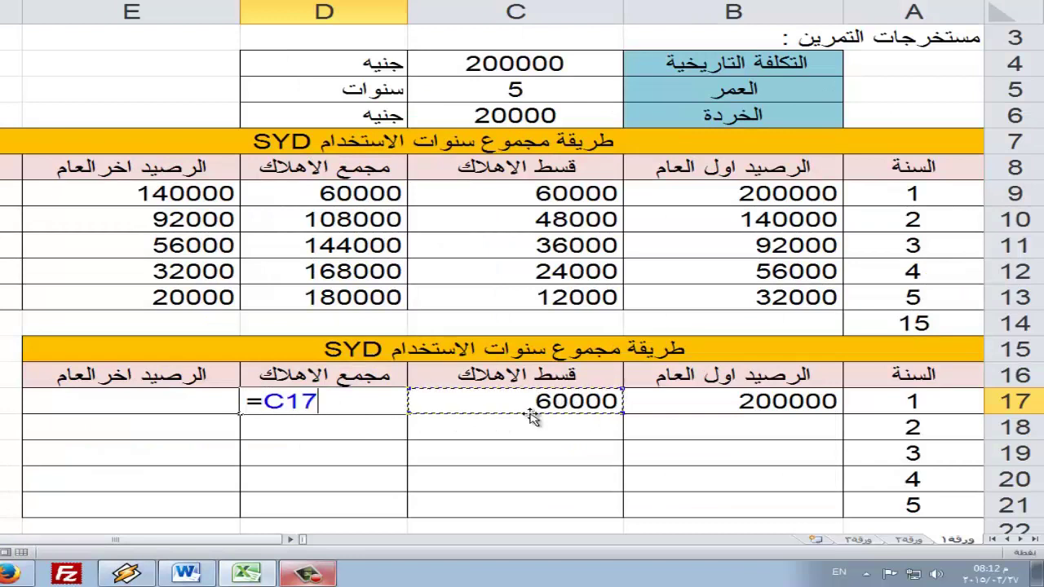
key(Return)
Calculate the year 1 closing balance in E17 as =B17-C17.
double_click(140, 403)
text(=)
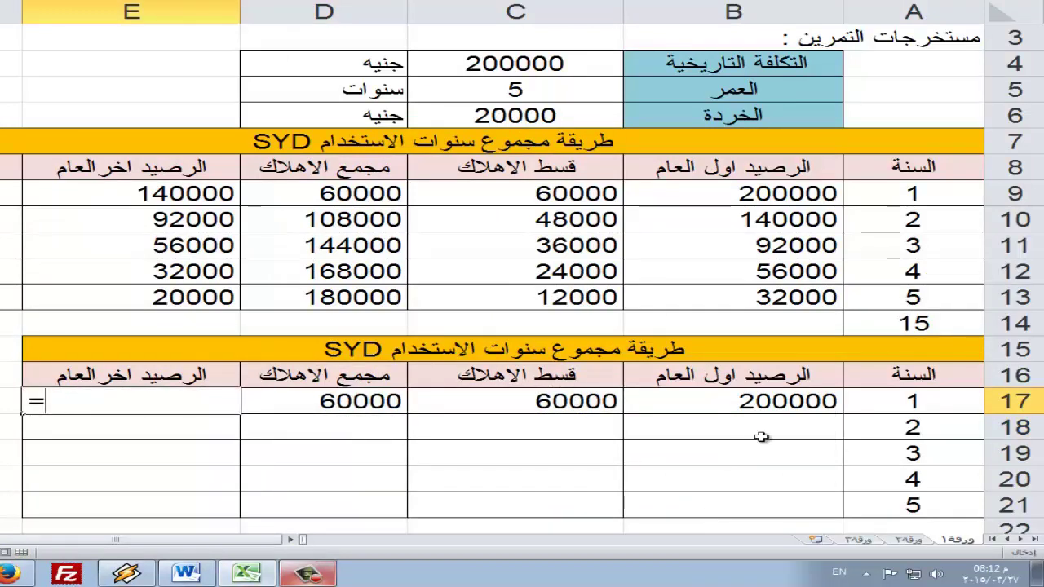
click(792, 417)
click(791, 400)
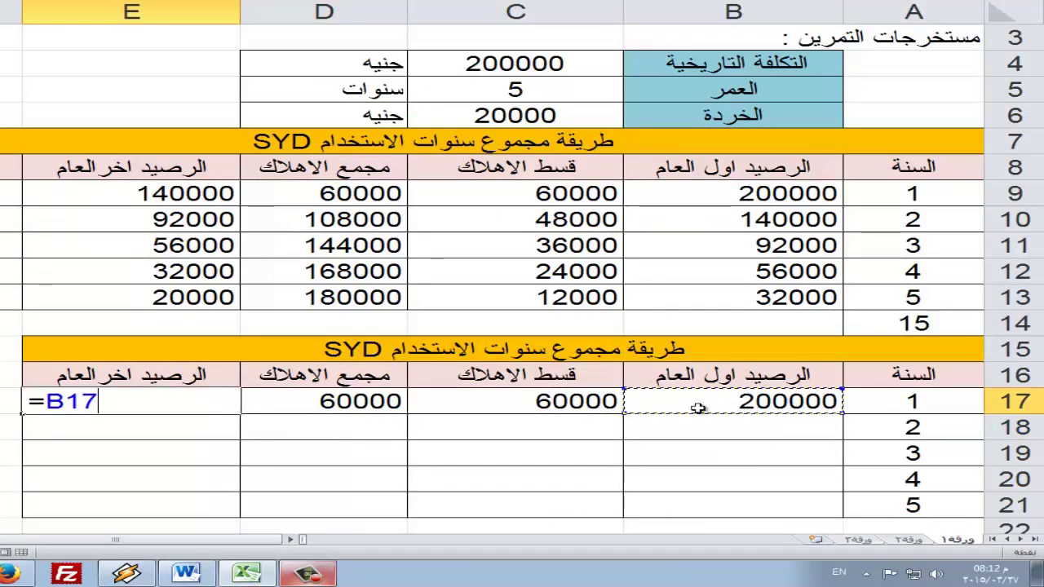
text(-)
click(512, 405)
key(Return)
Set the year 2 opening balance in B18 to =E17 and fill the SYD formula from C17 into C18.
double_click(742, 430)
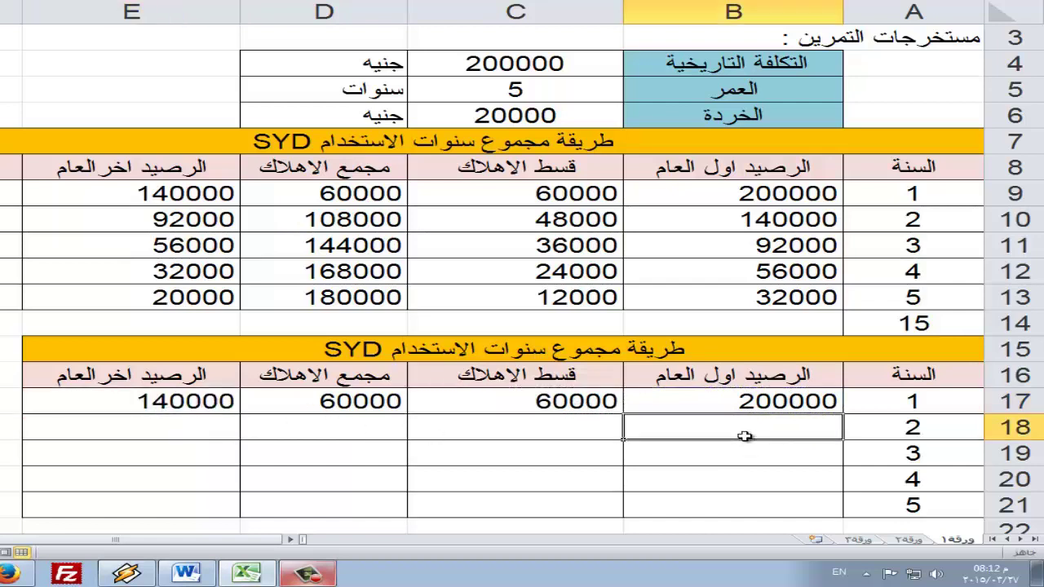
text(=)
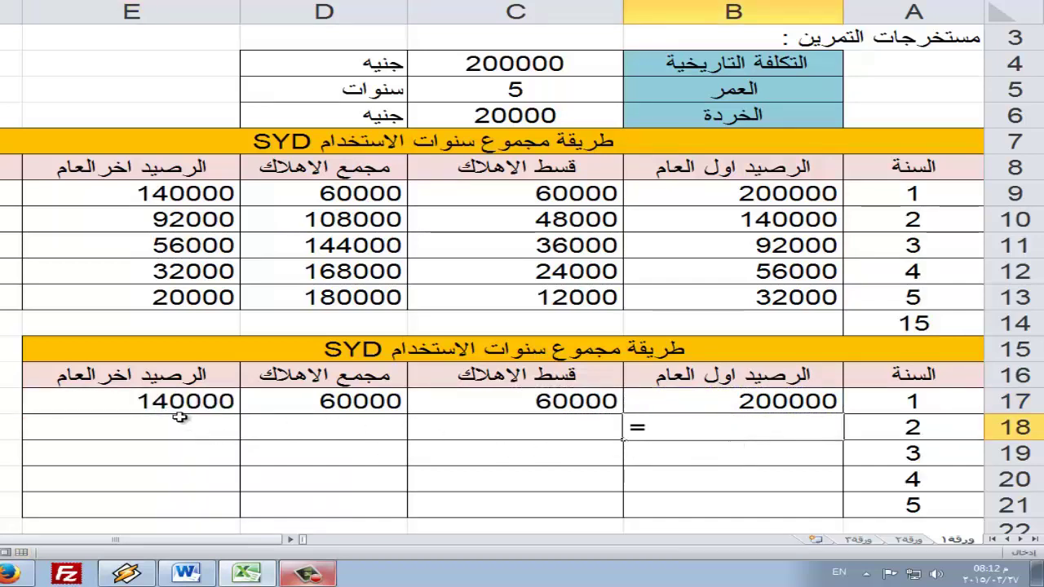
click(155, 403)
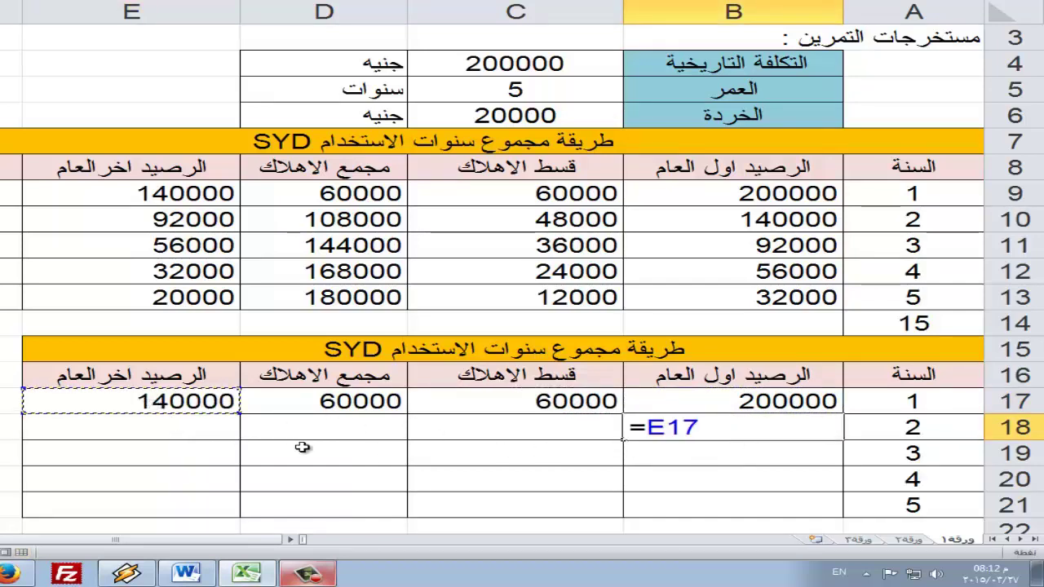
key(Return)
click(528, 426)
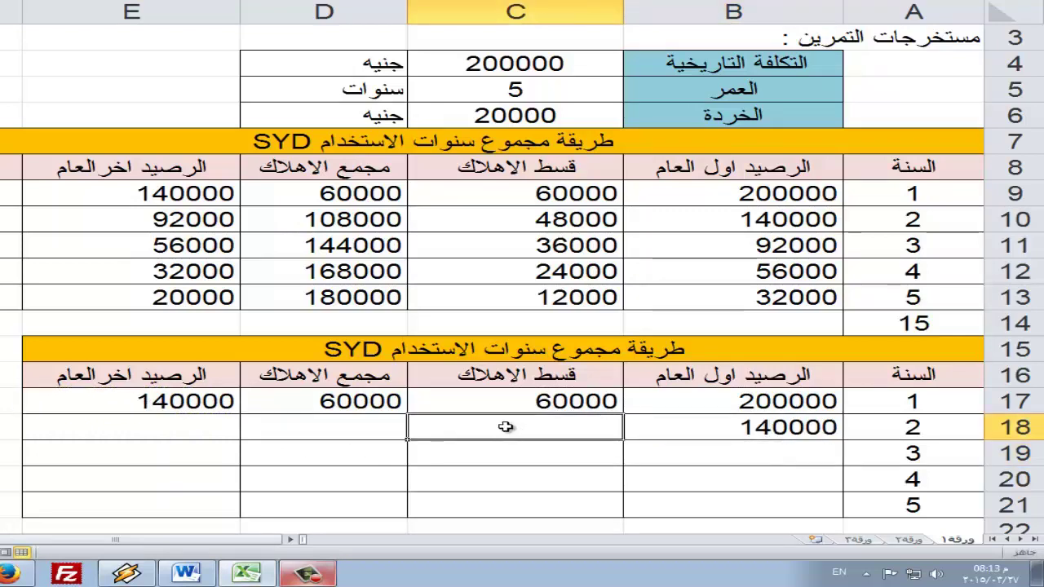
click(478, 401)
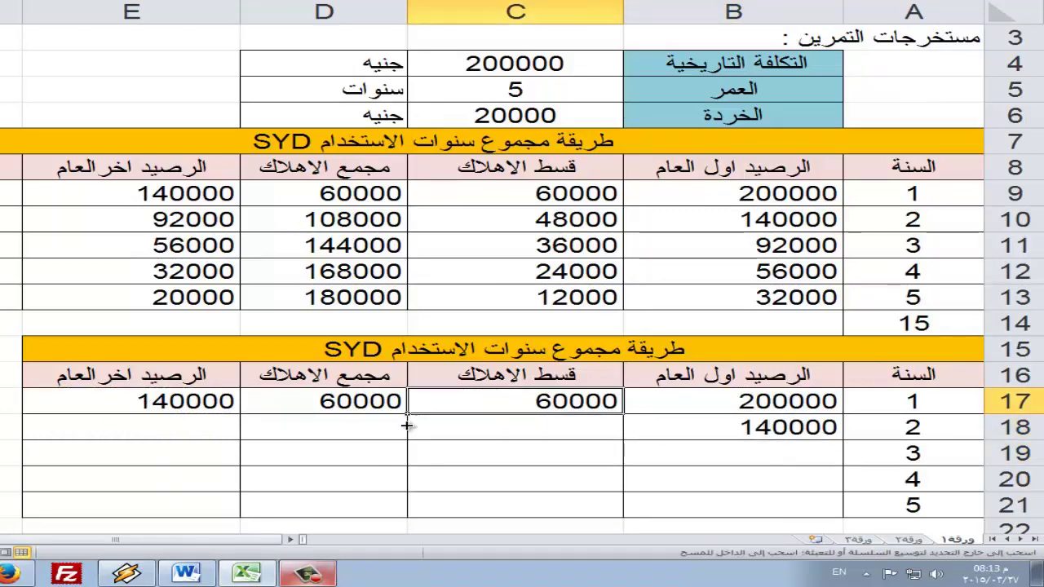
drag(406, 415, 404, 432)
Calculate the year 2 accumulated depreciation in D18 as =D17+C18.
click(256, 424)
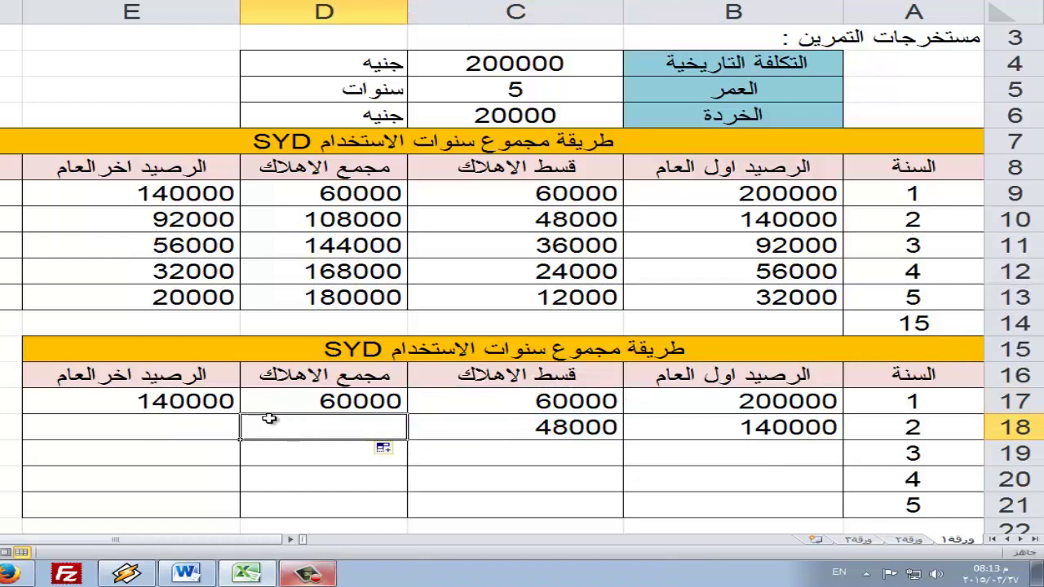
text(==)
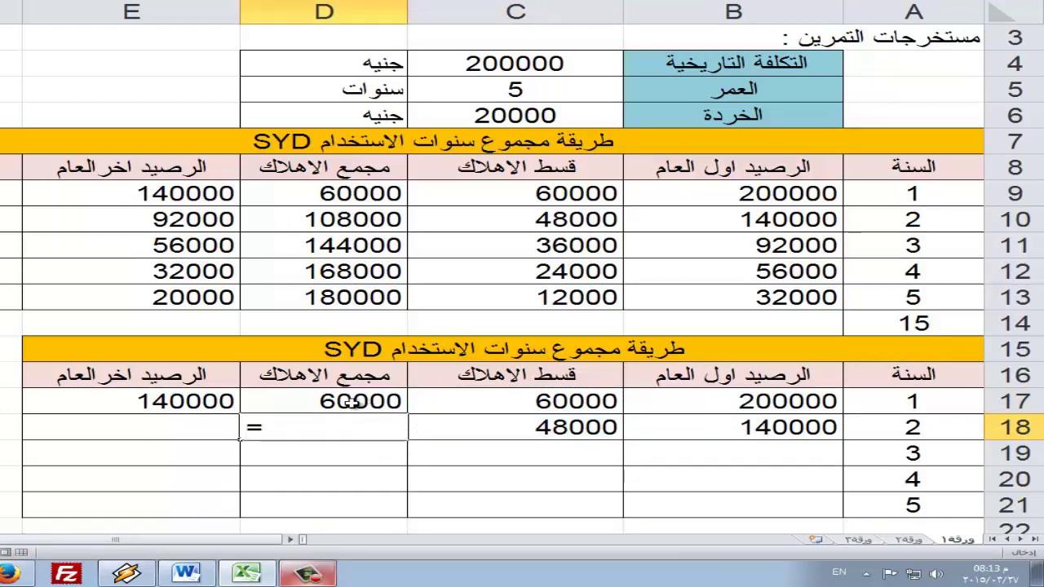
click(351, 401)
text(+)
click(568, 439)
key(Return)
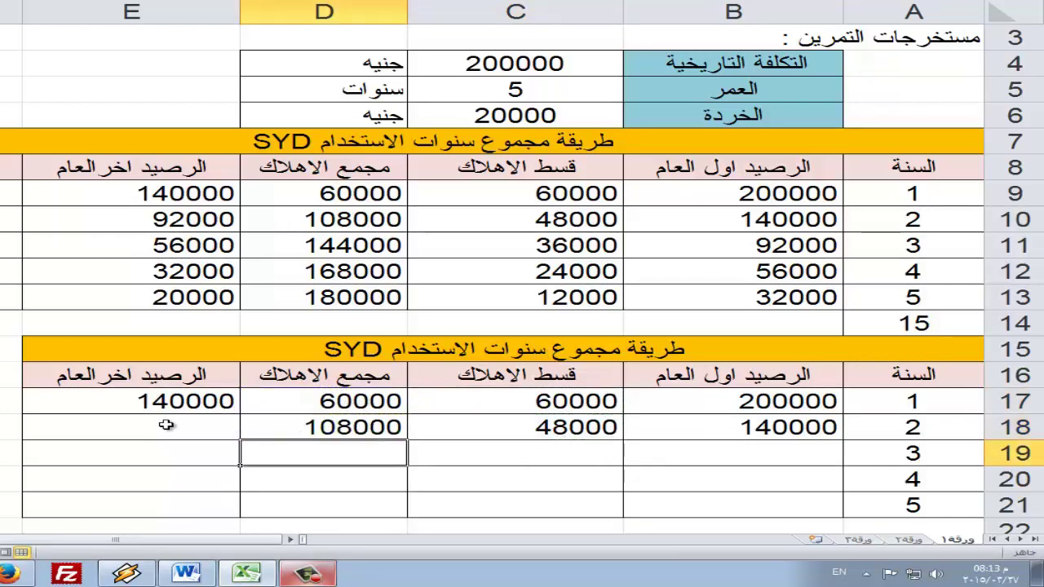
Fill the closing balance formula from E17 into E18, and extend the formulas in B18:E18 down to row 21.
click(128, 424)
click(62, 410)
drag(24, 414, 27, 430)
click(575, 462)
drag(808, 426, 36, 511)
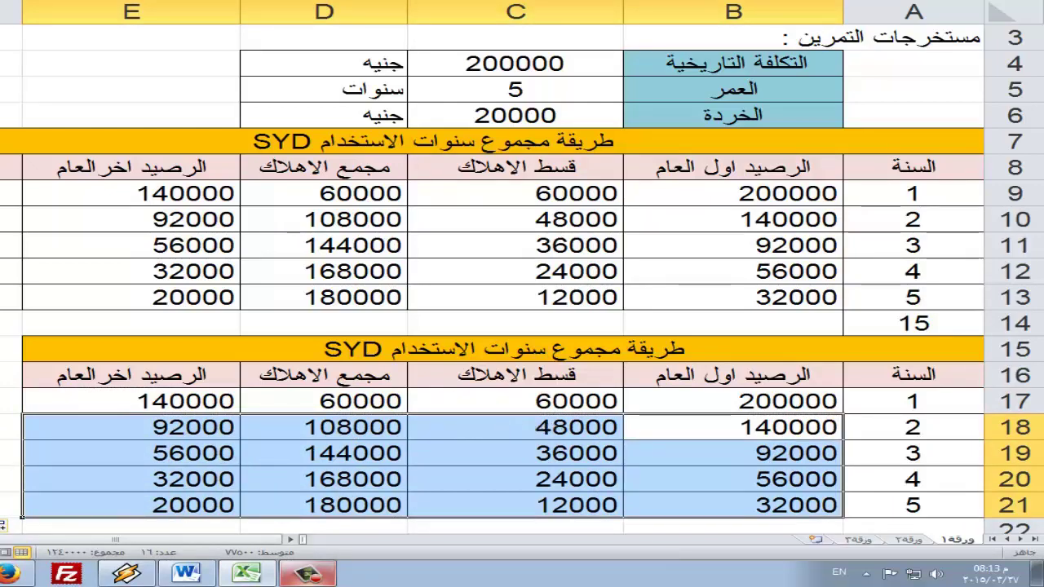
click(11, 401)
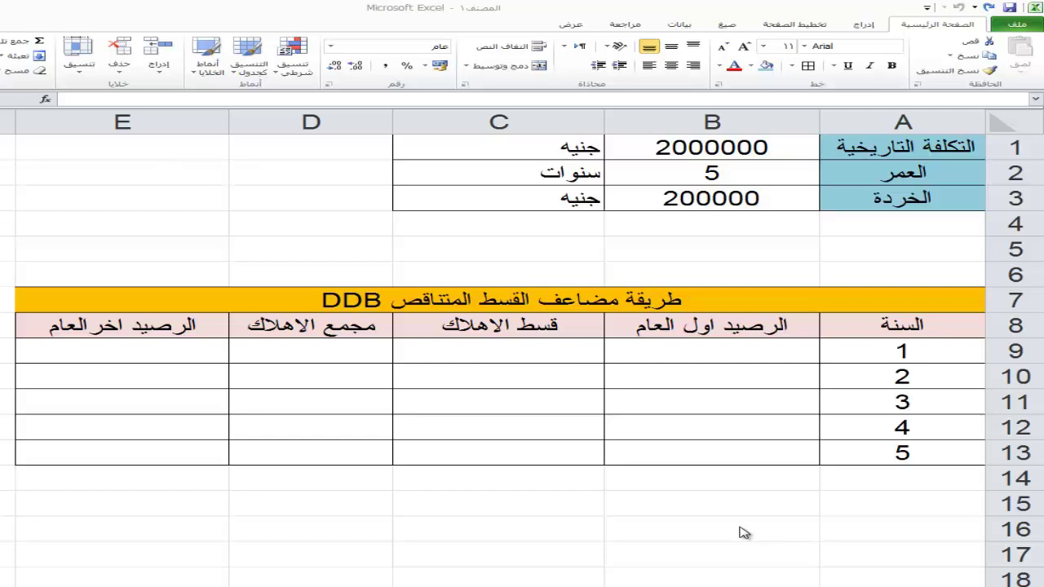
Set the year 1 opening balance in B9 of the DDB table to the historical cost with =B1.
double_click(766, 353)
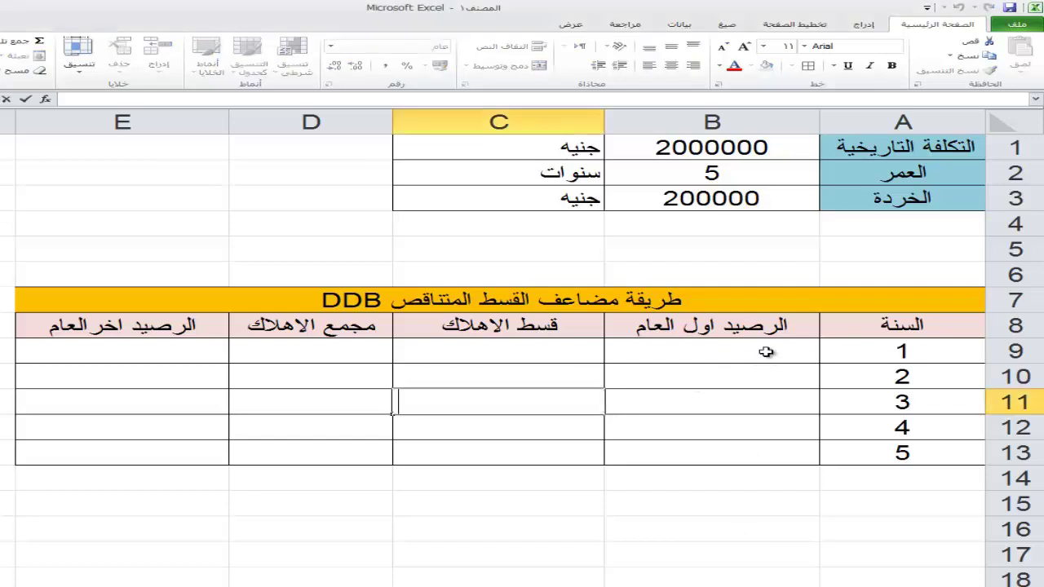
double_click(749, 354)
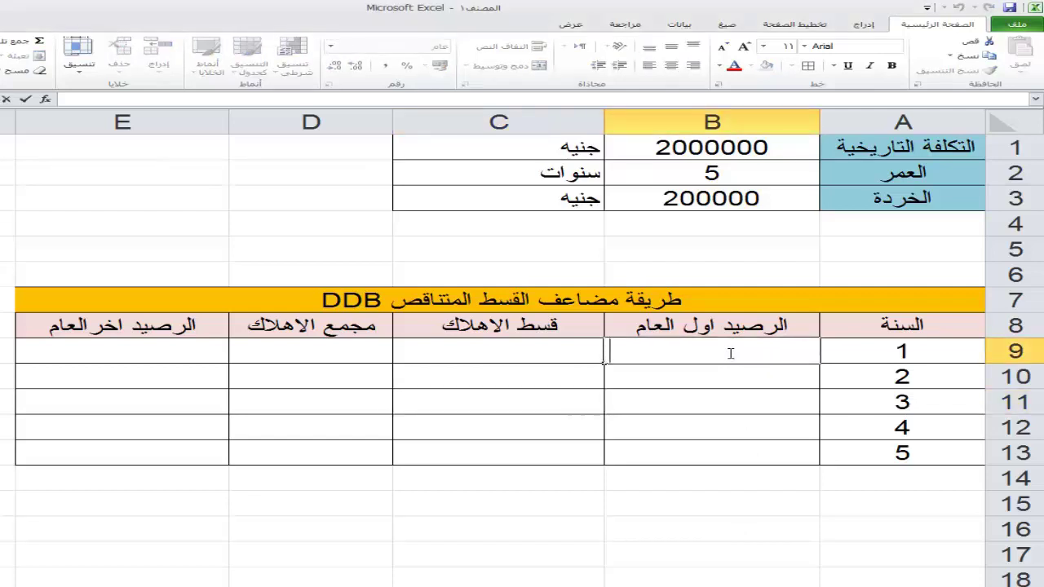
text(=)
click(697, 154)
key(Return)
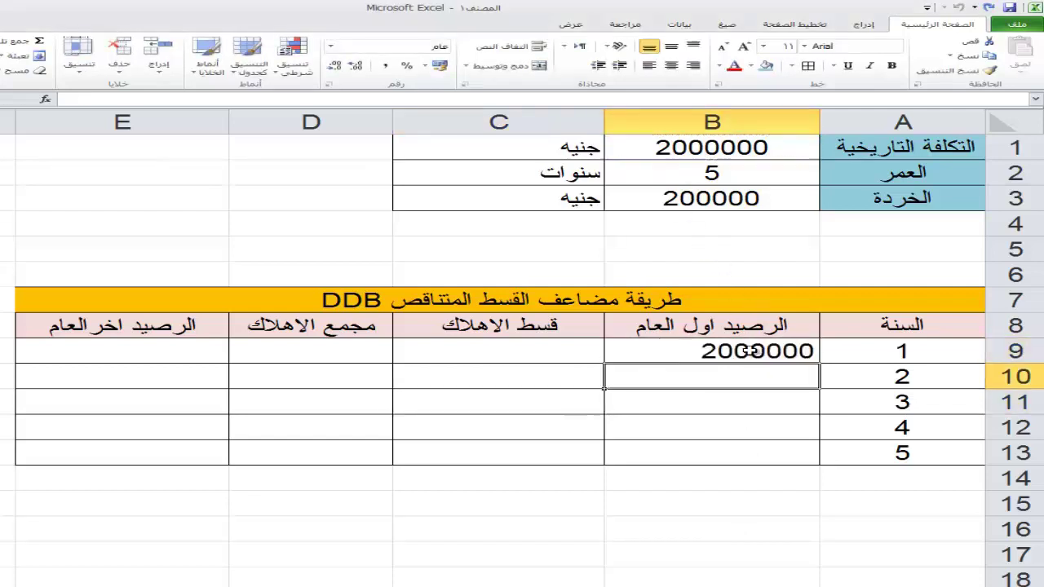
Start a formula in the year 1 installment cell C9 and list the Financial functions for insertion.
click(490, 352)
text(=)
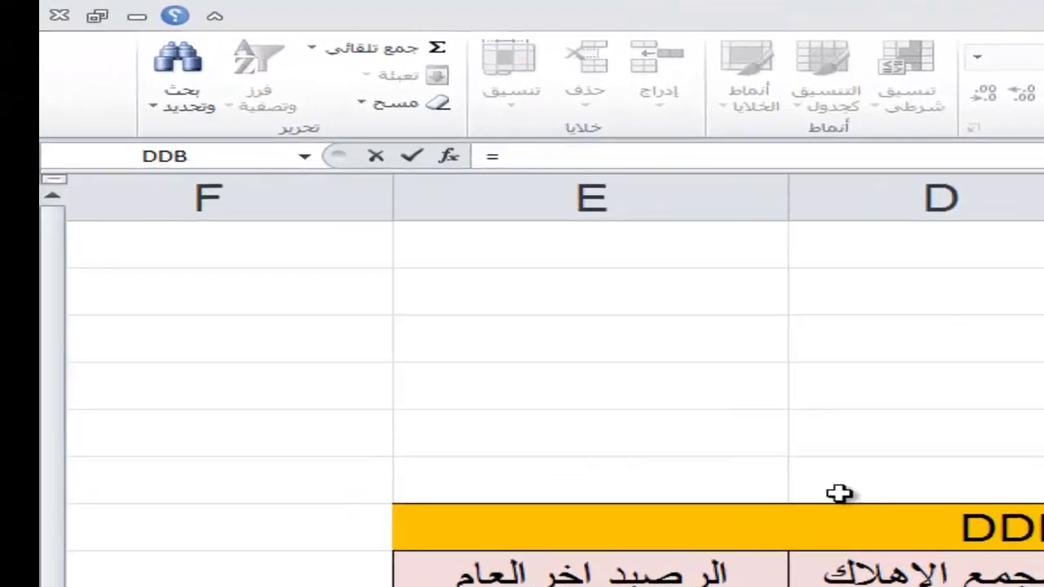
click(449, 156)
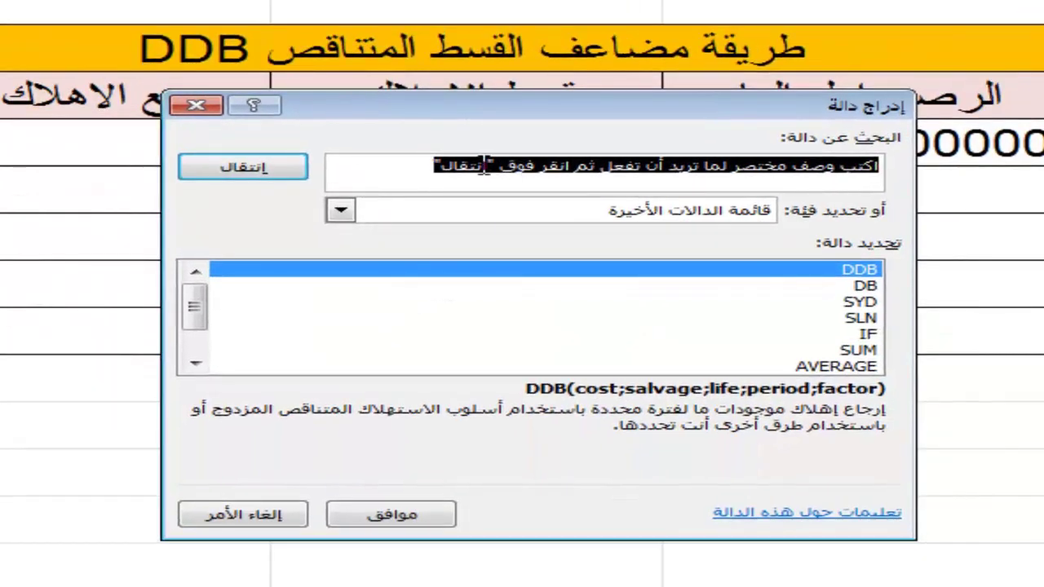
click(517, 212)
click(550, 251)
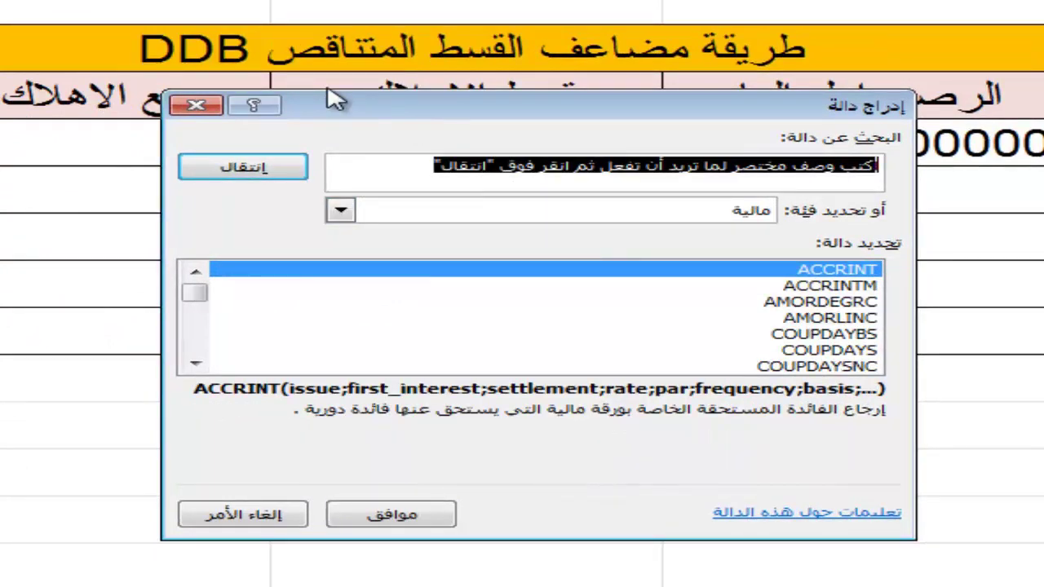
Search the function list for ddb and insert the DDB function into C9.
text(d)
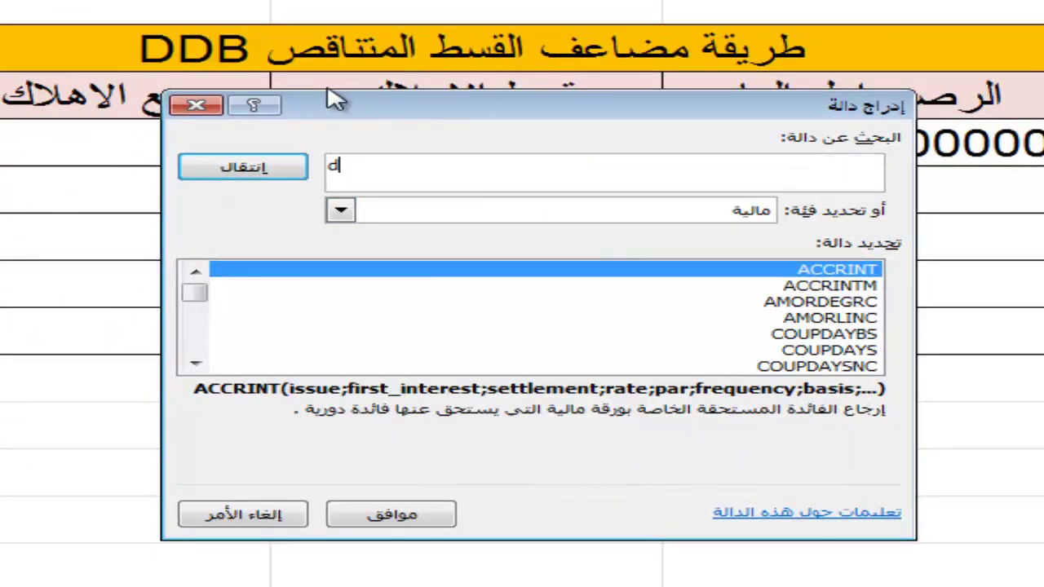
text(db)
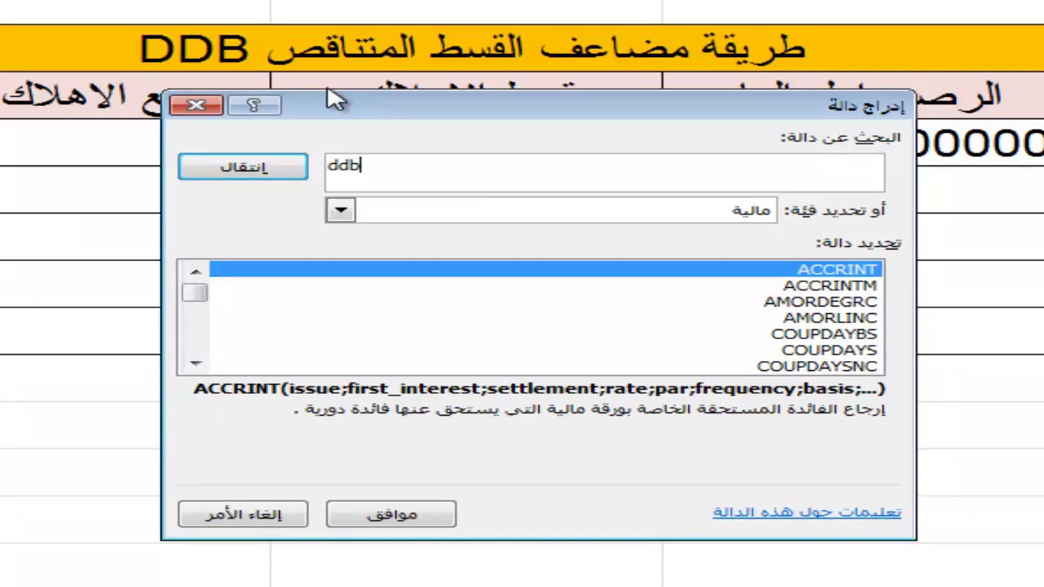
key(Return)
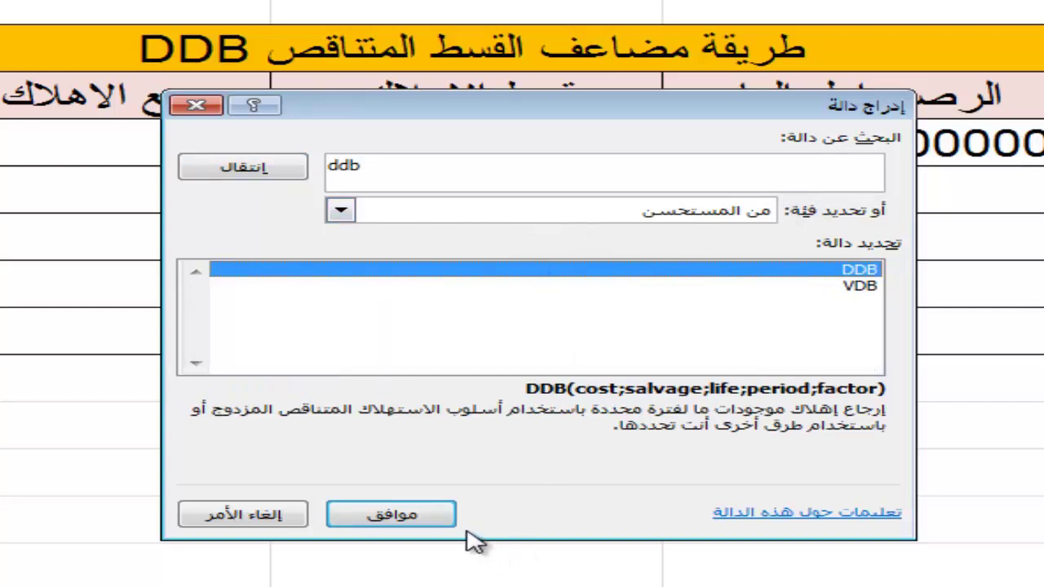
click(432, 522)
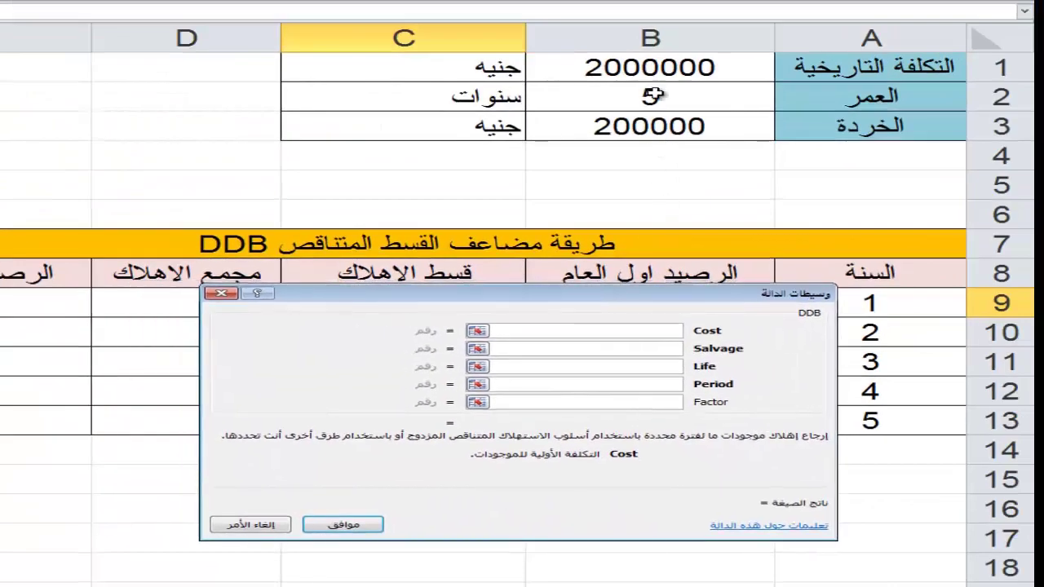
Set the DDB Cost argument to B$1 and the Salvage argument to B$3.
click(679, 0)
click(499, 331)
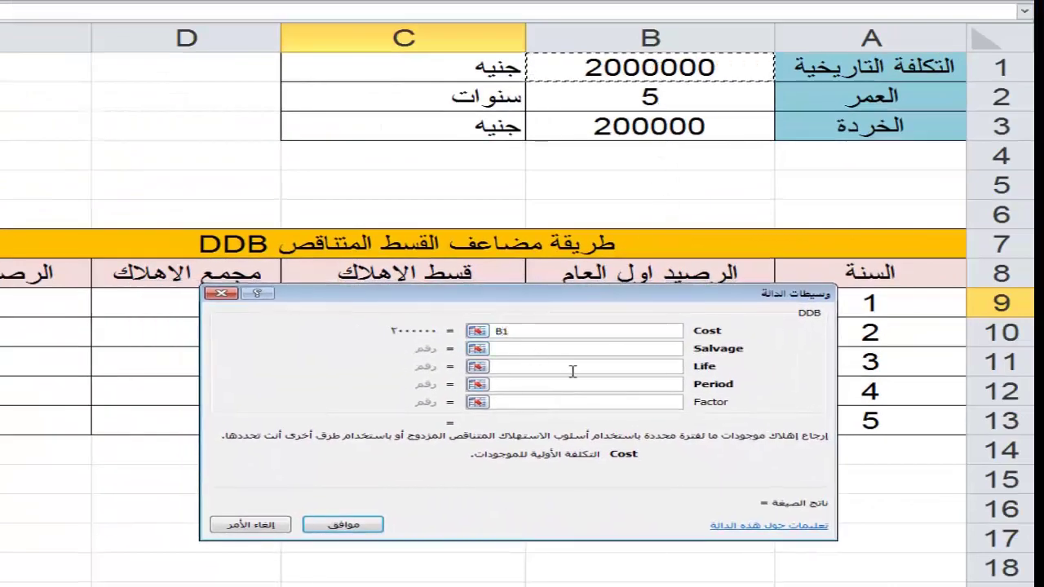
text($)
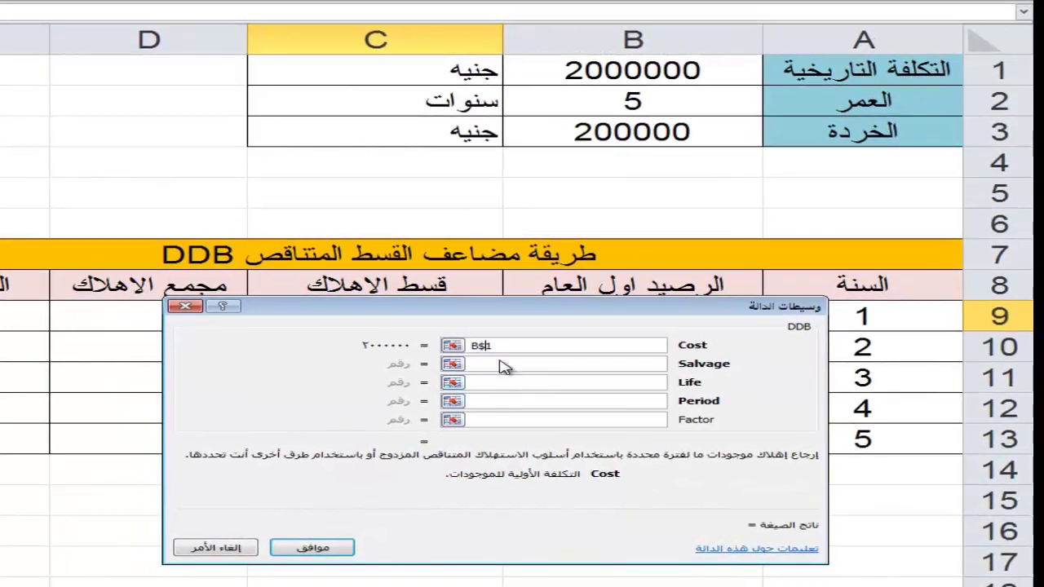
click(508, 359)
click(634, 131)
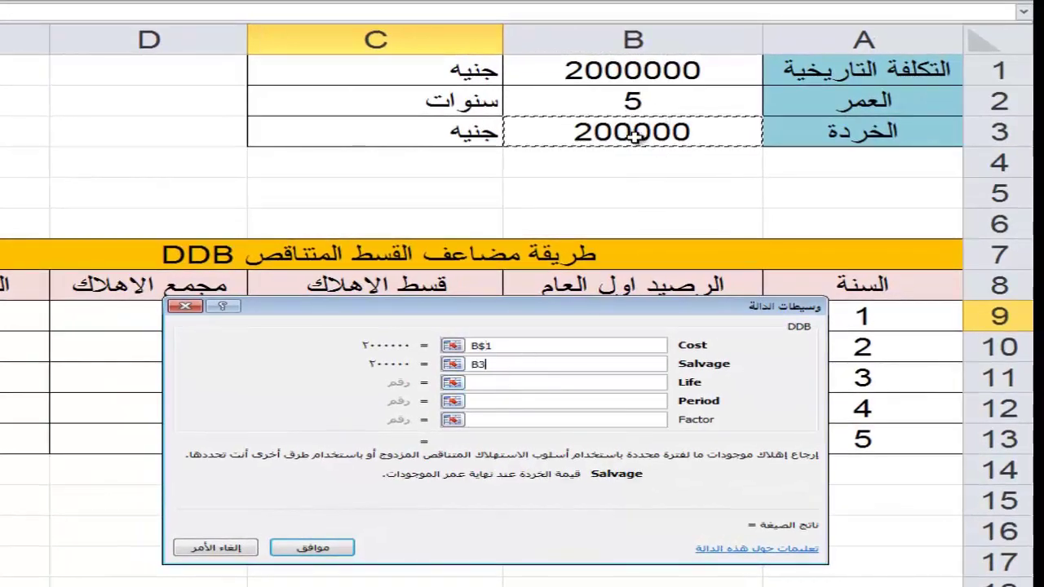
click(478, 363)
text($)
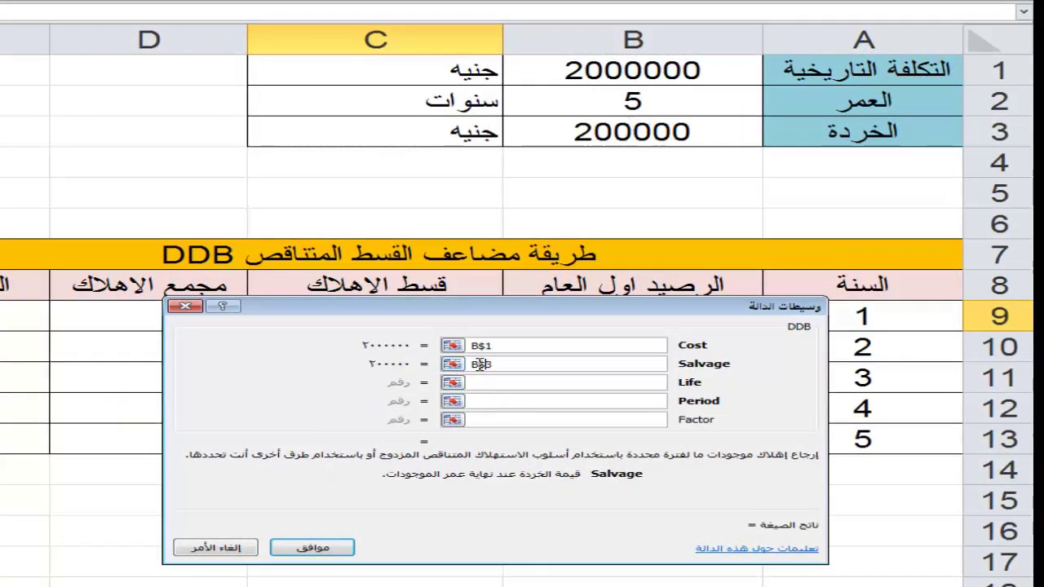
Set the DDB Life argument to B$2 and the Period argument to year cell A9.
click(541, 382)
click(659, 93)
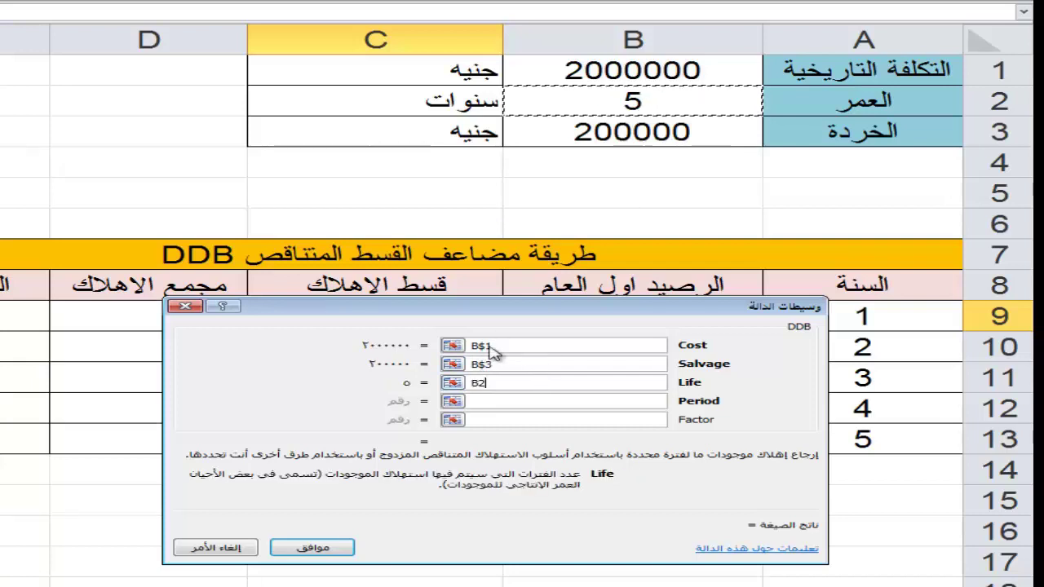
click(478, 383)
text($)
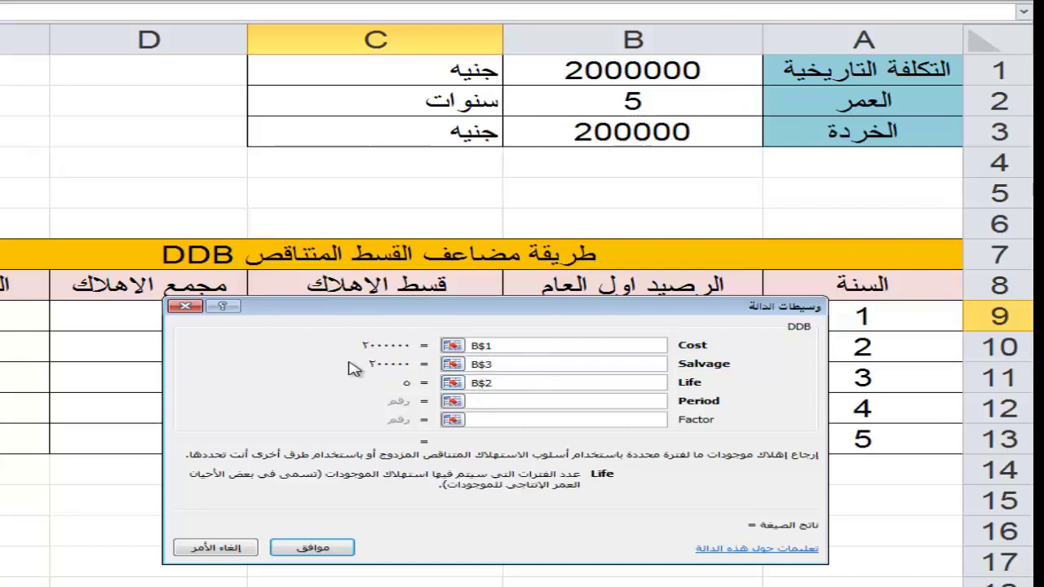
drag(477, 306, 260, 313)
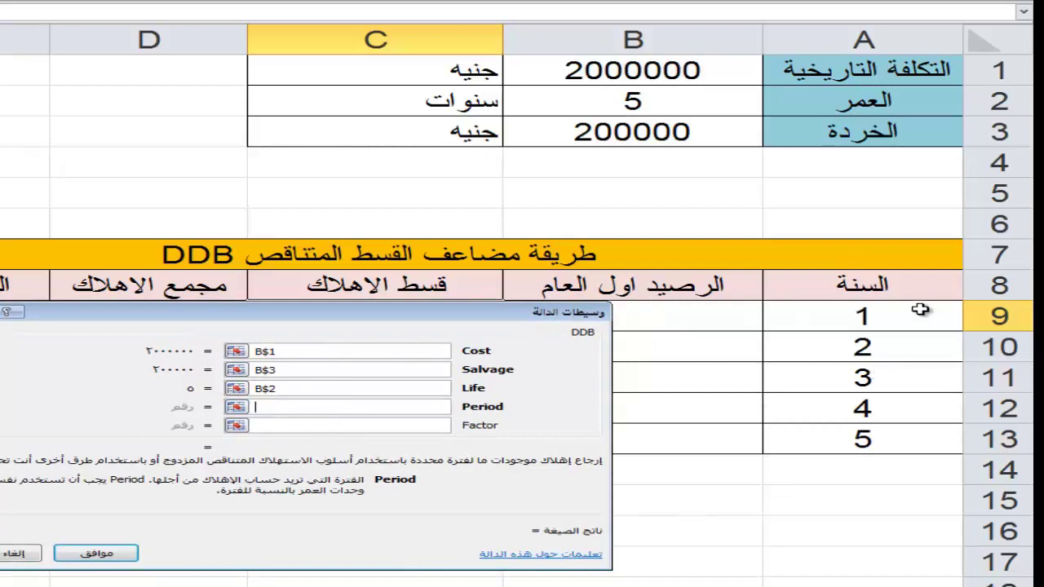
click(920, 310)
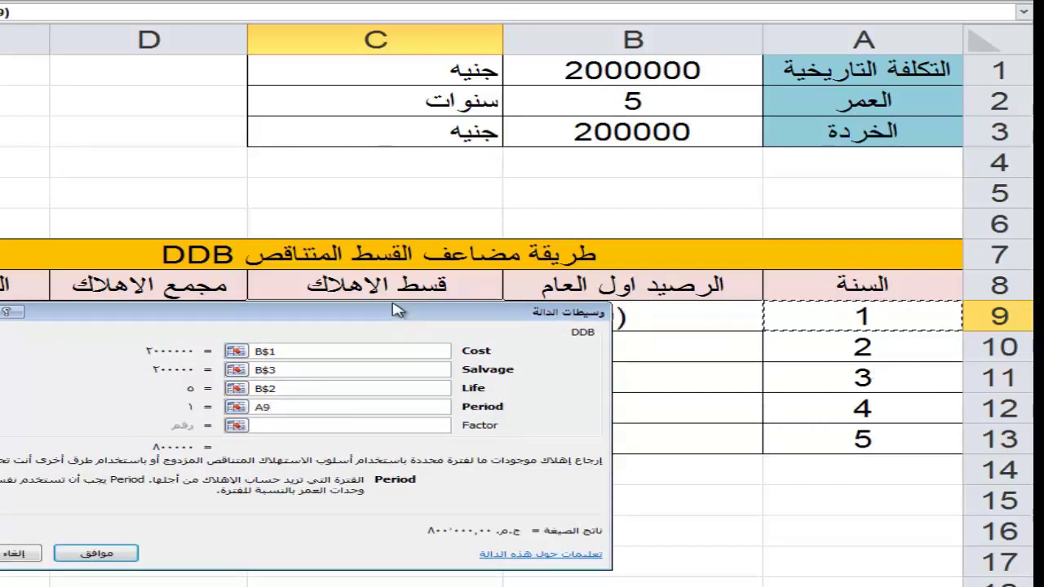
drag(399, 318, 480, 313)
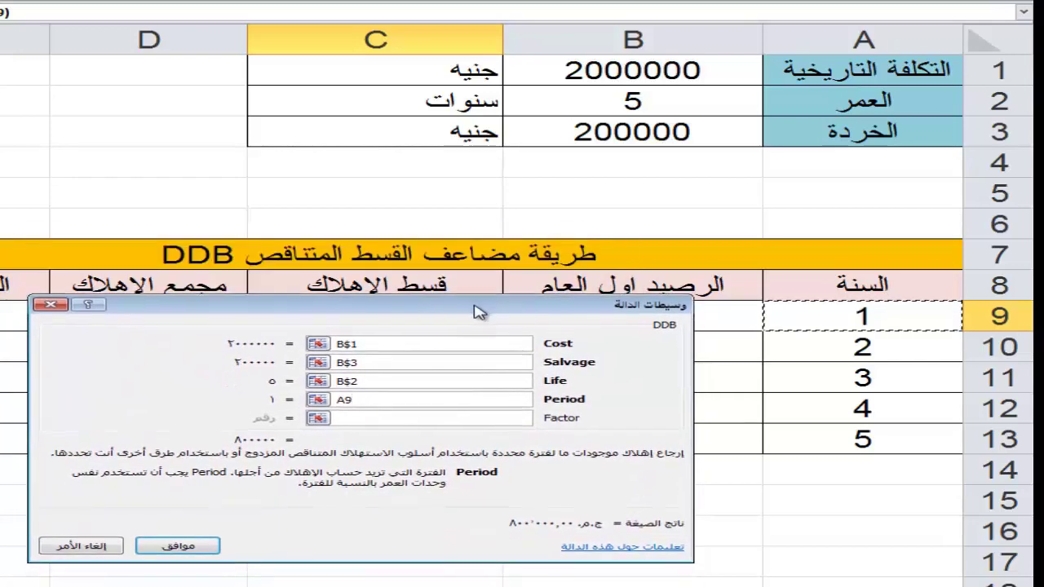
Try 200% as the optional Factor argument of DDB and clear it again.
click(449, 418)
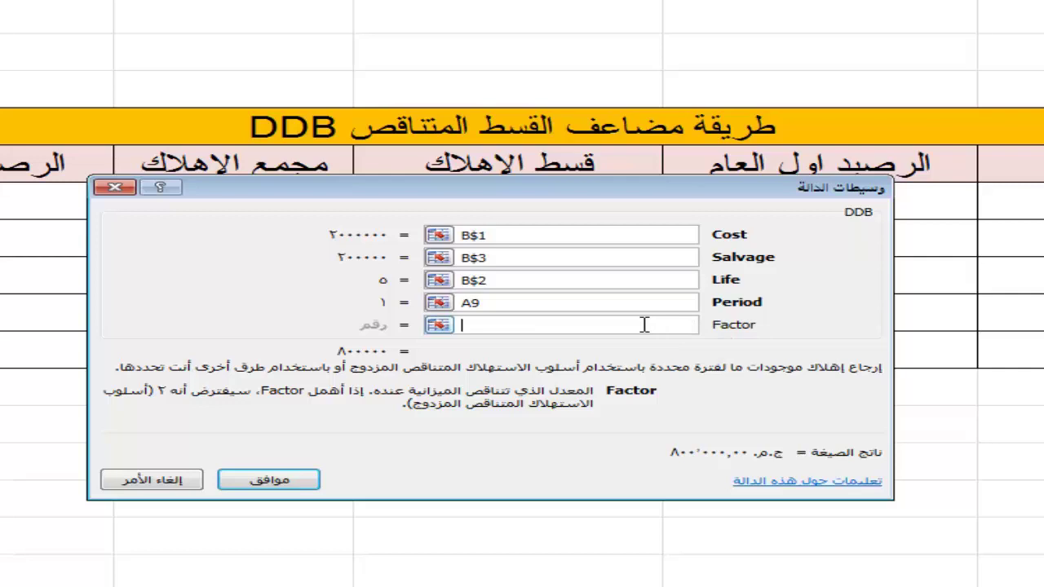
text(%)
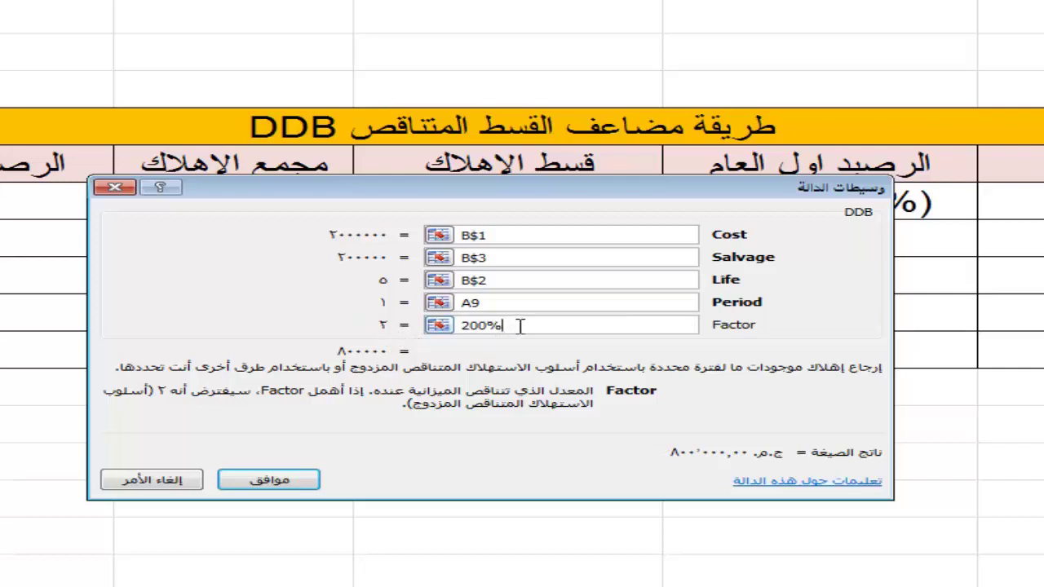
drag(519, 326, 283, 333)
key(Delete)
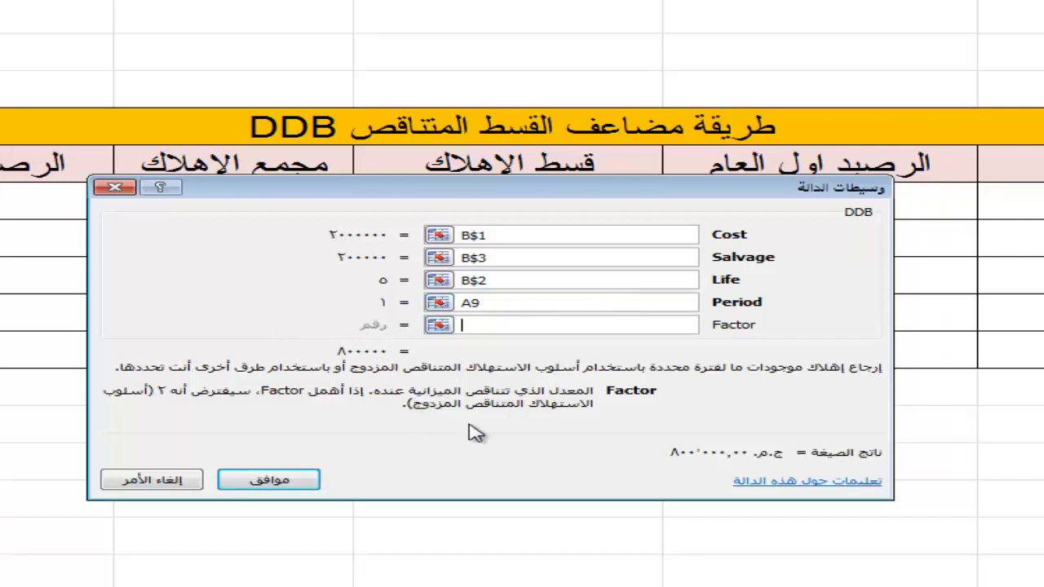
Confirm the DDB formula in C9 without a factor and format the cell with the General number format.
click(313, 479)
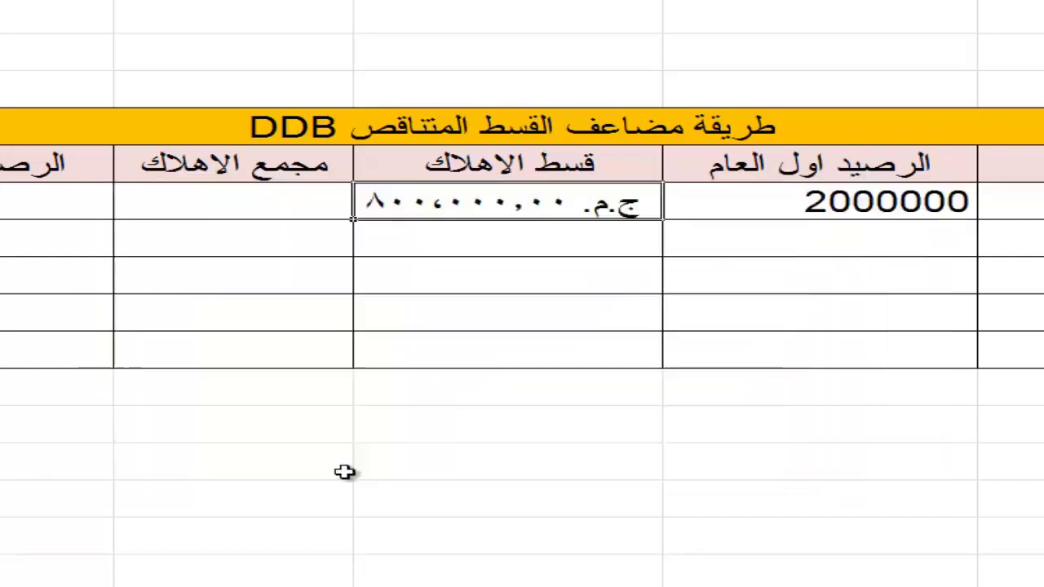
right_click(578, 210)
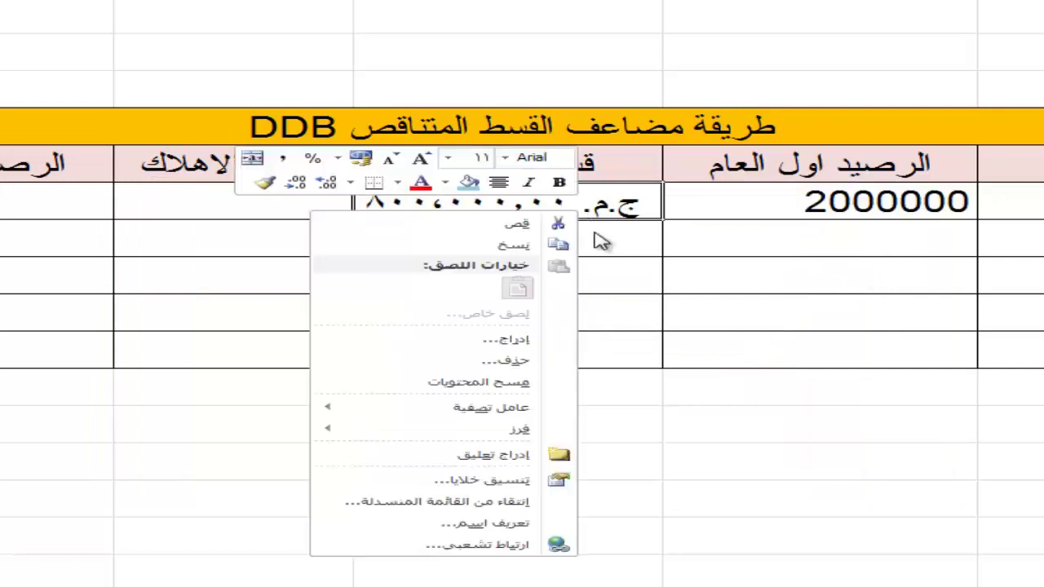
click(522, 481)
click(803, 299)
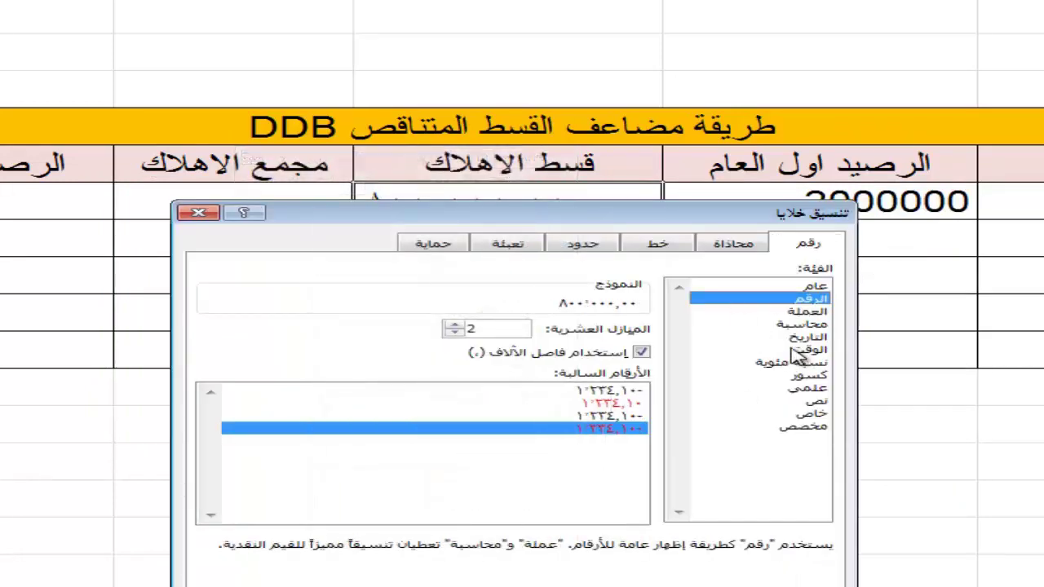
click(787, 287)
click(464, 567)
Set the year 1 accumulated depreciation in D9 to the installment with =C9.
click(188, 202)
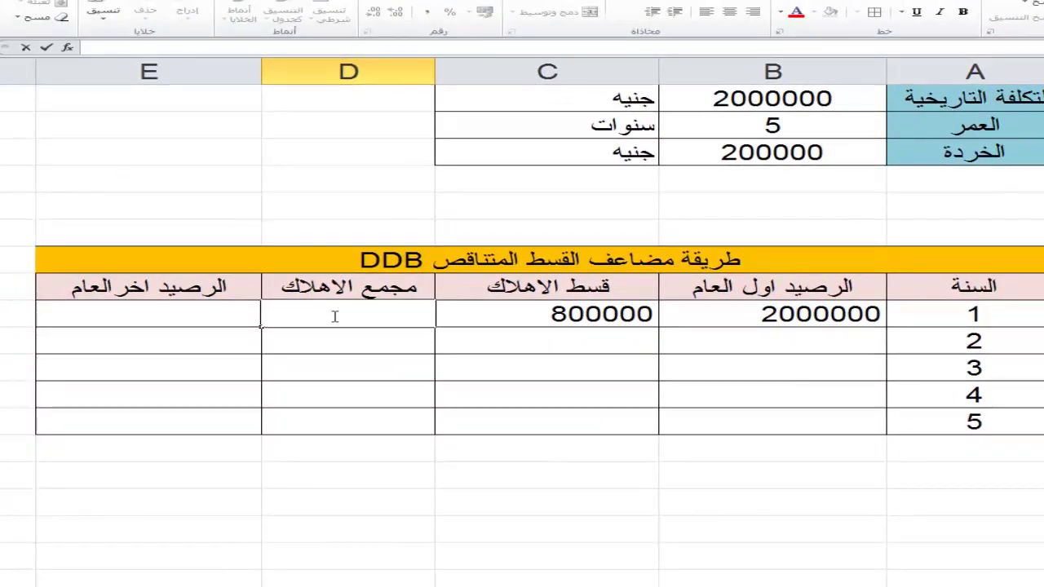
text(=)
click(526, 311)
key(Return)
Calculate the year 1 closing balance in E9 with =B9-C9.
click(195, 314)
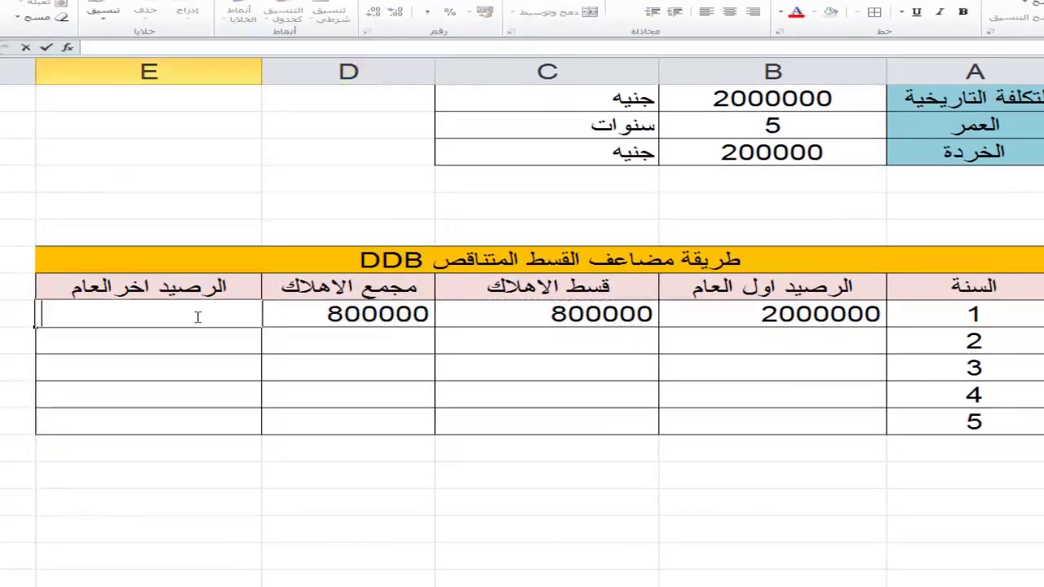
text(=)
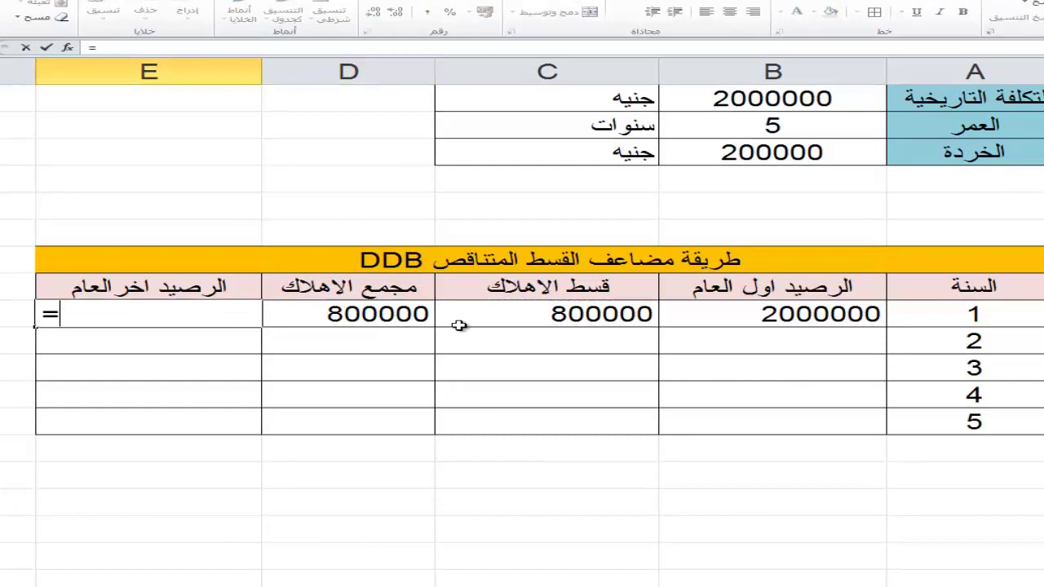
click(774, 316)
text(-)
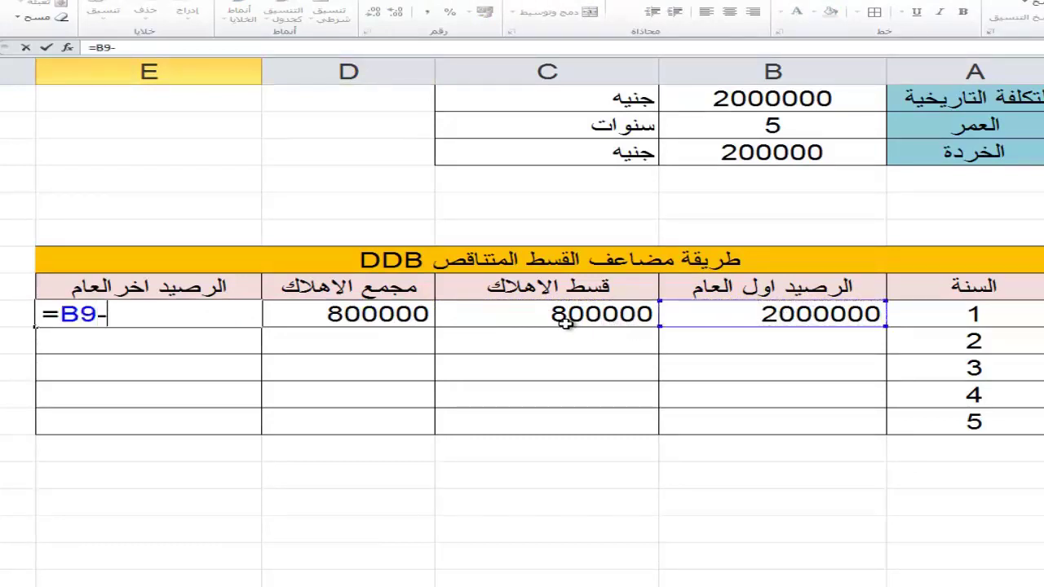
click(607, 318)
key(Return)
Set the year 2 opening balance in B10 to =E9 and fill the DDB formula from C9 into C10.
click(795, 341)
text(=)
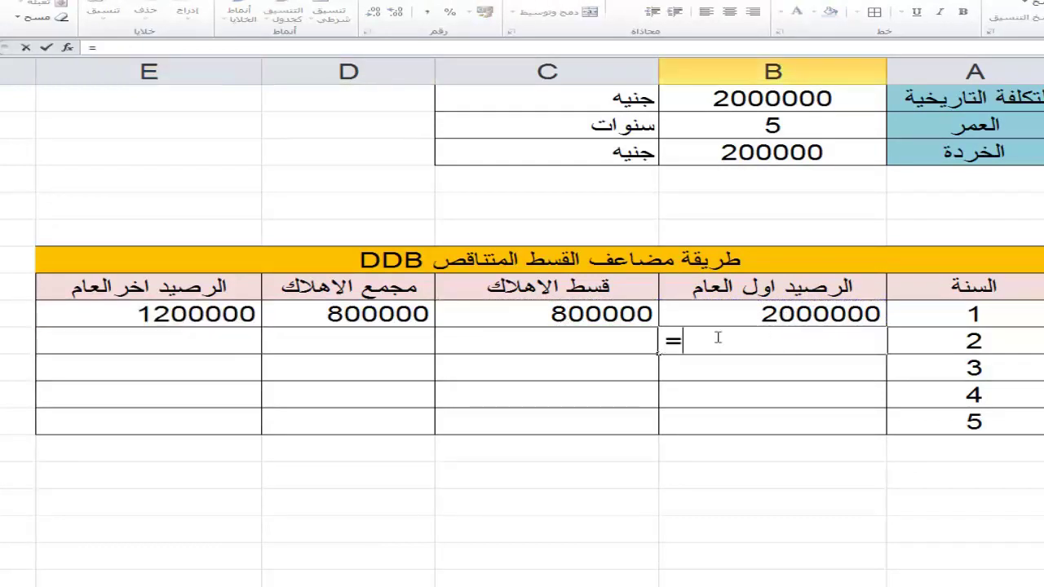
click(174, 314)
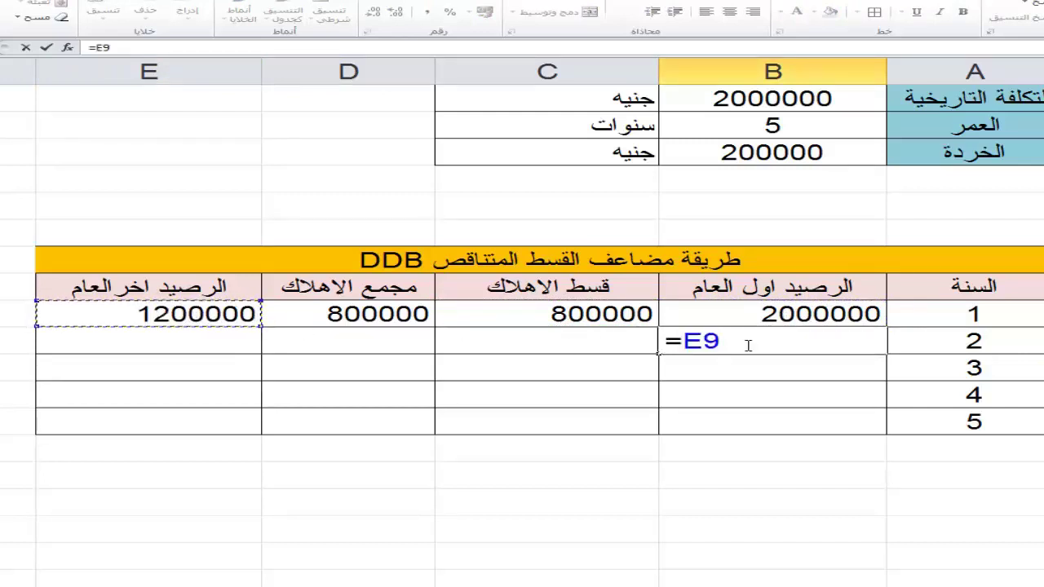
key(Return)
click(571, 340)
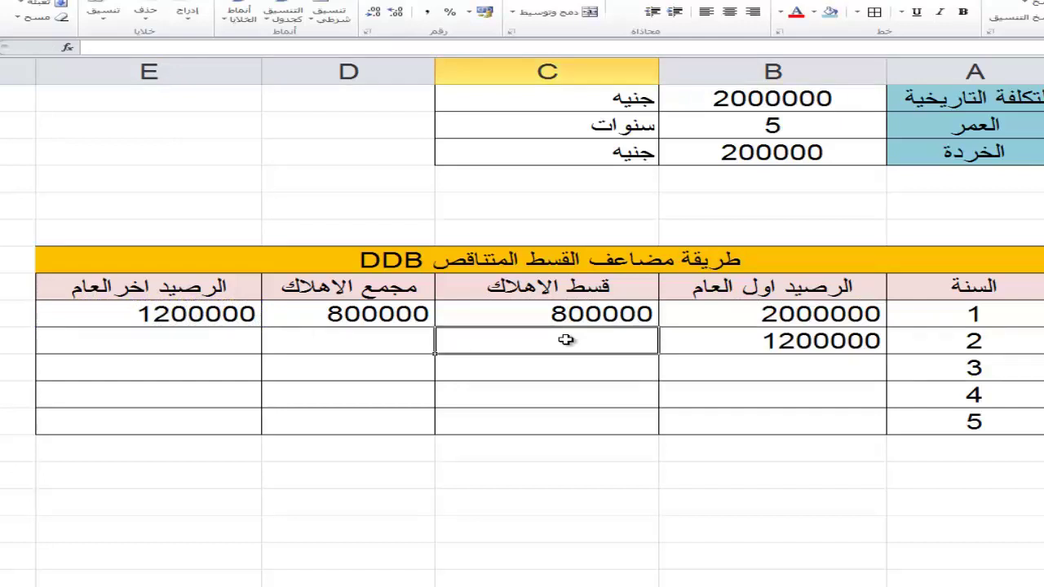
click(451, 315)
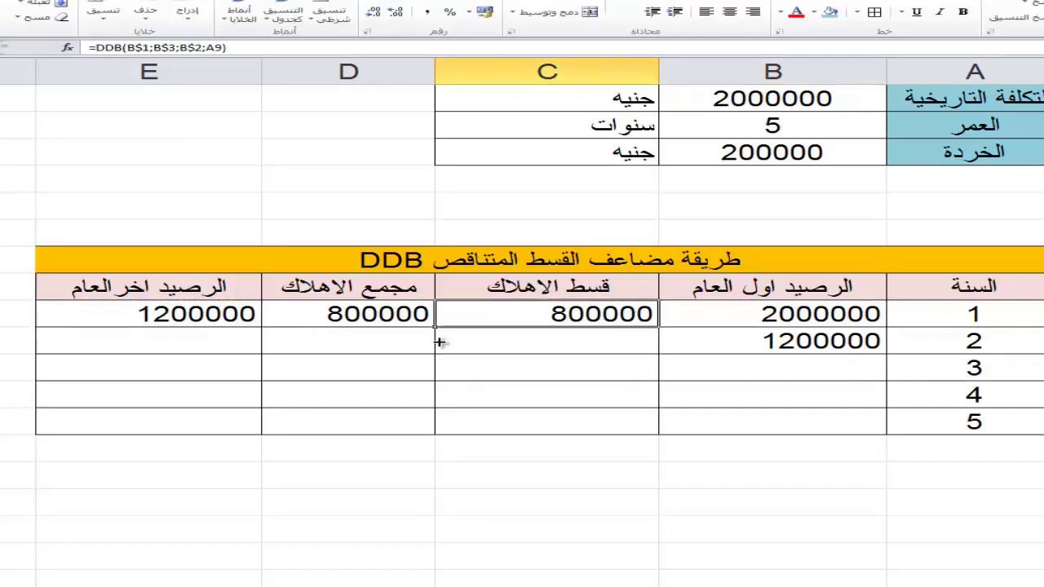
drag(439, 342, 441, 348)
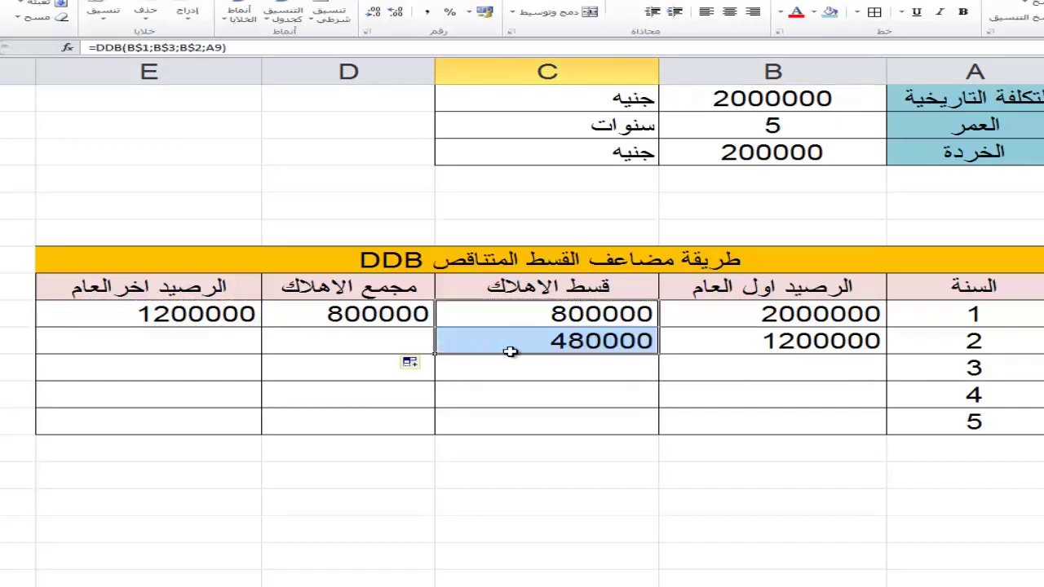
Calculate the year 2 accumulated depreciation in D10 with =D9+C10.
double_click(391, 341)
text(=)
click(389, 315)
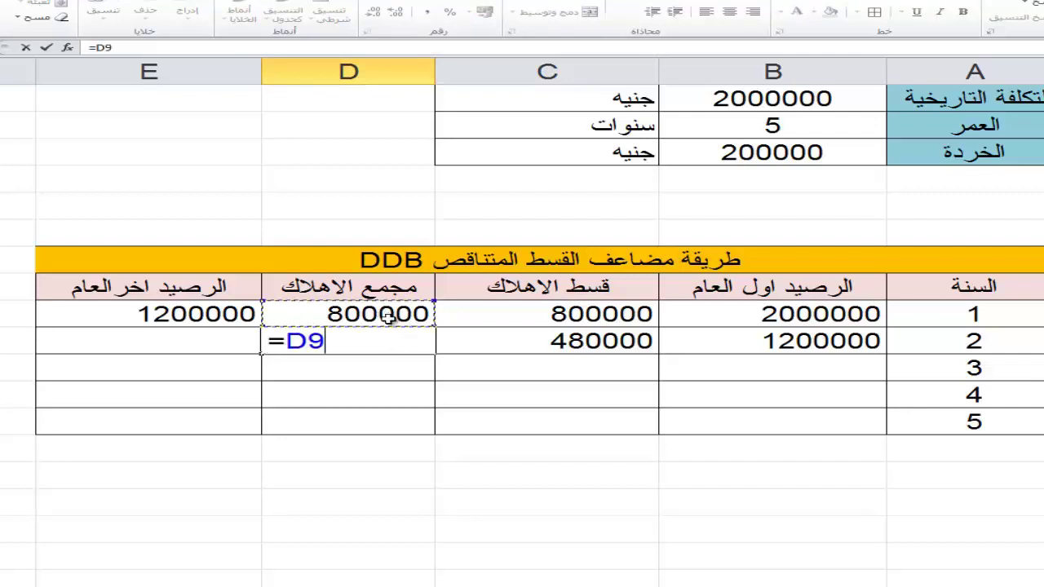
text(+)
click(622, 342)
key(Return)
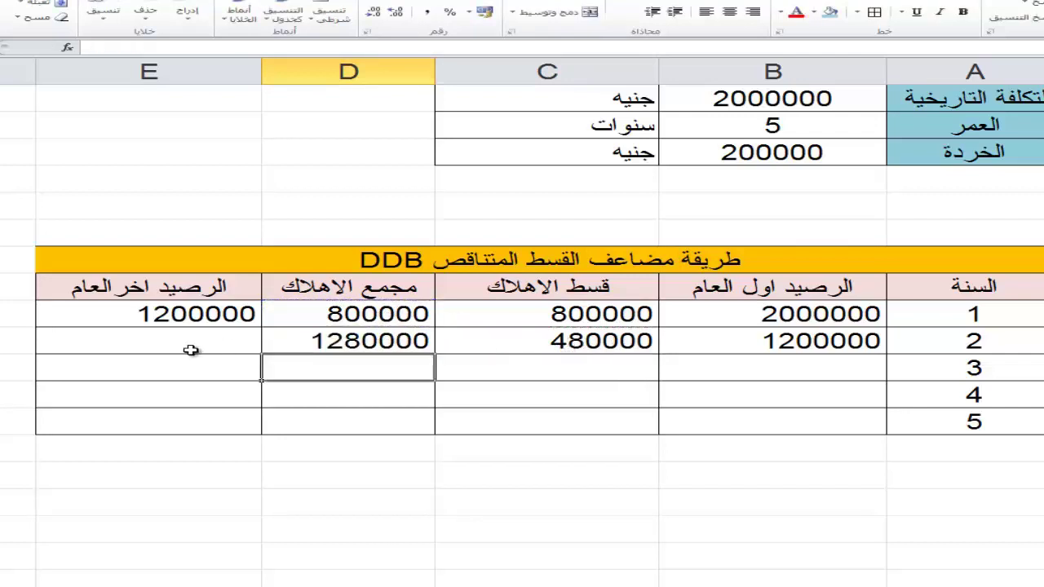
Fill the closing balance formula from E9 into E10, and extend the formulas in B10:E10 down to row 13.
click(187, 341)
click(104, 315)
drag(36, 327, 65, 363)
drag(860, 334, 237, 352)
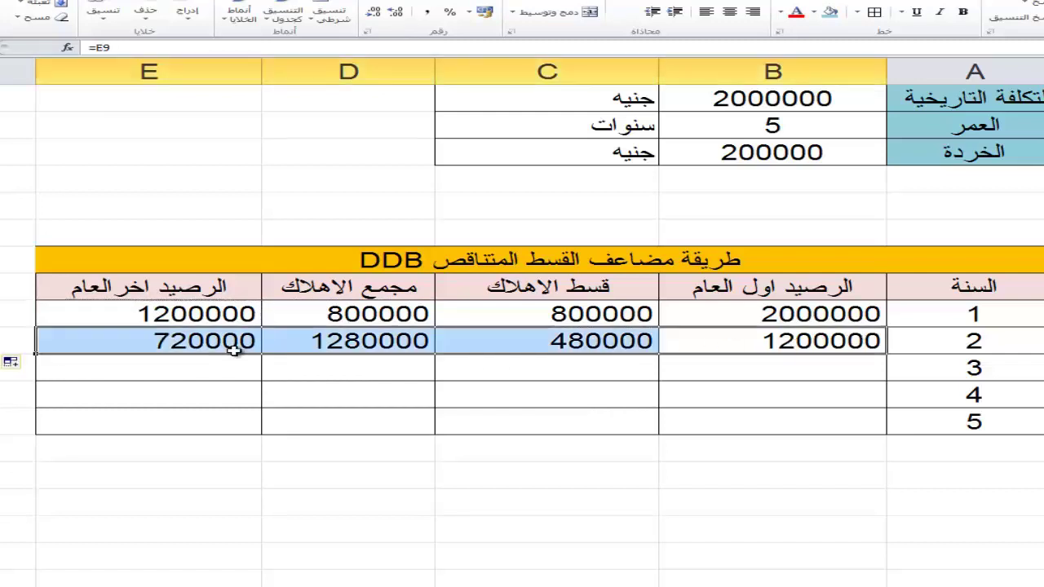
drag(39, 355, 76, 426)
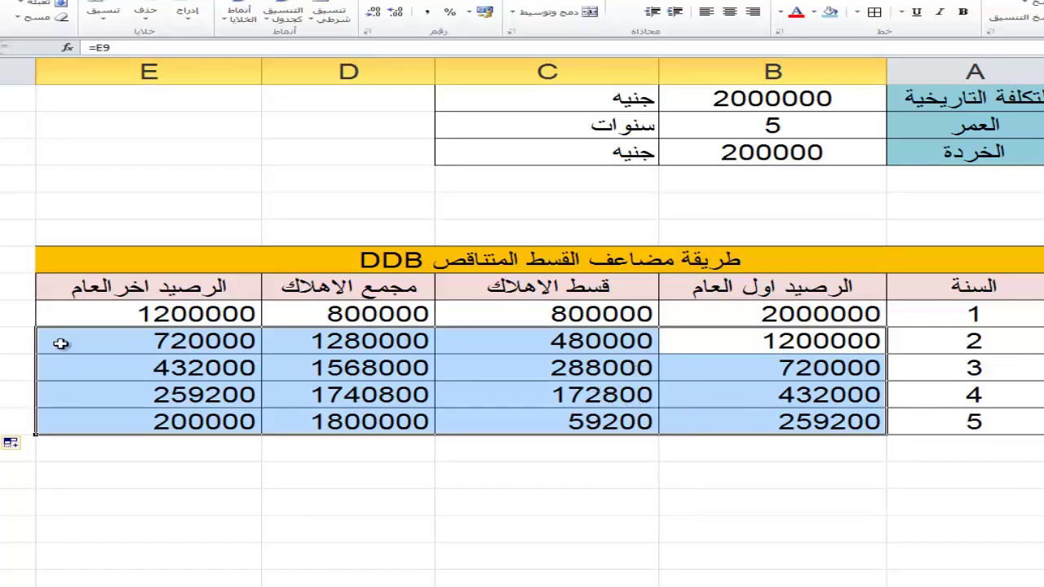
click(174, 424)
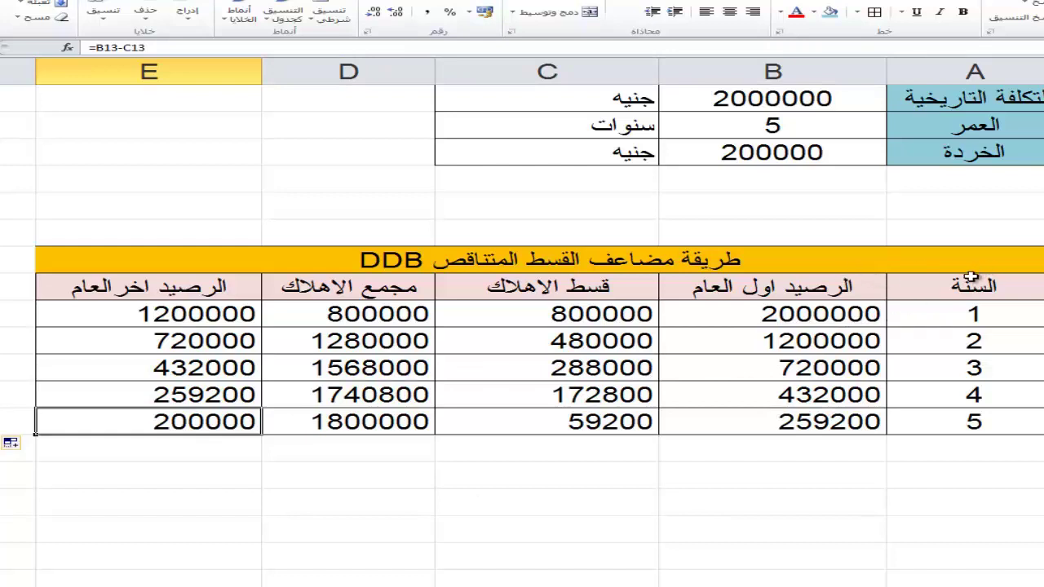
Insert a clustered column chart from the year column A8:A13 and the installment column C8:C13.
drag(978, 314, 982, 417)
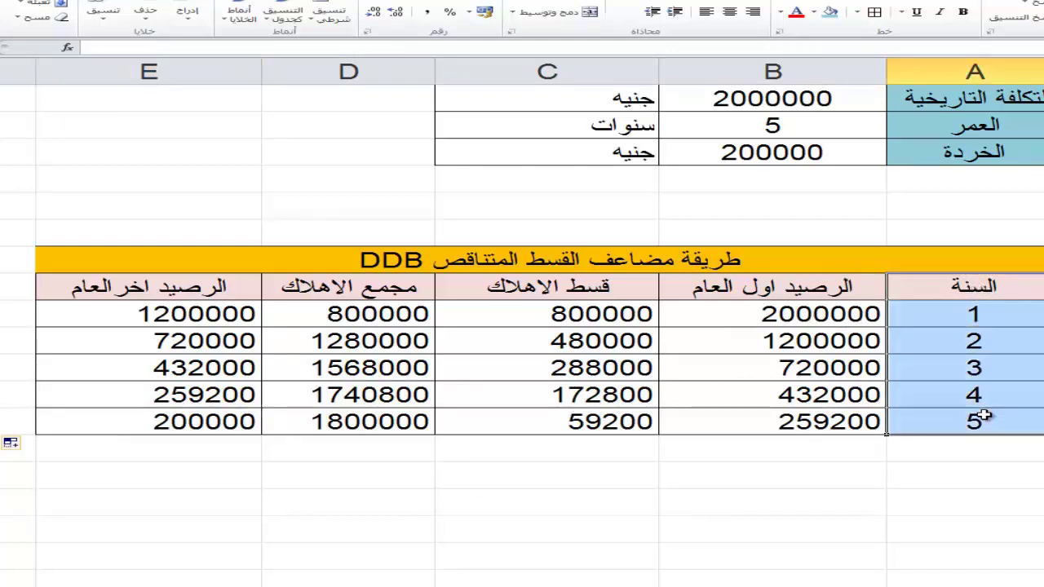
ctrl+click(554, 295)
drag(554, 295, 633, 422)
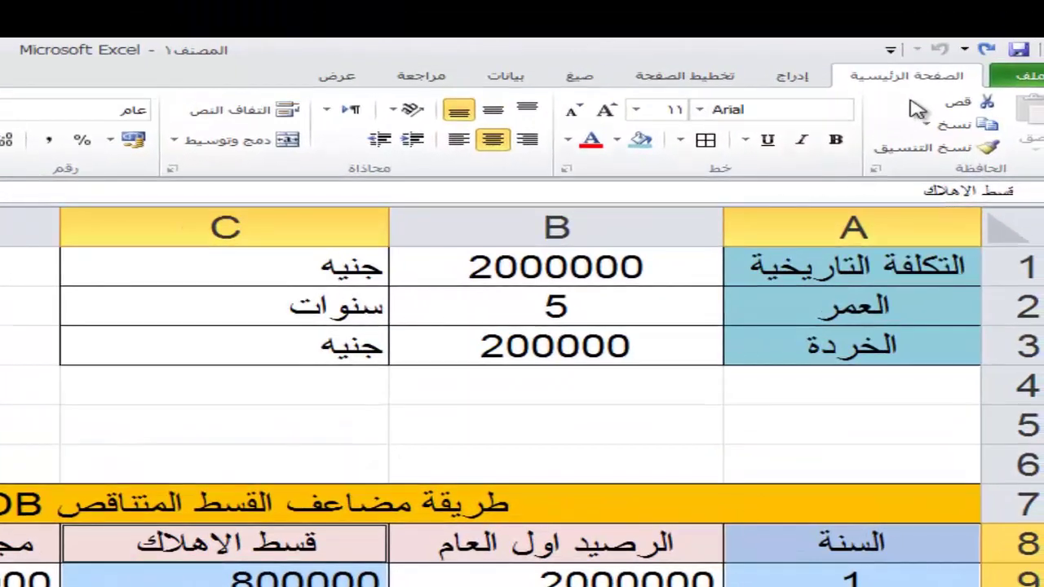
click(791, 76)
click(542, 118)
click(561, 191)
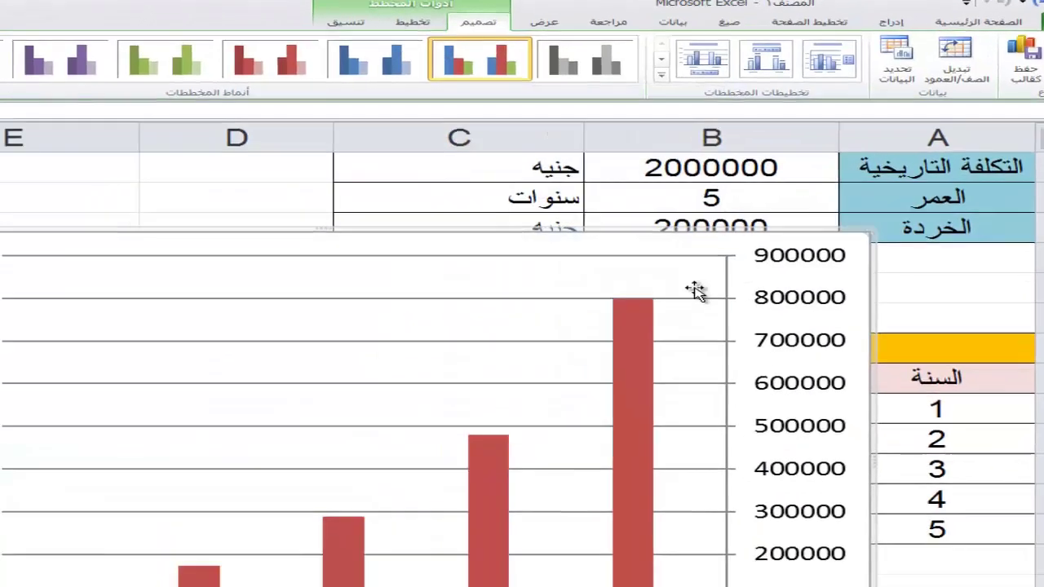